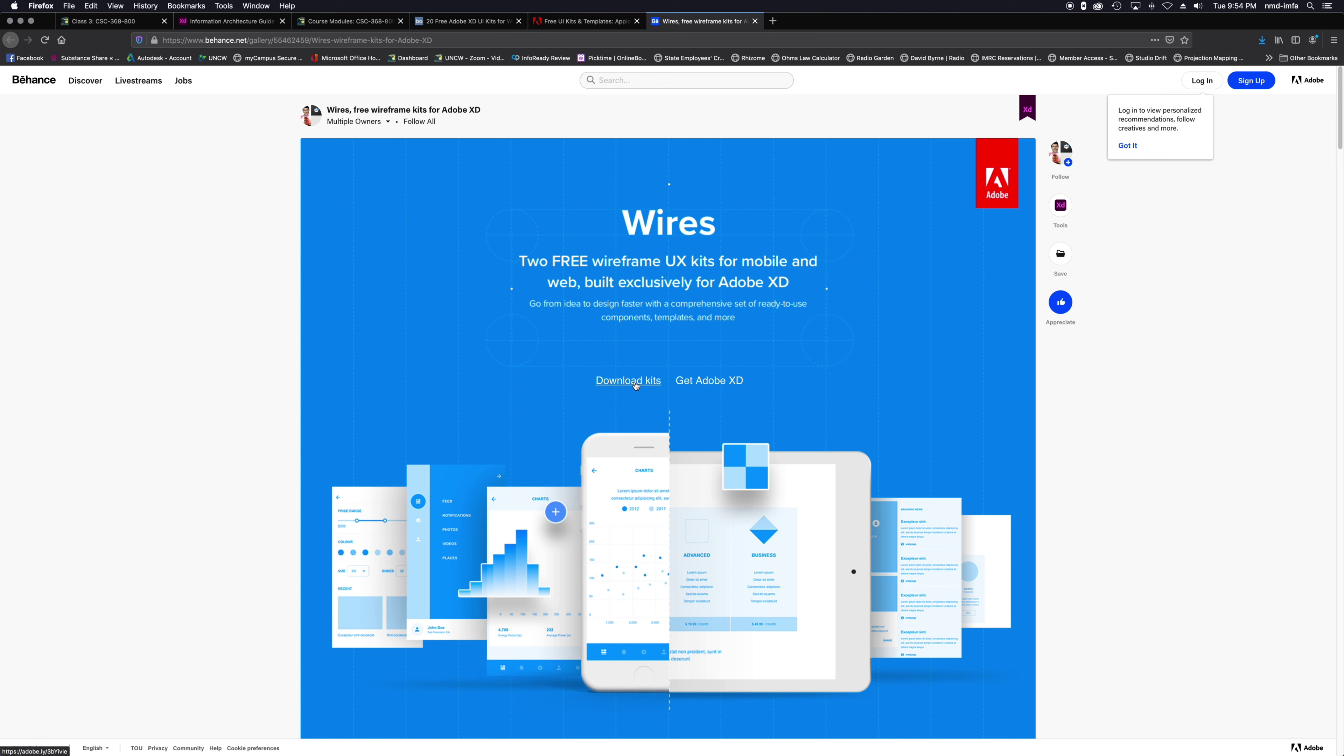
Step: Open the Wires - Web.xd file from the Wires_mobile_web folder in Adobe XD
left_click_drag(1343, 197, 634, 217)
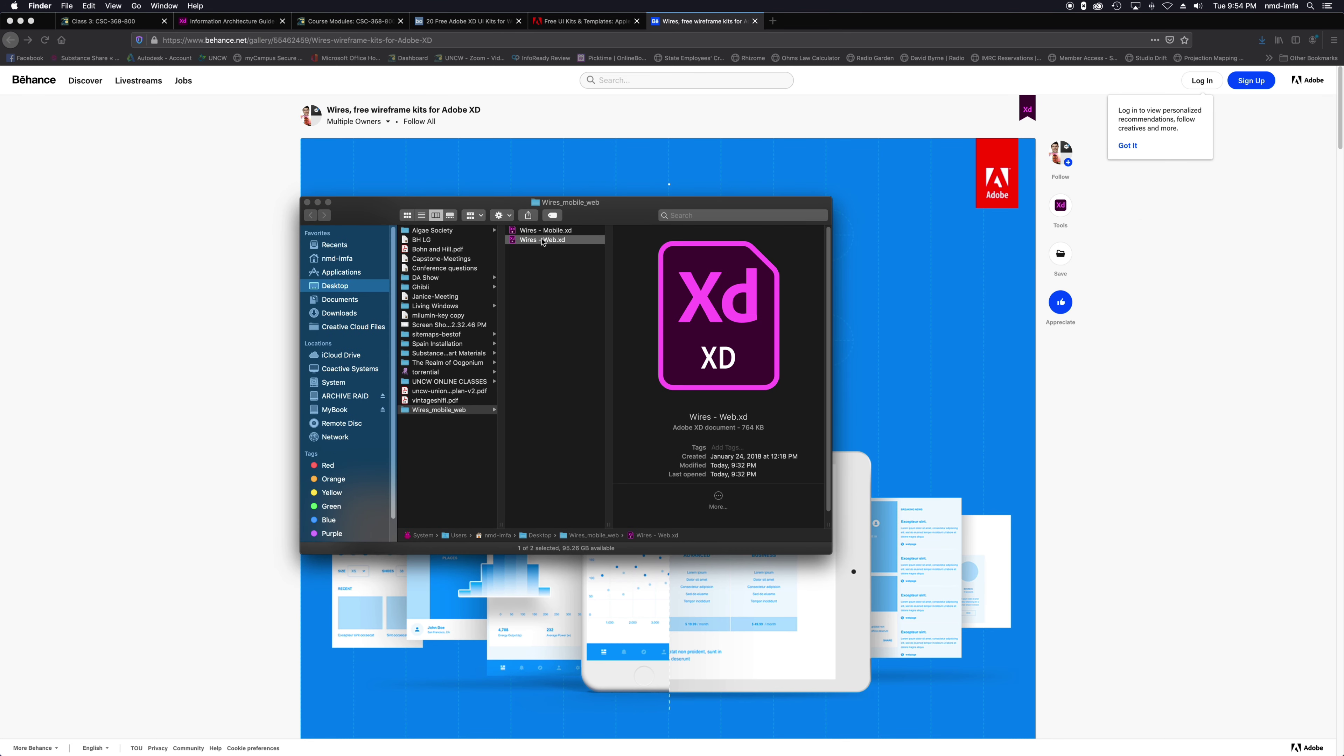
left_click(558, 232)
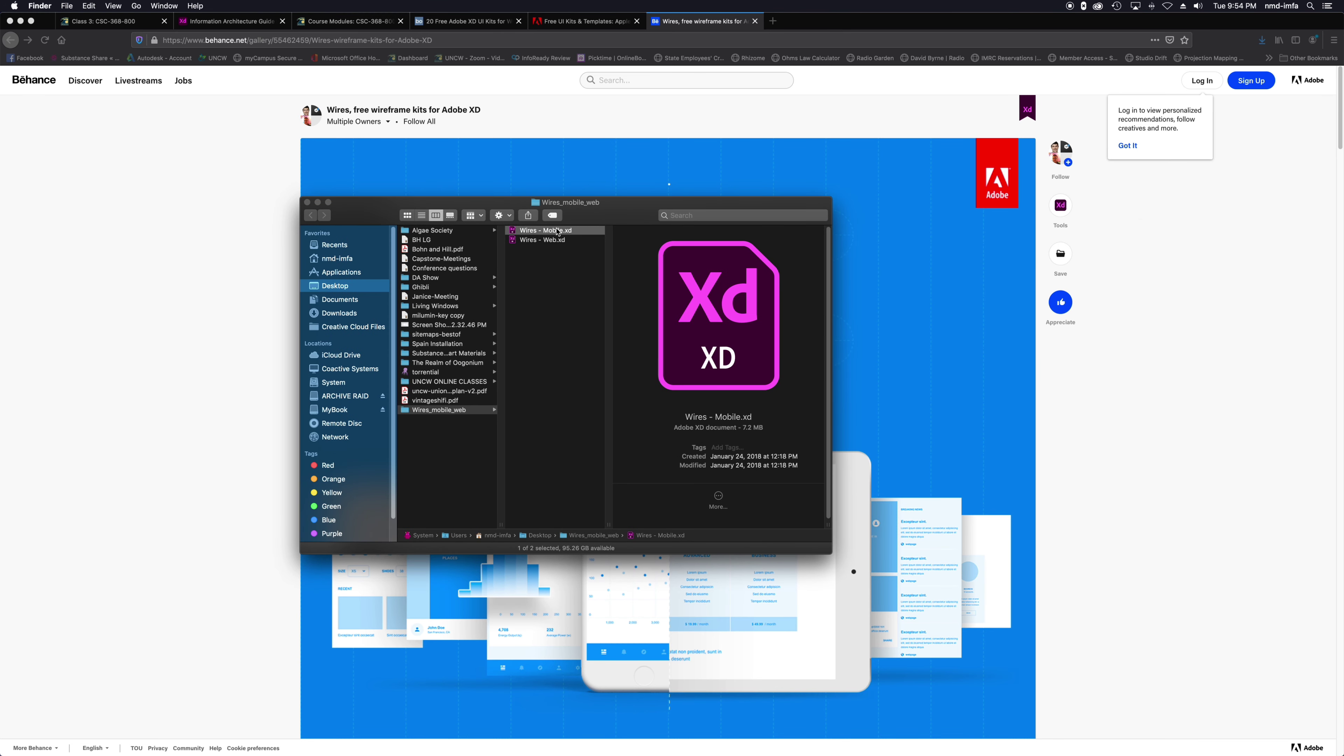
left_click(553, 241)
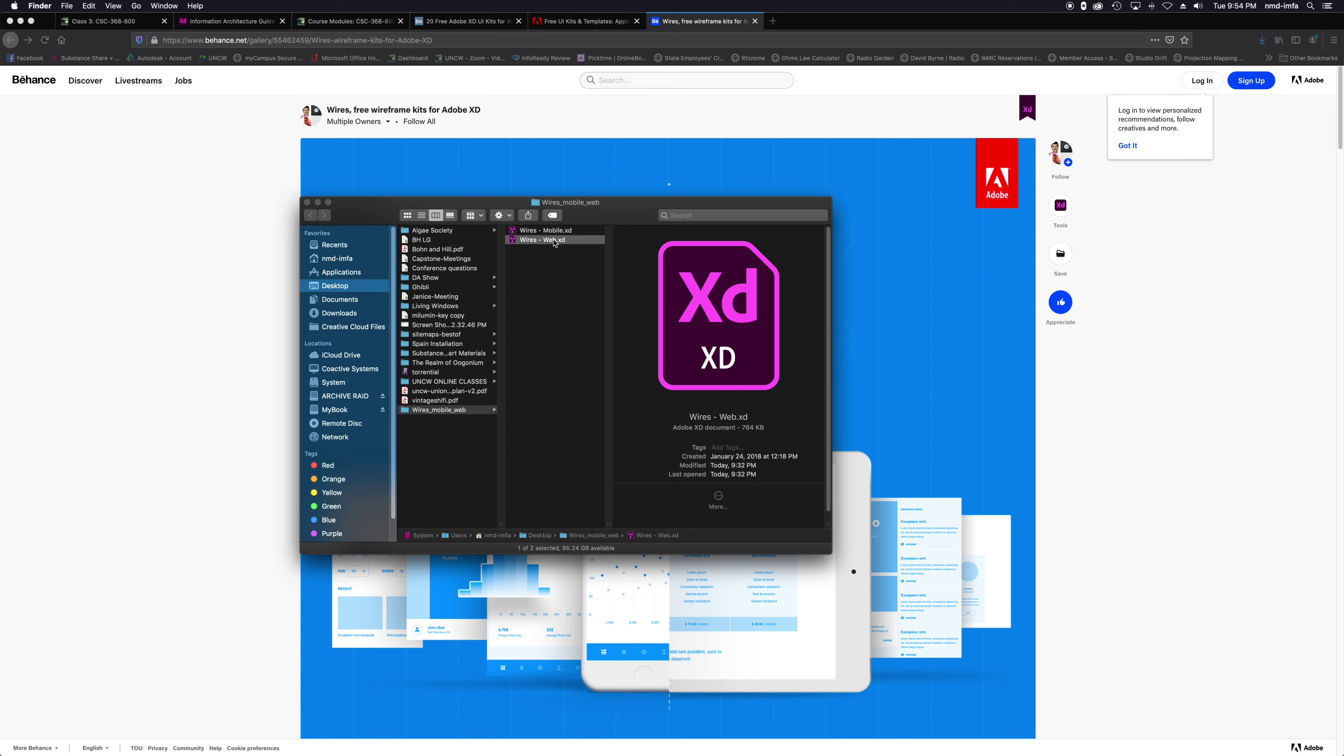
double_click(554, 241)
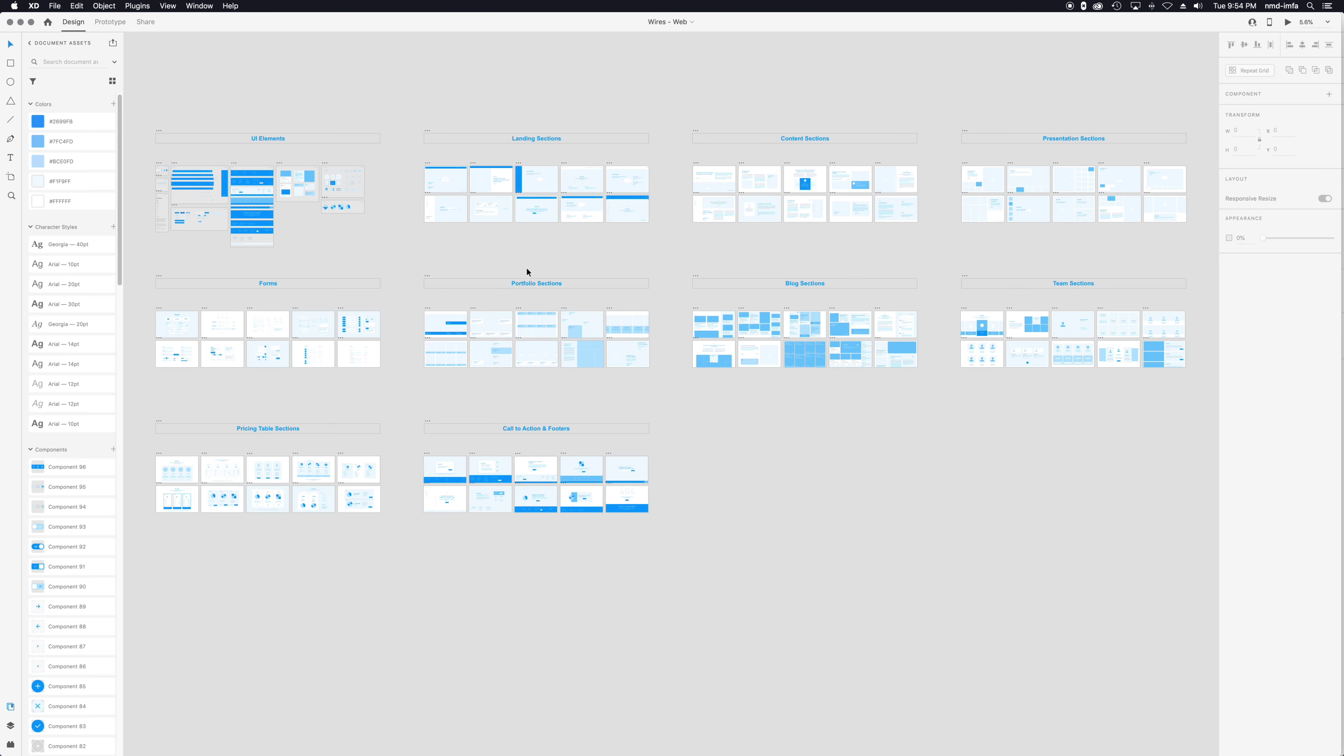
Step: Examine the wireframe kit's sections, focusing on the UI Elements artboards with navigation bars, buttons and footers
scroll(264, 295, "up", 5)
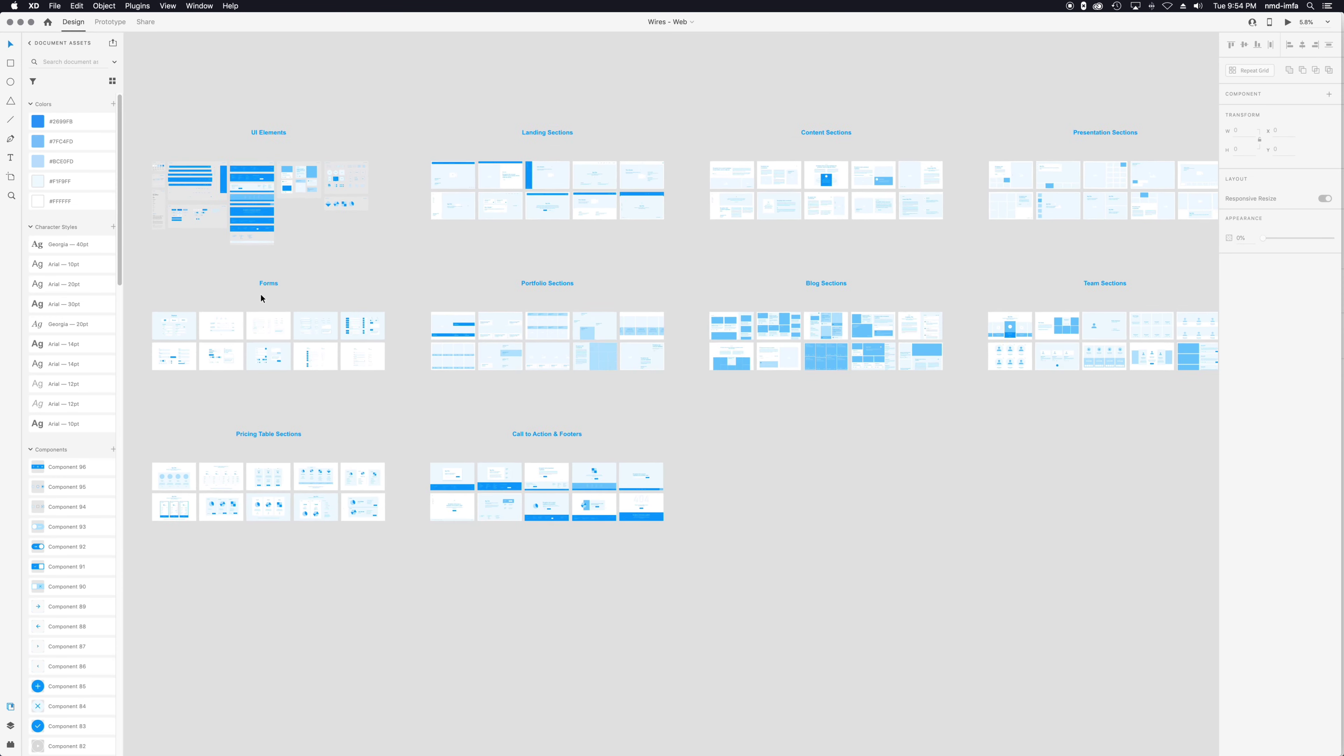
scroll(277, 306, "up", 1)
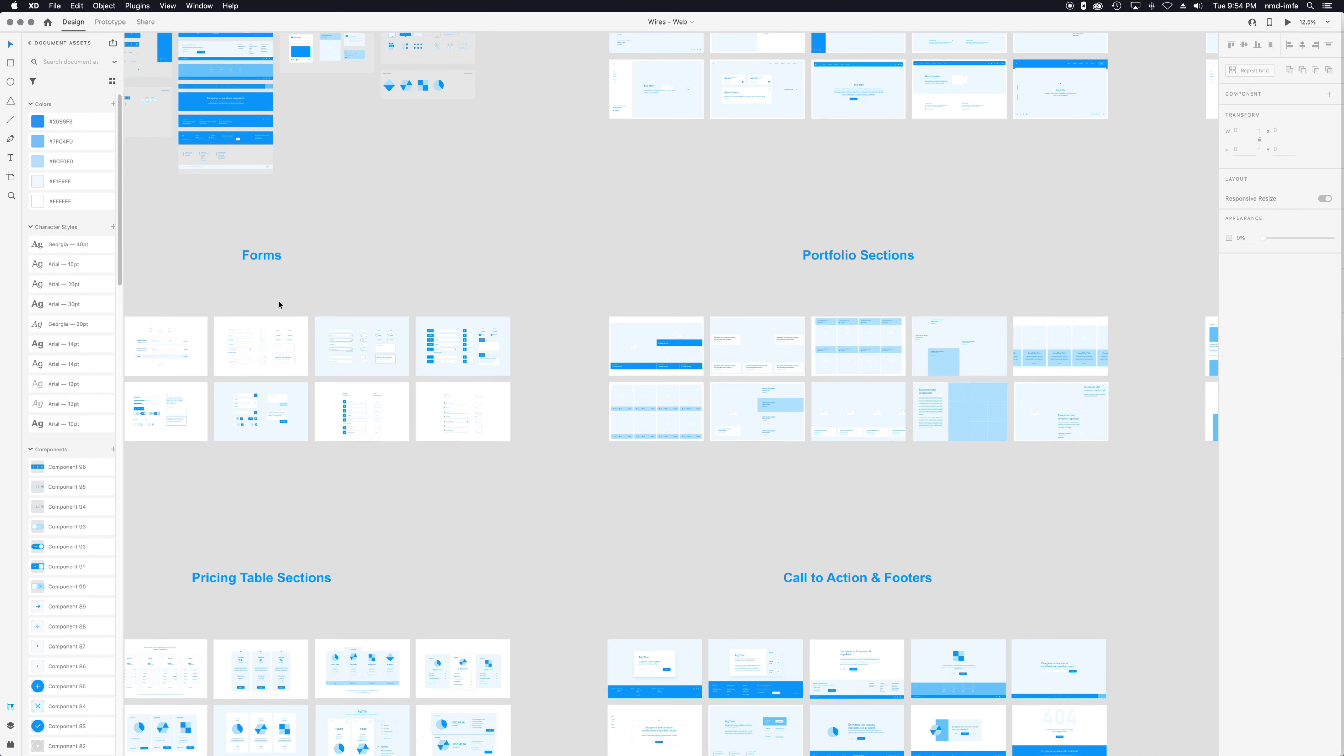
left_click_drag(319, 214, 552, 384)
scroll(463, 266, "up", 2)
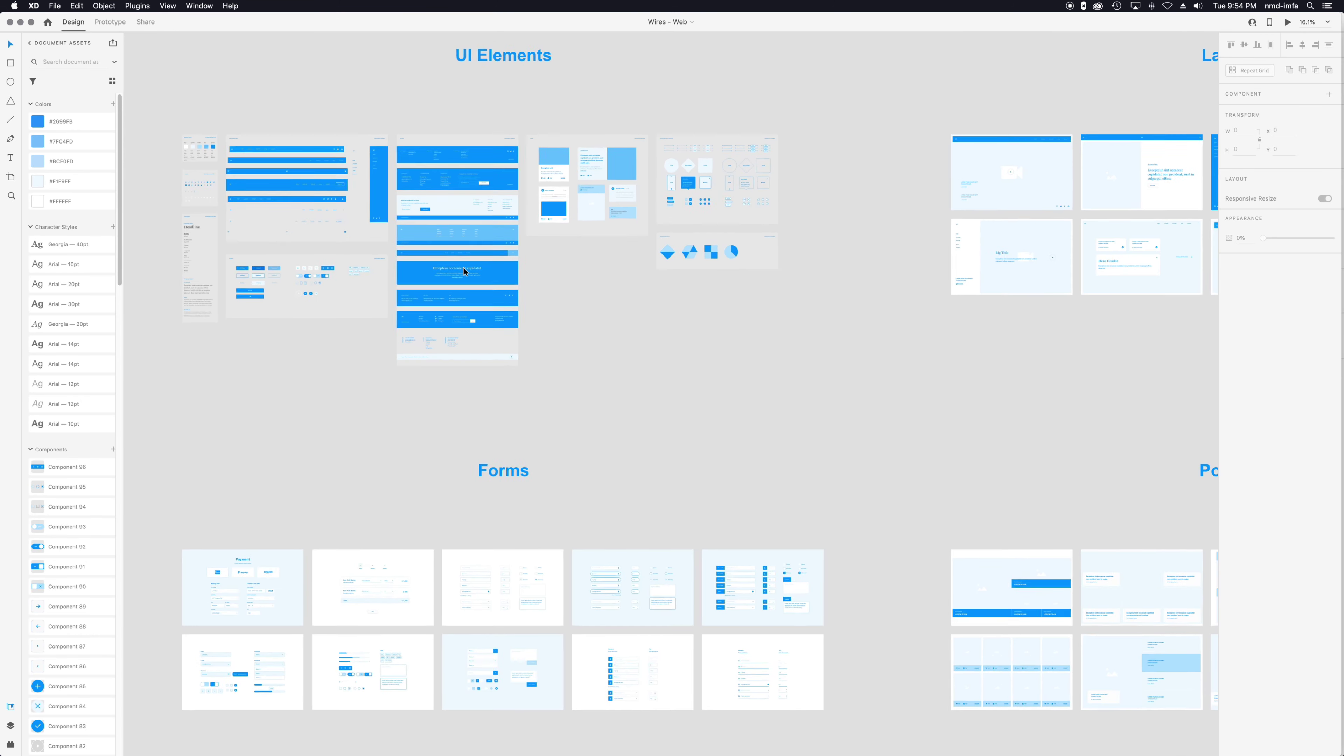
scroll(462, 280, "up", 3)
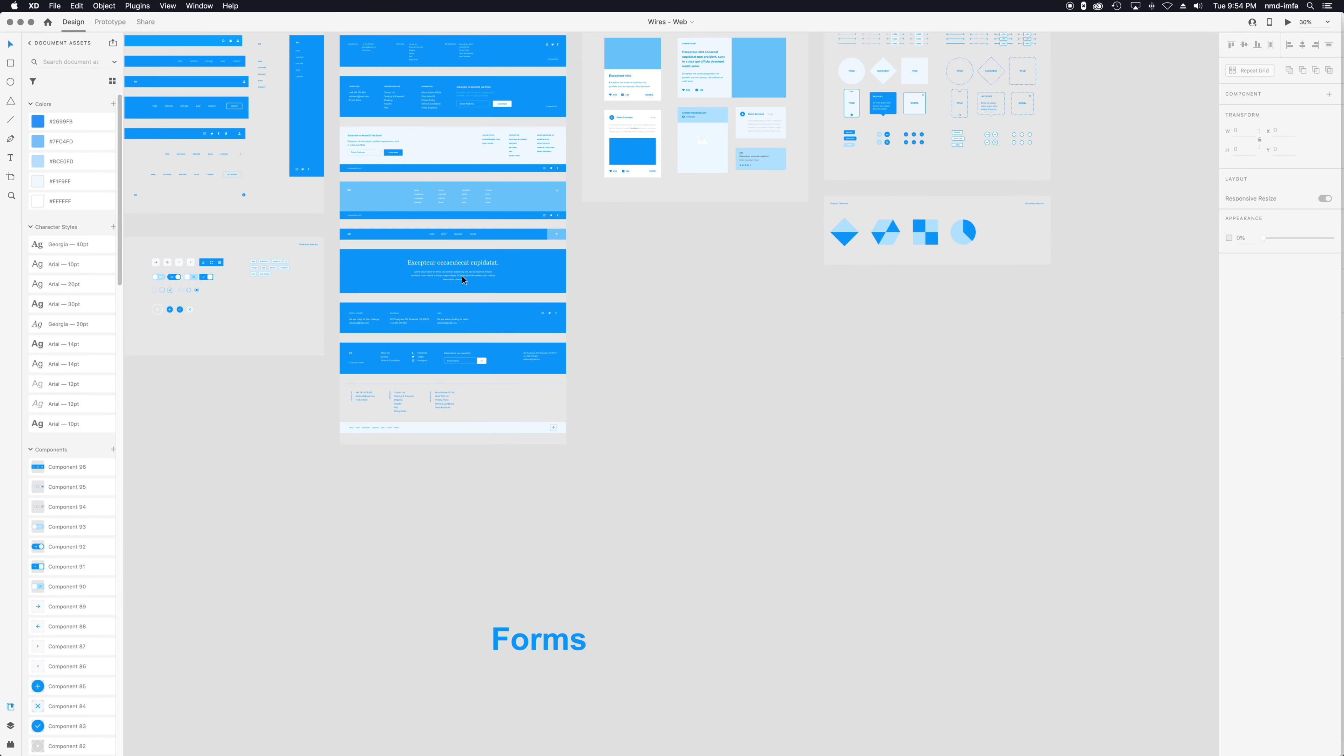
left_click_drag(725, 287, 1047, 432)
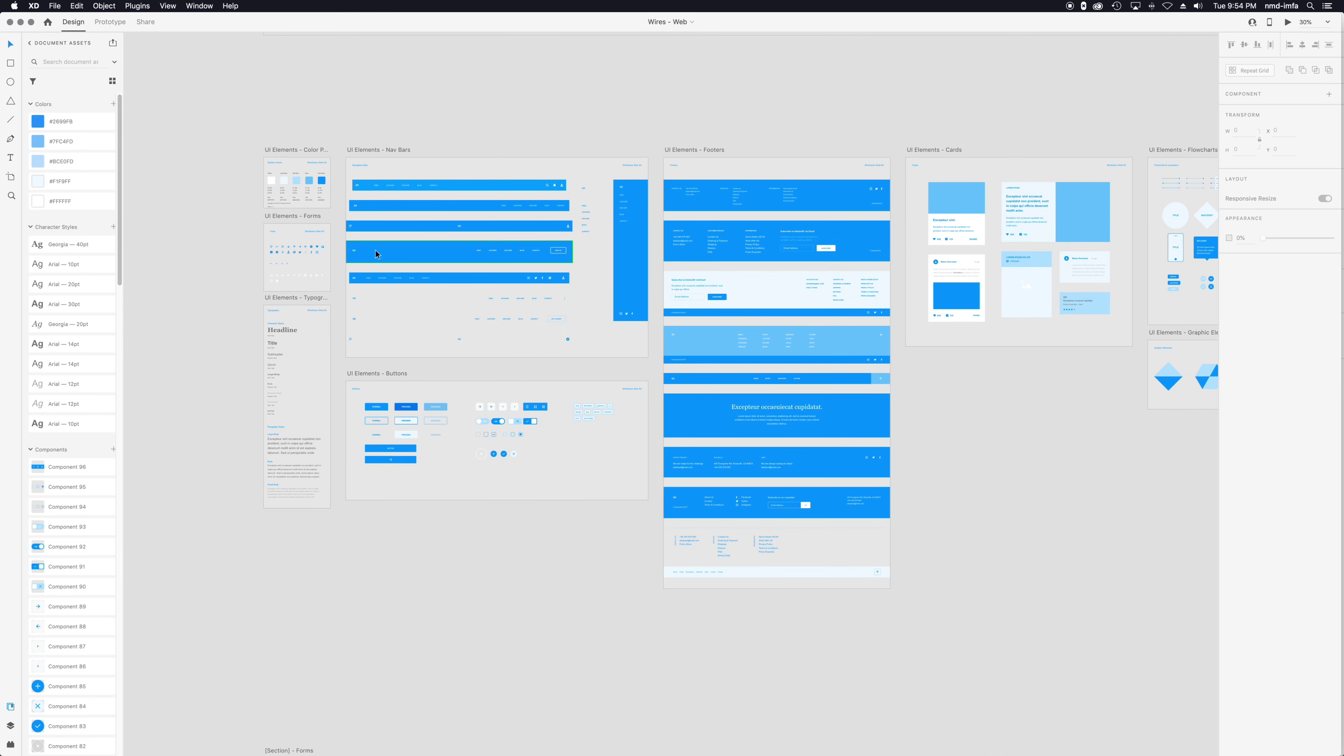
scroll(372, 257, "up", 2)
scroll(373, 257, "down", 5)
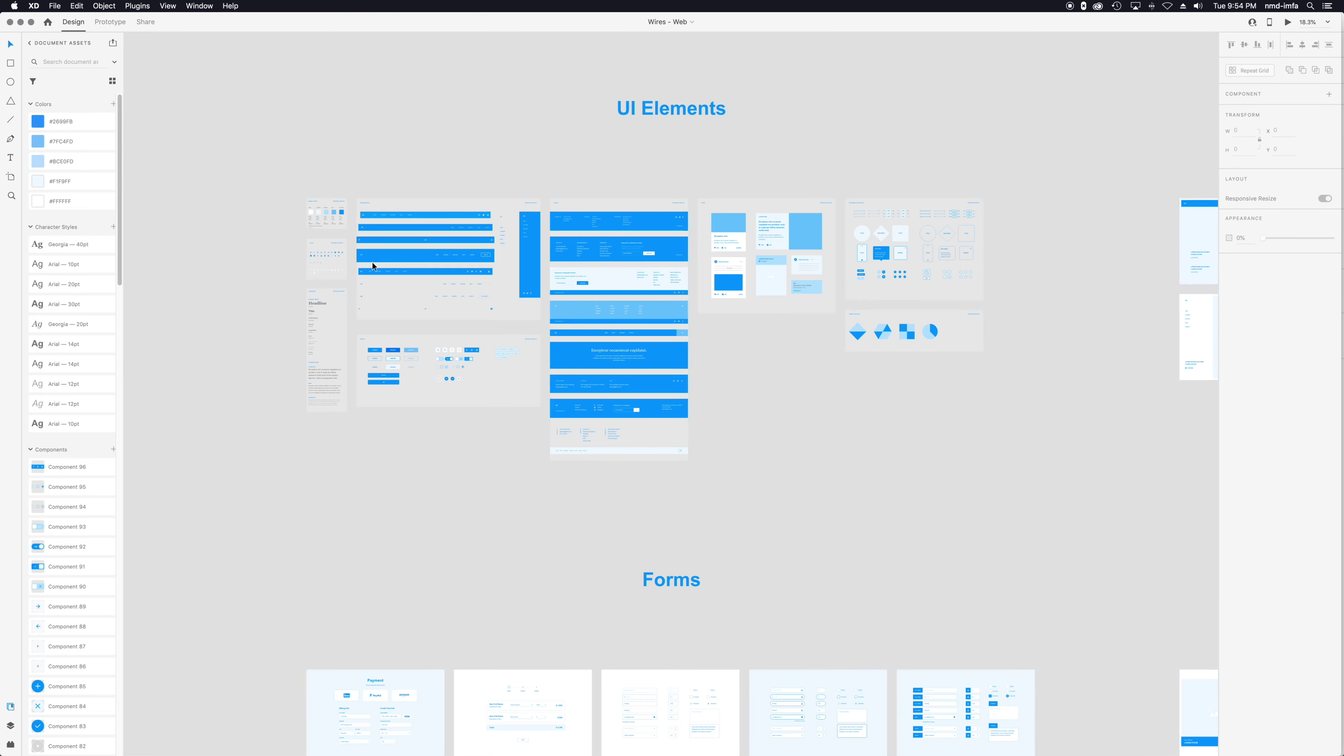
scroll(372, 263, "up", 5)
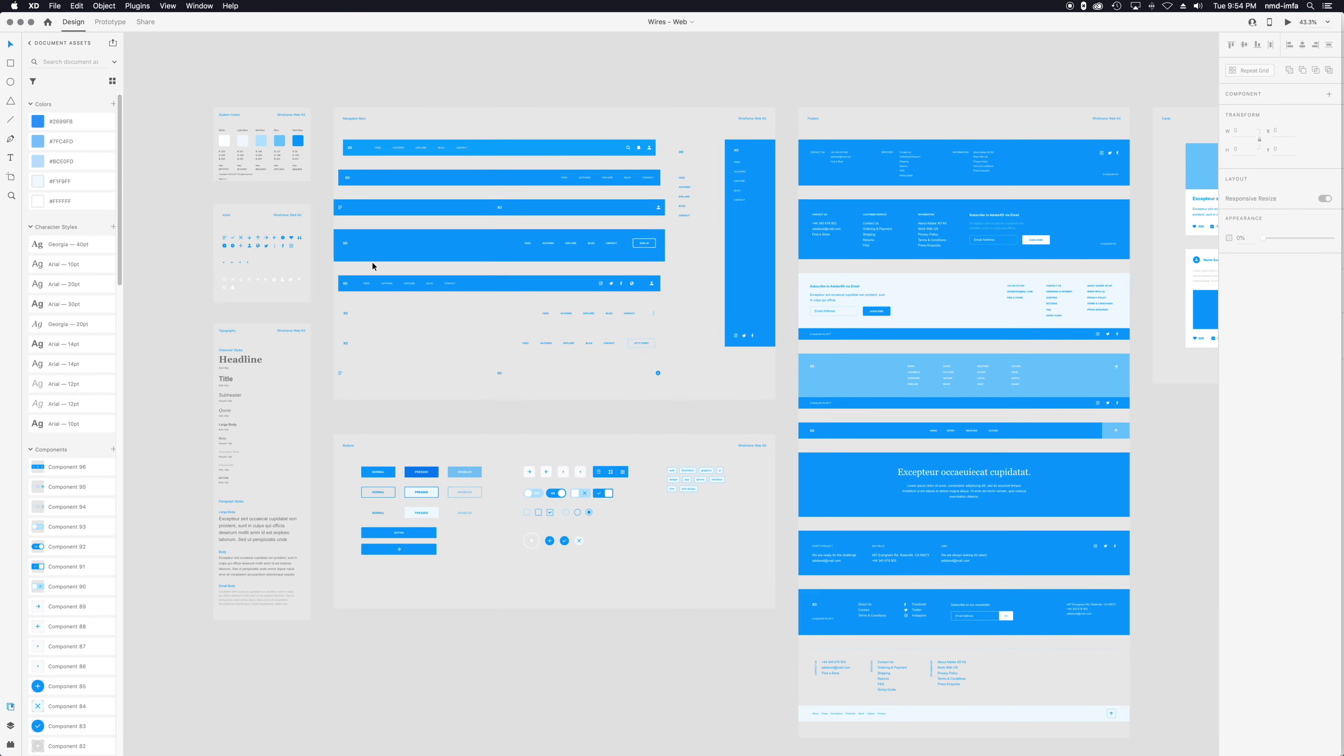
scroll(372, 261, "up", 3)
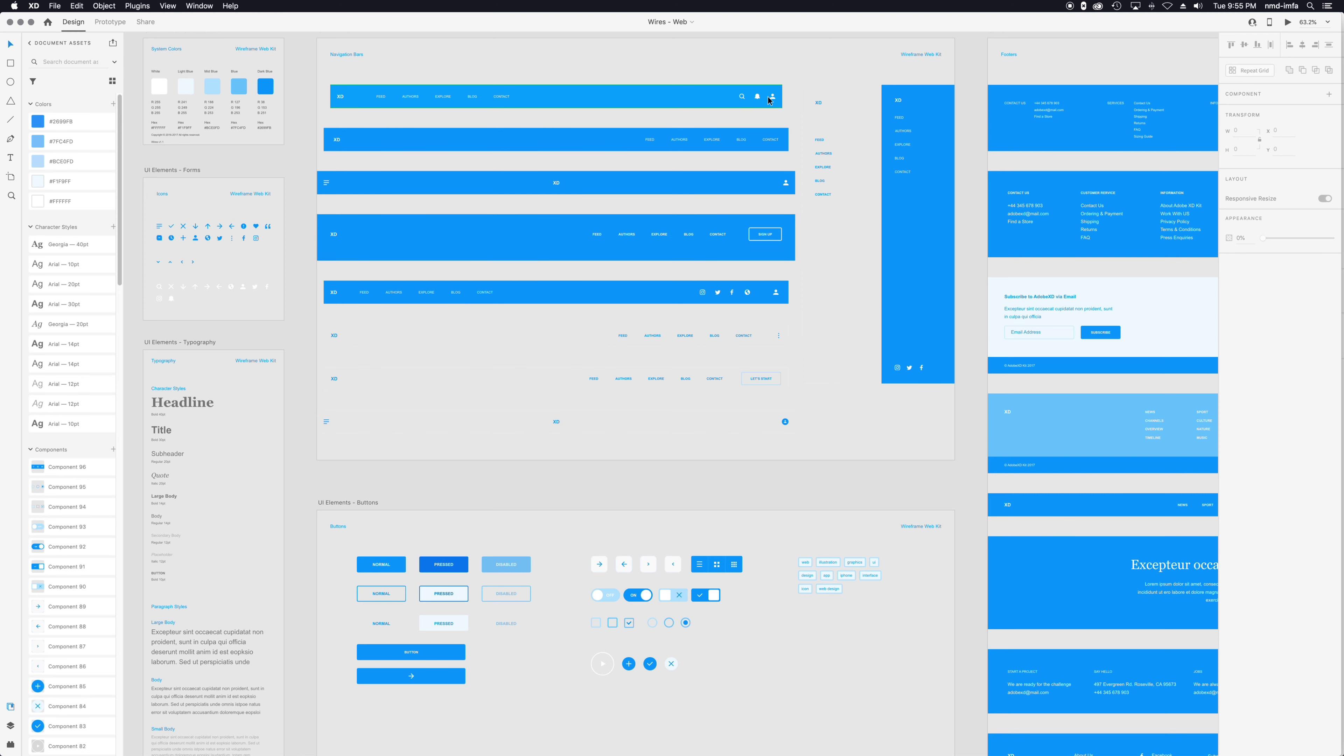
Step: Inspect several blue navigation bar components on the Nav Bars artboard by selecting them one after another
left_click(757, 100)
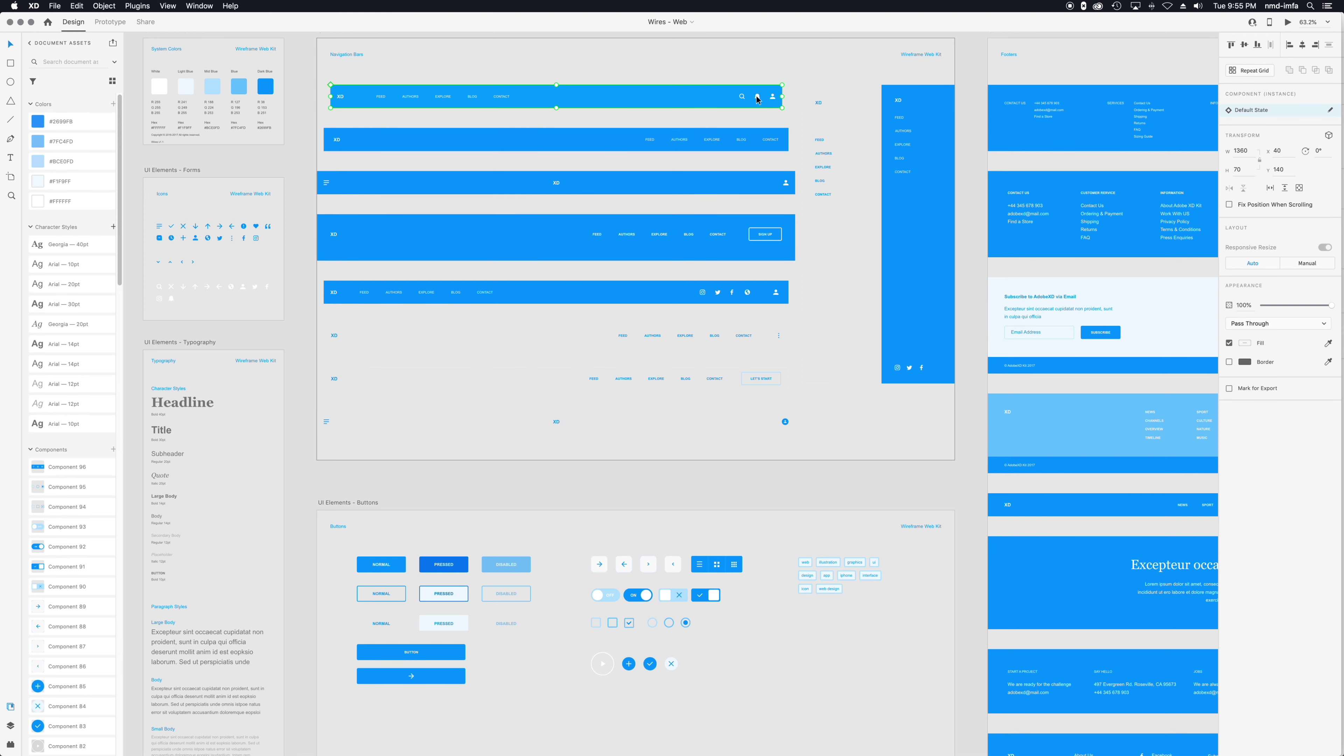
left_click(574, 185)
left_click(548, 234)
Step: Inspect the Headline, Title, Subheader, Quote and Large Body samples on the Typography artboard
left_click(191, 404)
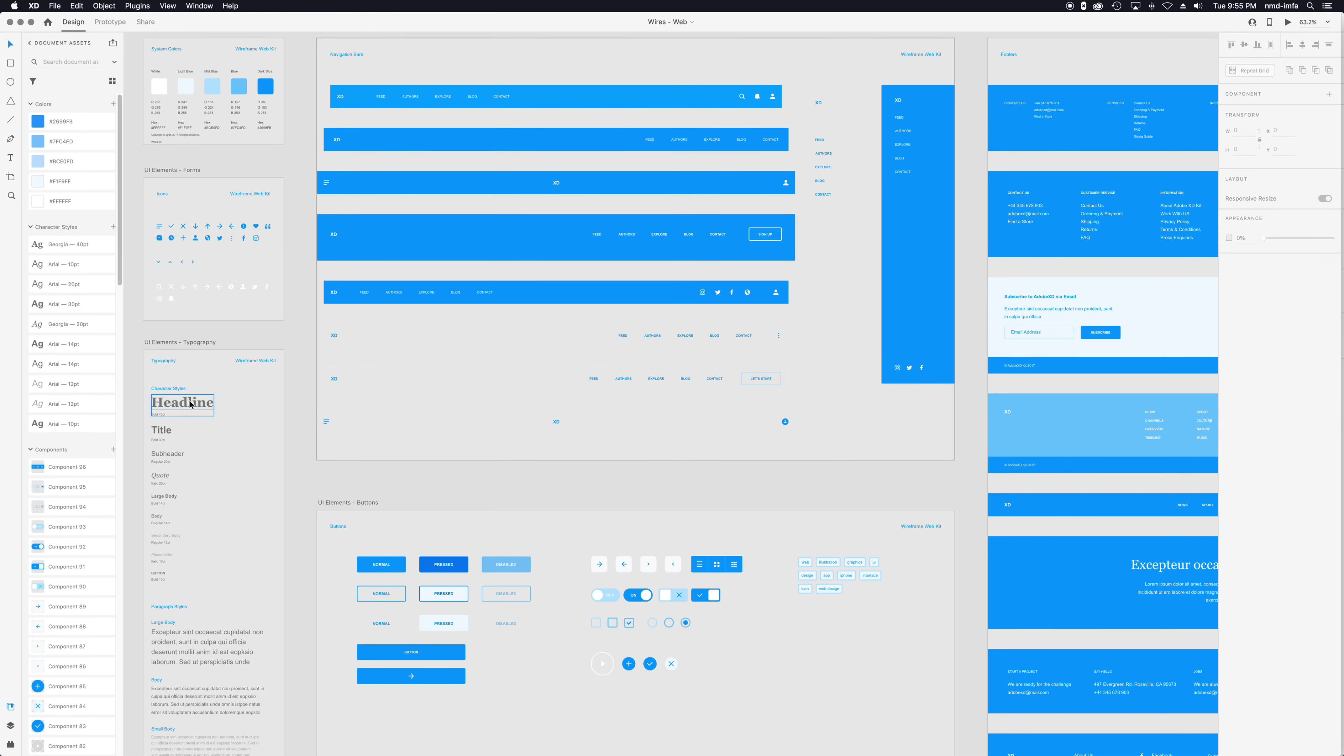
left_click(163, 431)
left_click(167, 455)
left_click(161, 478)
left_click(164, 497)
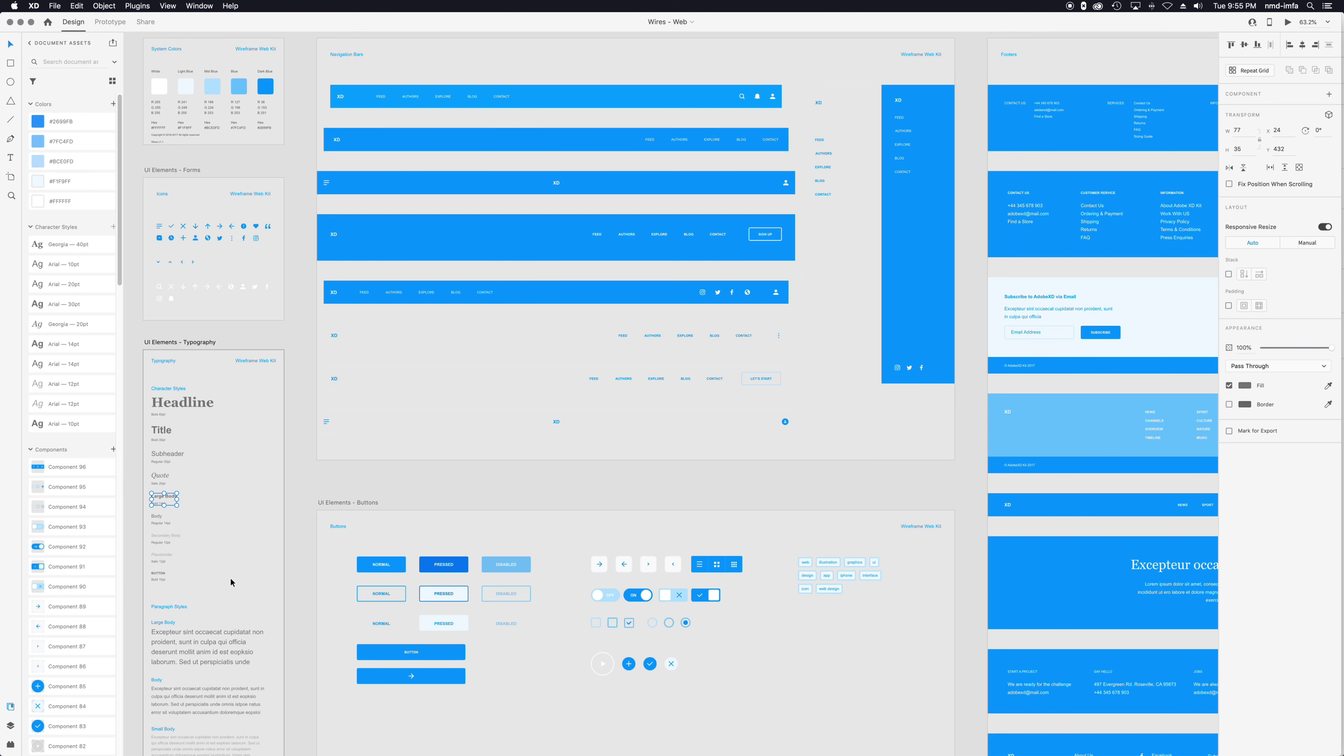
scroll(404, 574, "down", 5)
Step: Inspect individual blue icons on the UI Elements - Forms artboard by selecting them in turn
scroll(404, 565, "up", 7)
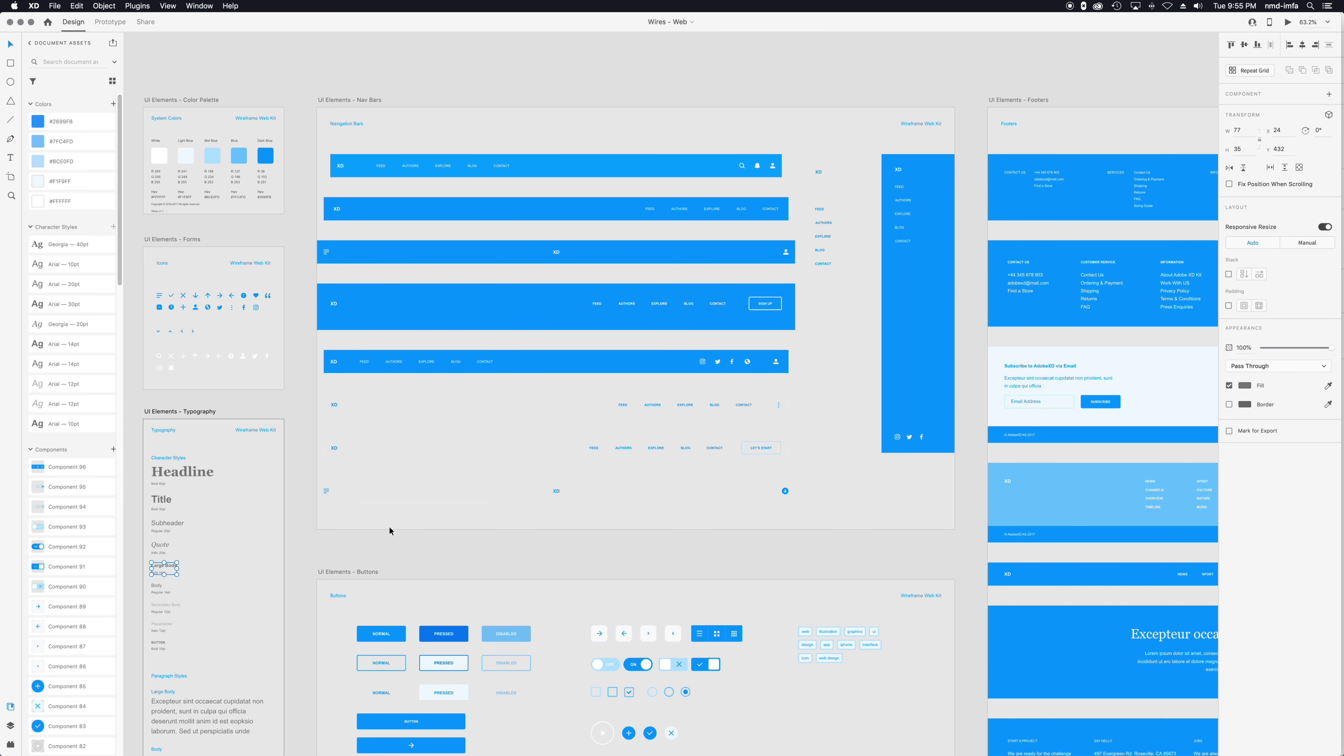
scroll(389, 527, "up", 3)
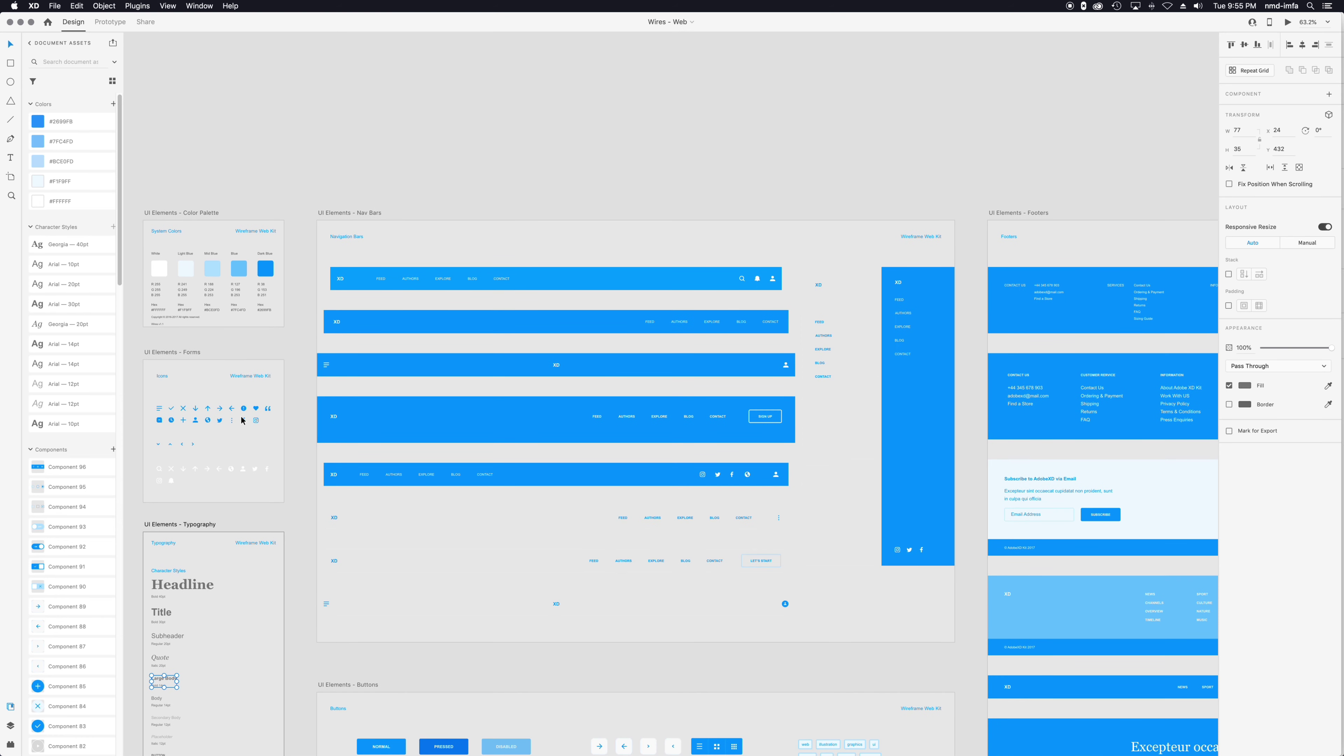
left_click(243, 408)
left_click(196, 420)
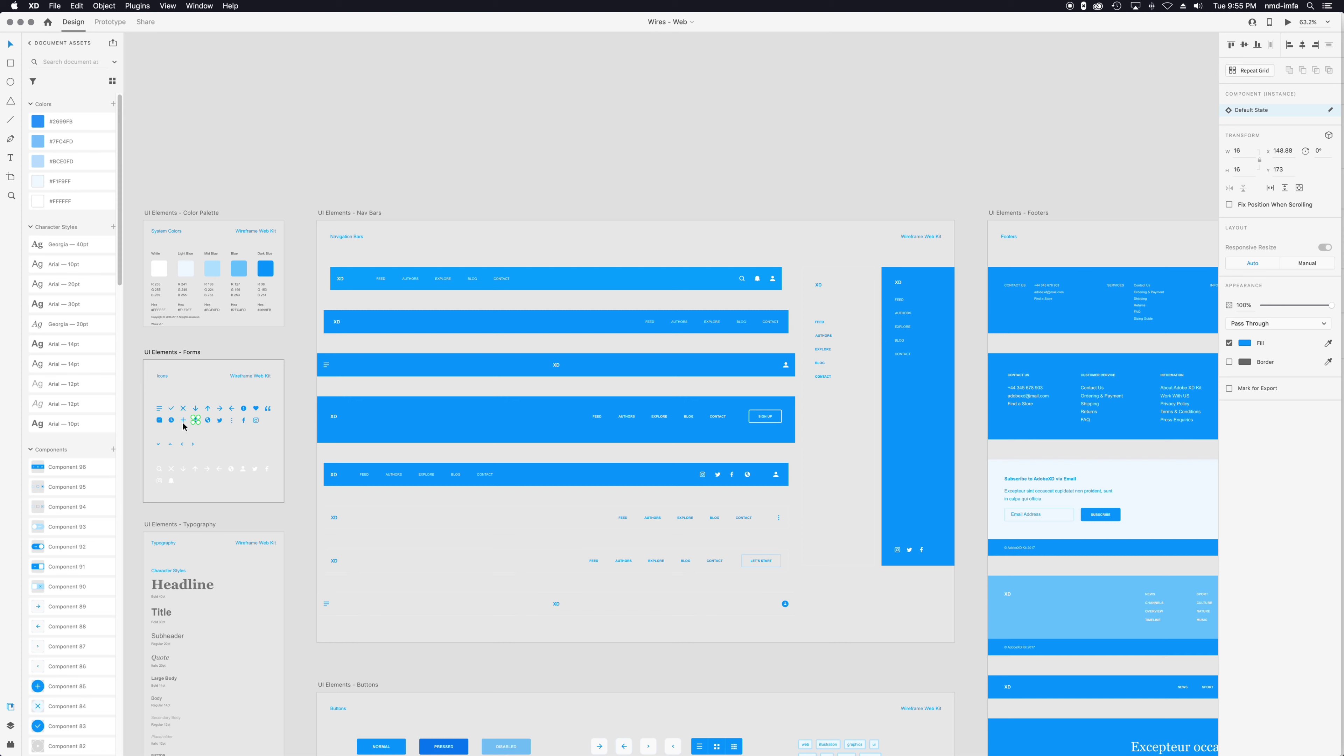
left_click(184, 425)
left_click(183, 423)
left_click(171, 422)
Step: Deselect everything, move the Wires - Web window down to reveal the untitled document behind it, and switch to Firefox
left_click(617, 67)
left_click_drag(606, 26, 607, 95)
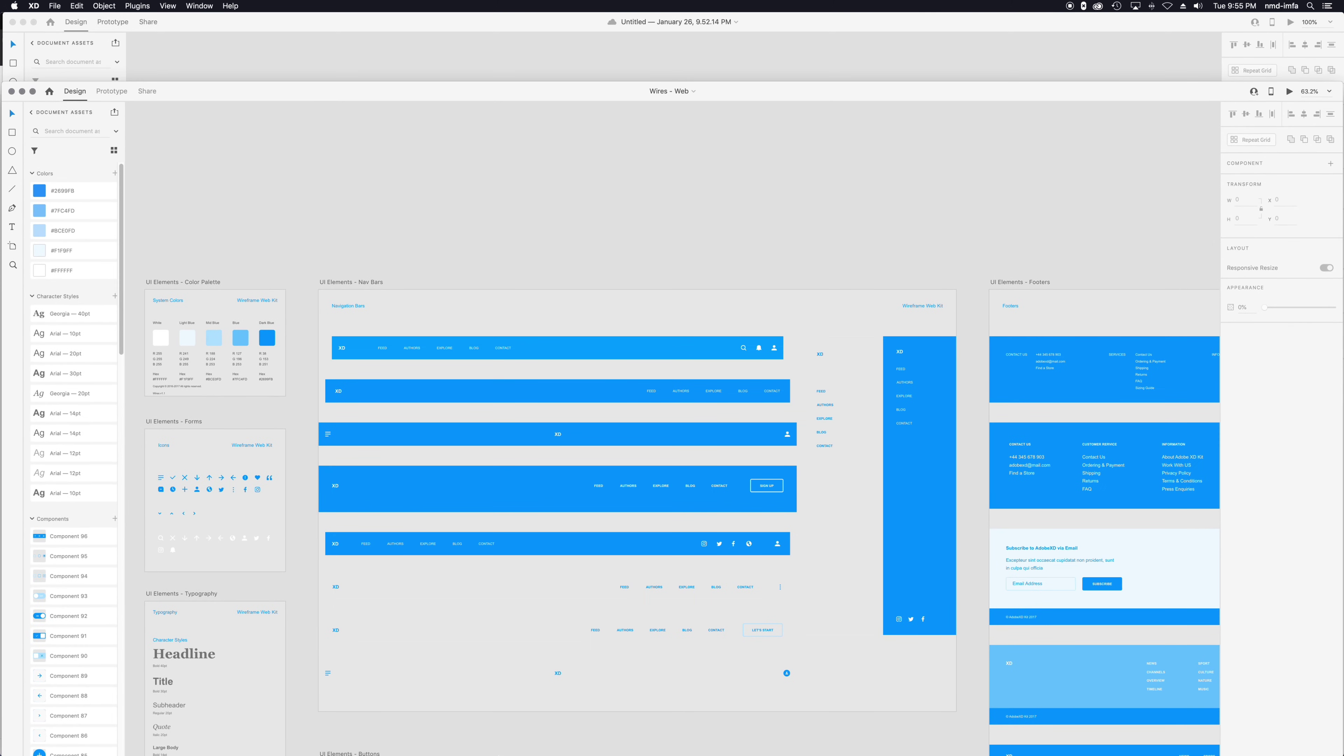
mouse_move(510, 738)
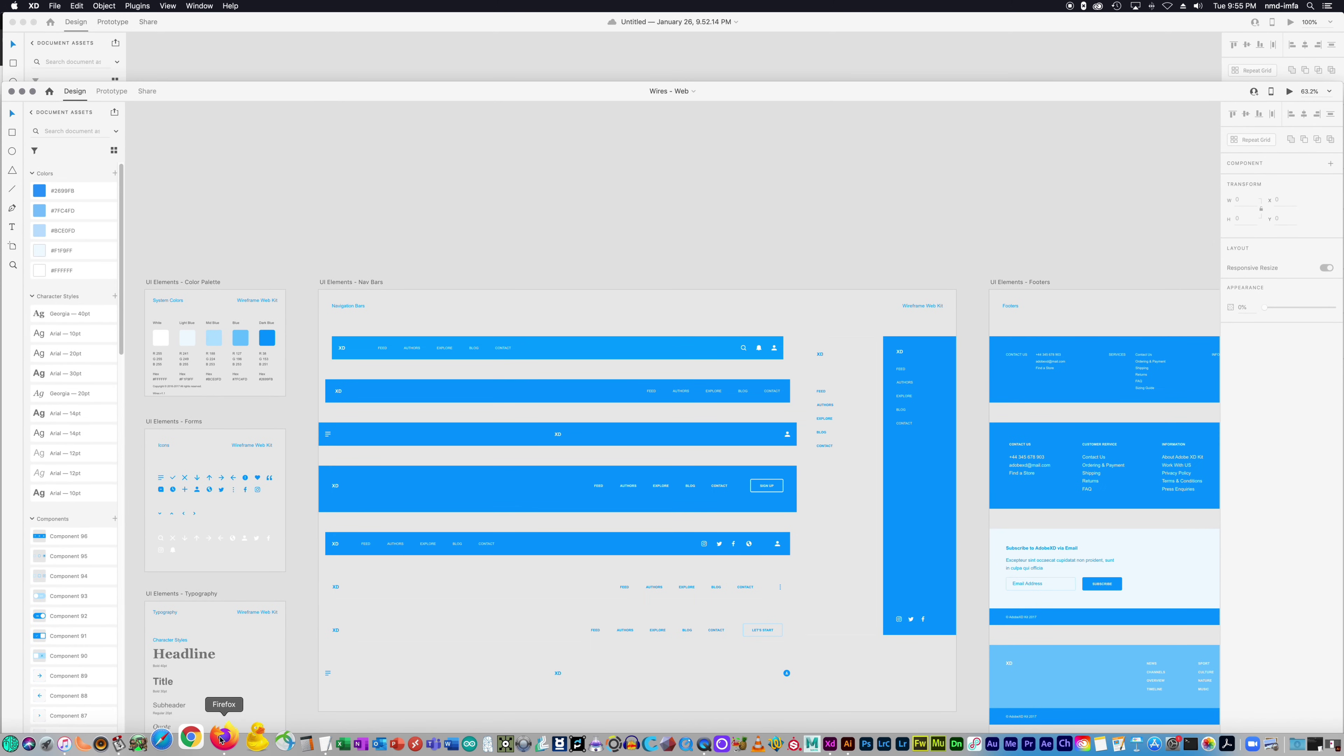
left_click(221, 739)
left_click(295, 41)
left_click(91, 607)
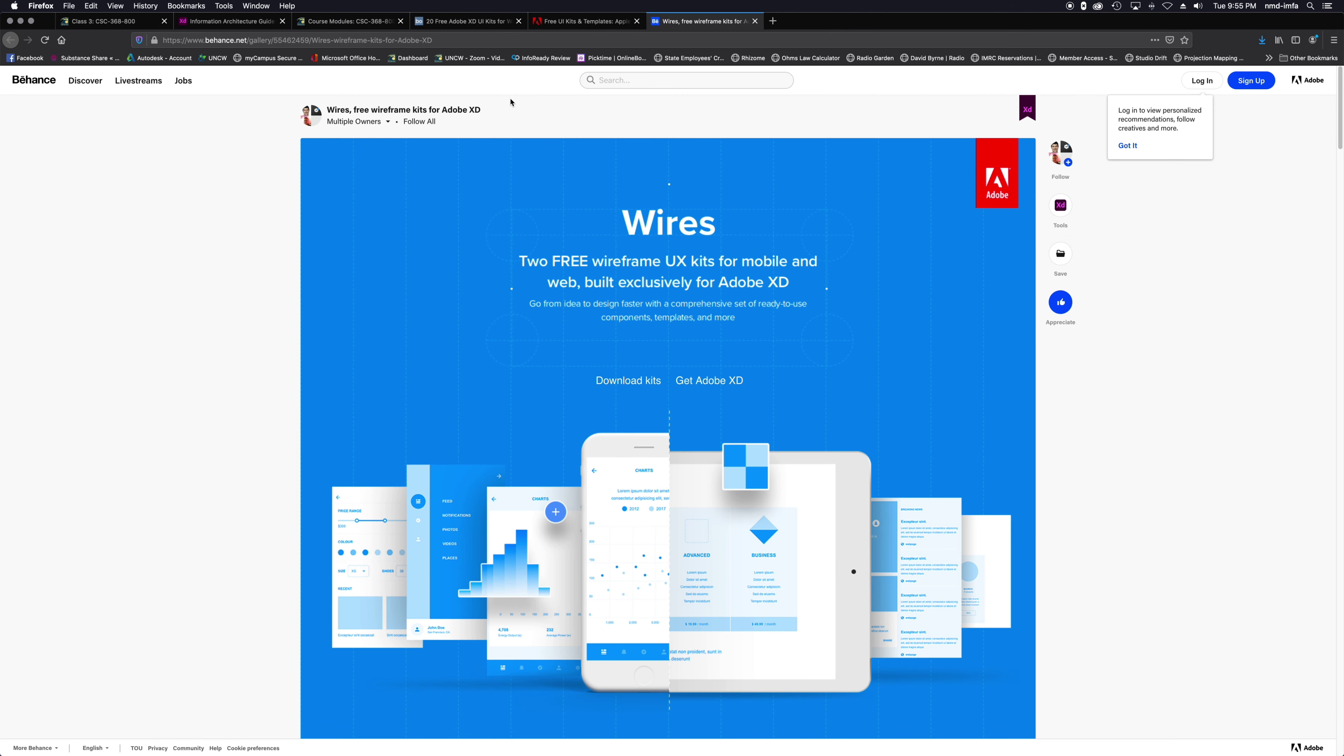
Step: Look through the platform UI kits on Adobe's free UI kits page, from Apple Design down to Bootstrap
left_click(569, 23)
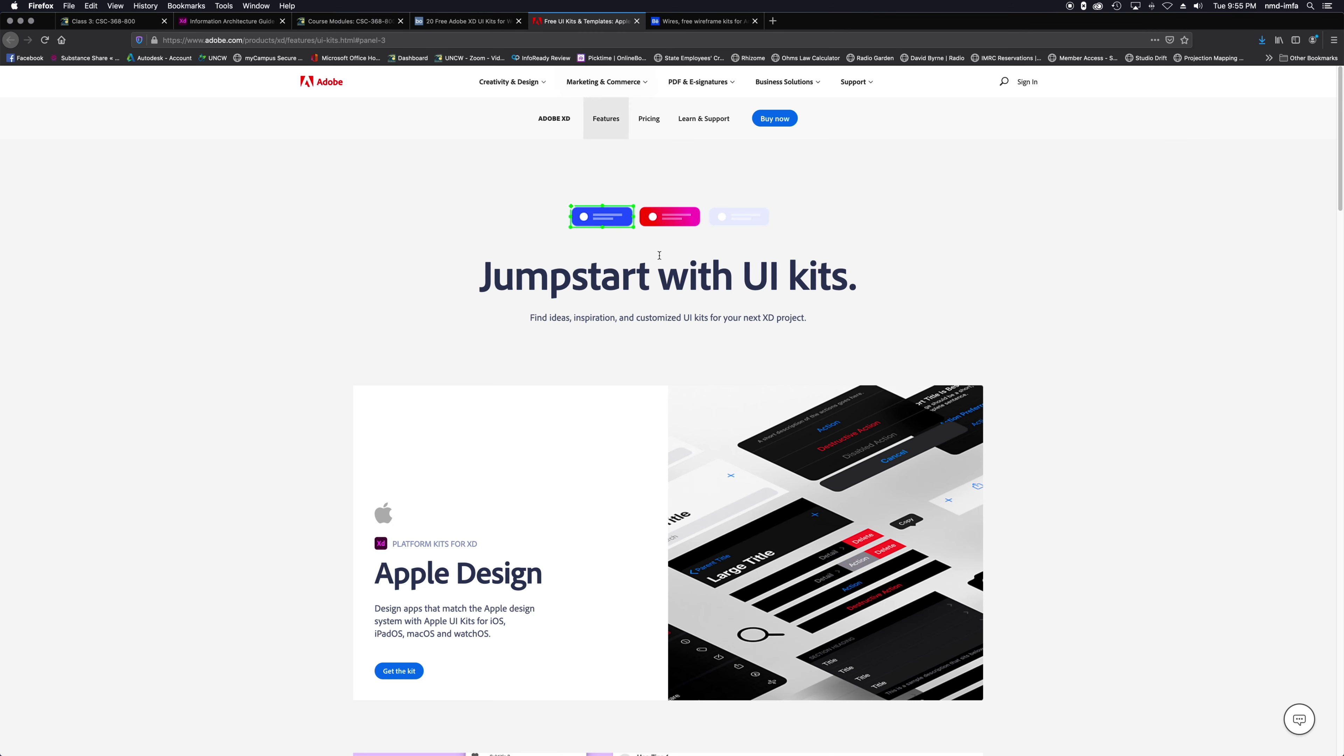
scroll(626, 405, "down", 3)
scroll(627, 406, "down", 5)
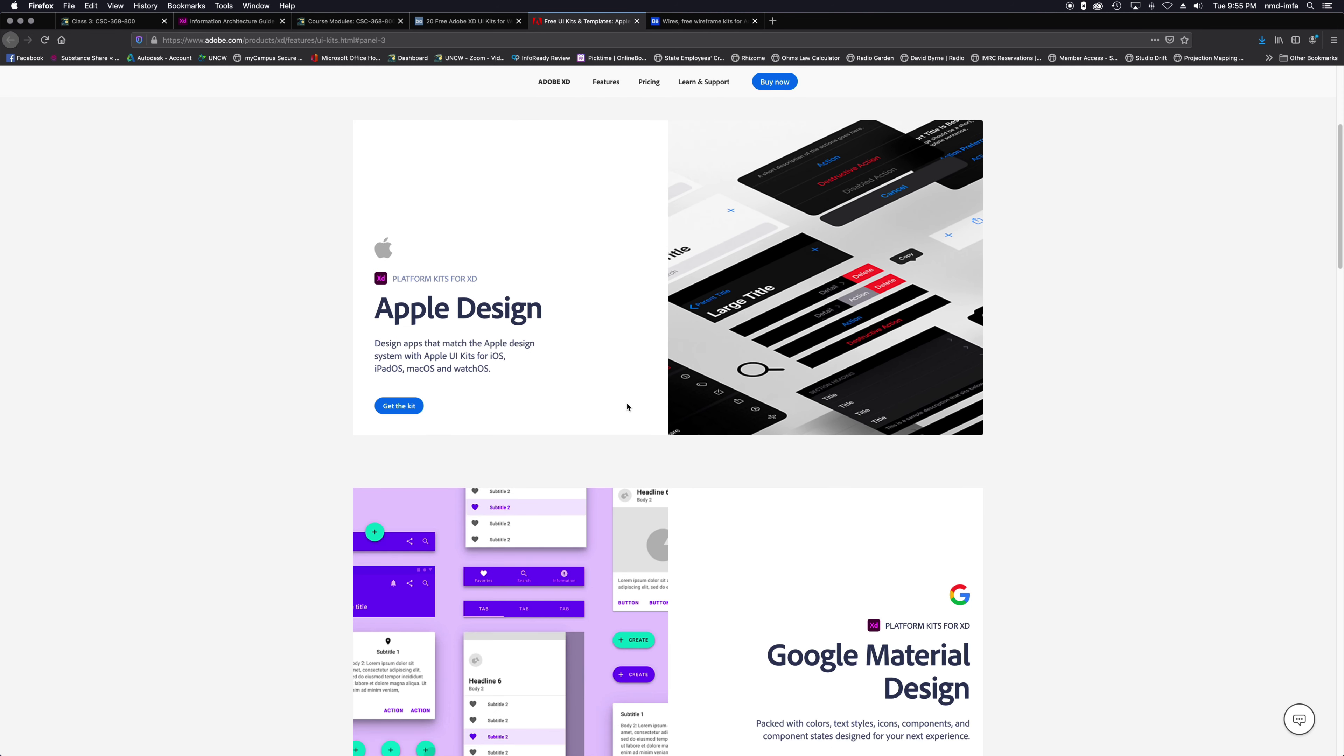
scroll(643, 381, "down", 8)
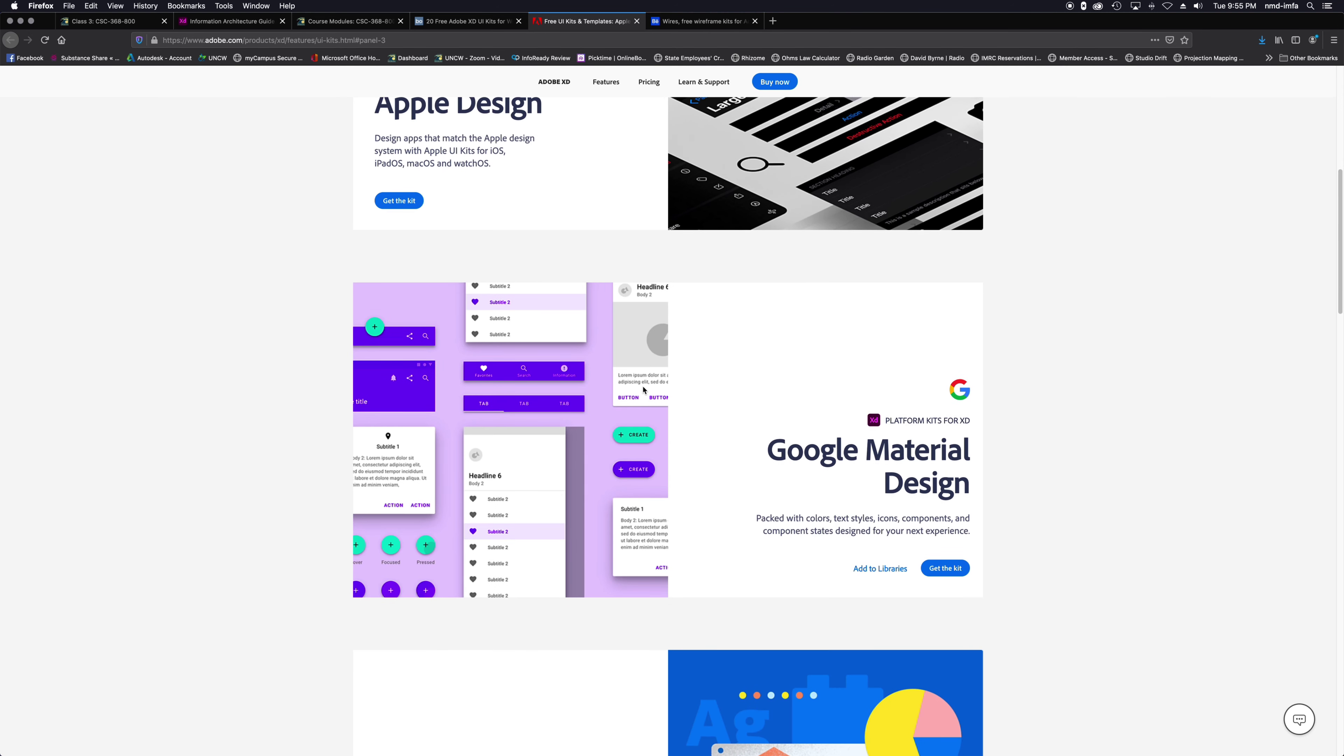
scroll(717, 435, "down", 6)
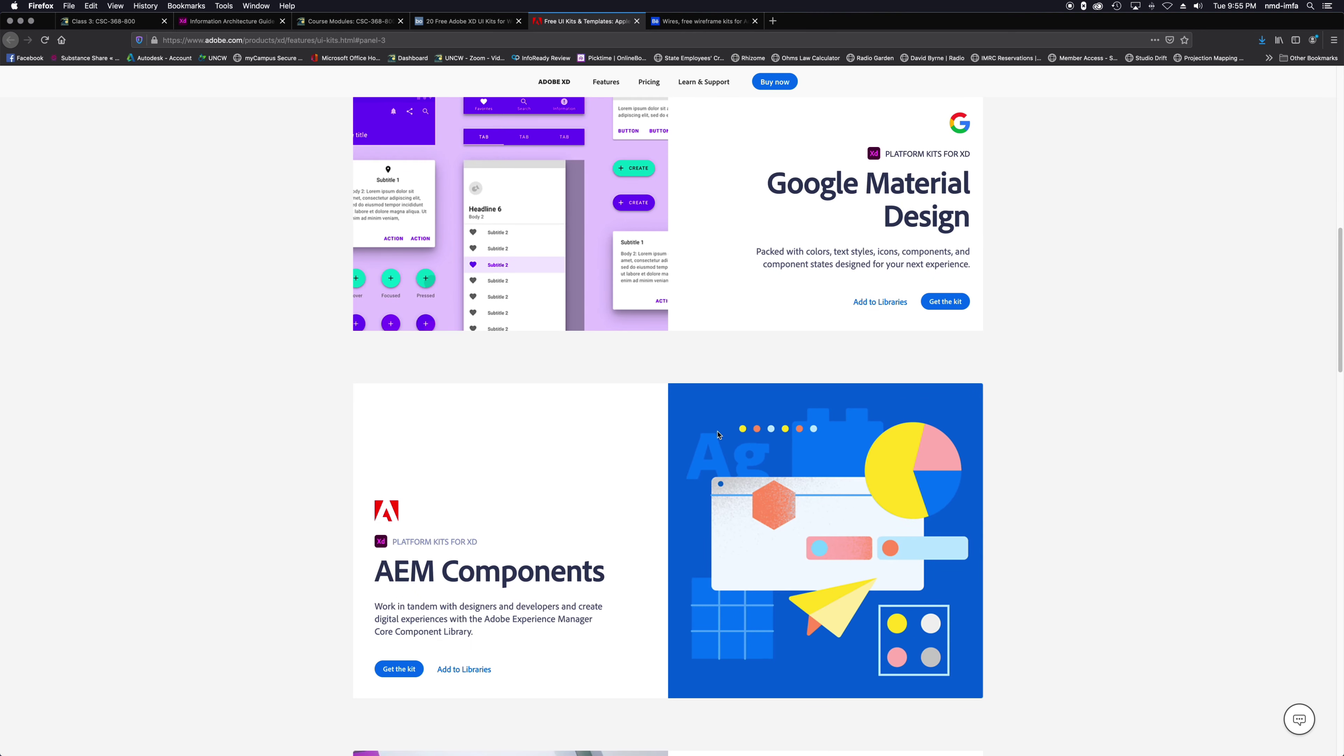
scroll(717, 435, "down", 7)
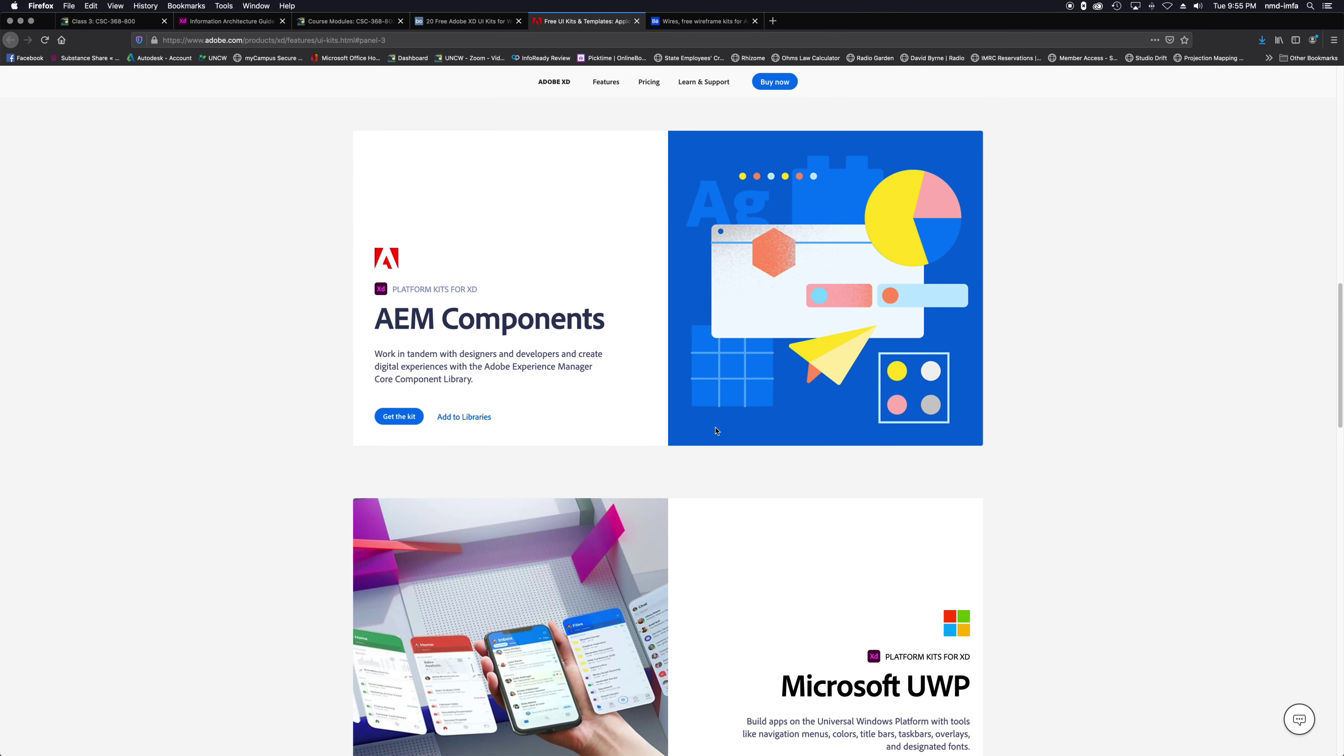
scroll(715, 430, "down", 8)
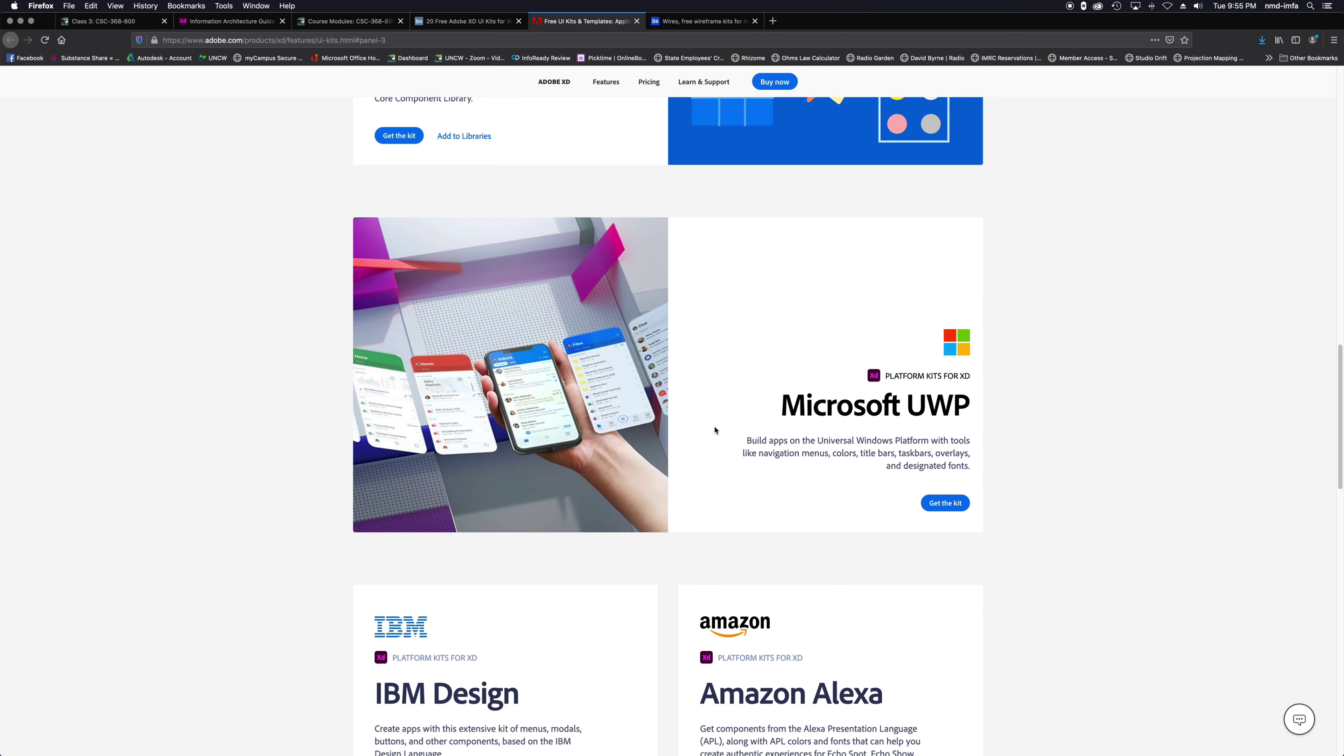
scroll(715, 431, "down", 9)
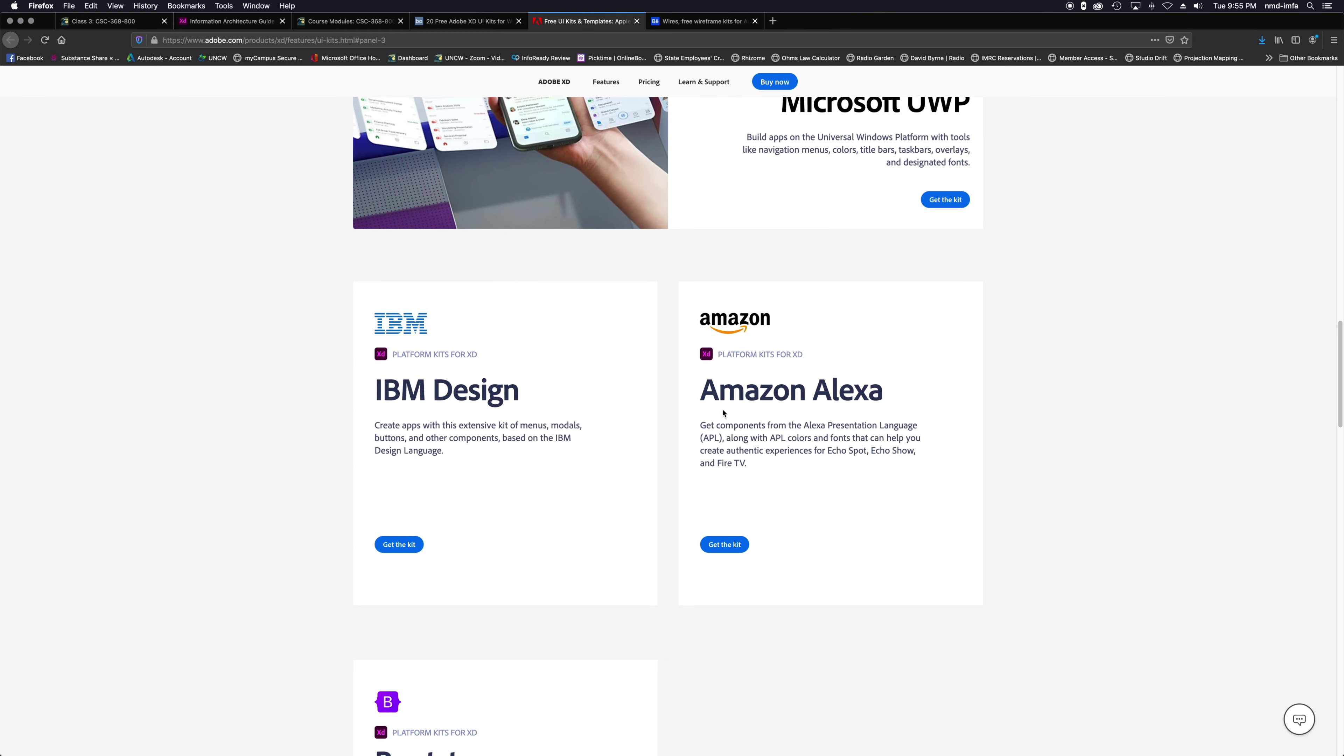
scroll(905, 509, "down", 9)
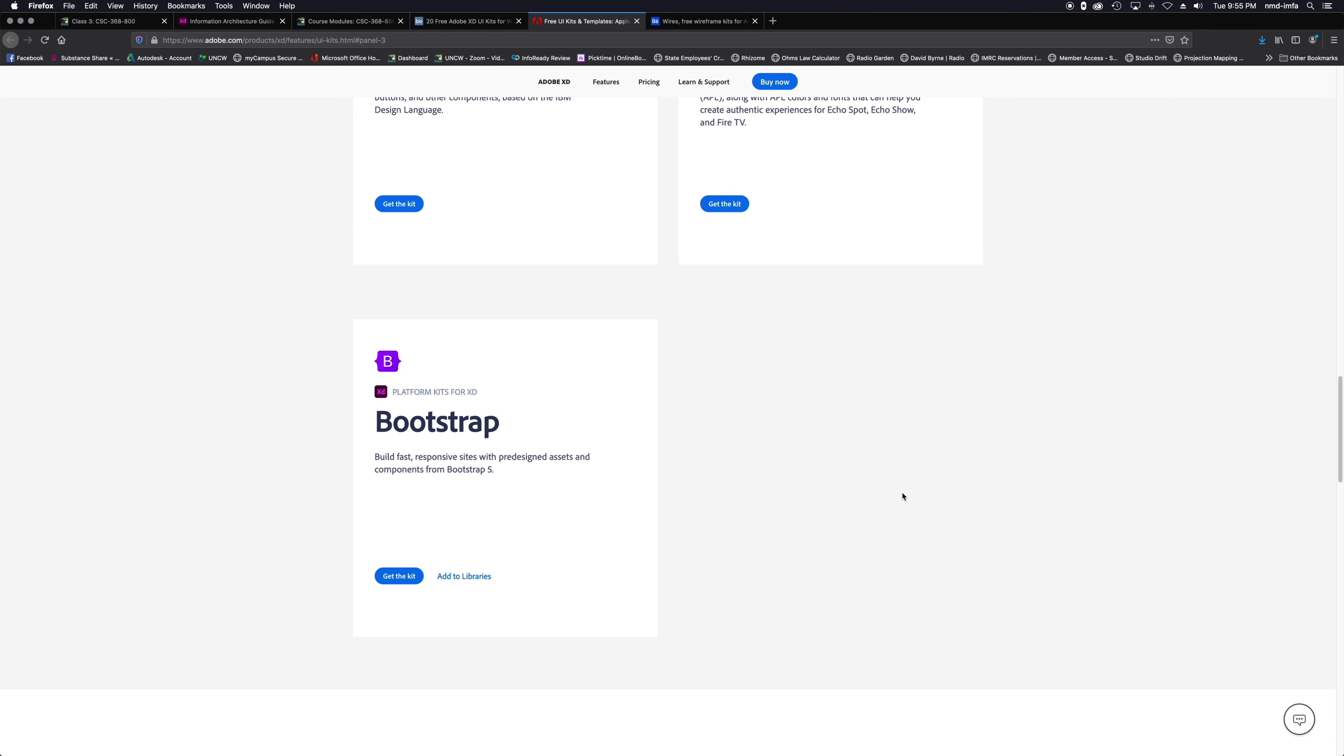
scroll(903, 494, "up", 20)
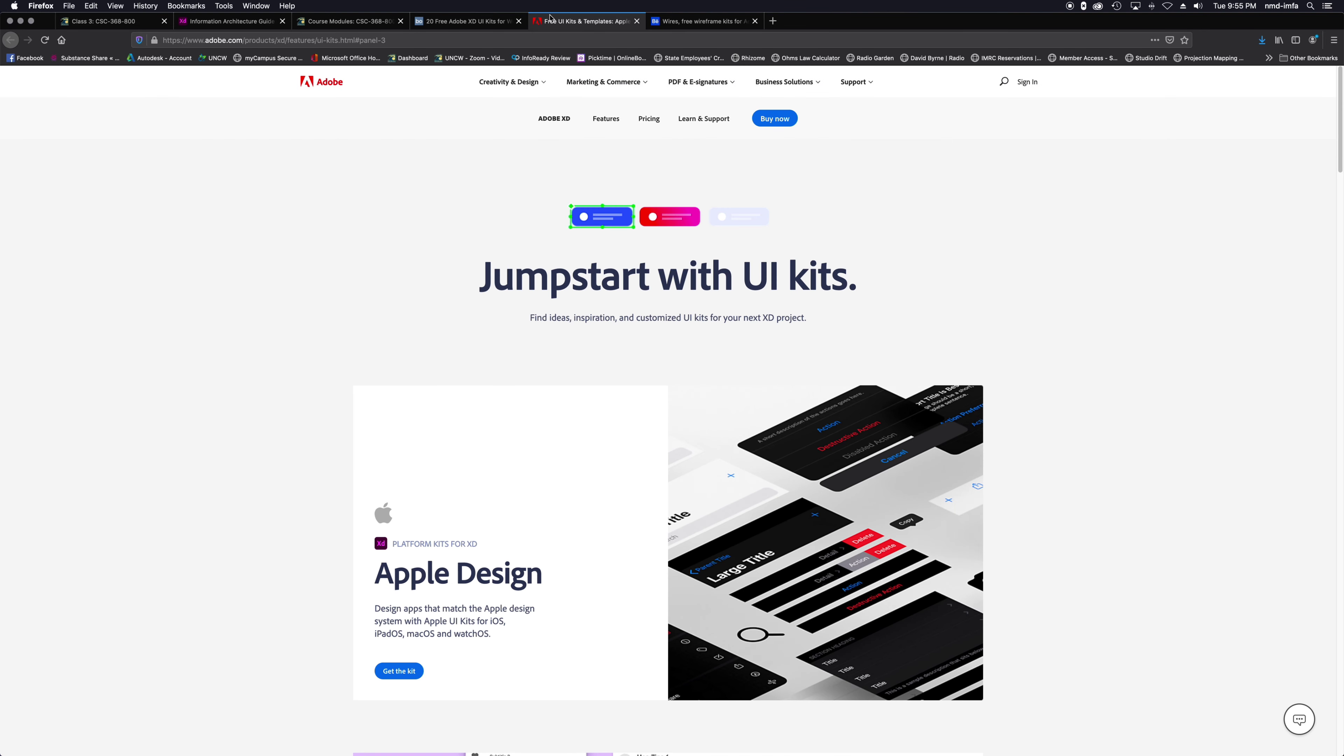
Step: Look through the kits in Speckyboy's article of 20 free Adobe XD UI kits, down to Free UI Elements for Mobile Apps, and return to its beginning
left_click(461, 20)
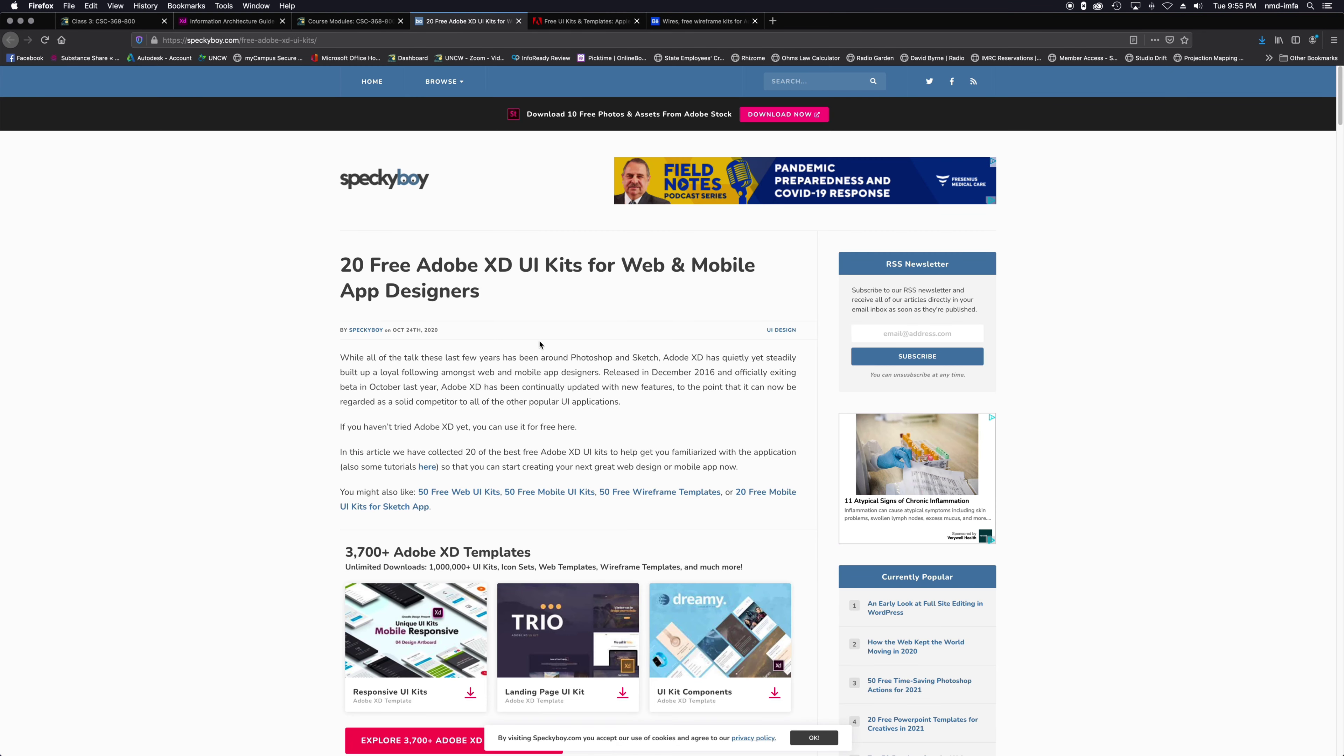
scroll(540, 345, "down", 17)
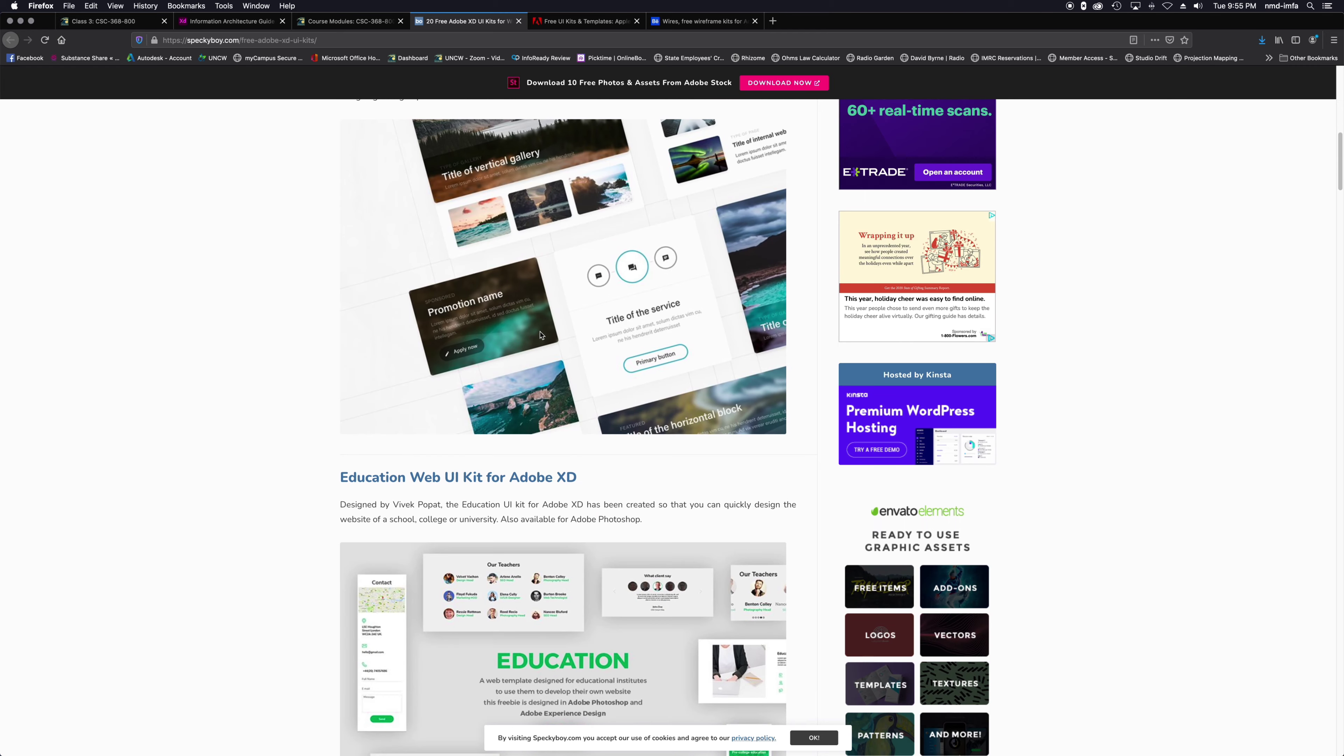
scroll(540, 335, "down", 15)
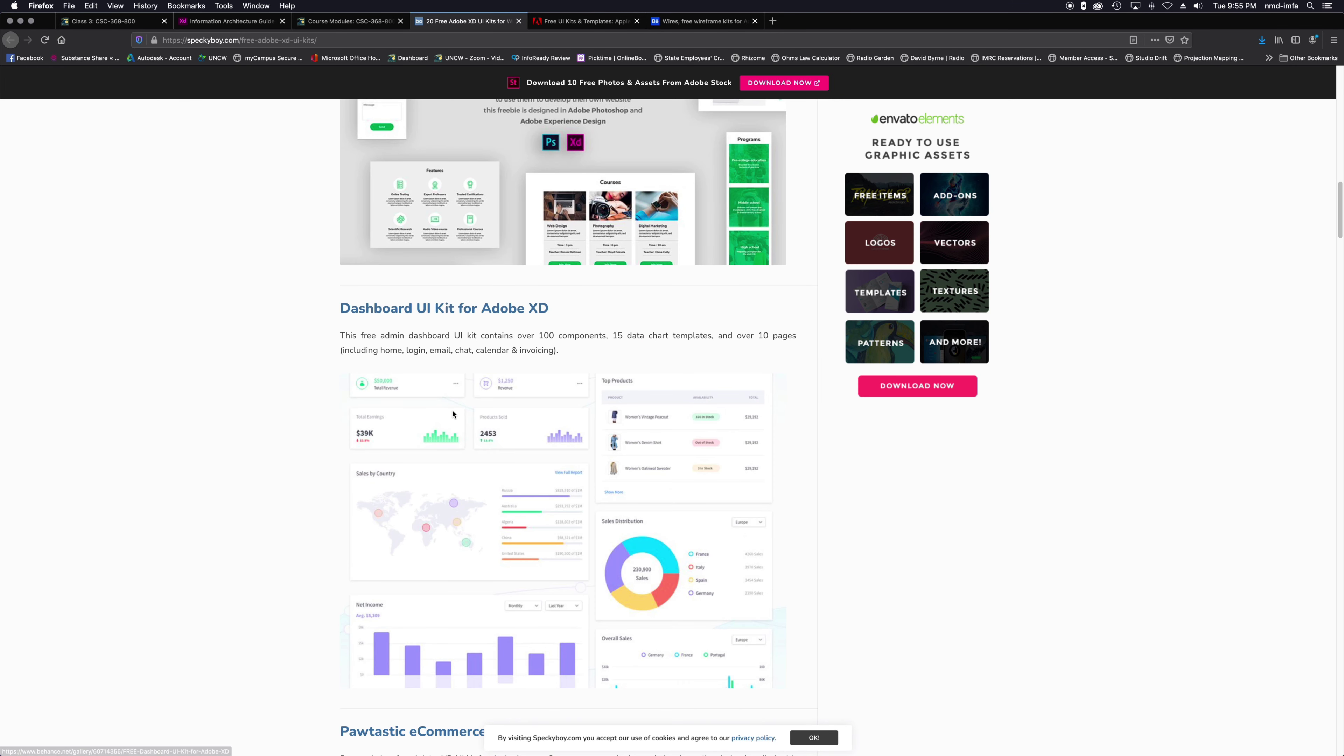
scroll(453, 414, "down", 9)
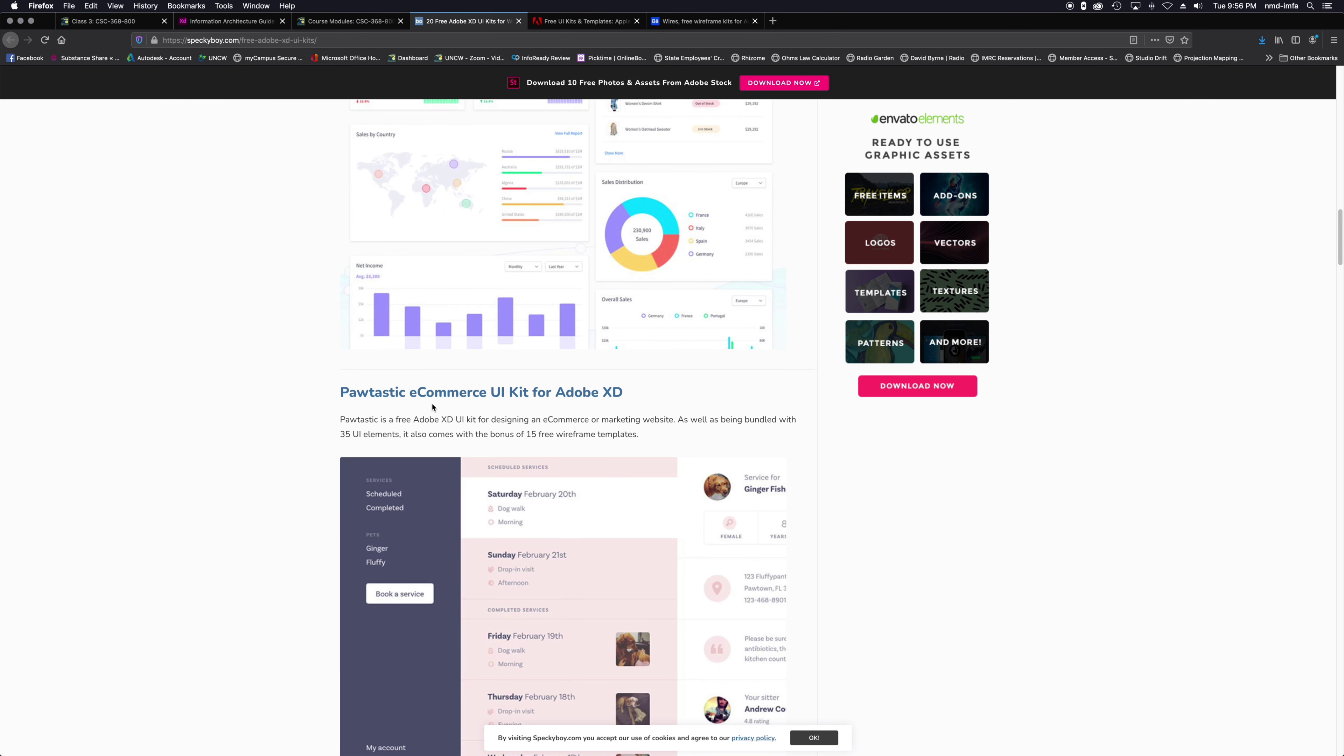
scroll(435, 410, "down", 4)
scroll(431, 404, "down", 8)
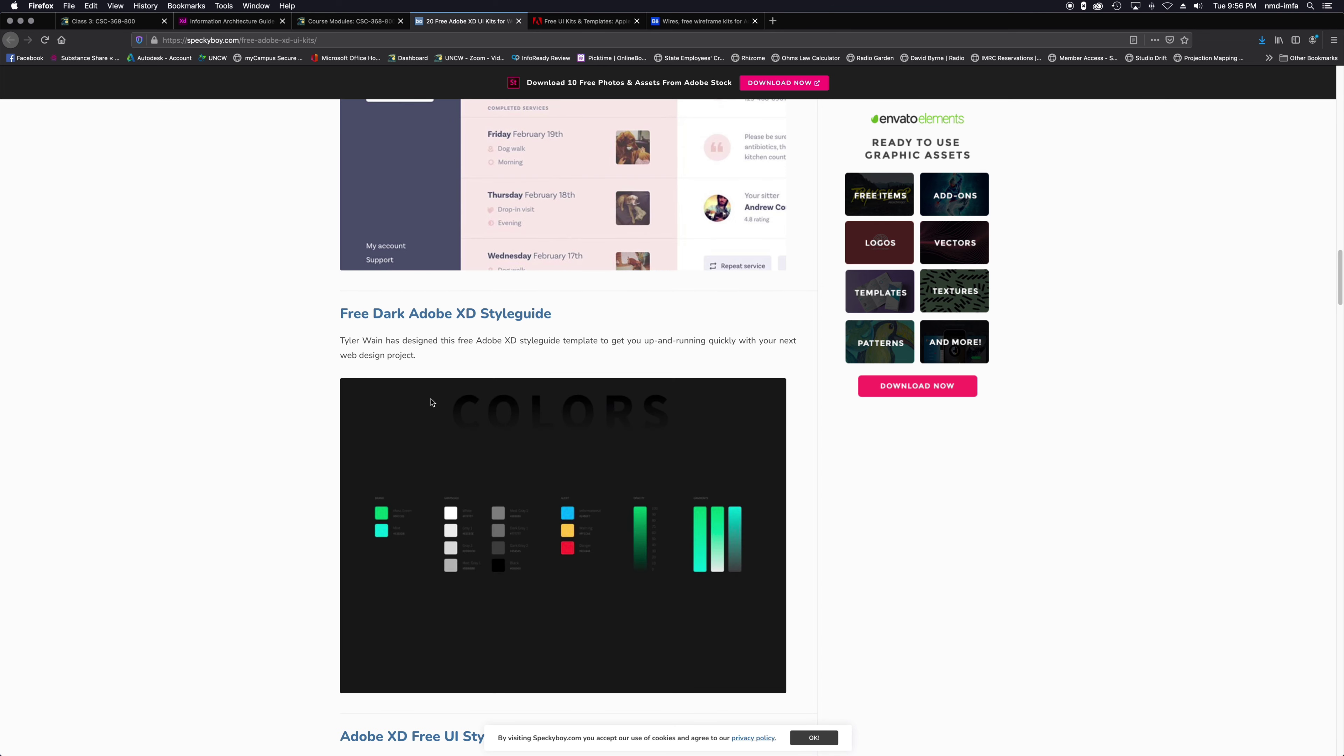
scroll(599, 548, "down", 3)
scroll(578, 531, "down", 9)
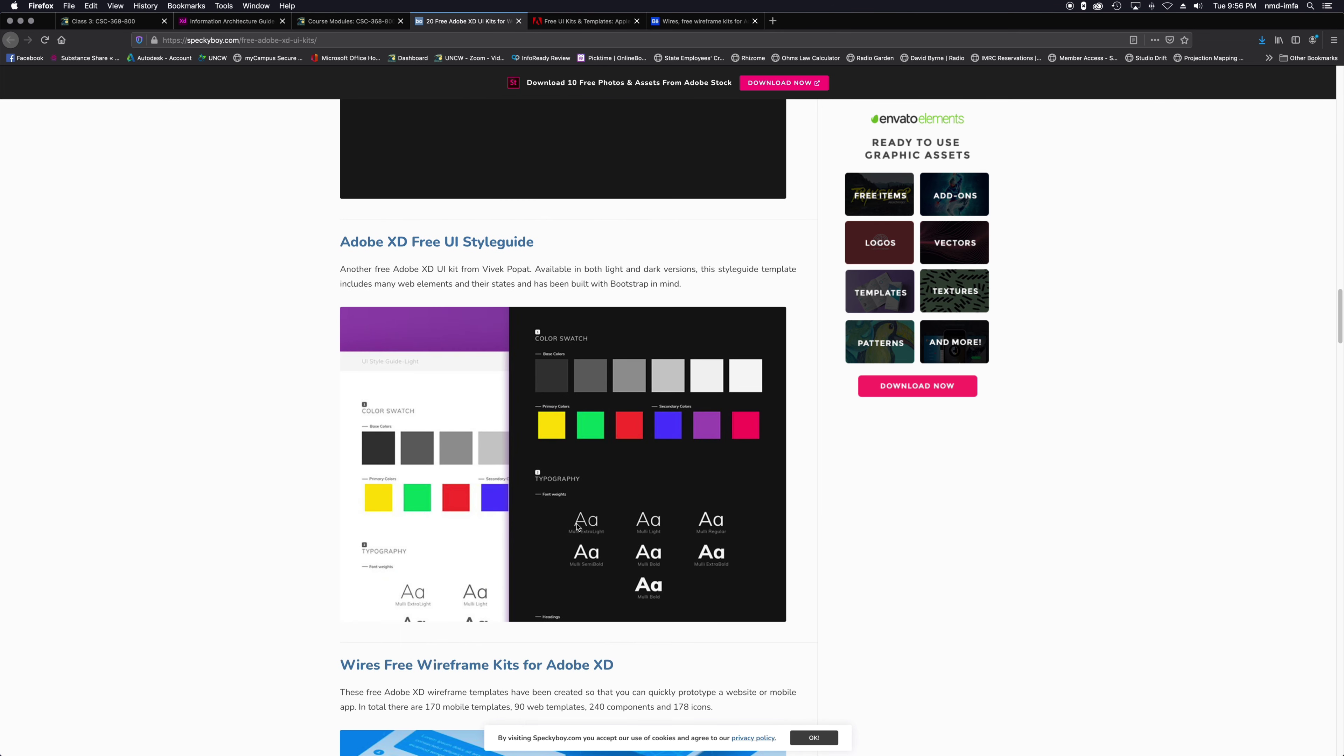
scroll(578, 521, "down", 5)
scroll(578, 521, "down", 11)
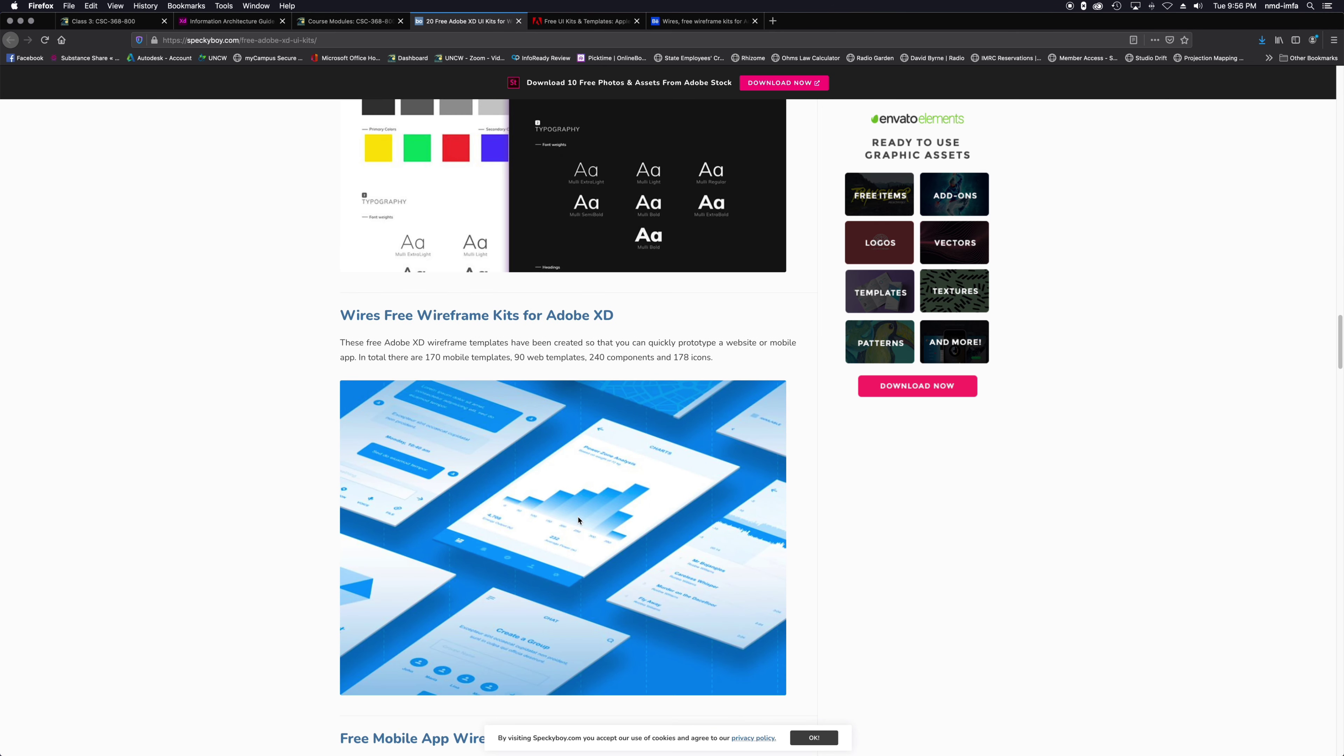
scroll(578, 521, "down", 4)
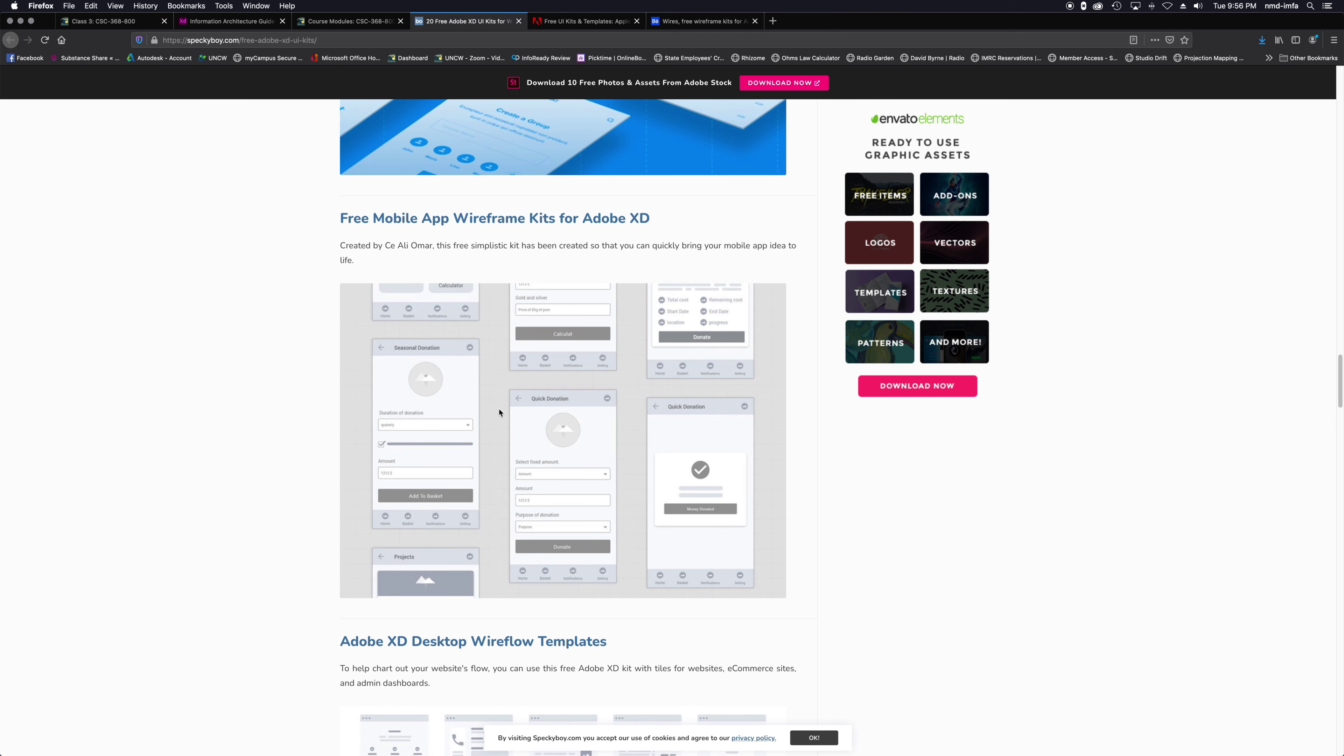
scroll(521, 451, "down", 8)
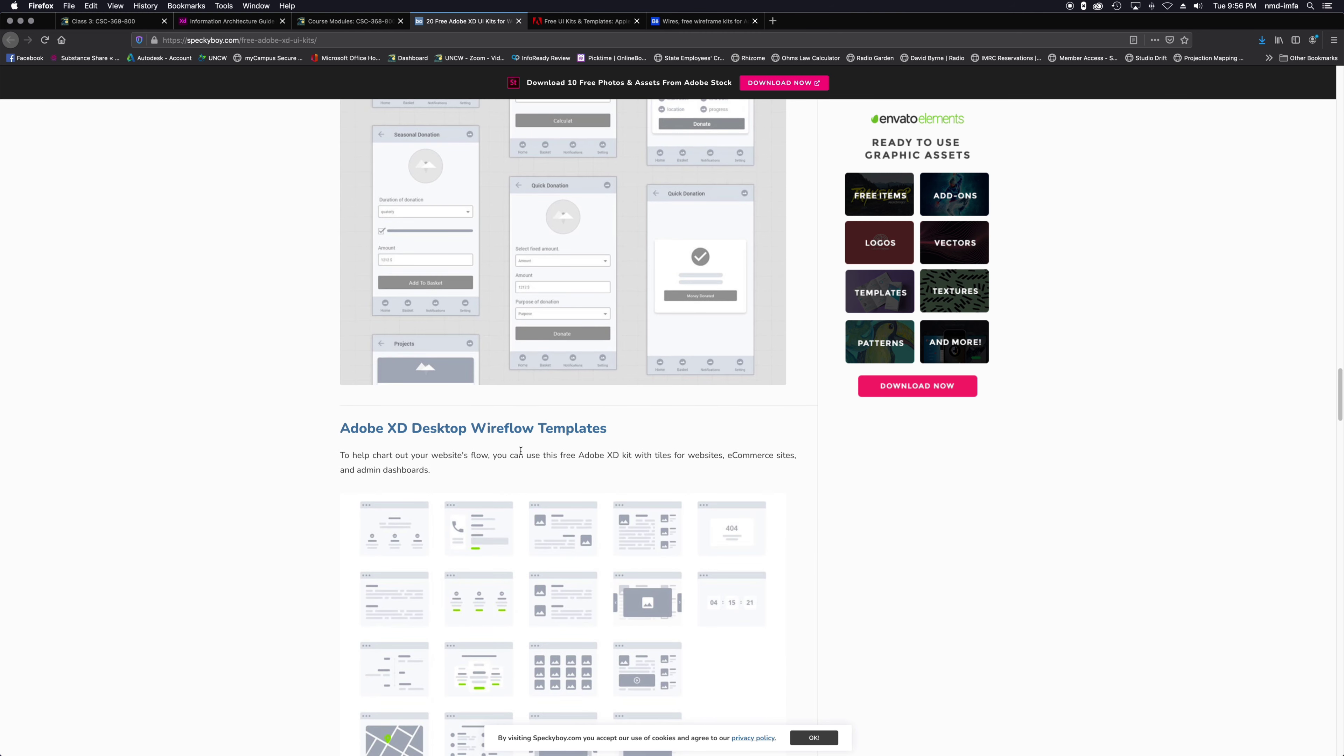
scroll(521, 450, "down", 10)
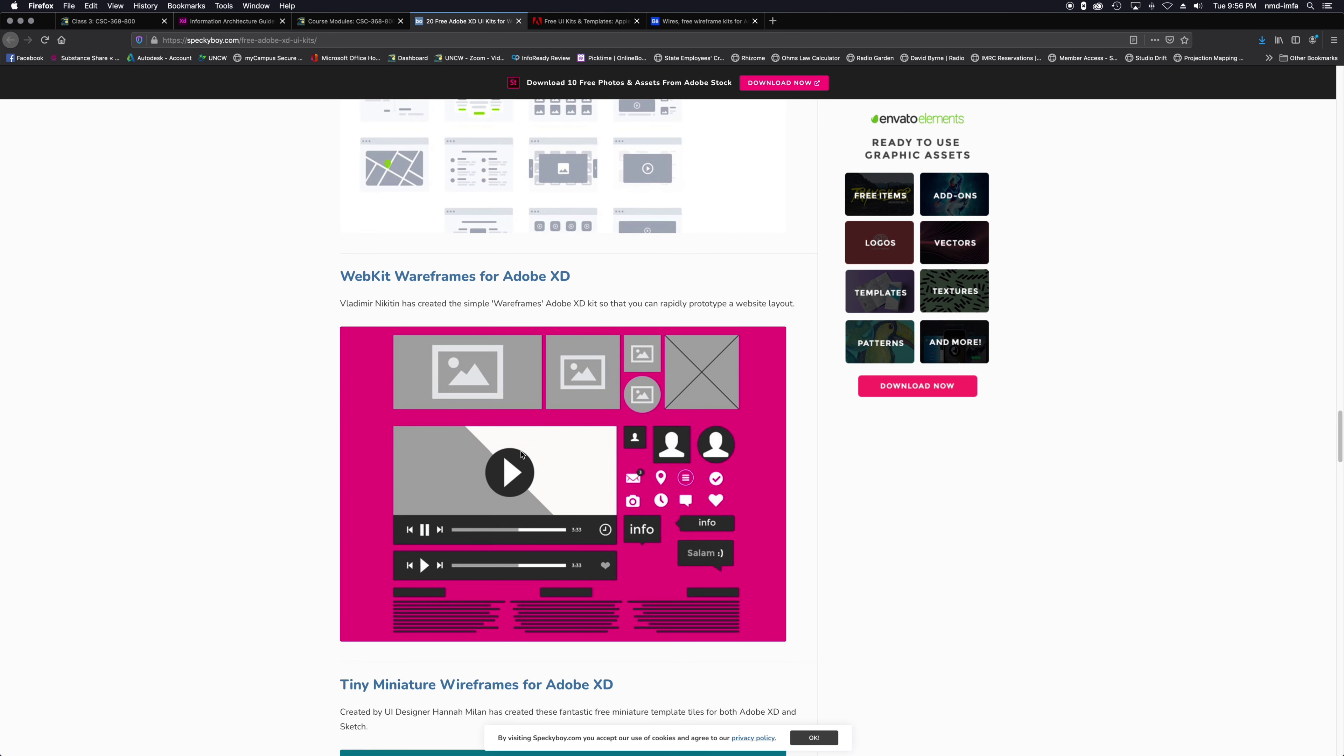
scroll(521, 454, "down", 9)
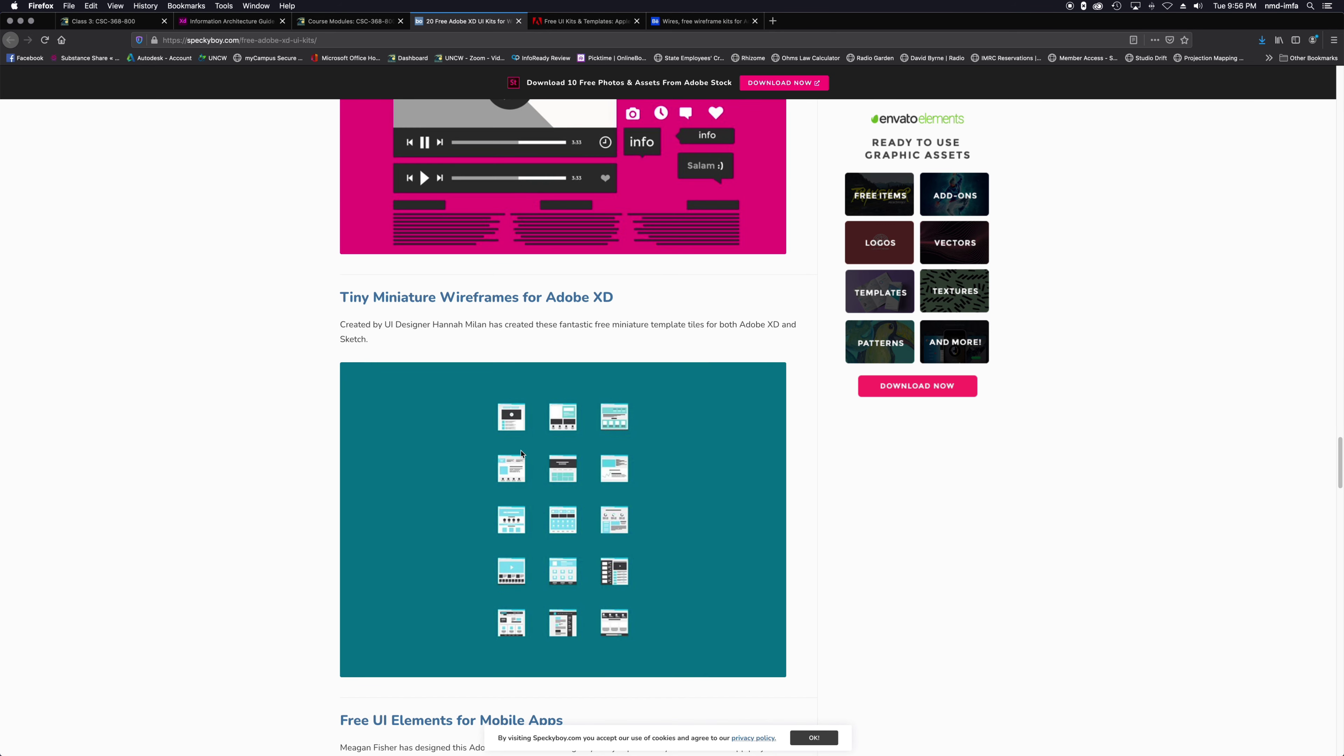
scroll(520, 453, "down", 3)
scroll(521, 454, "down", 6)
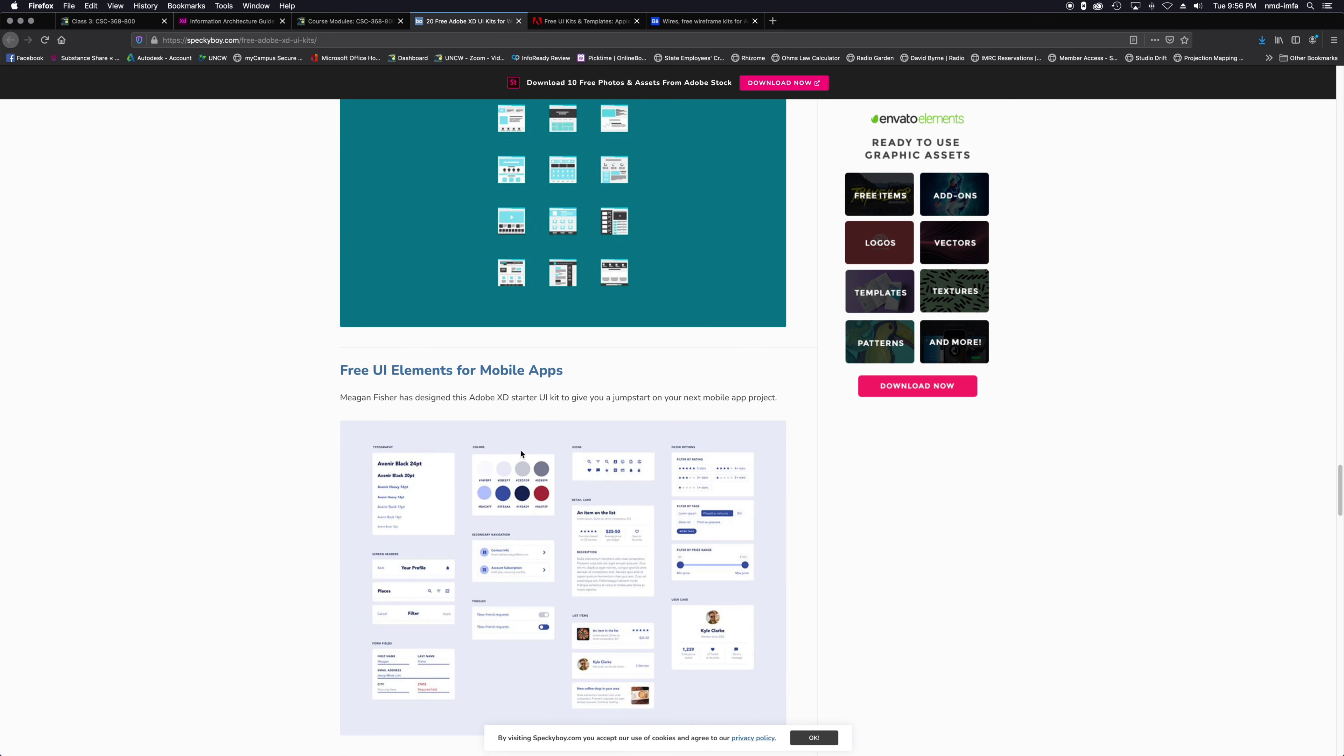
scroll(521, 454, "up", 20)
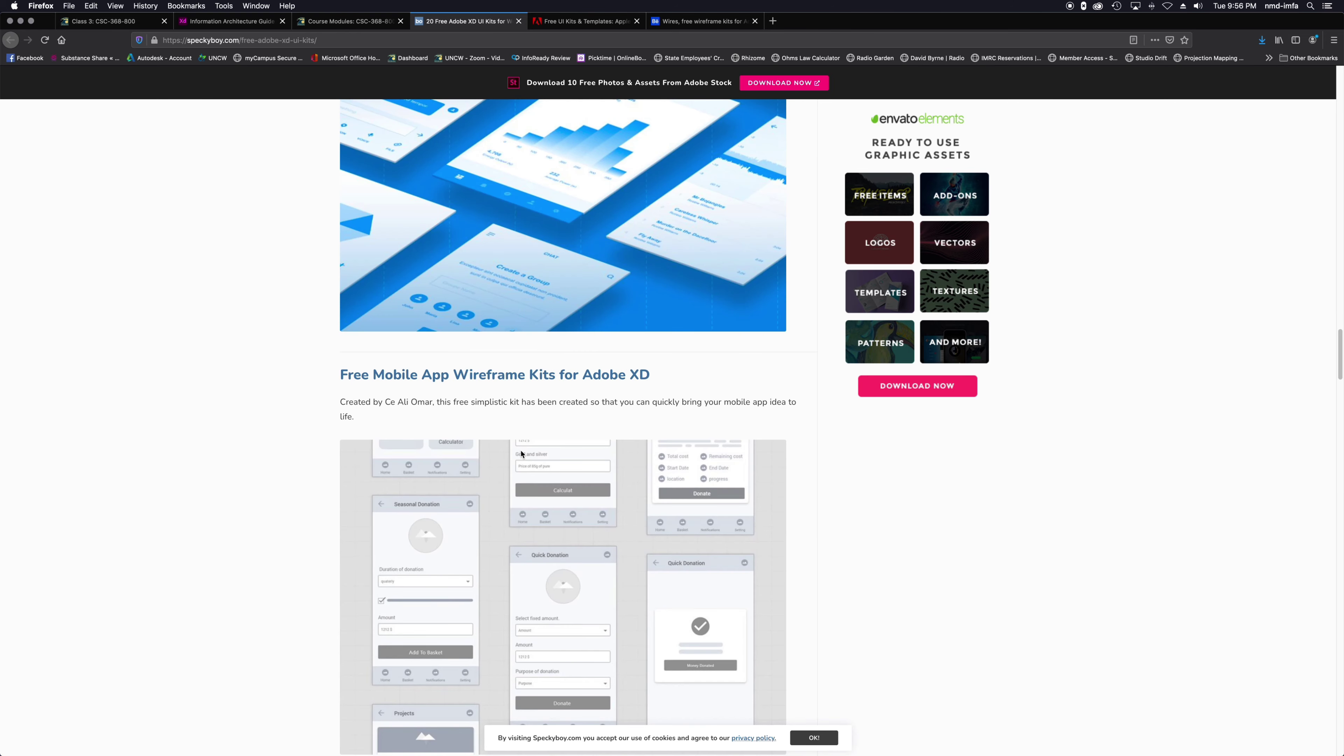
scroll(514, 439, "up", 15)
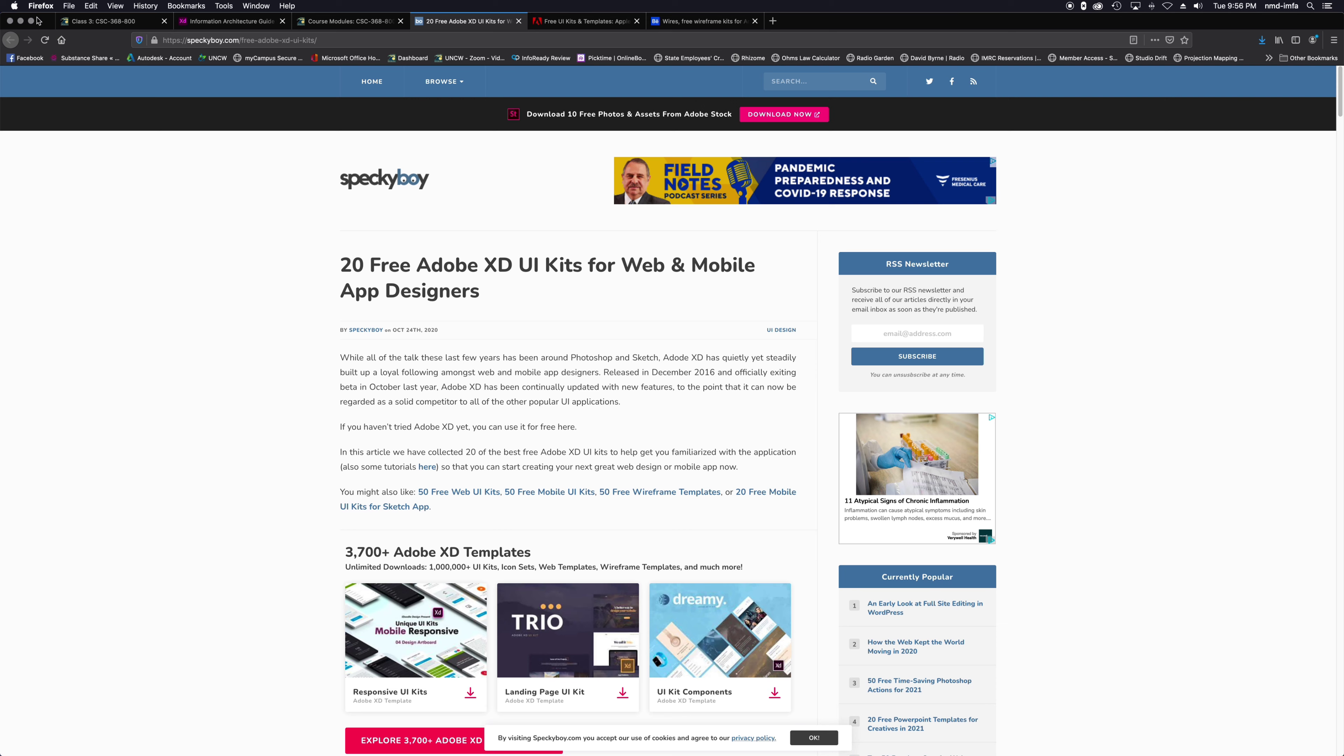
Step: Move the Firefox and Wires - Web windows out of the way and bring the untitled Adobe XD document to the front
left_click_drag(38, 22, 1343, 61)
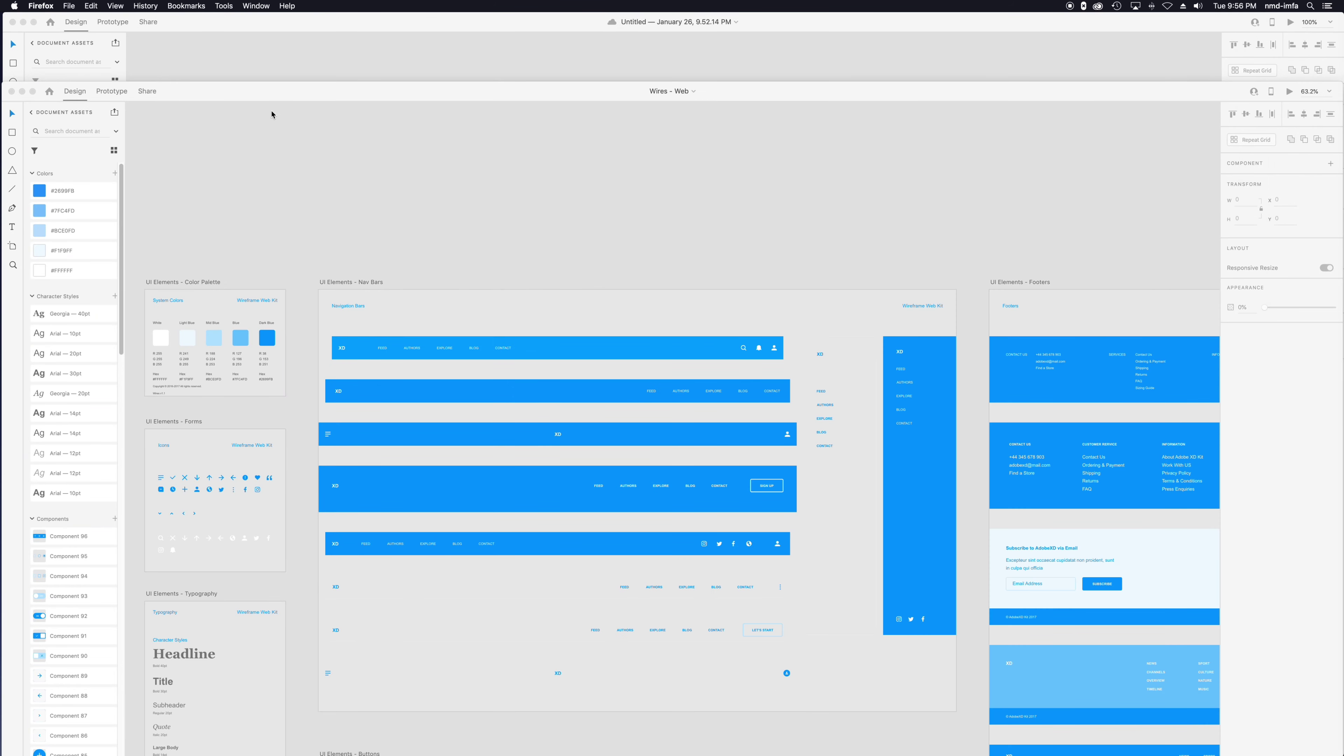
left_click_drag(335, 94, 278, 154)
left_click(262, 78)
Step: Start saving the untitled document and show the existing cloud documents as a list
key("super+s")
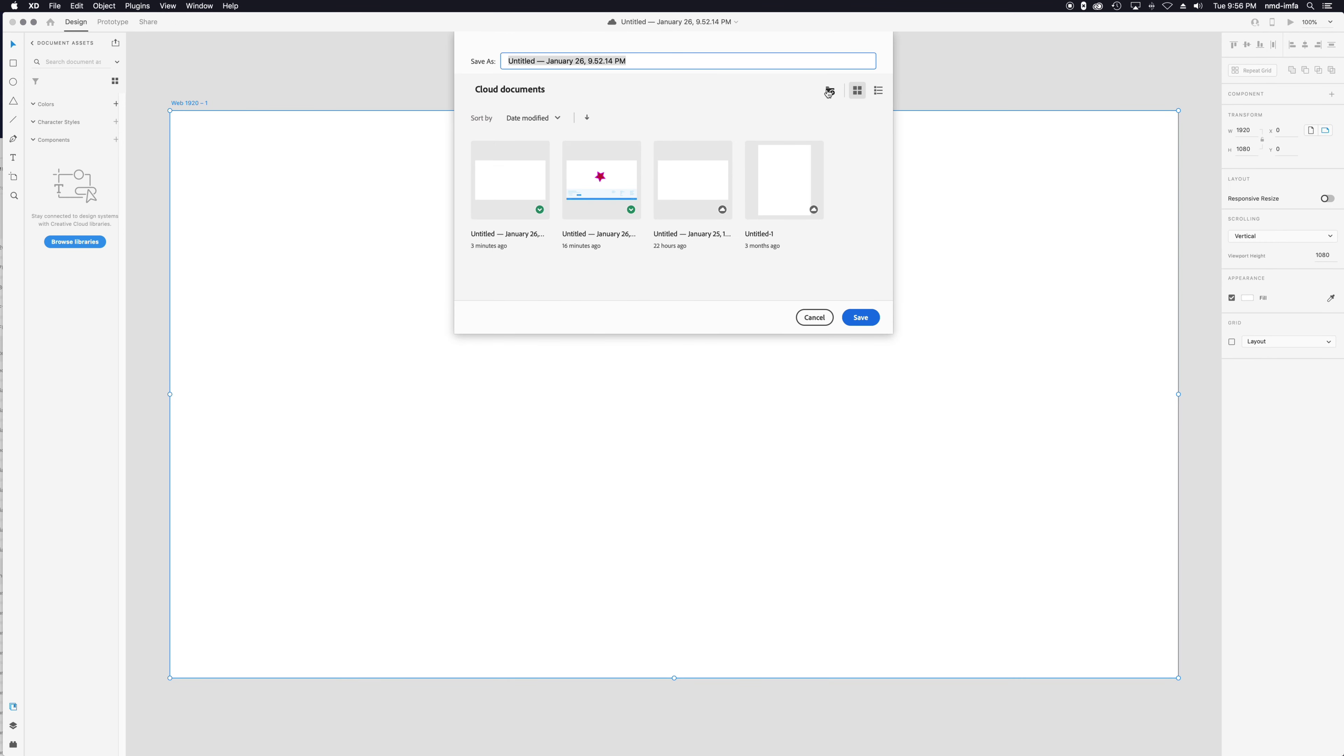
left_click(829, 91)
left_click(716, 209)
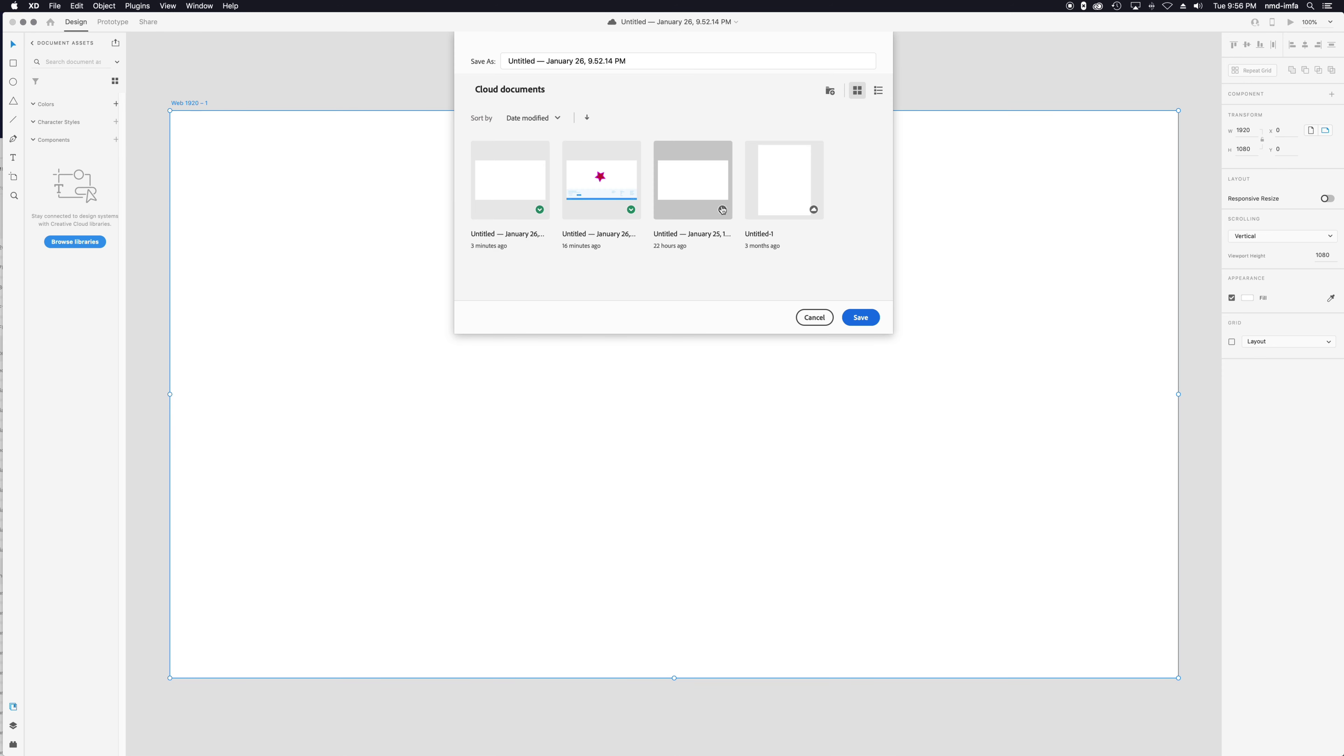
left_click(878, 90)
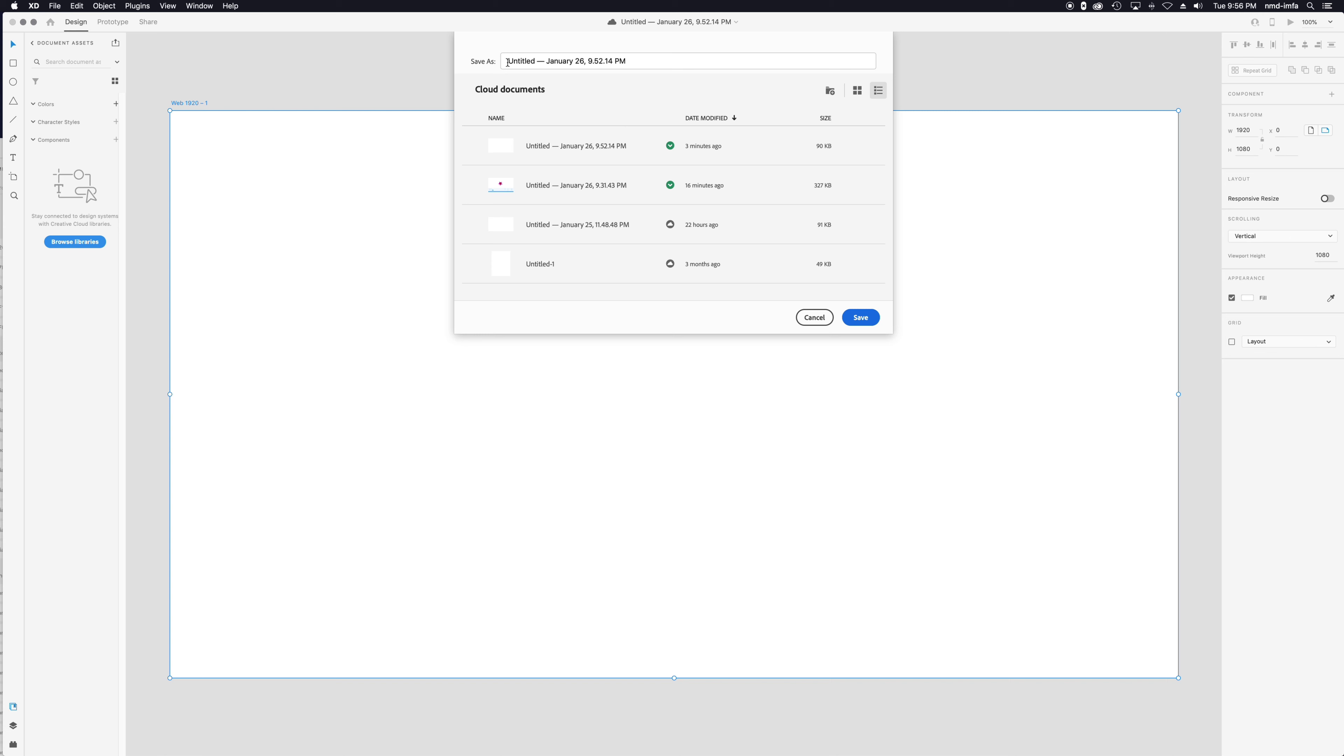
left_click(856, 91)
left_click(829, 92)
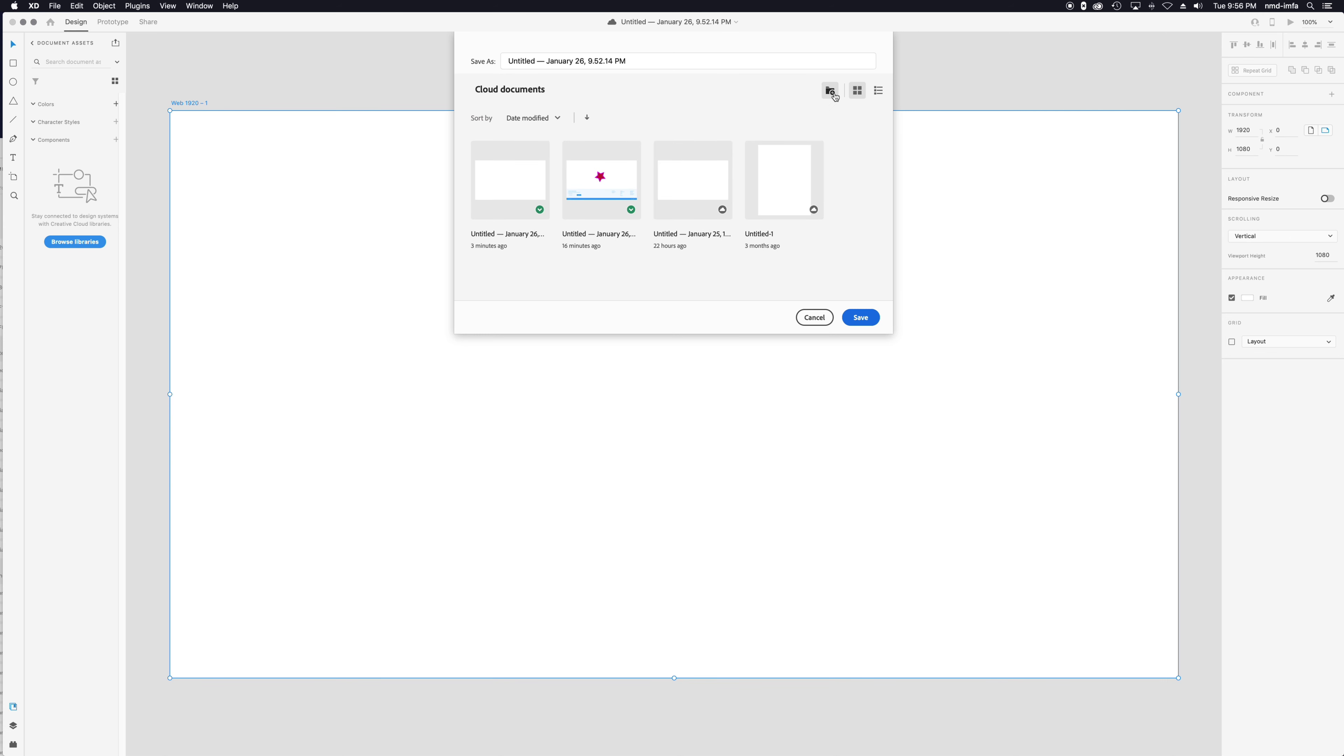
left_click(713, 208)
left_click(878, 93)
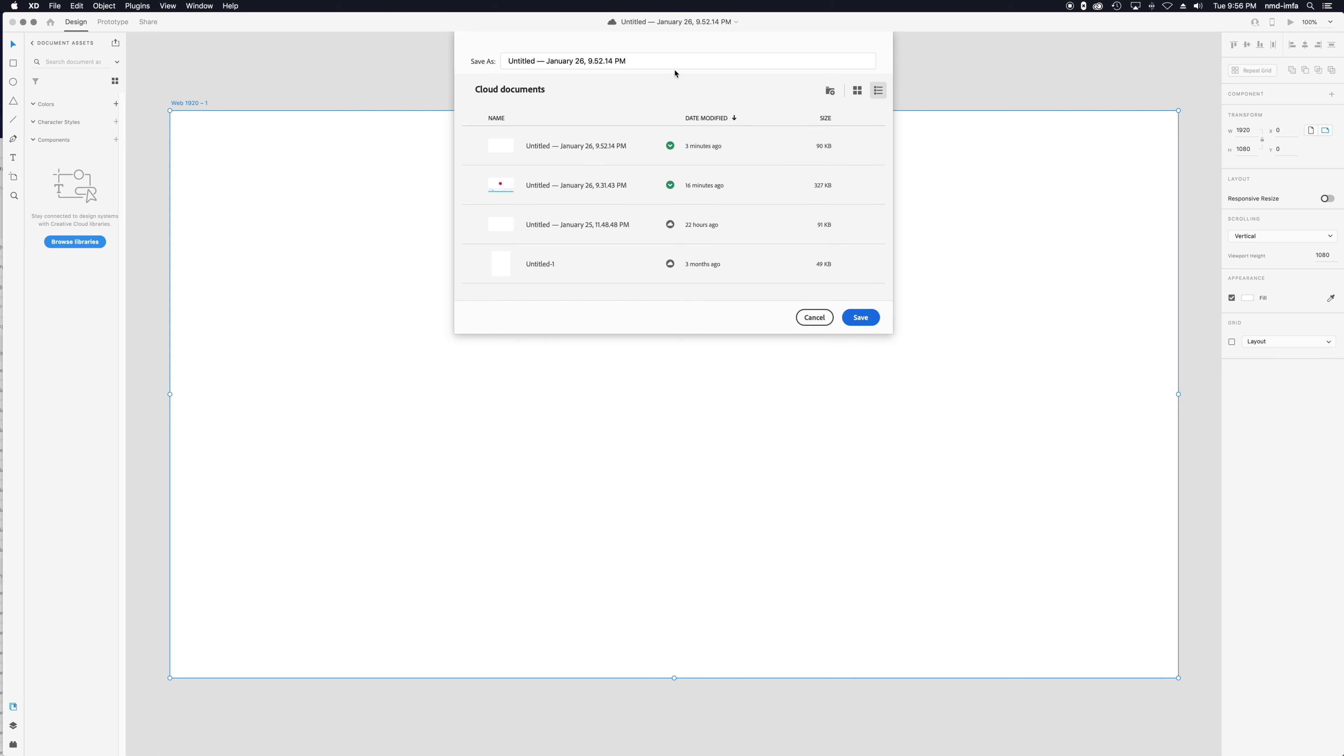
Step: Name the document UI-design-style1 and save it as a cloud document
triple_click(531, 62)
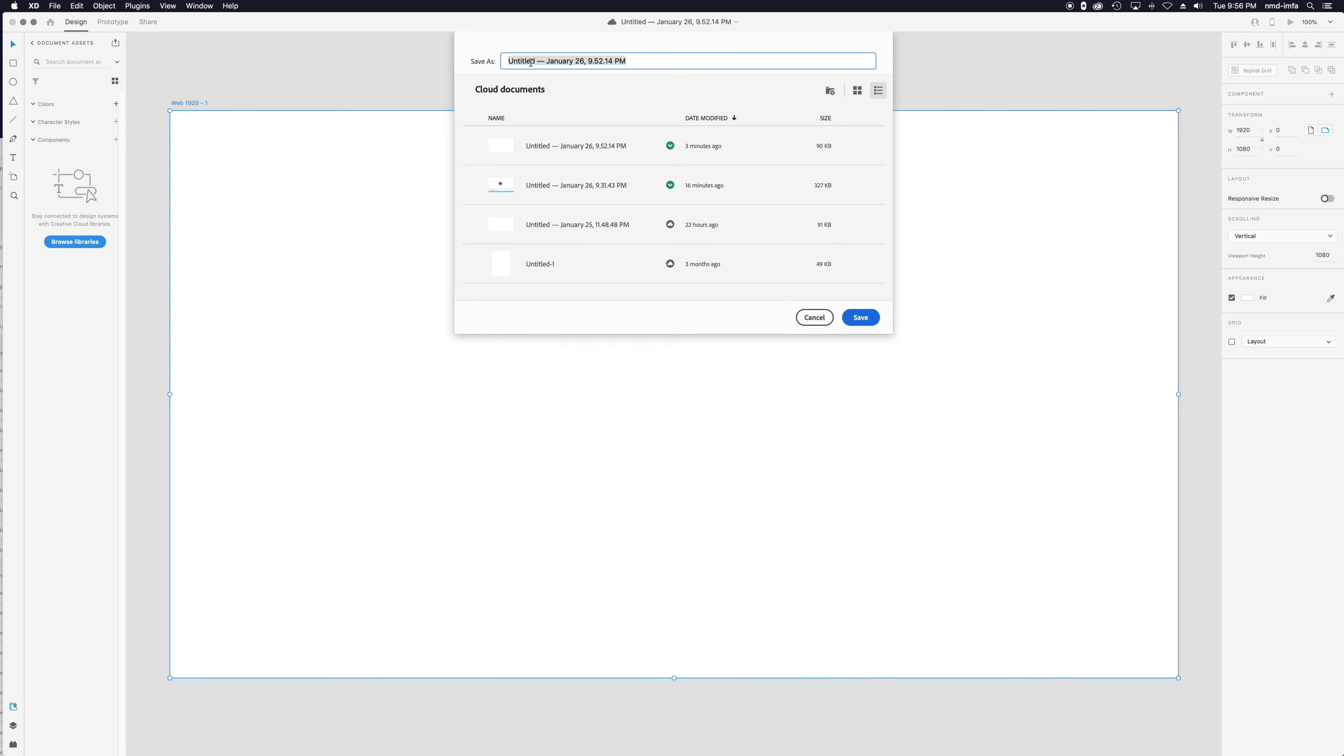
type("UI")
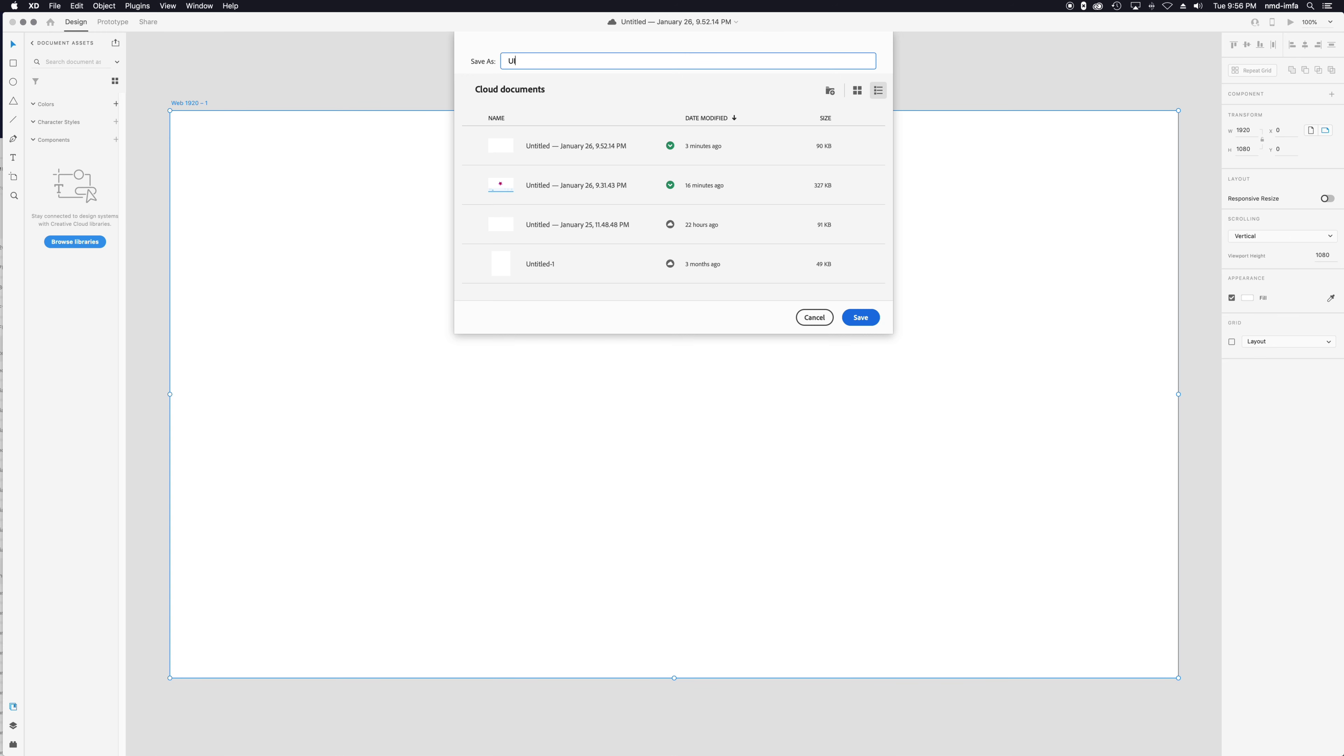
type("-design-style1")
left_click(857, 317)
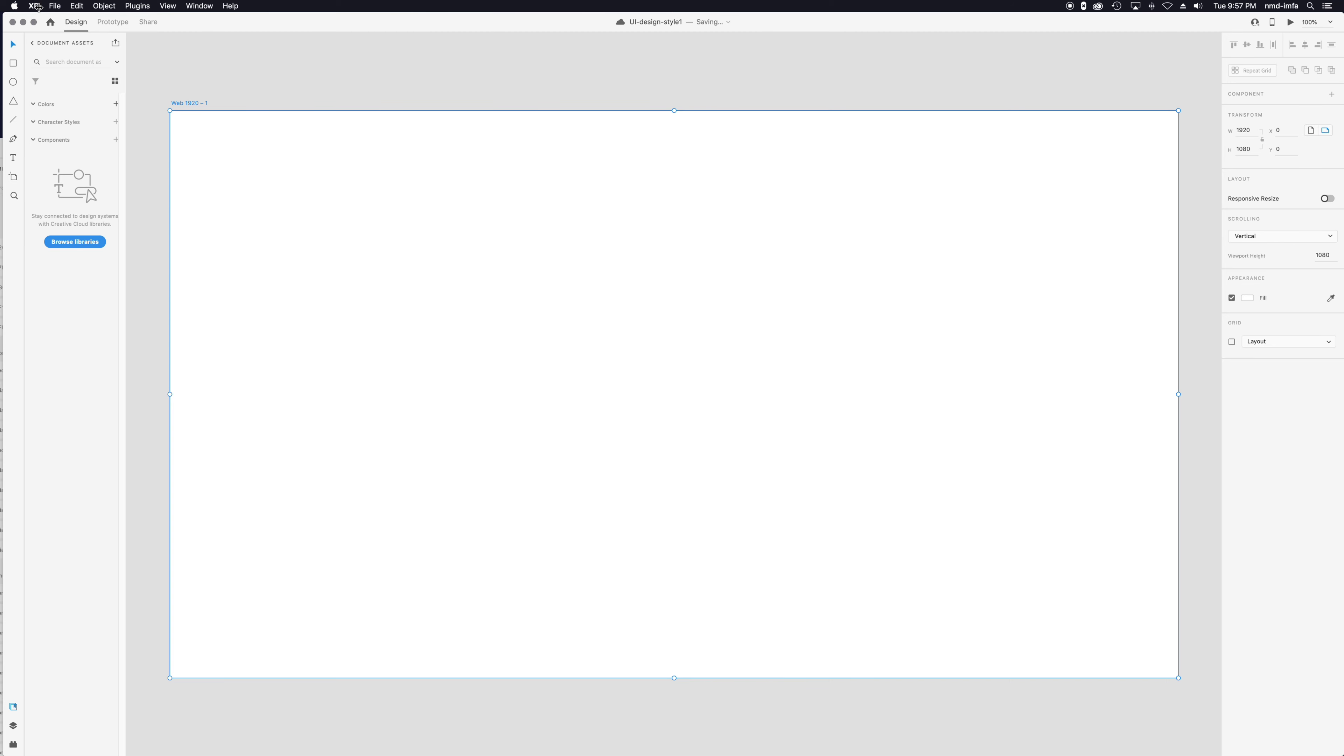
left_click(53, 5)
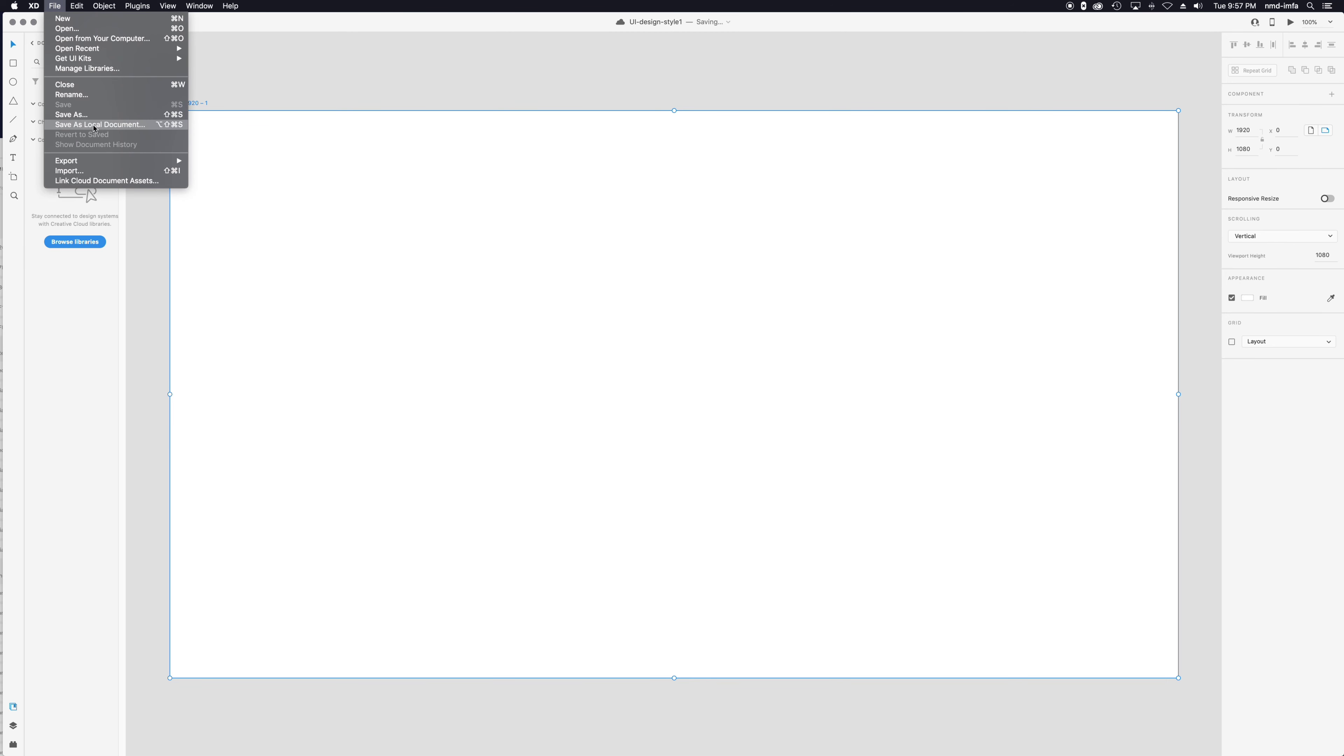
left_click(97, 125)
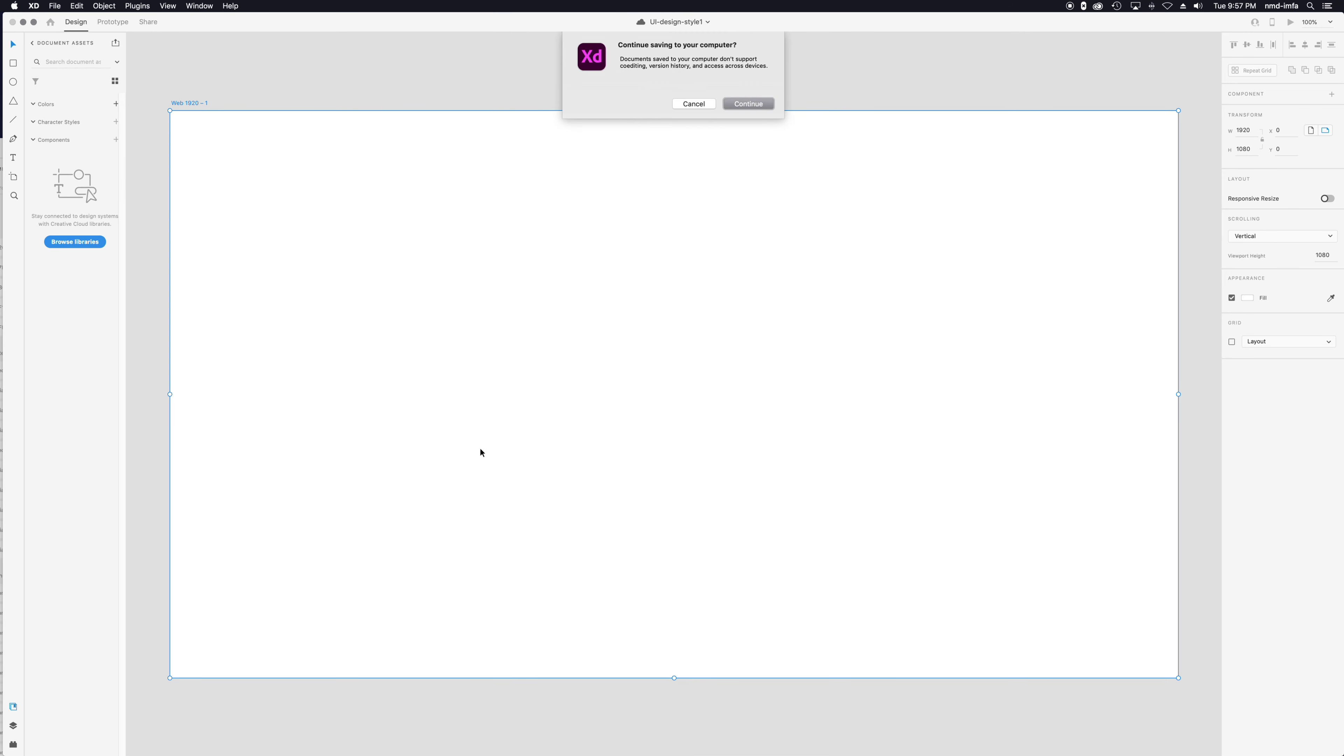
left_click(704, 105)
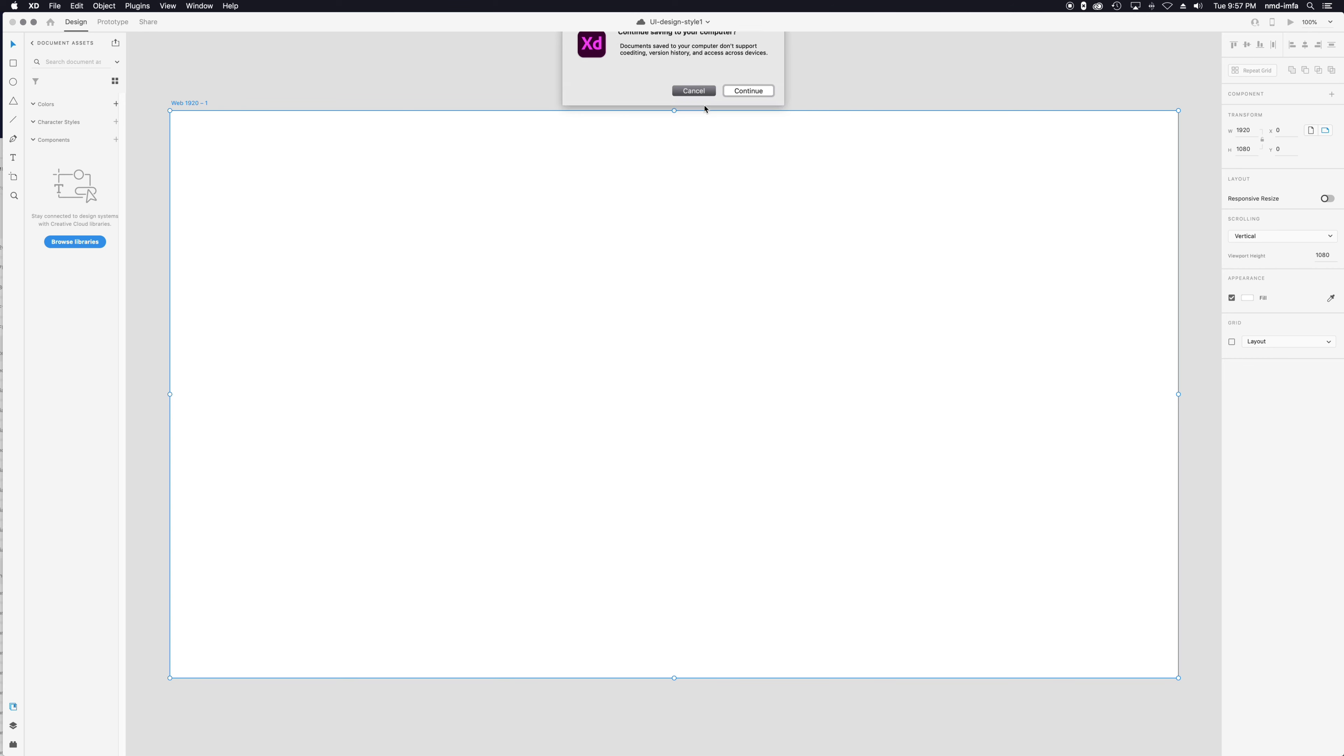
Step: Save UI-design-style1 as a local document on the Desktop
left_click(54, 5)
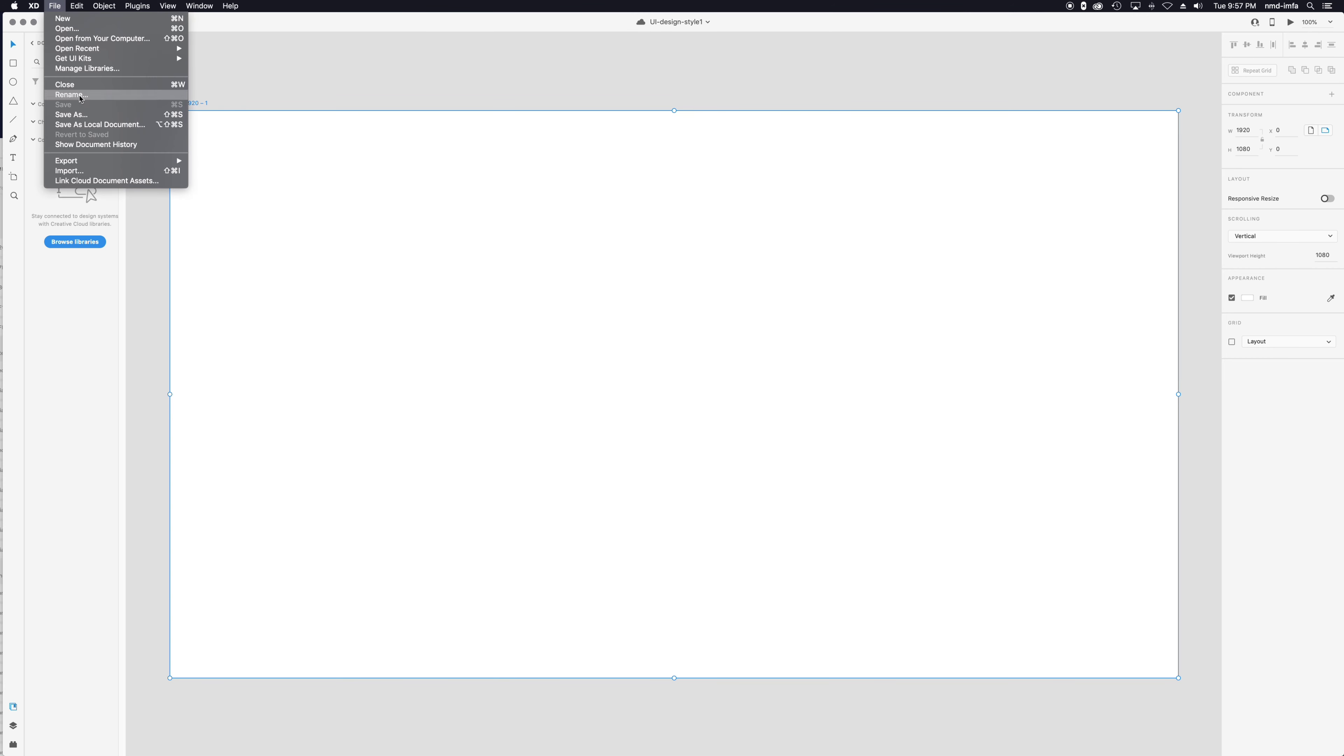
left_click(97, 121)
left_click(722, 100)
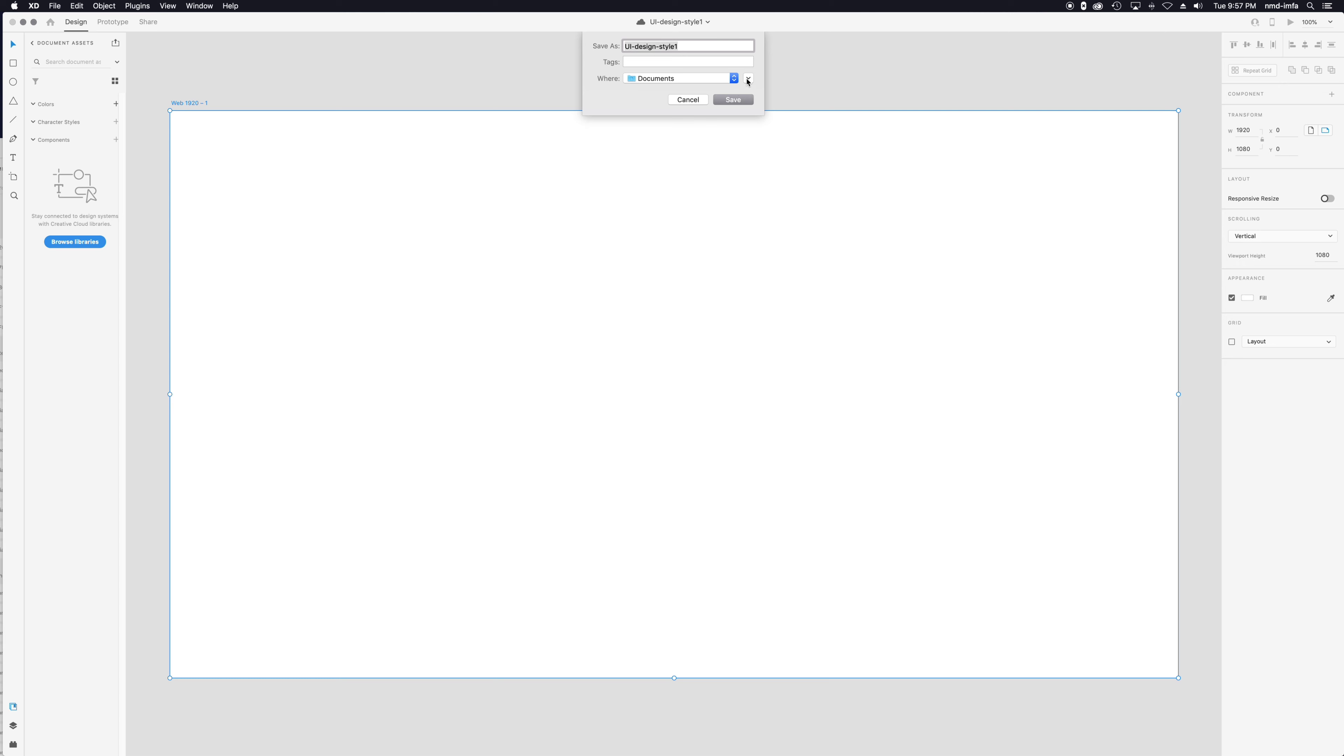
left_click(748, 79)
left_click(487, 141)
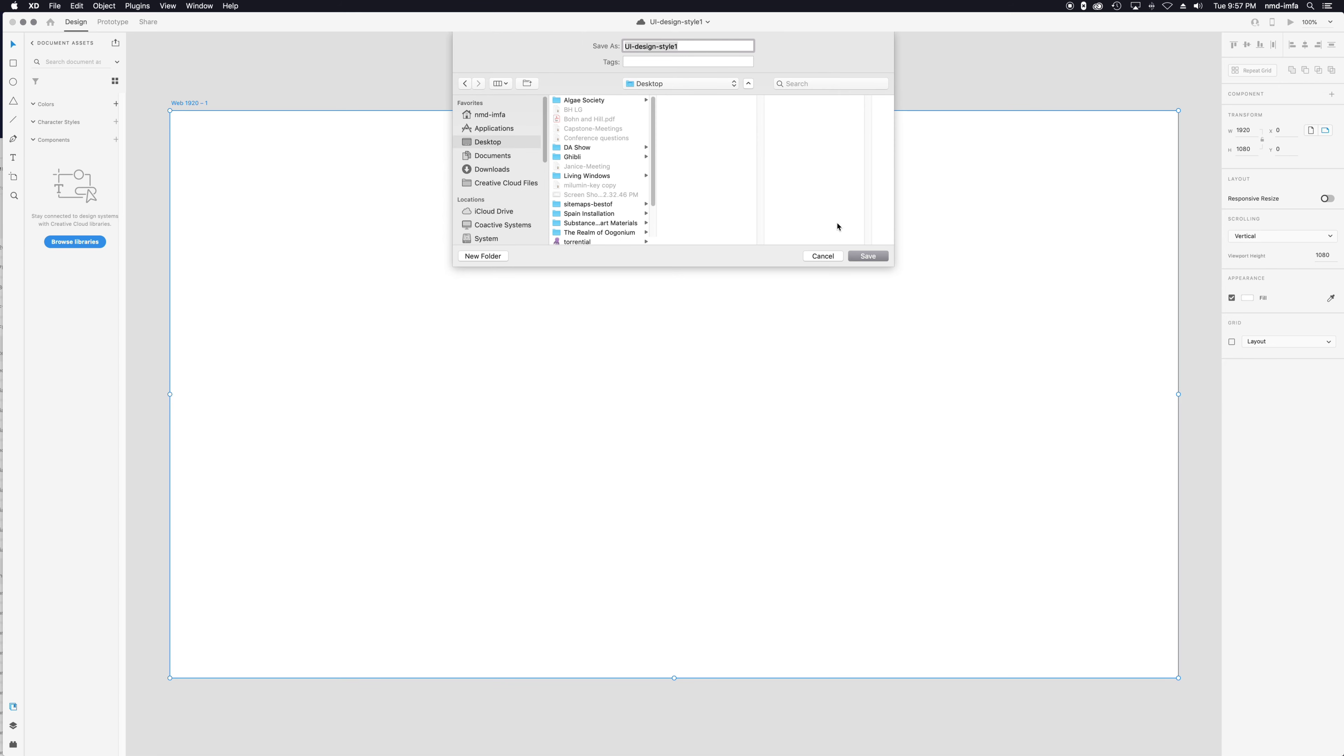
left_click(863, 257)
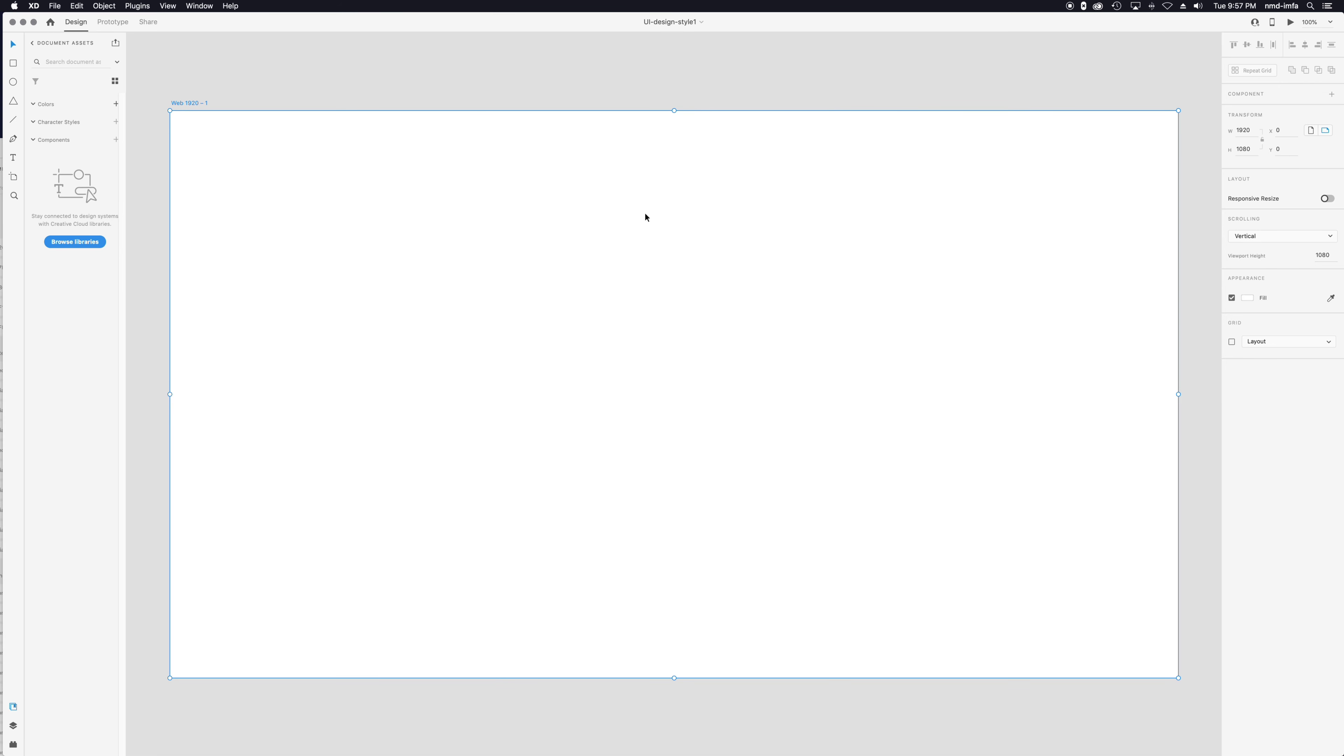
Step: Bring the Wires - Web document into view and select the blue navigation bar with social icons on the UI Elements - Nav Bars artboard
left_click(154, 418)
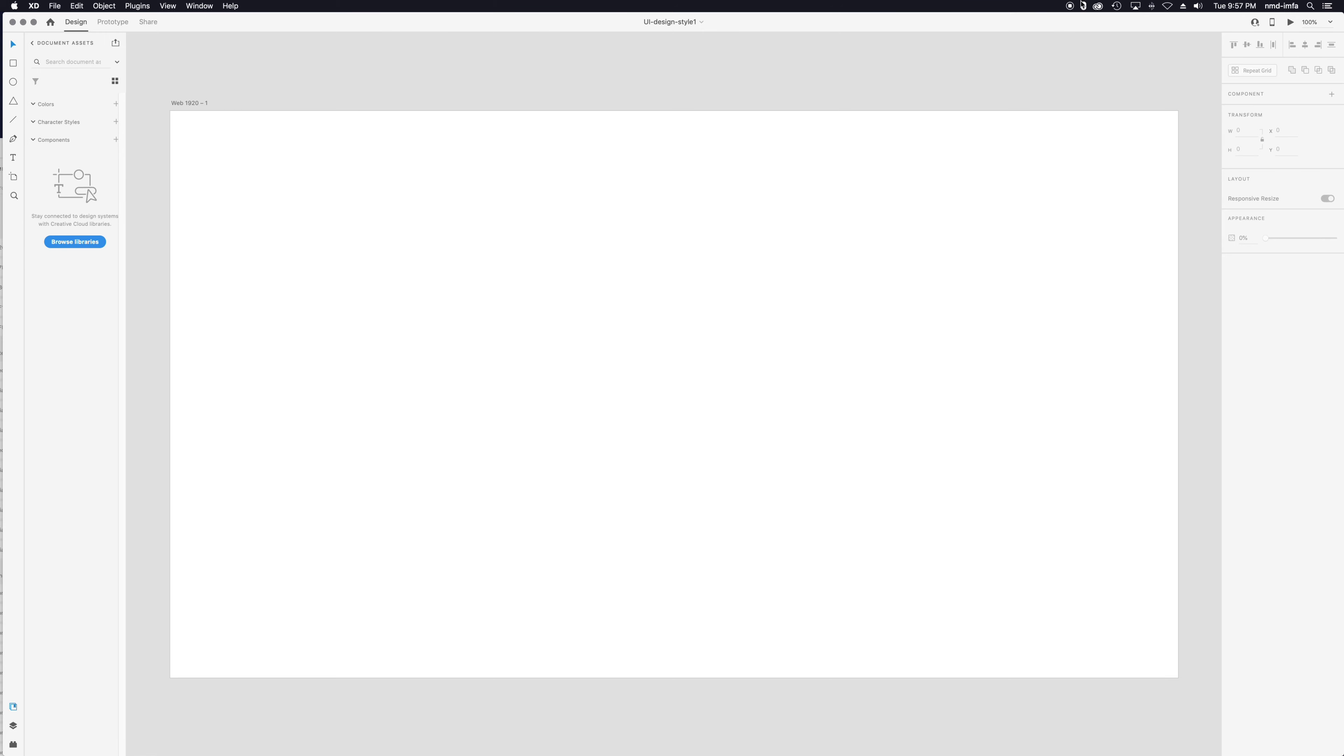
mouse_move(1058, 21)
left_mouse_down()
mouse_move(1017, 340)
mouse_move(1074, 159)
mouse_move(1046, 6)
left_mouse_up()
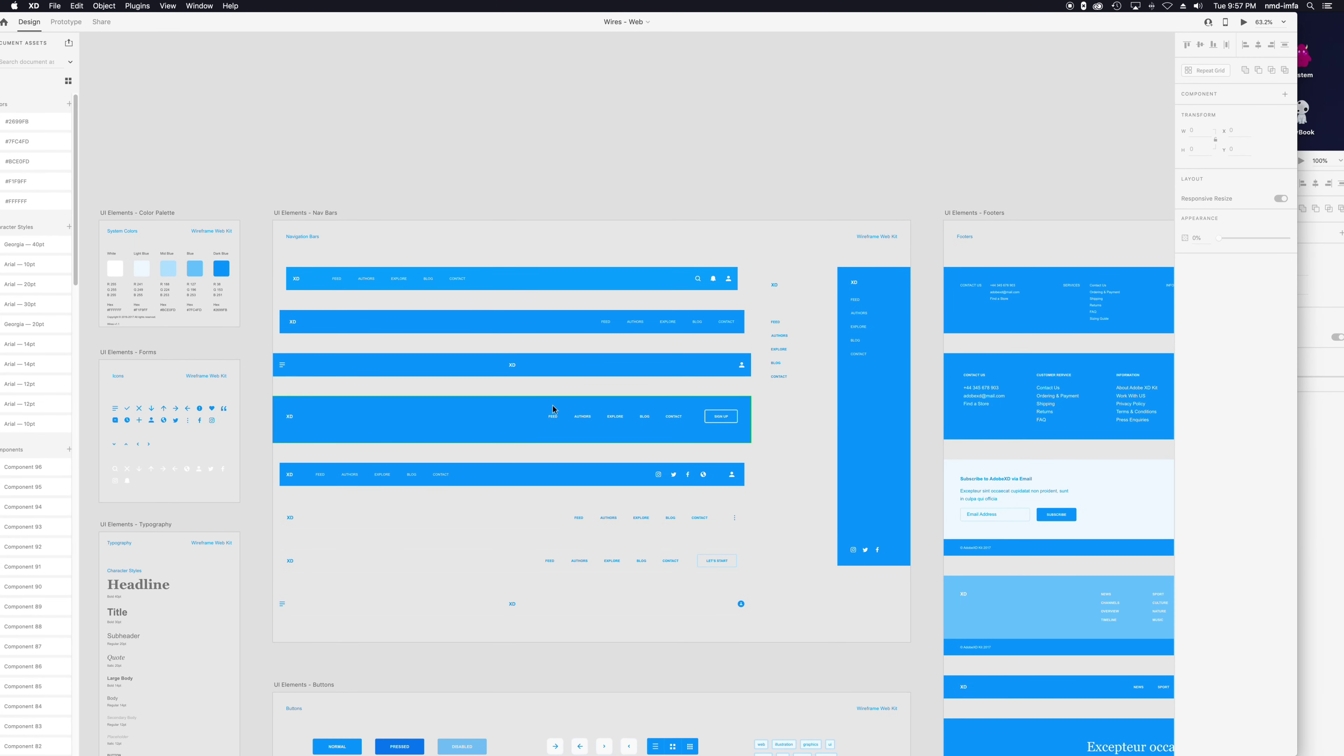
scroll(552, 405, "down", 10)
scroll(547, 266, "up", 9)
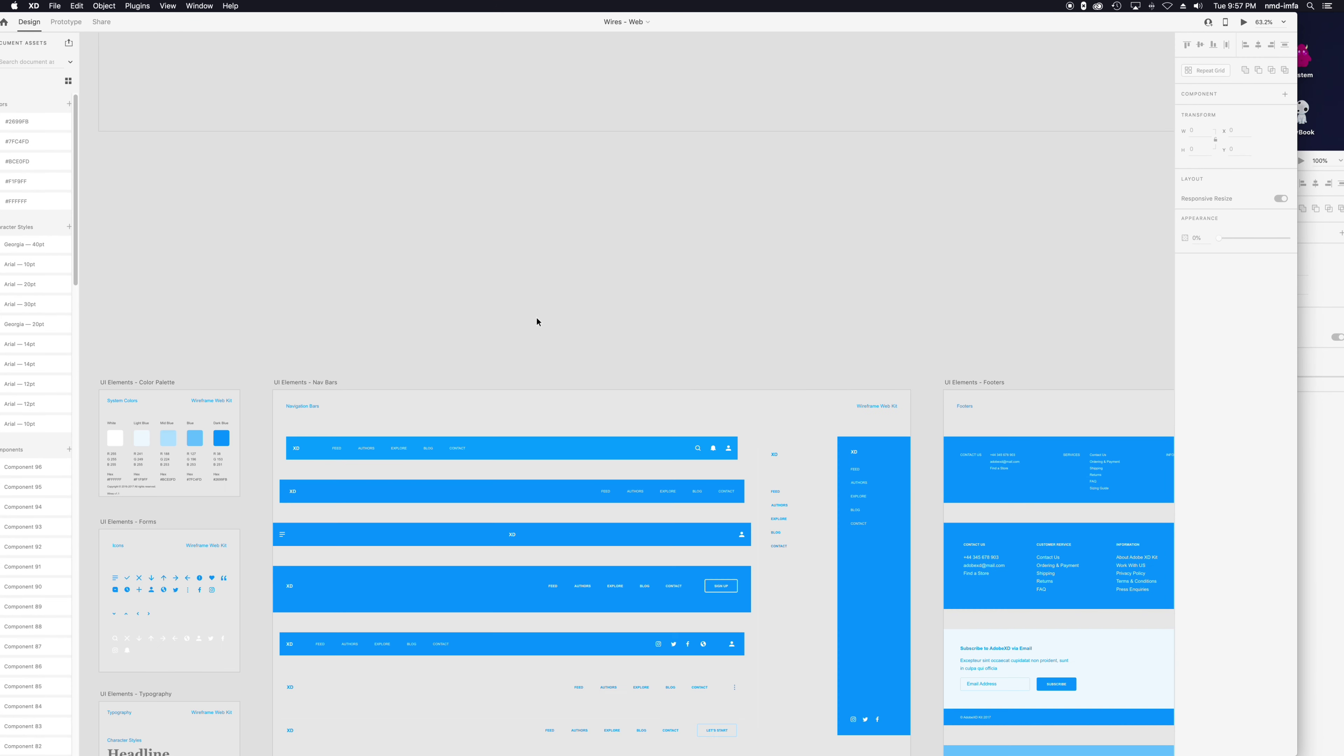
left_click(526, 444)
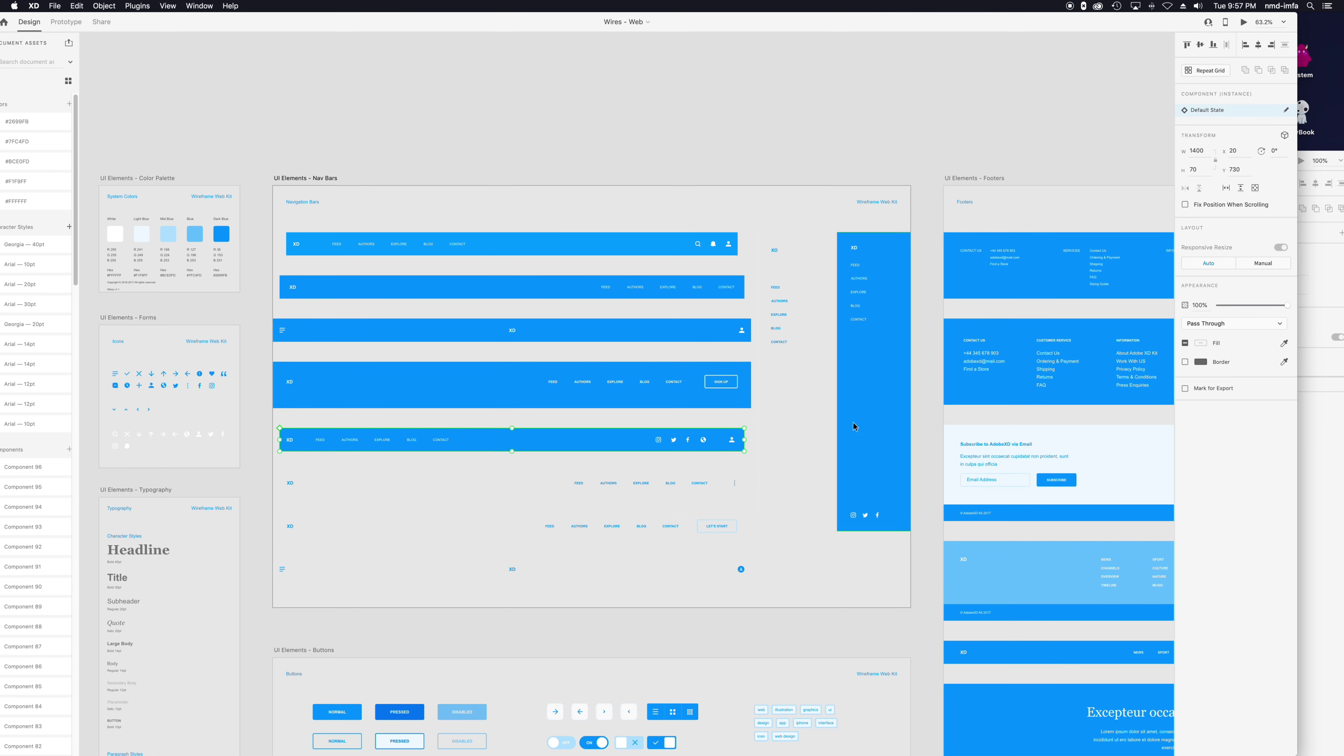
scroll(596, 438, "down", 3)
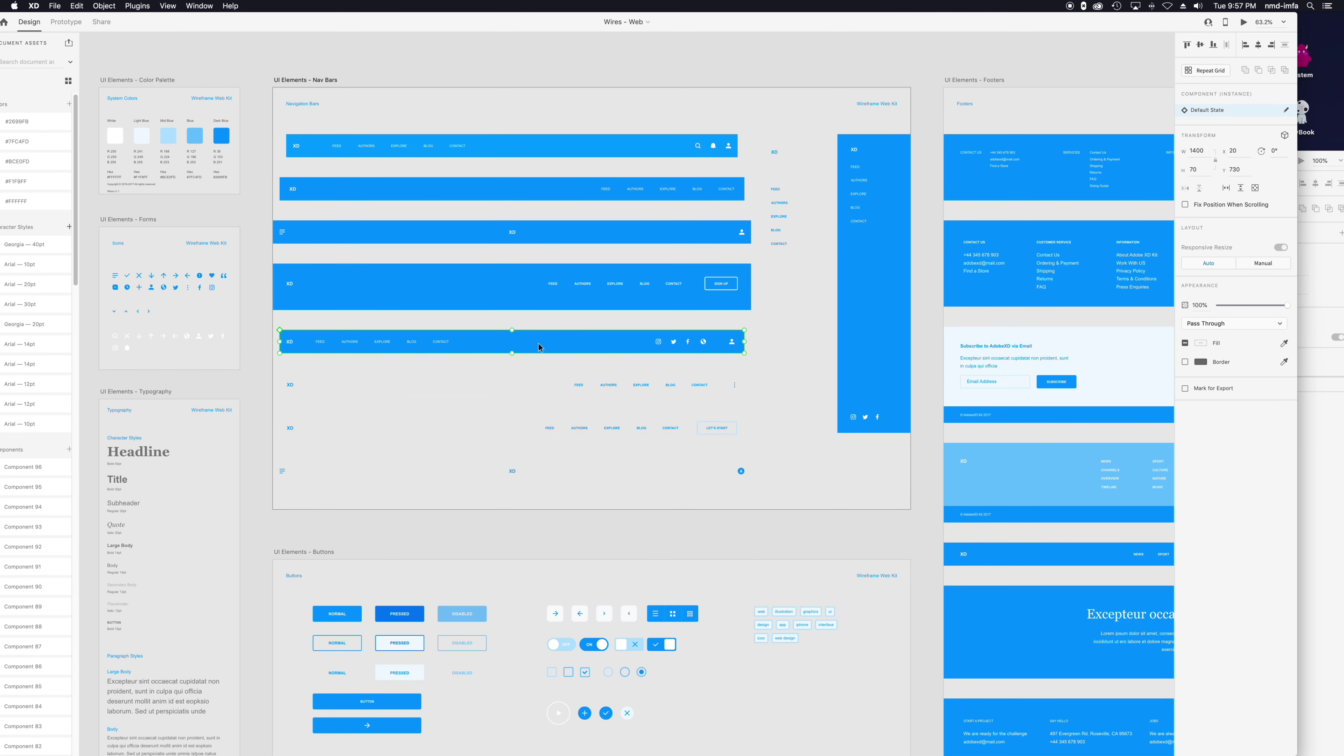
Step: Copy the blue navigation bar with social icons from Wires - Web and paste it into UI-design-style1
left_click_drag(531, 346, 528, 346)
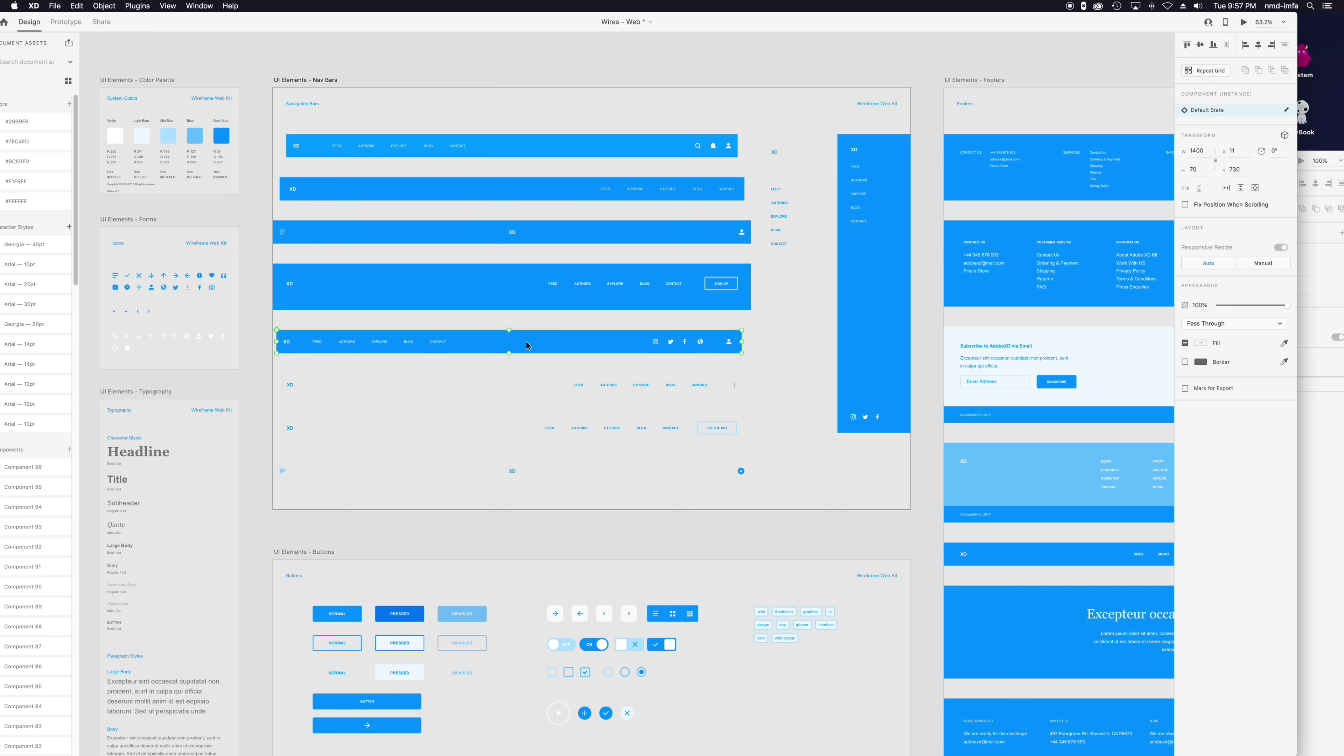
left_click(1323, 184)
key("super+v")
Step: Place the navigation bar at the Web 1920 – 1 artboard's top-left corner and stretch it to 1920 wide and 84 high
left_click_drag(600, 544, 465, 279)
left_click_drag(916, 286, 1188, 292)
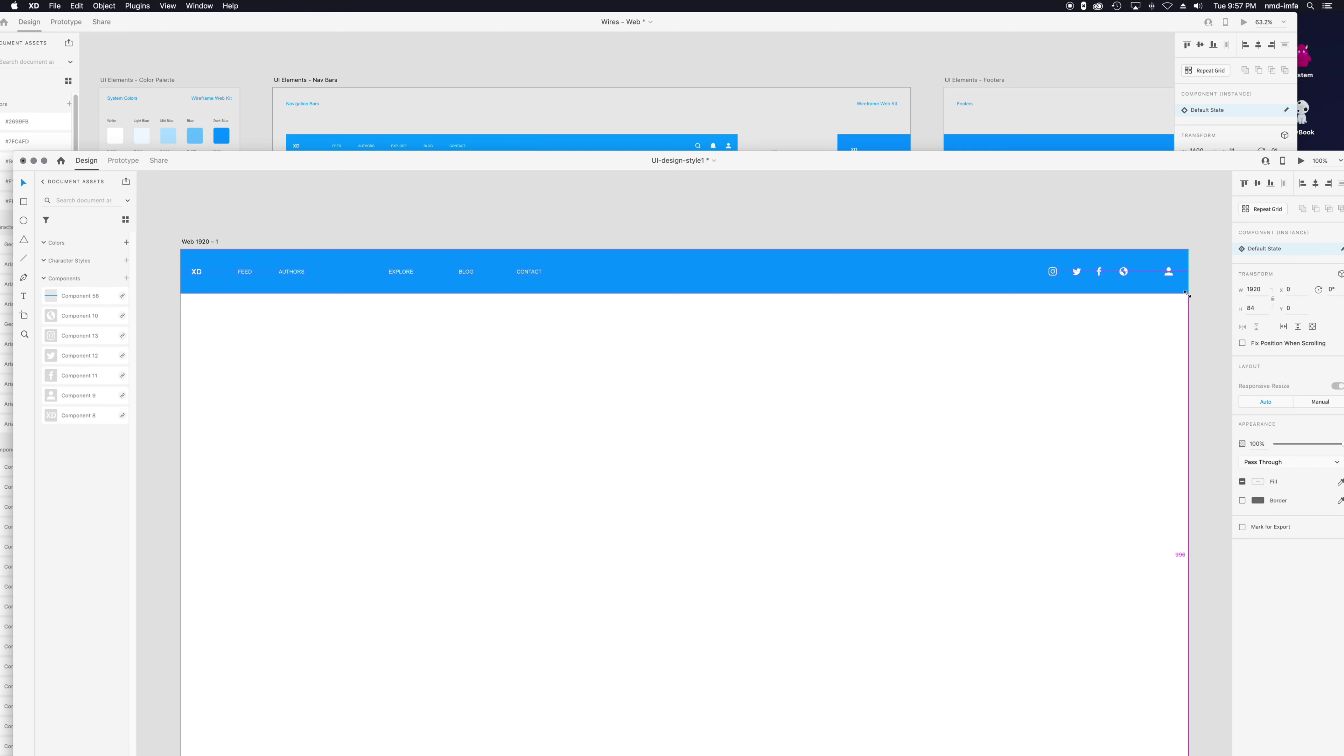
right_click(1175, 295)
left_click(243, 324)
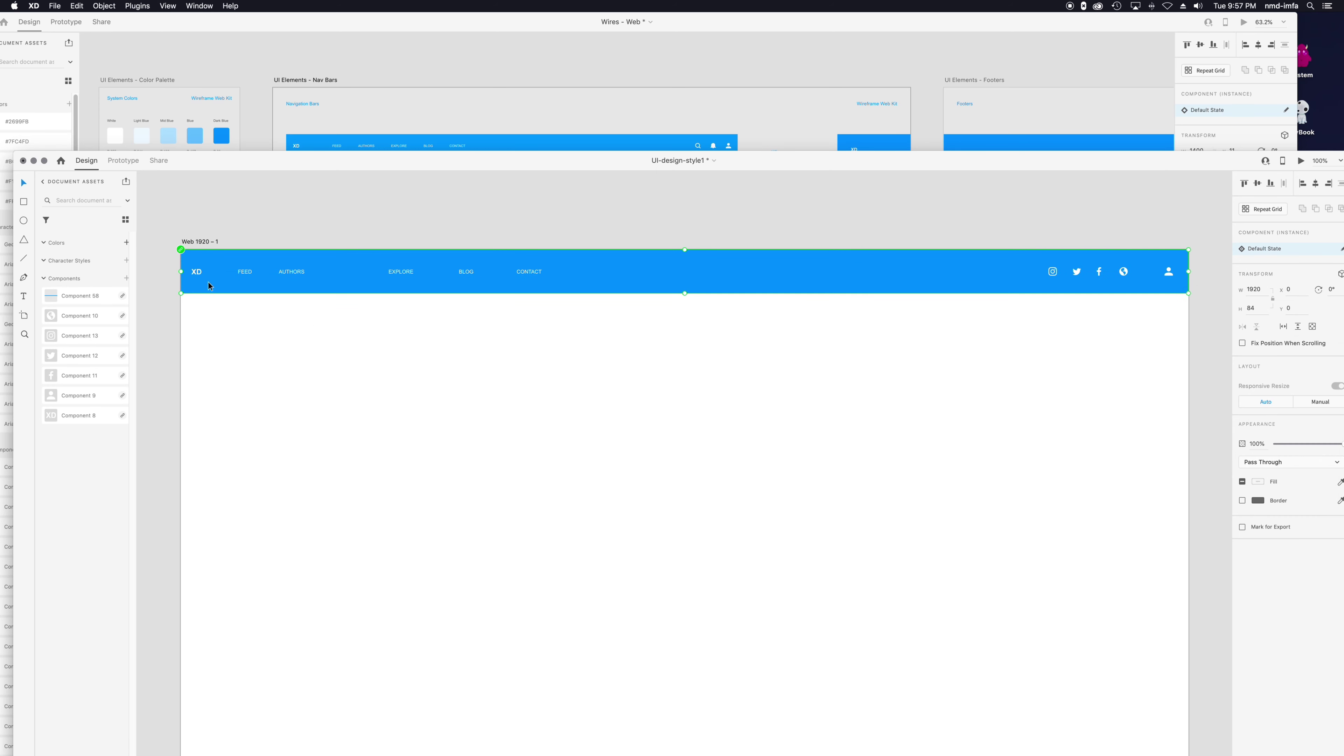
Step: Try moving the AUTHORS link and the navigation bar itself, and undo the bar's move
double_click(244, 272)
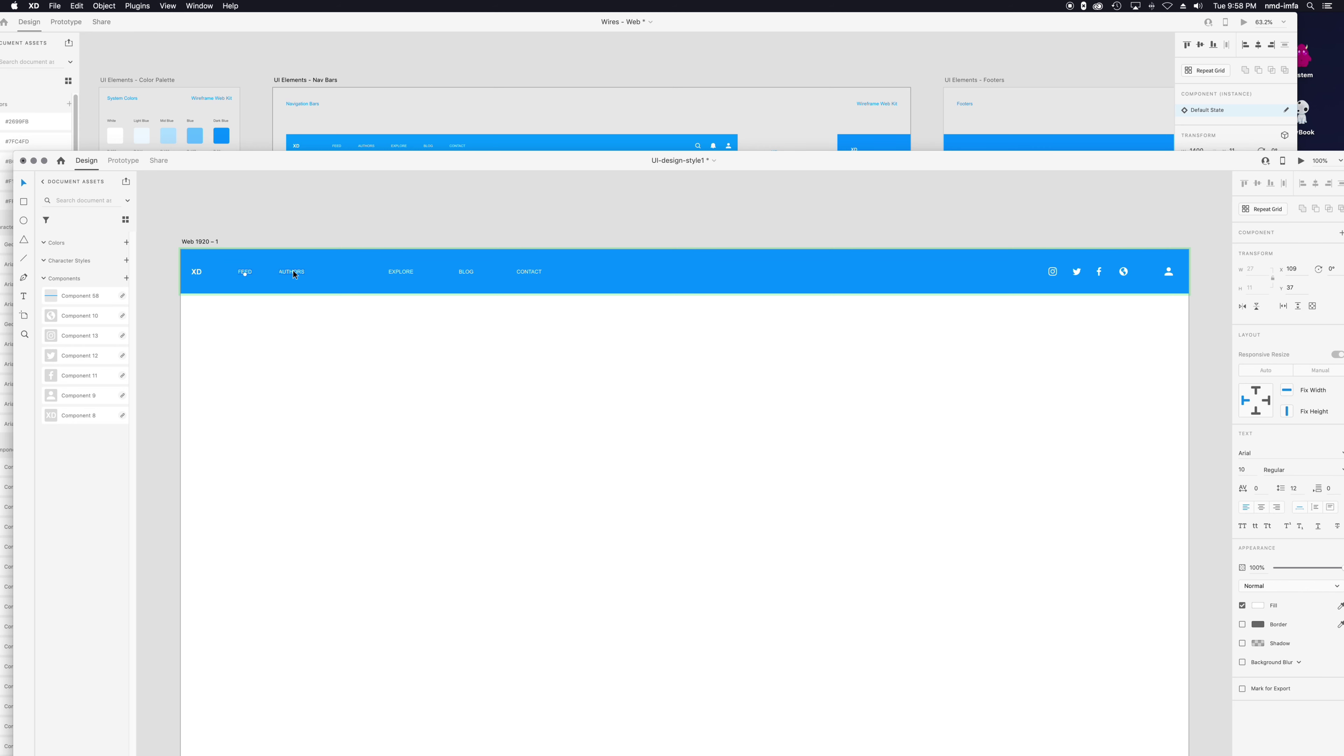
left_click_drag(299, 273, 244, 273)
left_click(190, 217)
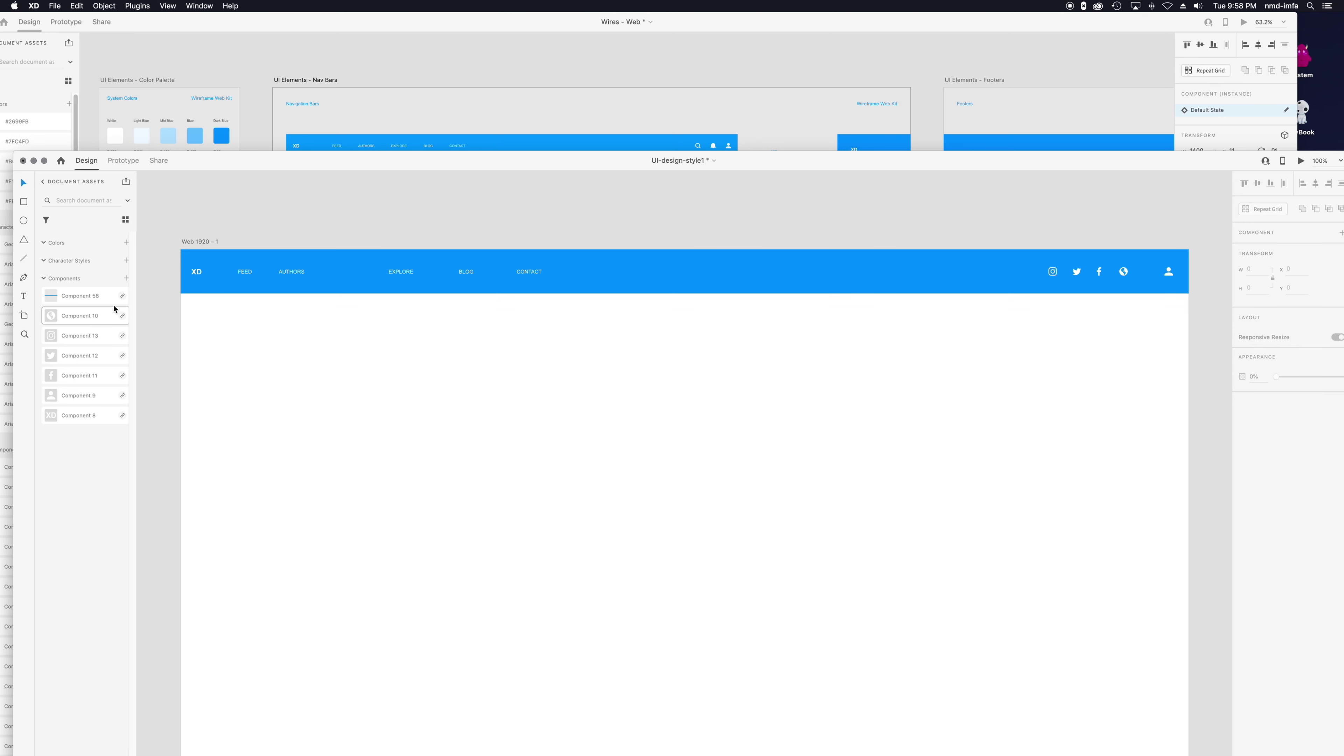
left_click(371, 276)
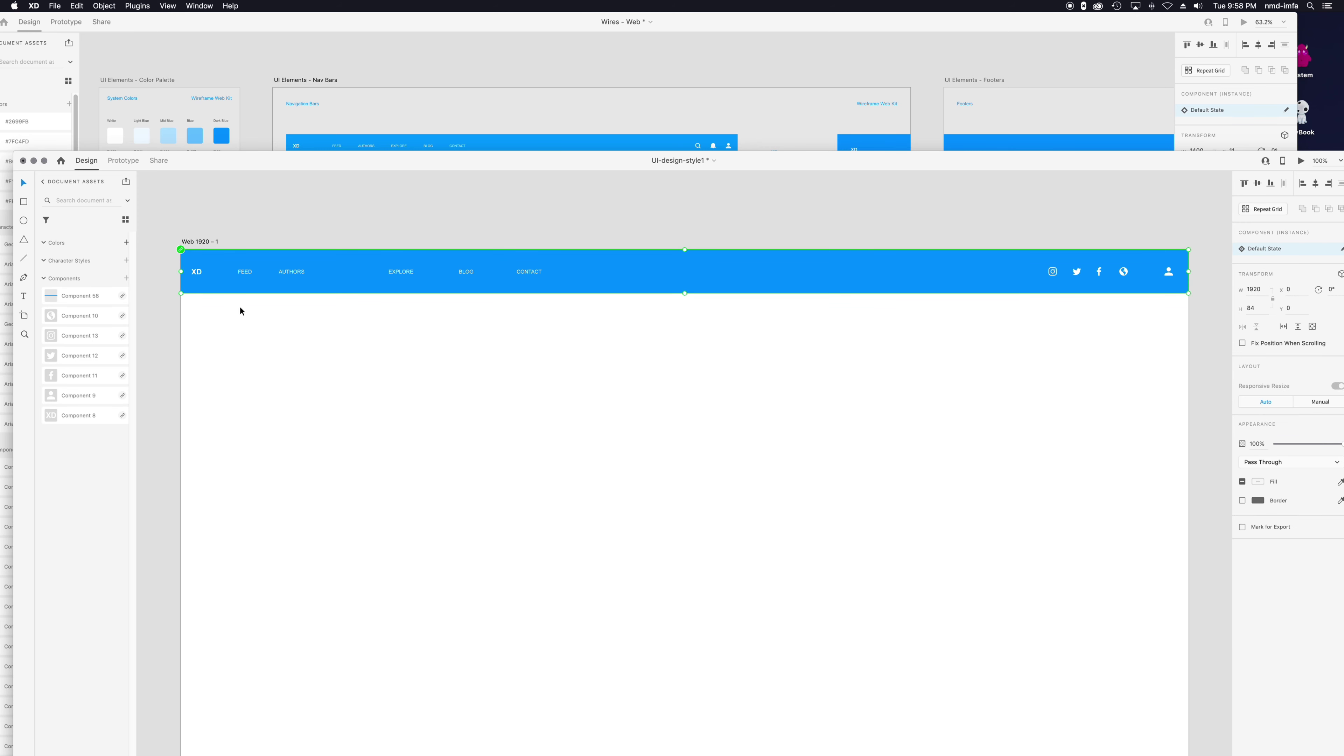
left_click_drag(211, 270, 227, 325)
key("super+z")
Step: Copy the "Excepteur occaeuiecat cupidatat." banner from Wires - Web into UI-design-style1, just below the navigation bar at the artboard's left edge
left_click(409, 59)
scroll(463, 374, "down", 3)
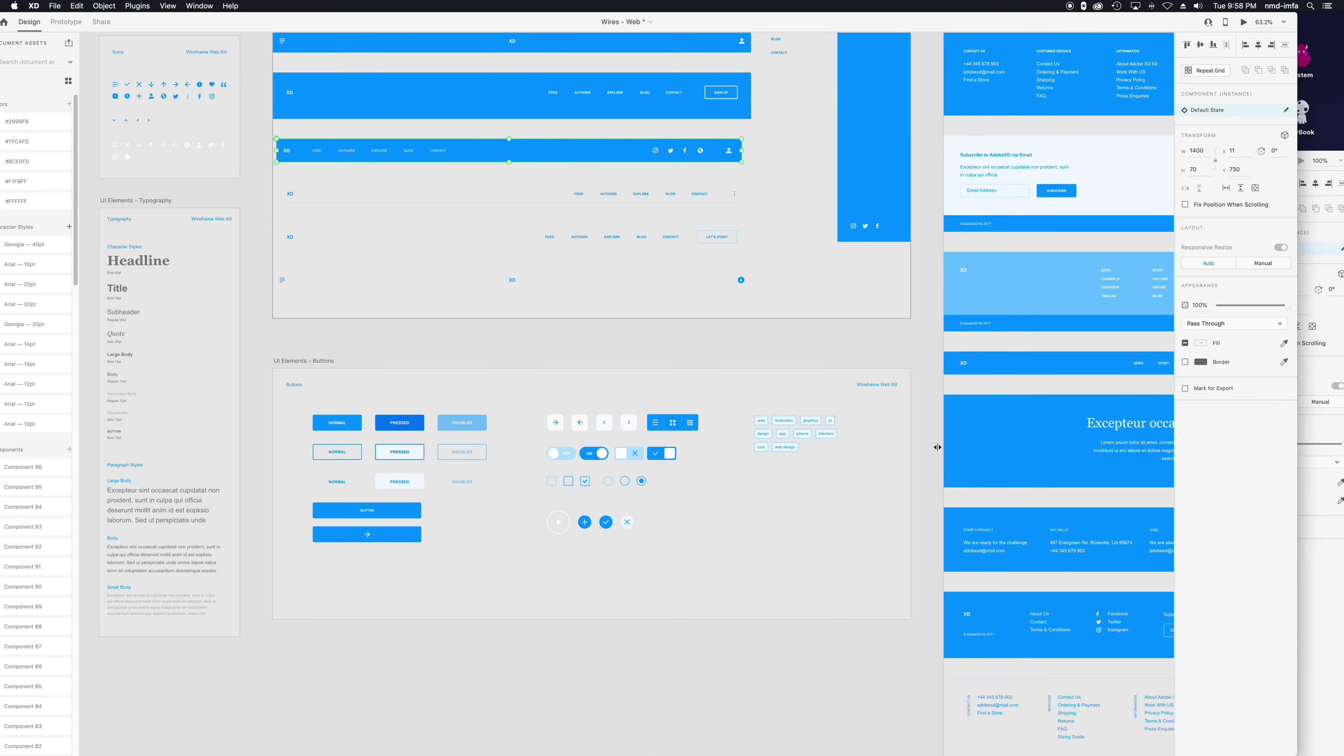
left_click_drag(921, 438, 331, 299)
left_click(468, 296)
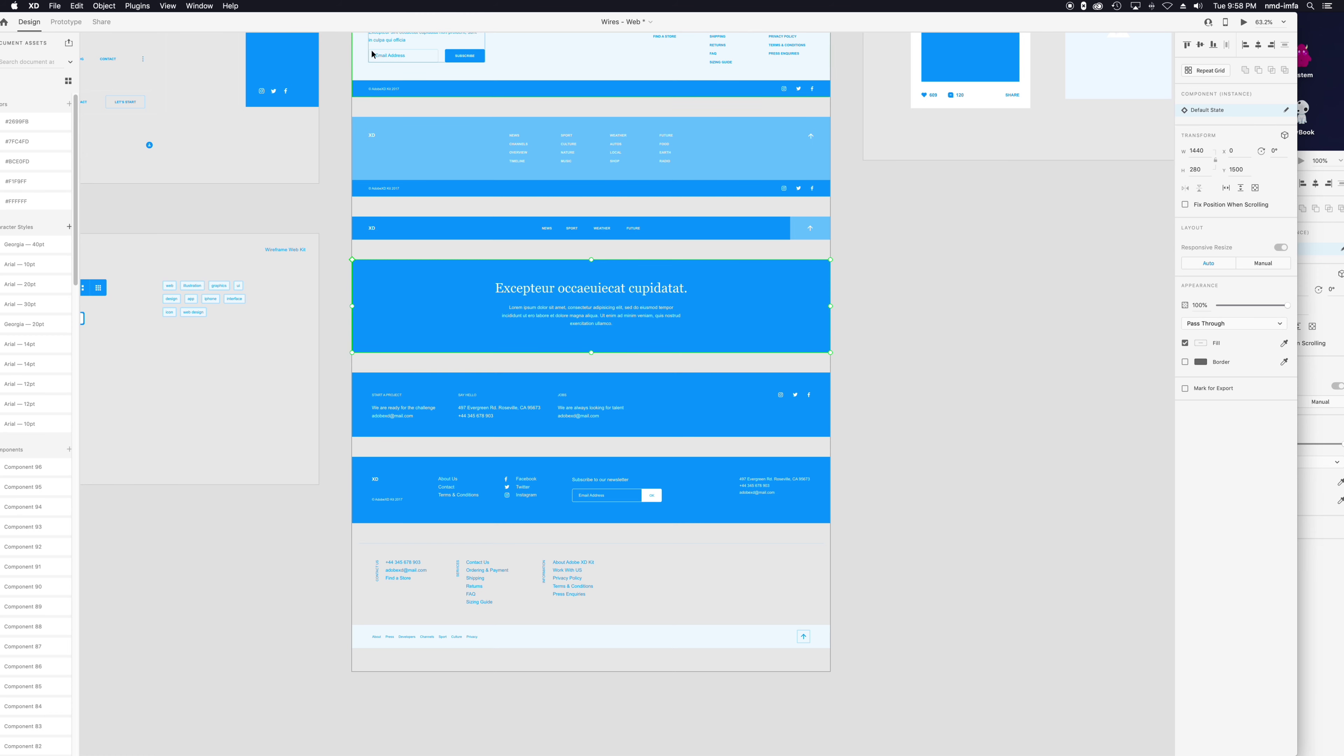
left_click_drag(371, 26, 437, 220)
left_click_drag(440, 158, 443, 13)
key("super+v")
left_click_drag(458, 368, 329, 216)
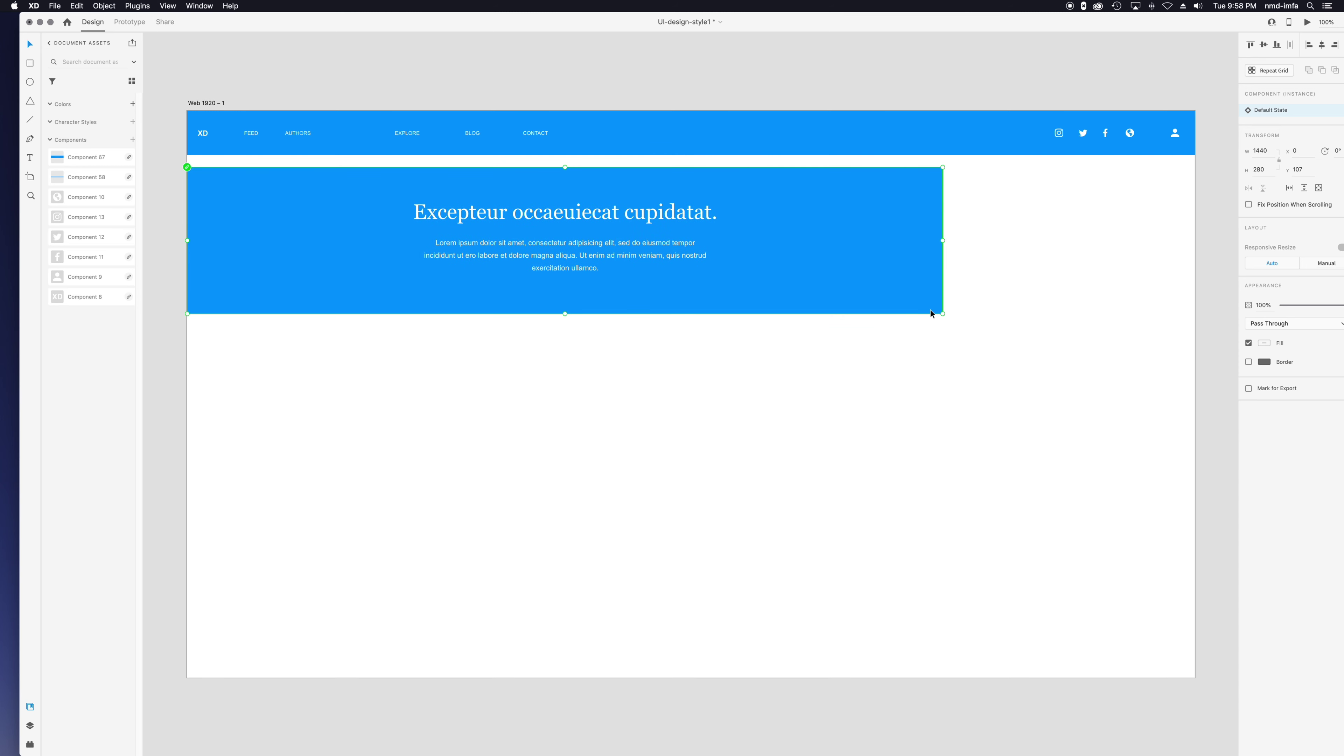
Step: Resize the banner to about 1830 wide, inset on both sides at about X 42, and lower it to about Y 130
left_click_drag(943, 241, 1170, 246)
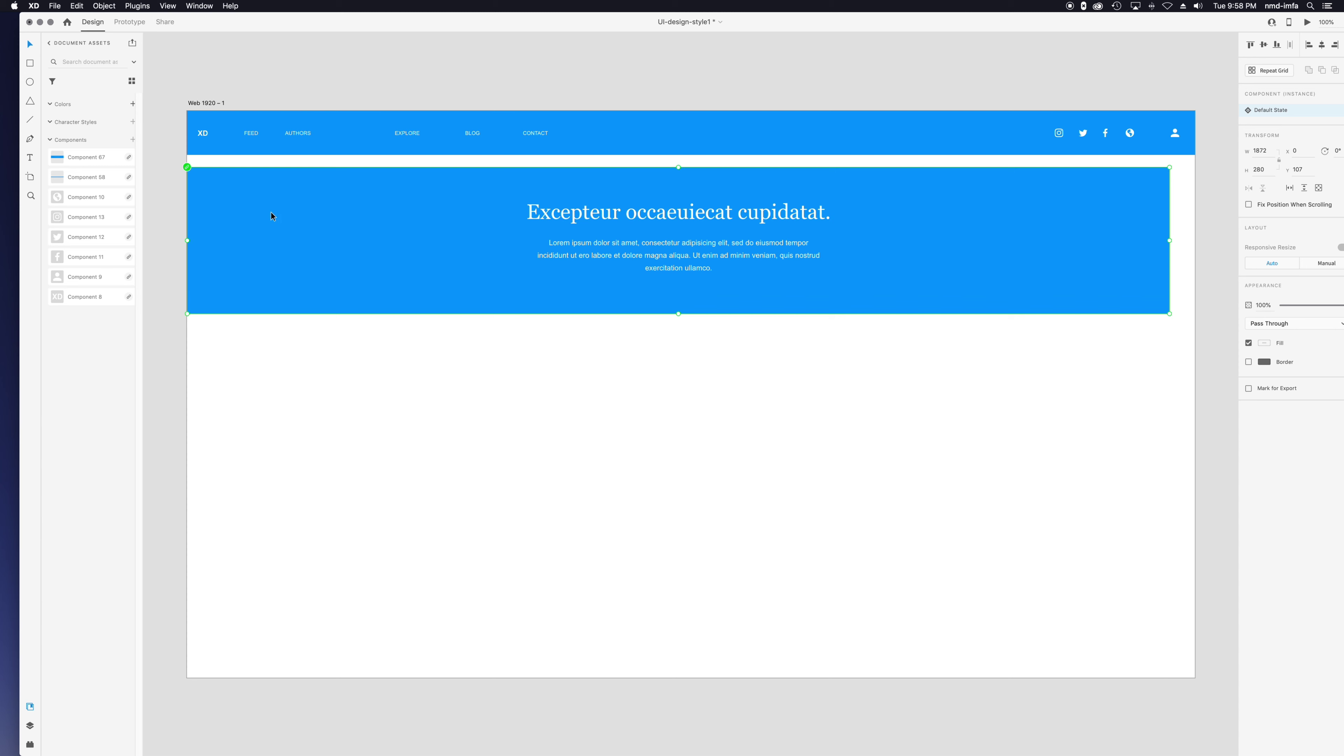
left_click_drag(187, 240, 209, 240)
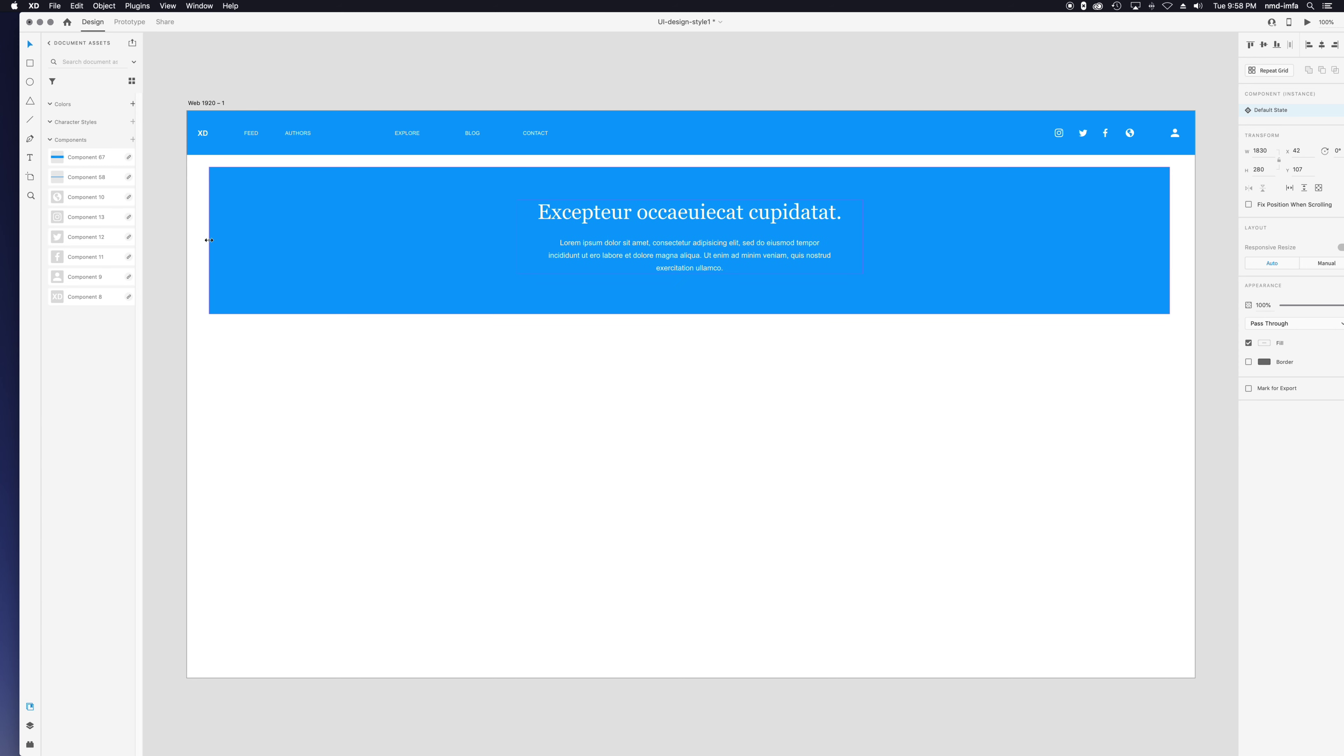
left_click_drag(334, 236, 330, 249)
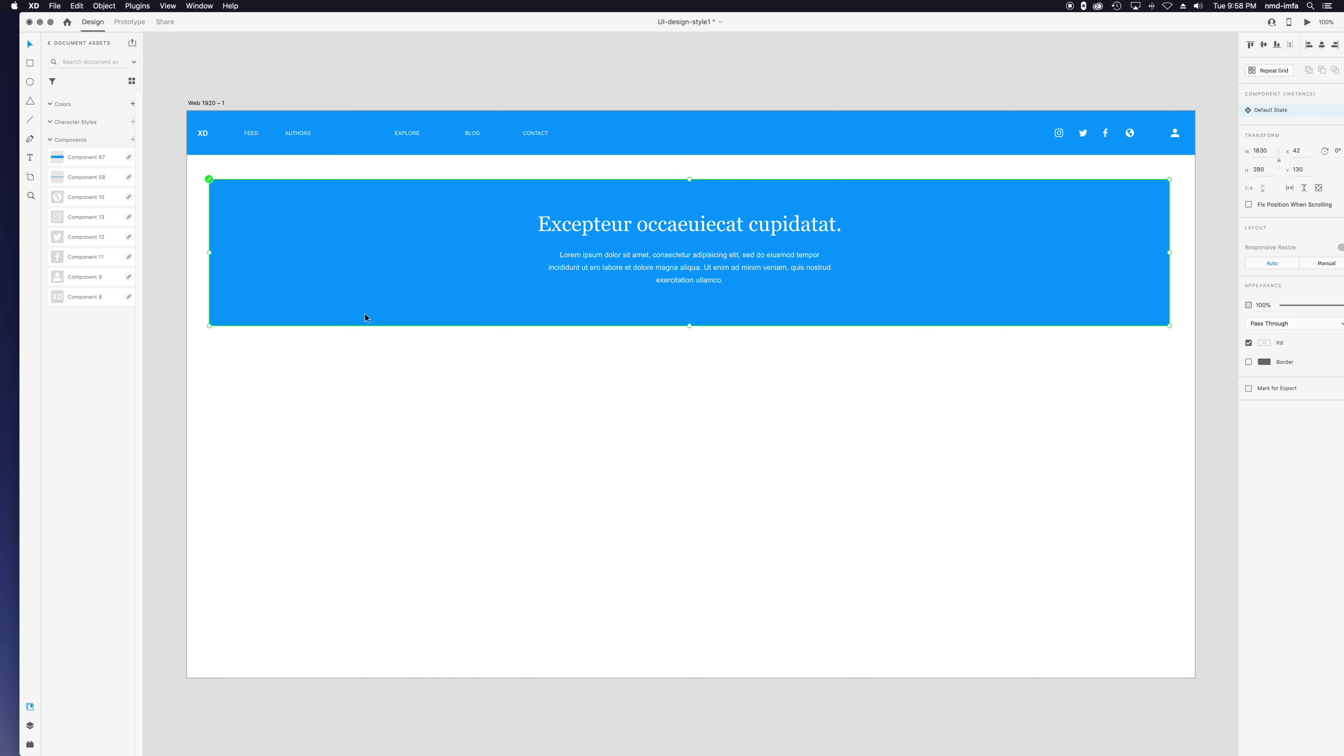
left_click(416, 409)
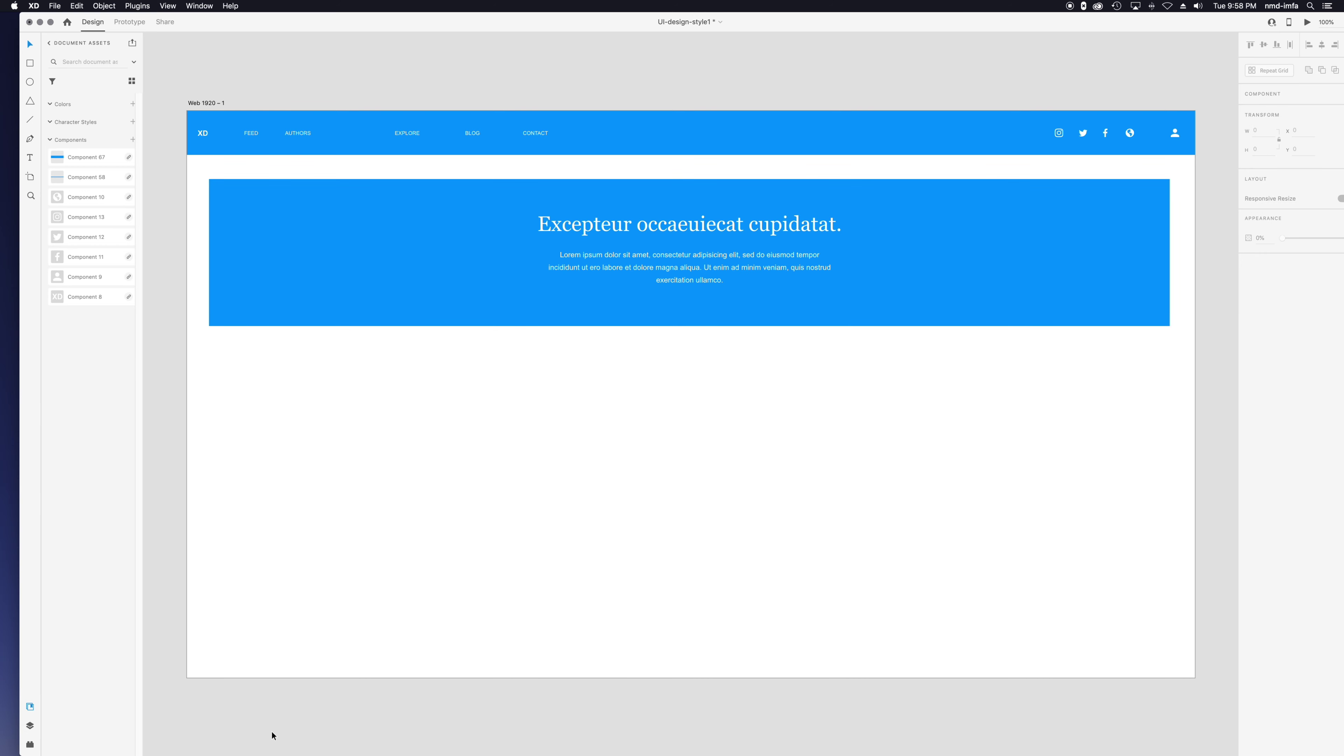
Step: Copy the blue footer with the newsletter subscription form in Wires - Web and bring UI-design-style1 back into view
left_click_drag(1040, 22, 999, 446)
left_click(972, 362)
scroll(875, 422, "down", 6)
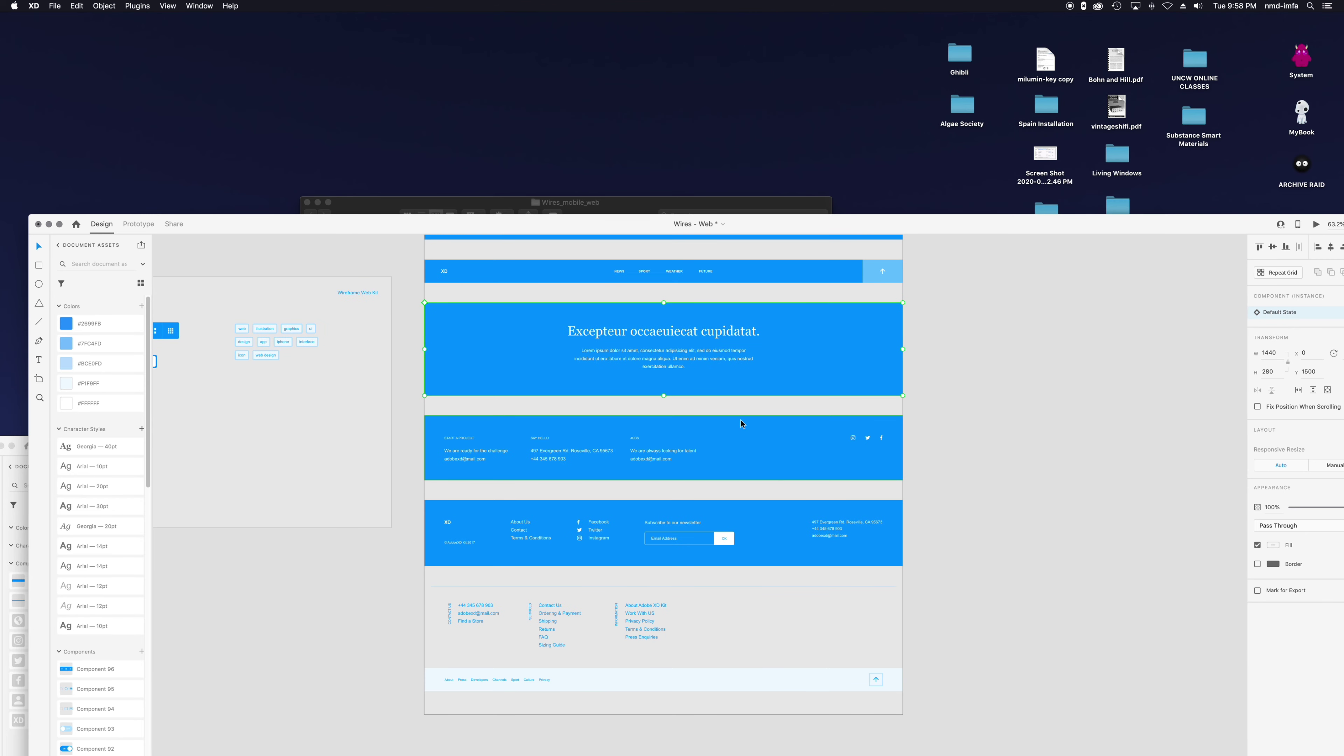
left_click(759, 528)
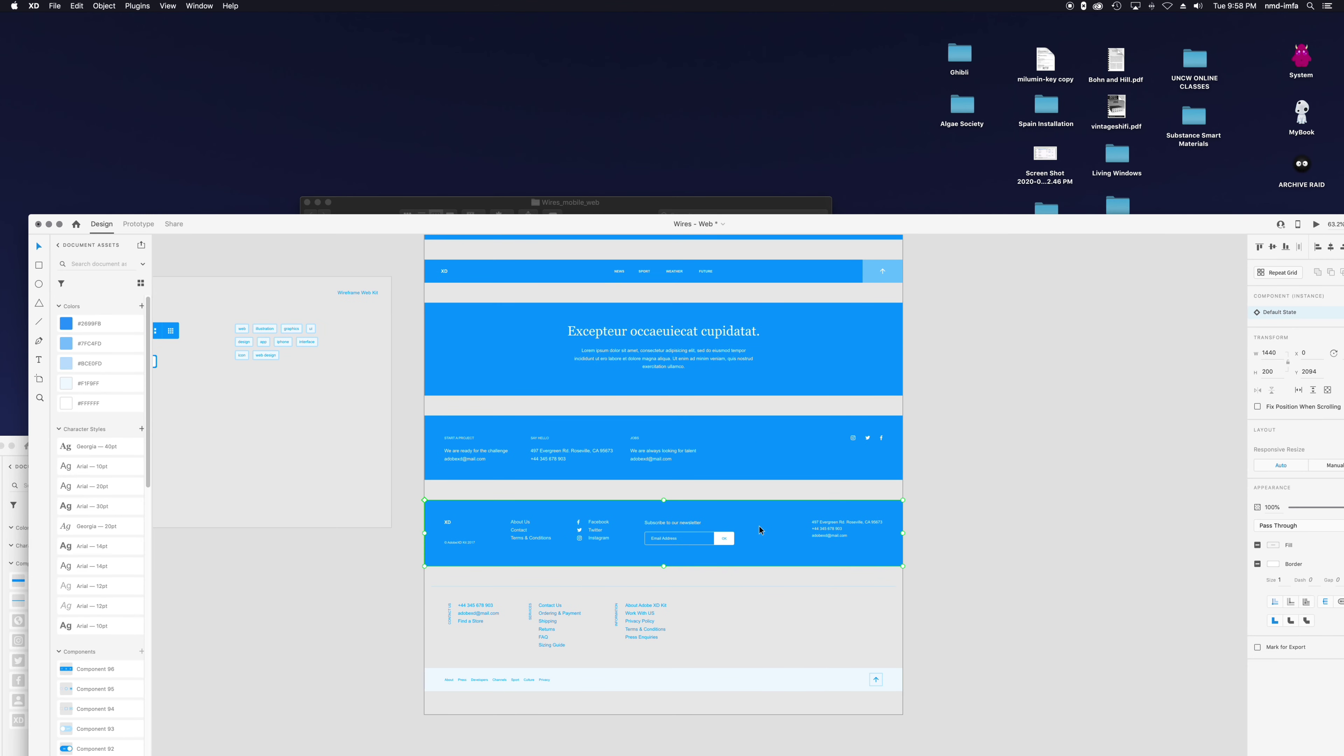
left_click(17, 438)
left_click_drag(235, 455, 279, 47)
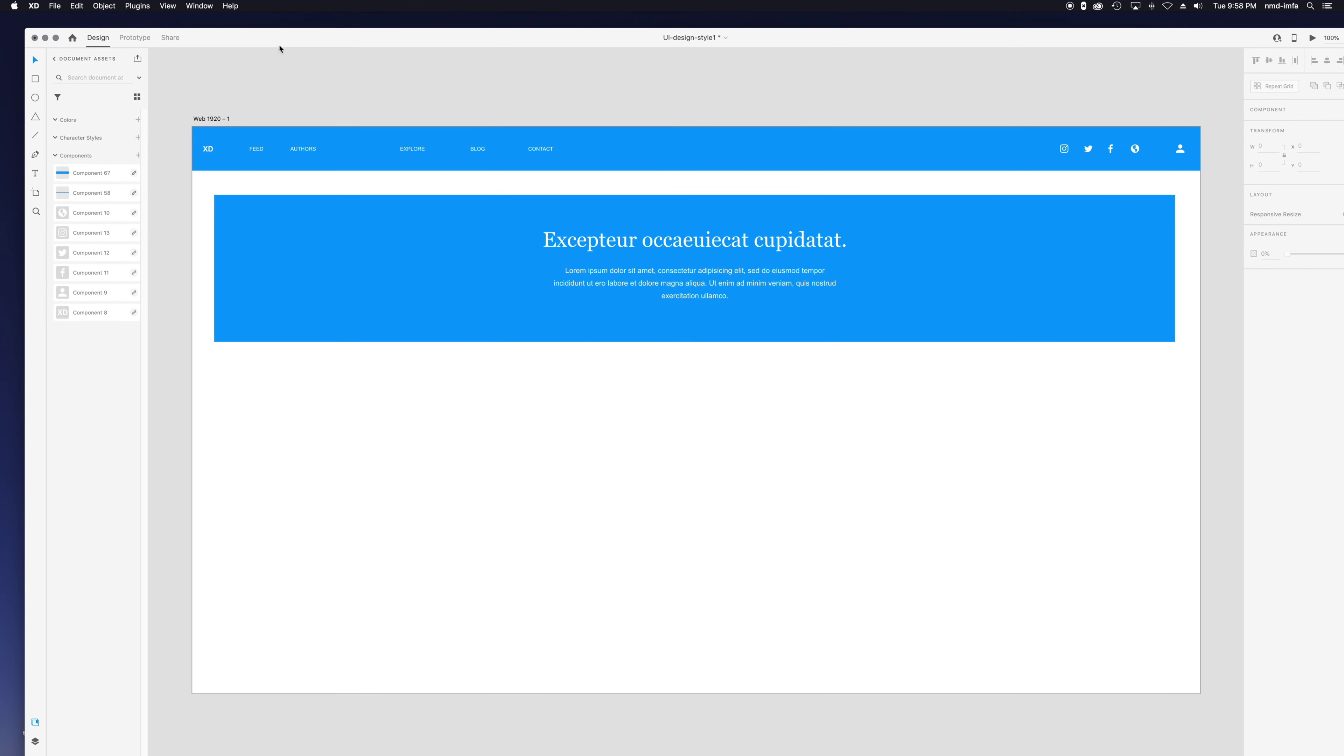
Step: Paste the footer, place it at the bottom of the Web 1920 – 1 artboard and widen it to 1920
key("super+v")
left_click_drag(642, 419, 475, 660)
left_click_drag(947, 641, 1201, 659)
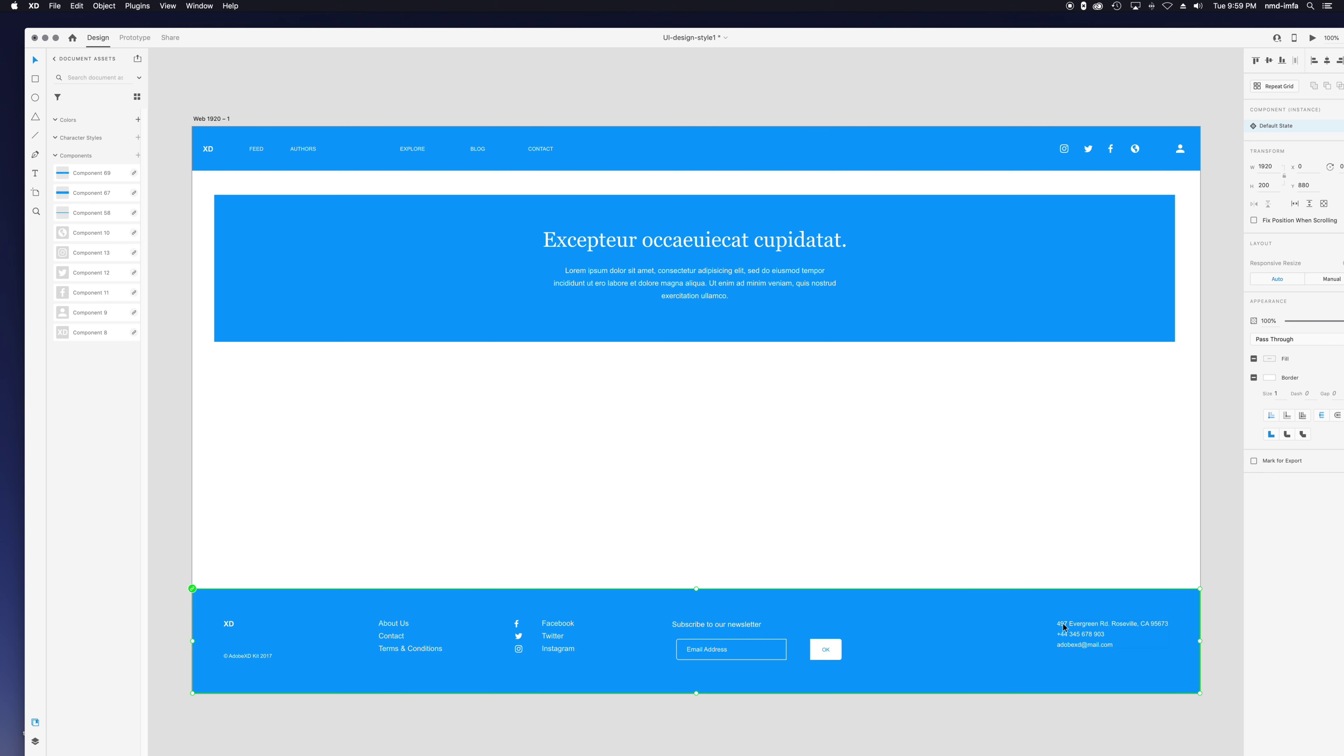
Step: Select the background shape inside the footer component and change its fill to bright pink
double_click(332, 621)
double_click(335, 620)
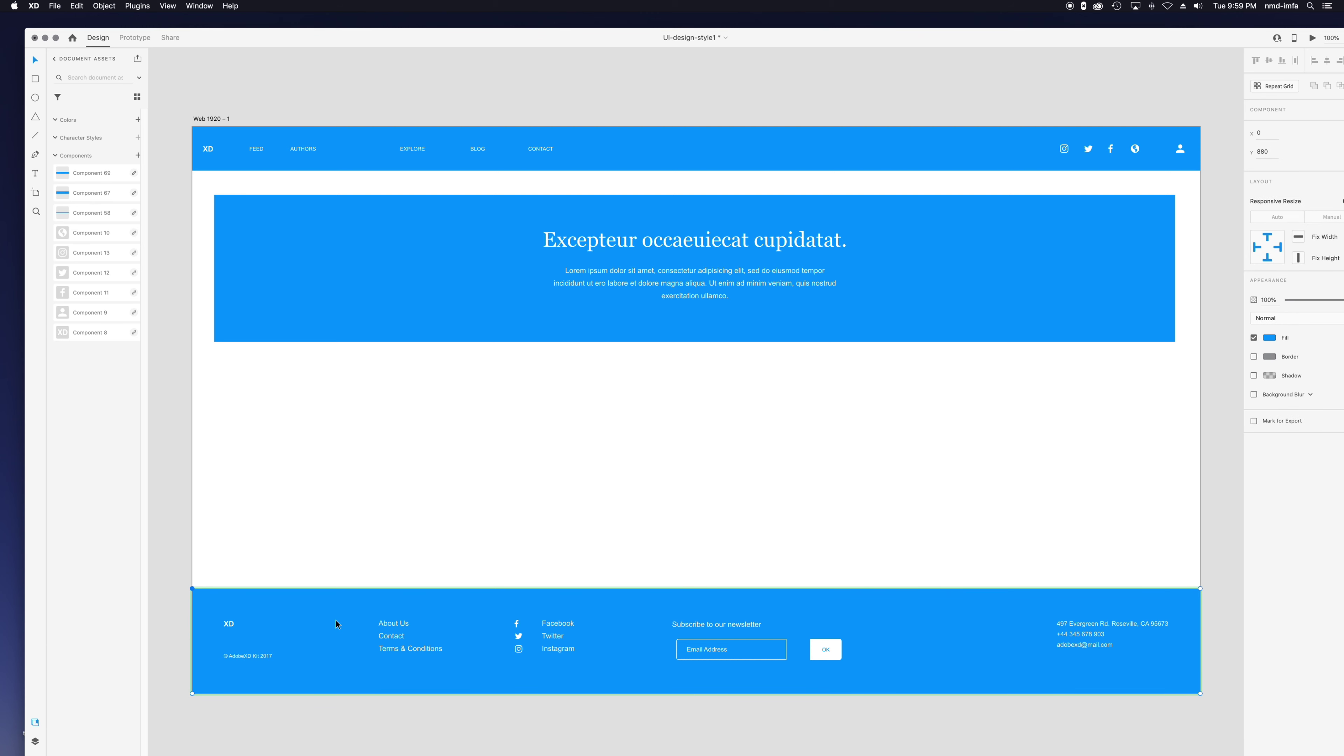
left_click(1270, 338)
left_click(1234, 290)
left_click_drag(1234, 290, 1236, 295)
key("Escape")
left_click(972, 627)
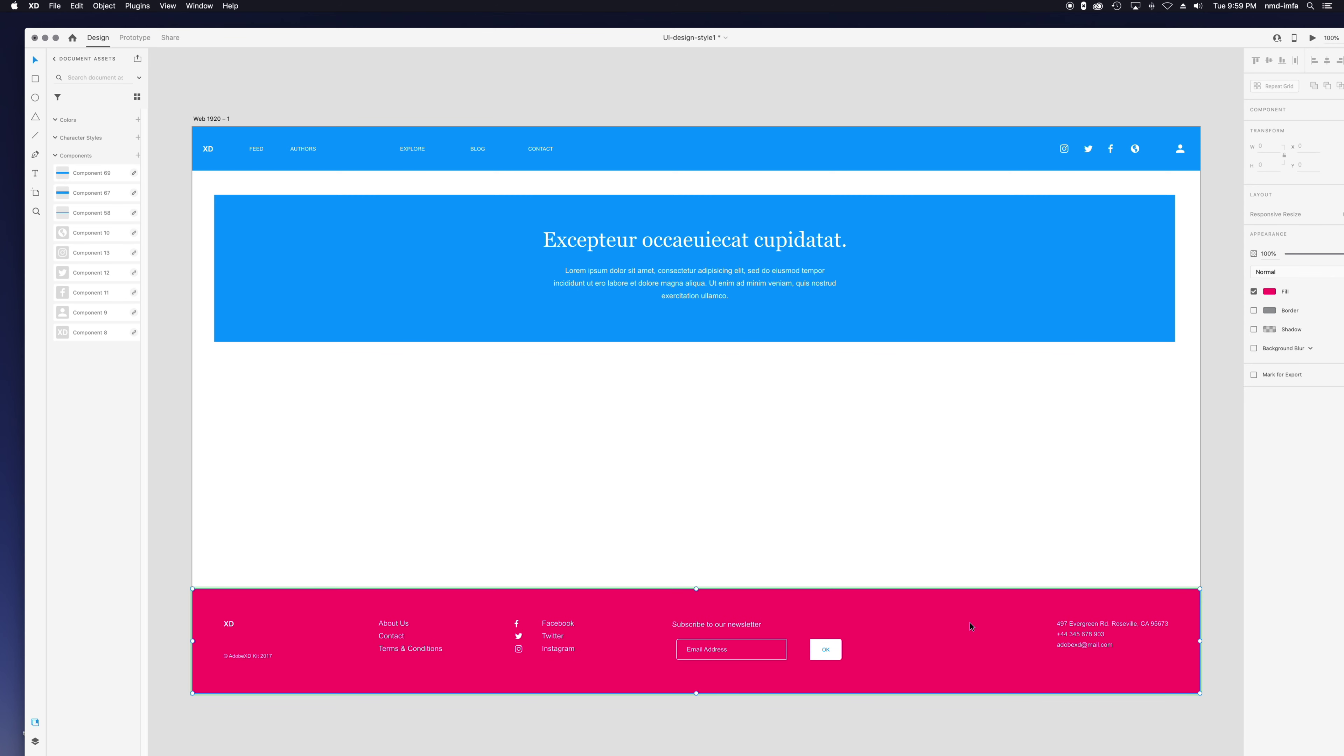
Step: Enlarge the document window and change the footer background's fill to orange, #F4AC0B
double_click(1164, 36)
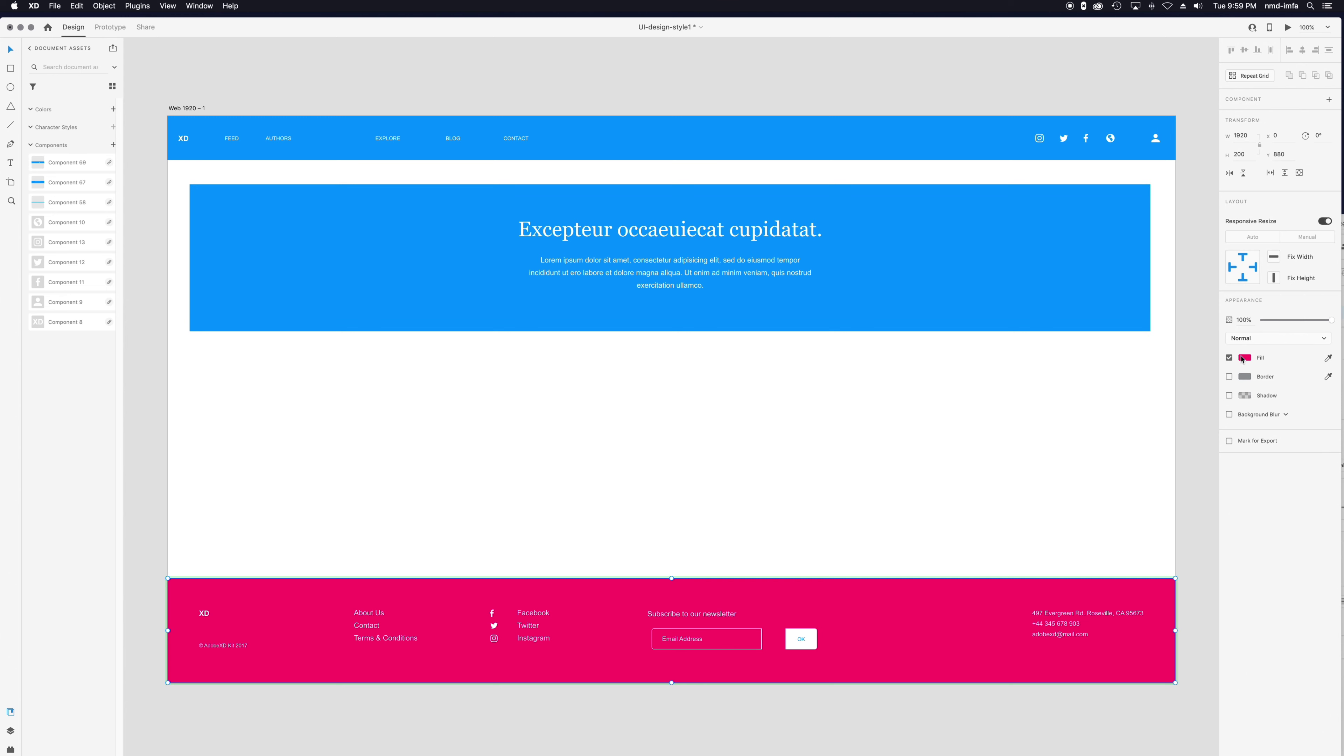
left_click(1241, 358)
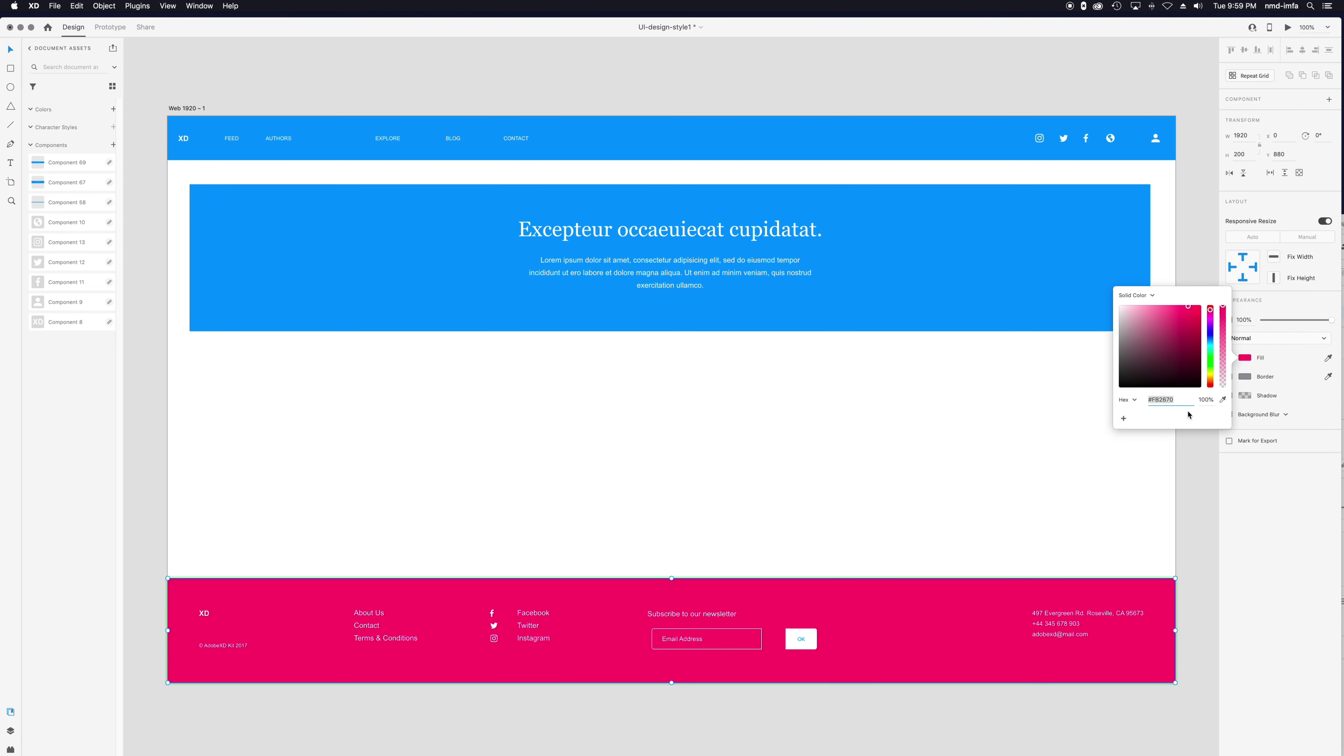
mouse_move(1210, 382)
left_mouse_down()
mouse_move(1212, 362)
mouse_move(1213, 375)
left_mouse_up()
left_click(1198, 310)
mouse_move(1213, 364)
left_mouse_down()
mouse_move(1213, 344)
mouse_move(1216, 380)
left_mouse_up()
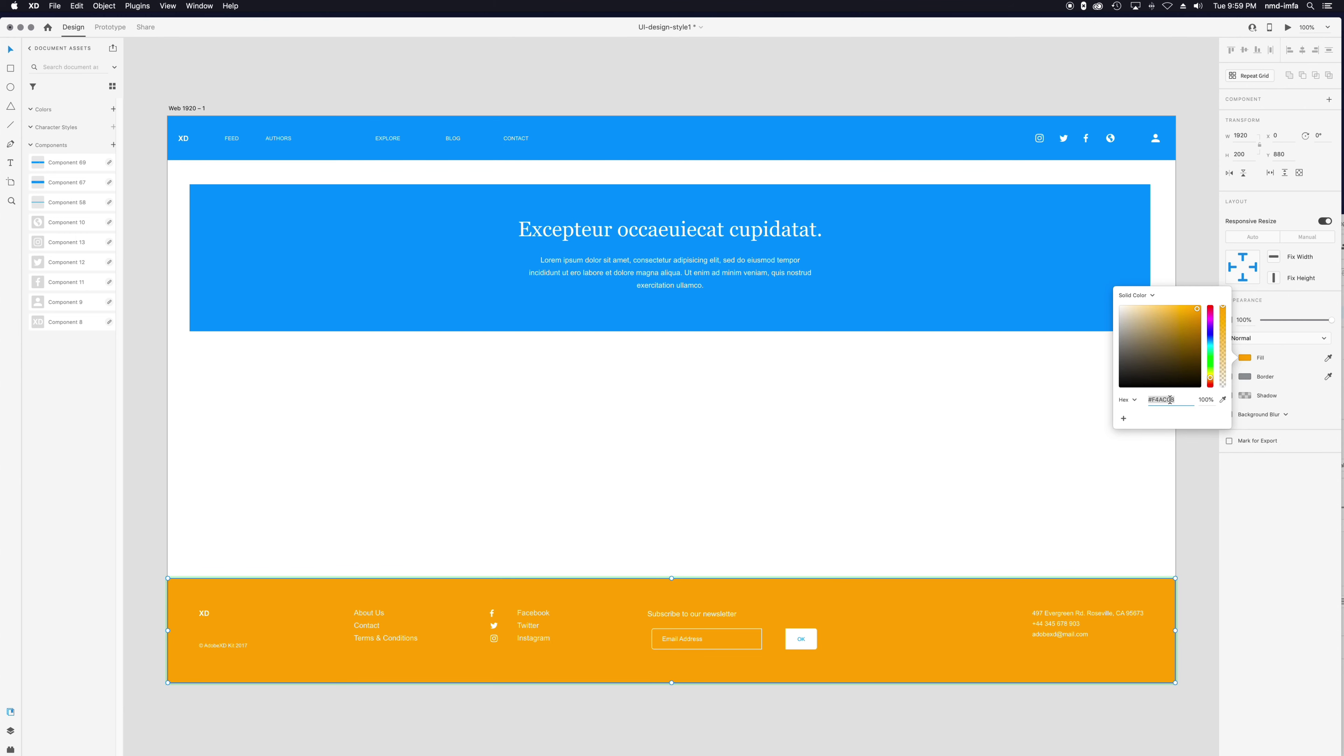
Step: Set the fill of the banner's background rectangle to #F4AC0B
left_click(1040, 349)
double_click(1028, 324)
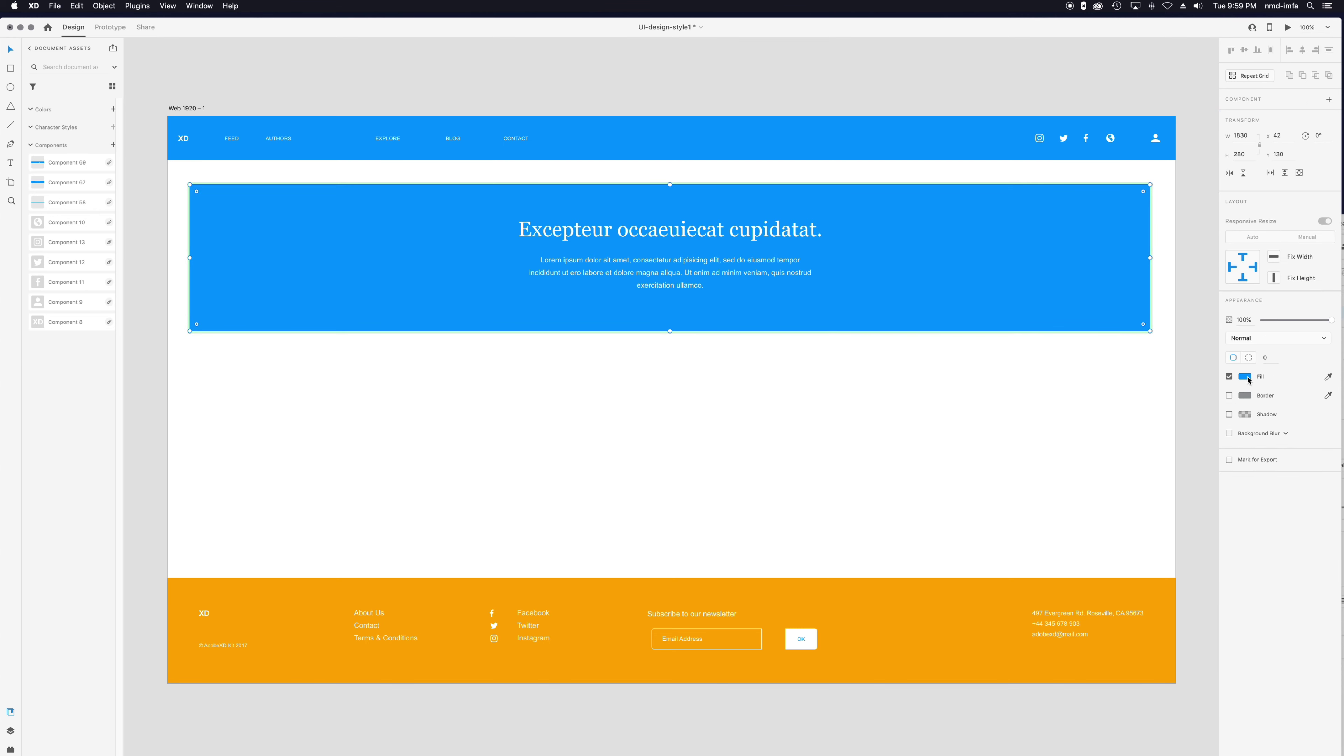
left_click(1246, 377)
type("F4AC0B")
key("Return")
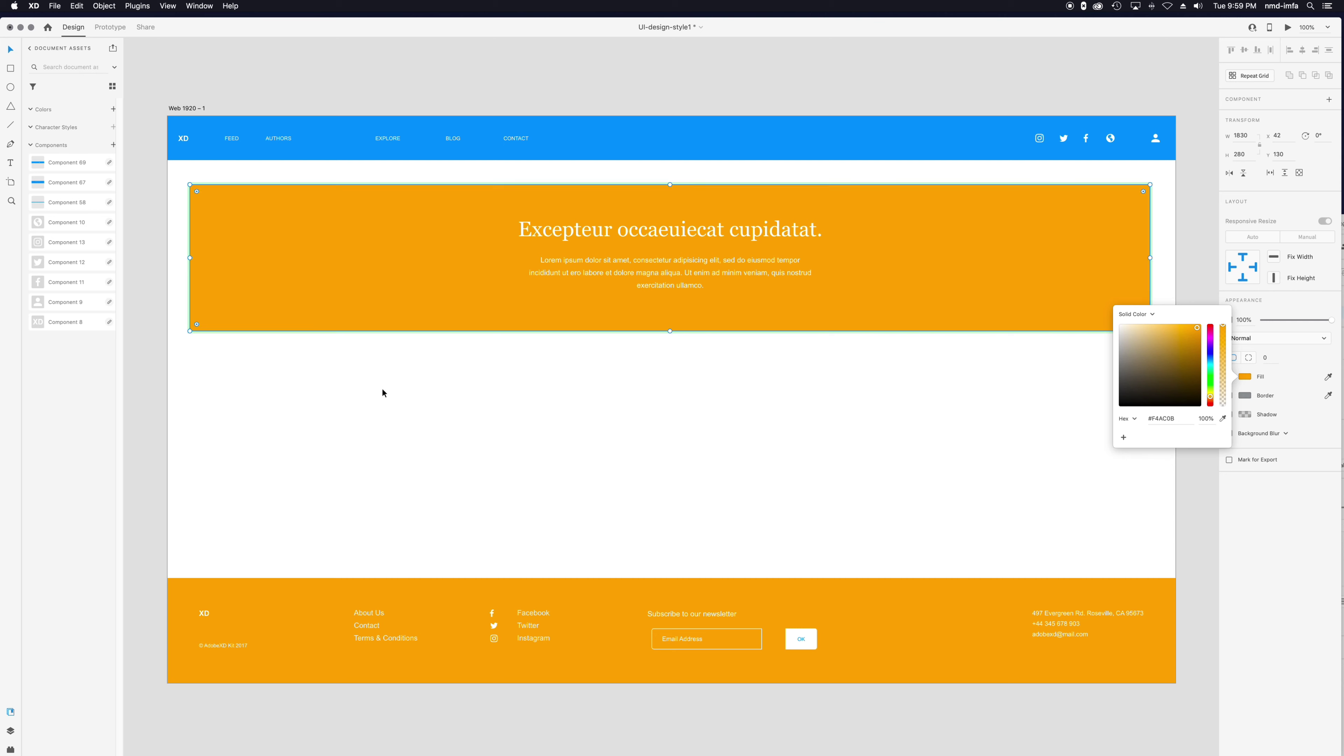
Step: Set the fill of the navigation bar's background rectangle to #F4AC0B
left_click(731, 119)
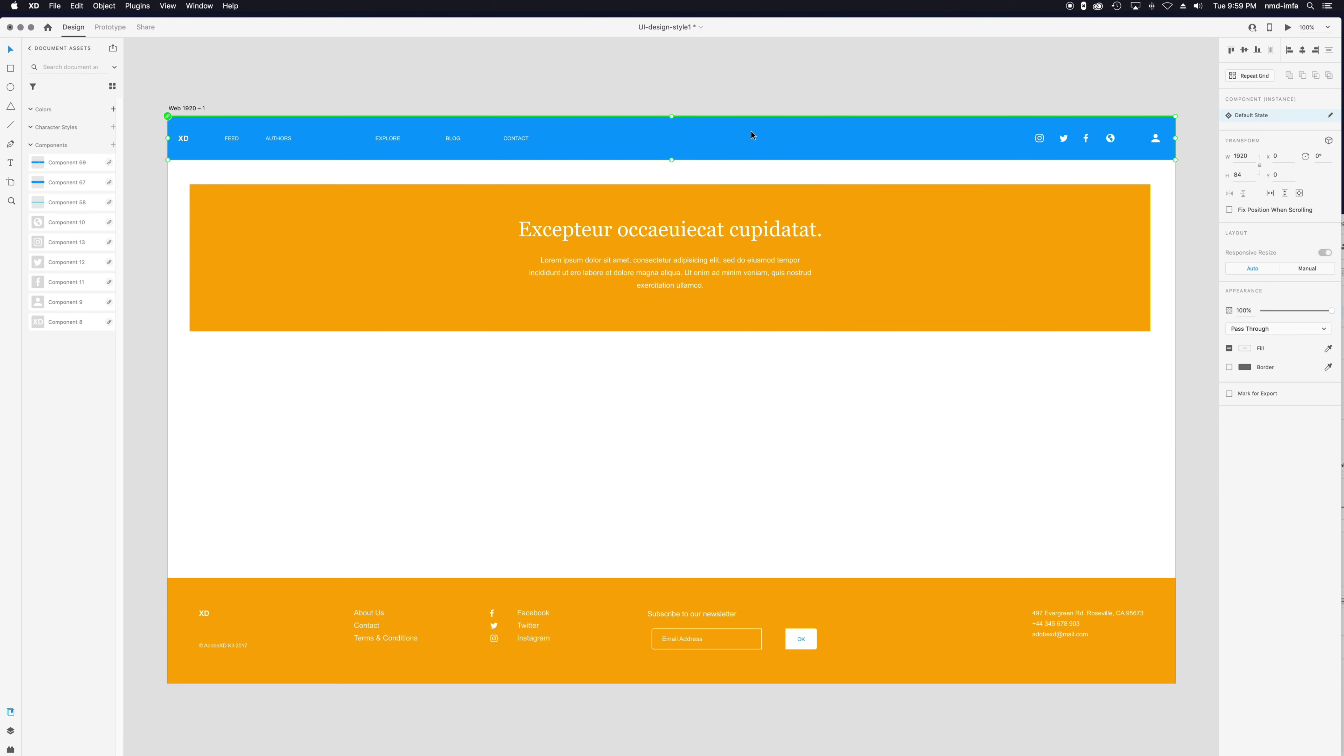
left_click(751, 133)
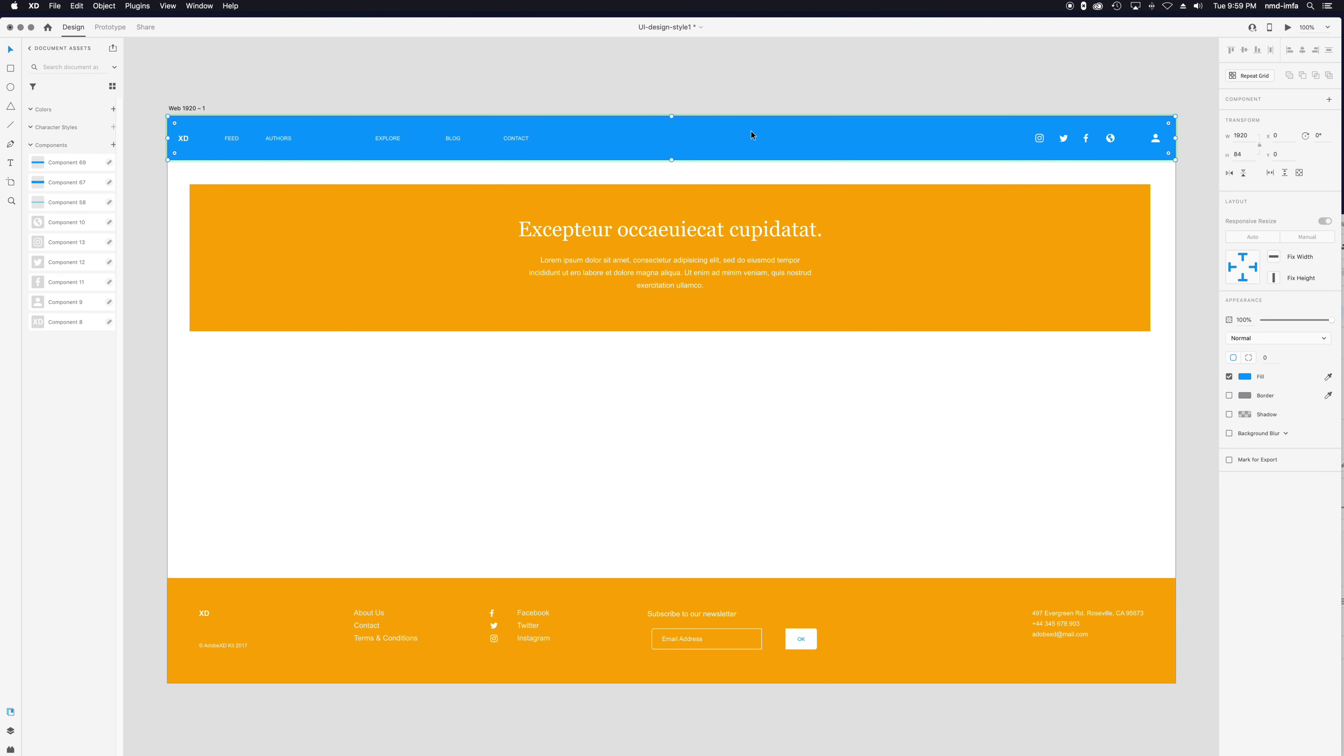
left_click(1245, 377)
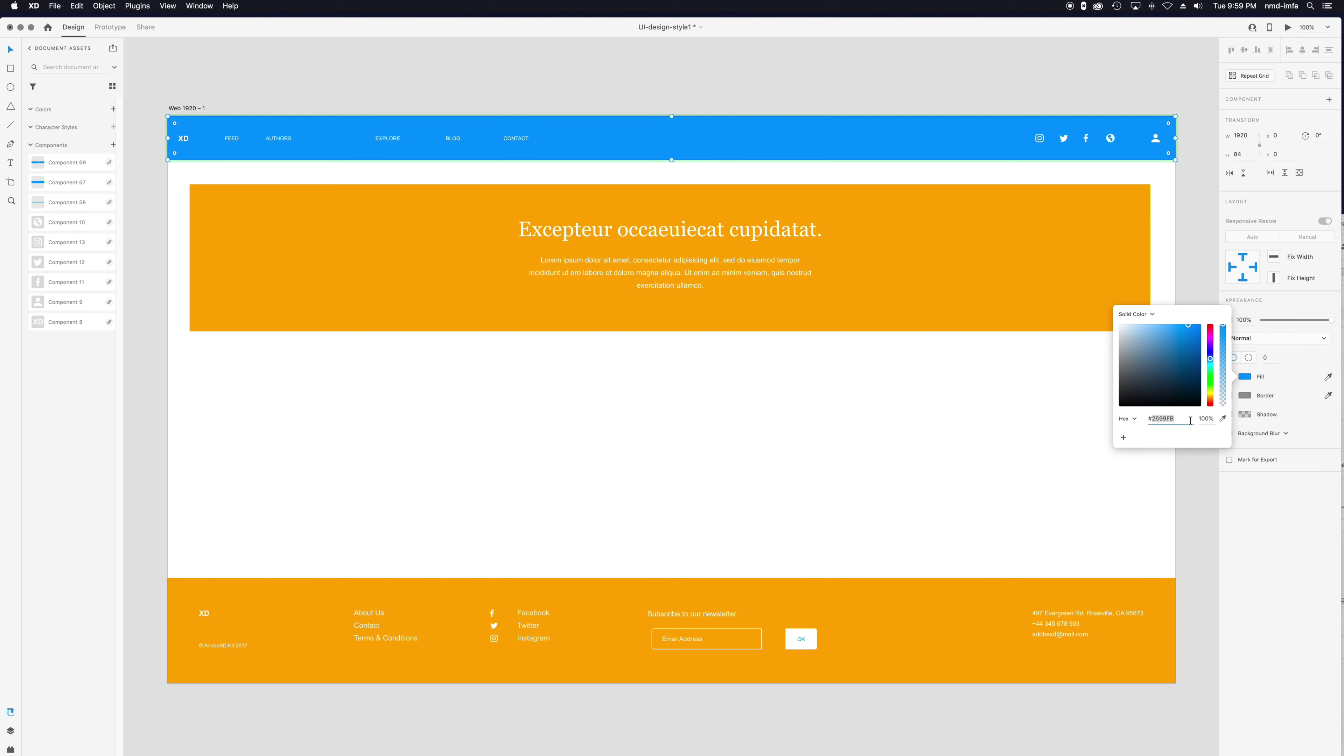
type("#F4AC0B")
left_click(1135, 467)
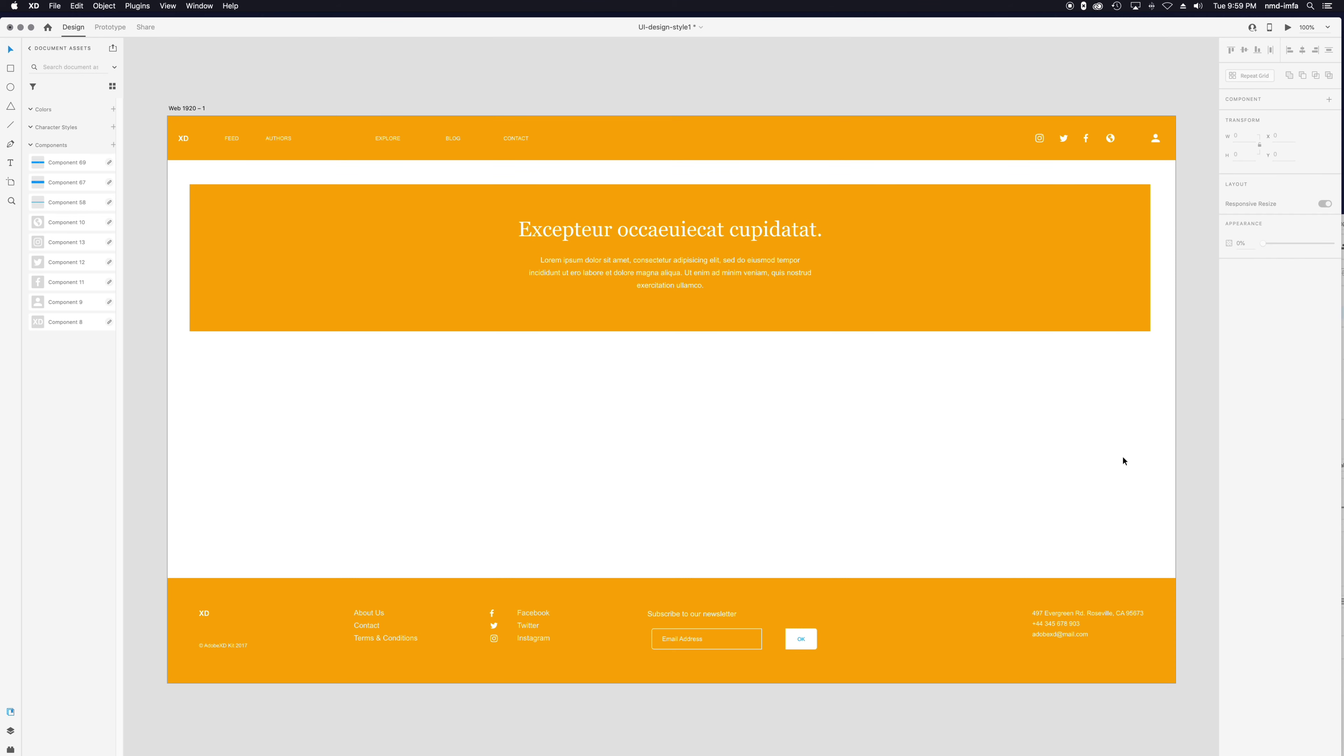
Step: Darken the banner background's fill to a dark brown shade of the orange
left_click(768, 312)
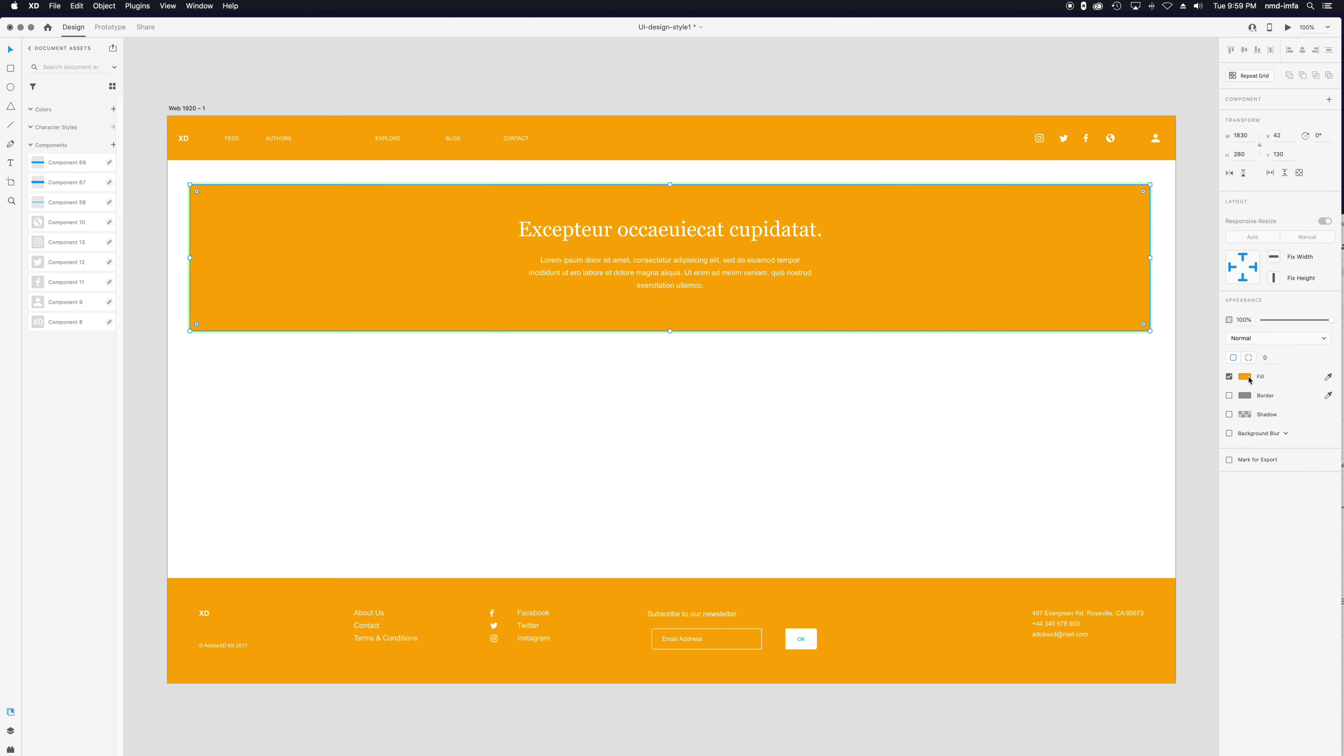
left_click(1247, 377)
mouse_move(1224, 369)
left_mouse_down()
mouse_move(1223, 323)
mouse_move(1198, 361)
left_mouse_up()
left_click(1200, 350)
left_click(1038, 395)
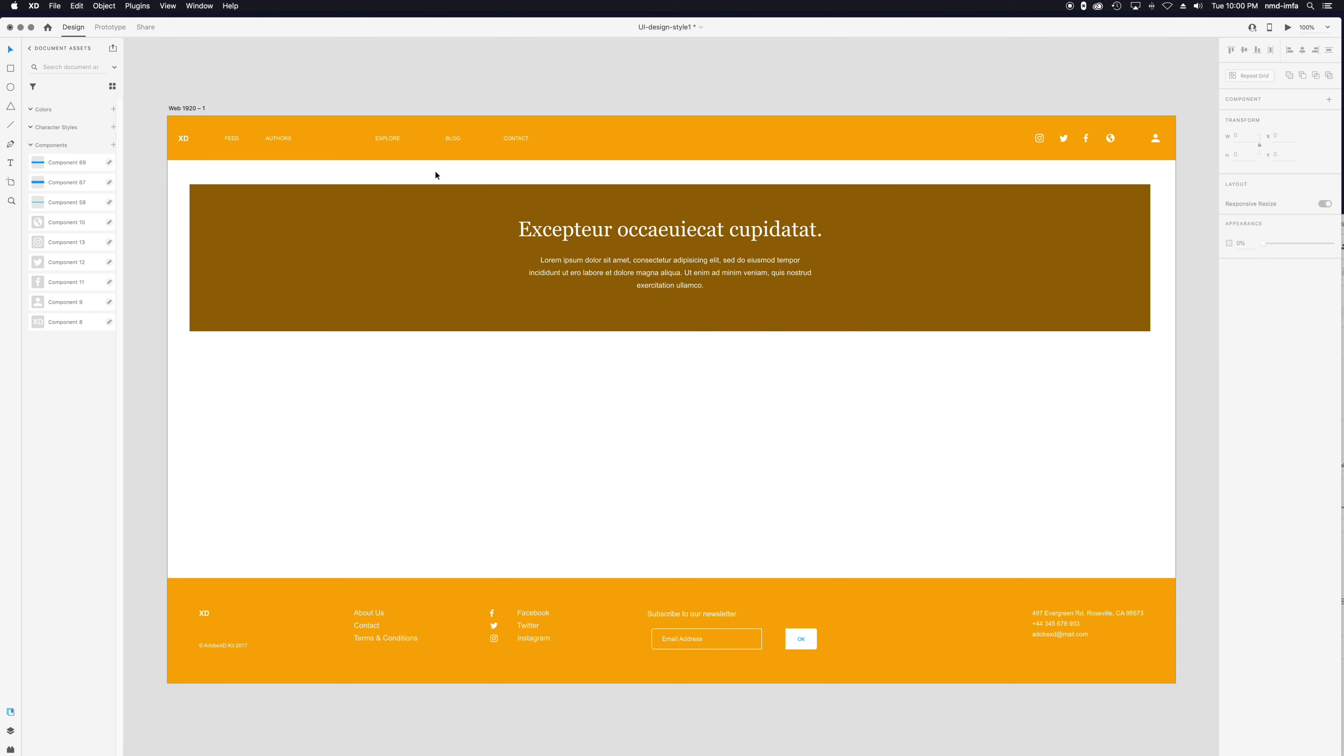
Step: Rename the Web 1920 – 1 artboard as Home Page
left_click(859, 150)
scroll(687, 442, "down", 5)
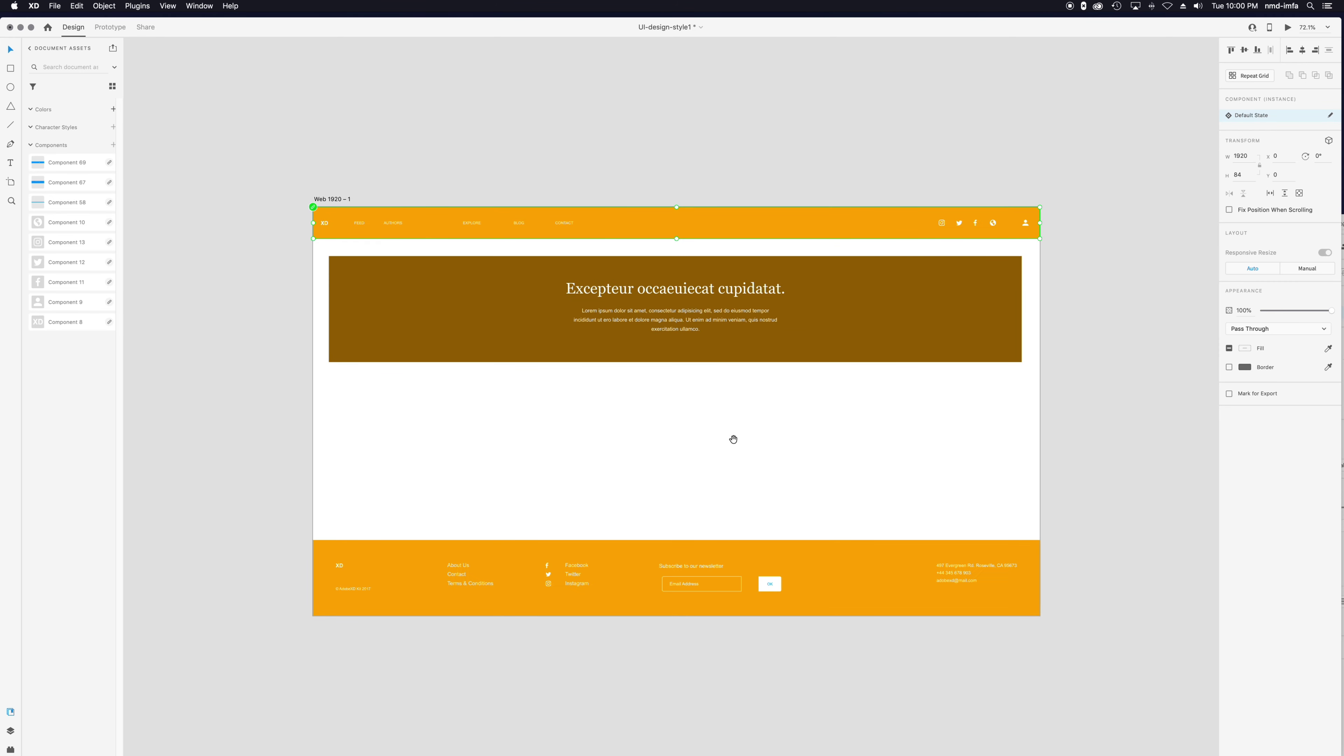
scroll(687, 444, "down", 3)
scroll(687, 444, "right", 6)
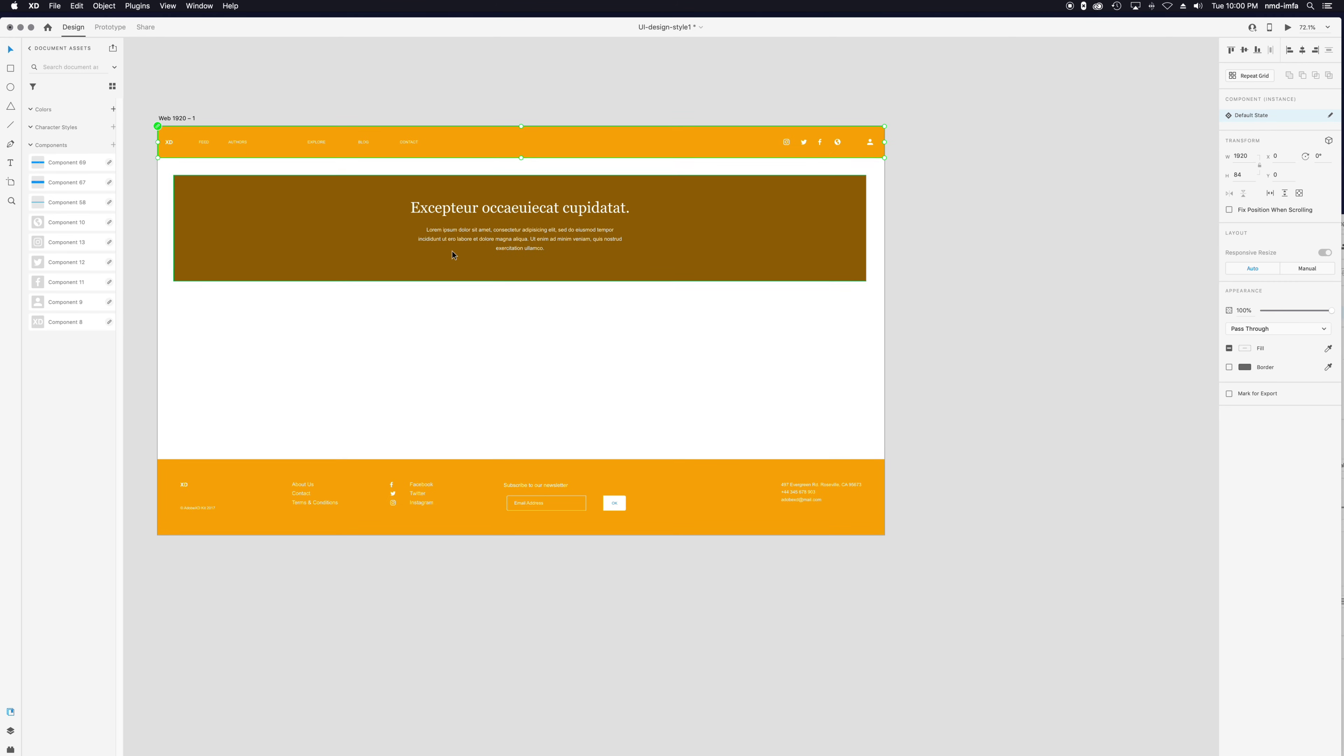
left_click(181, 119)
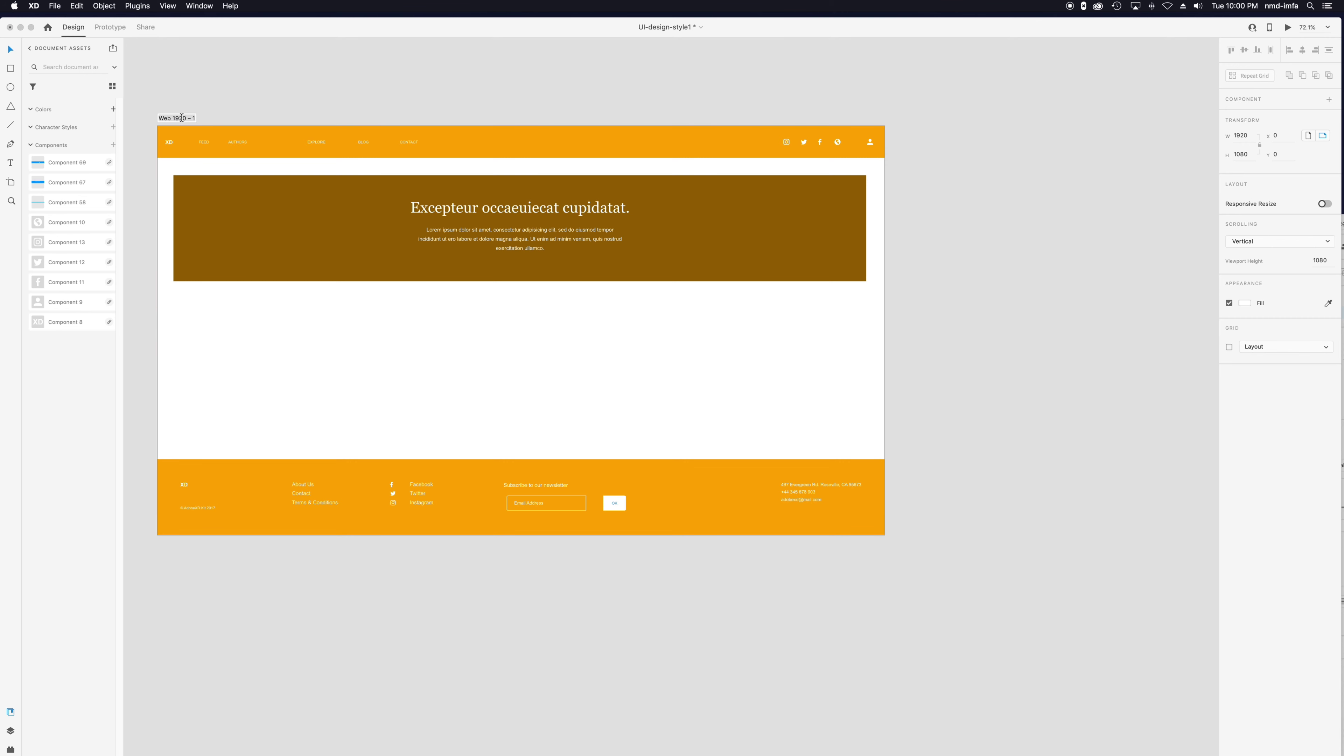
type("Home Page")
key("Return")
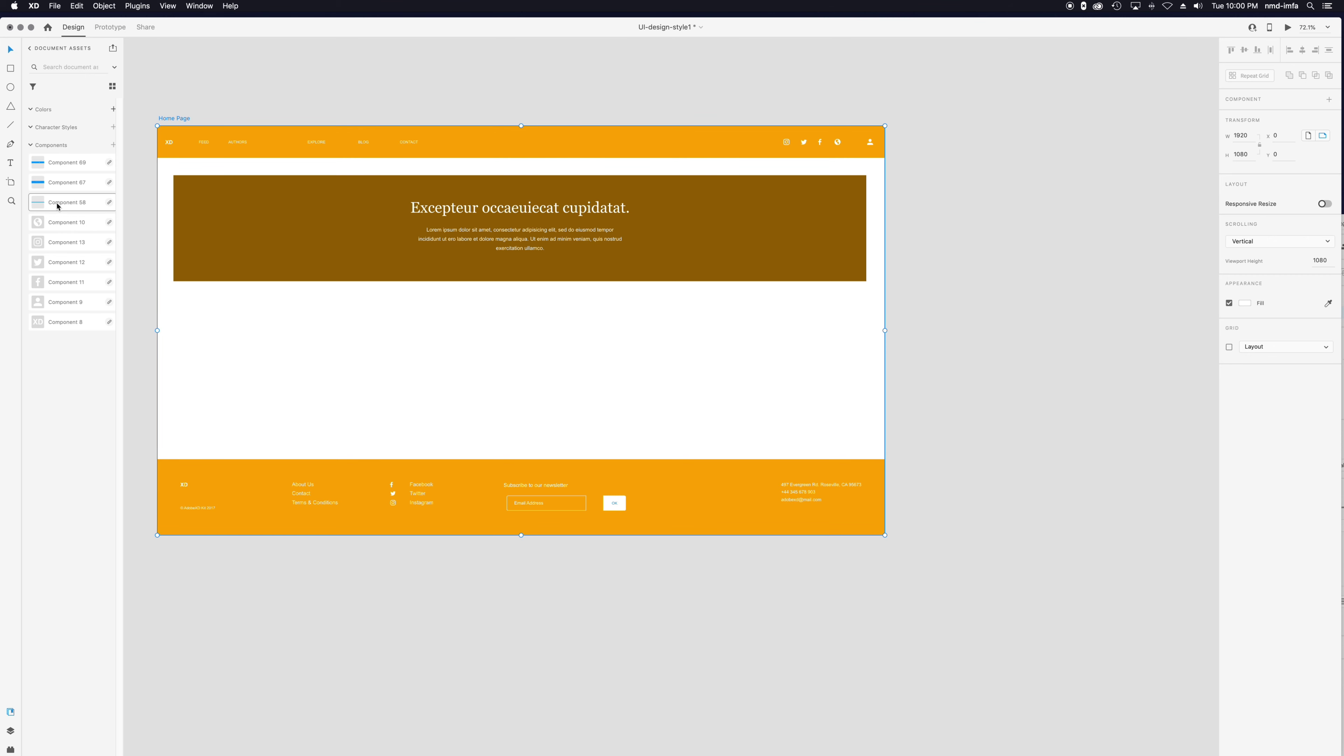
Step: Add a blank 1920 × 1080 artboard alongside the Home Page artboard
left_click(11, 183)
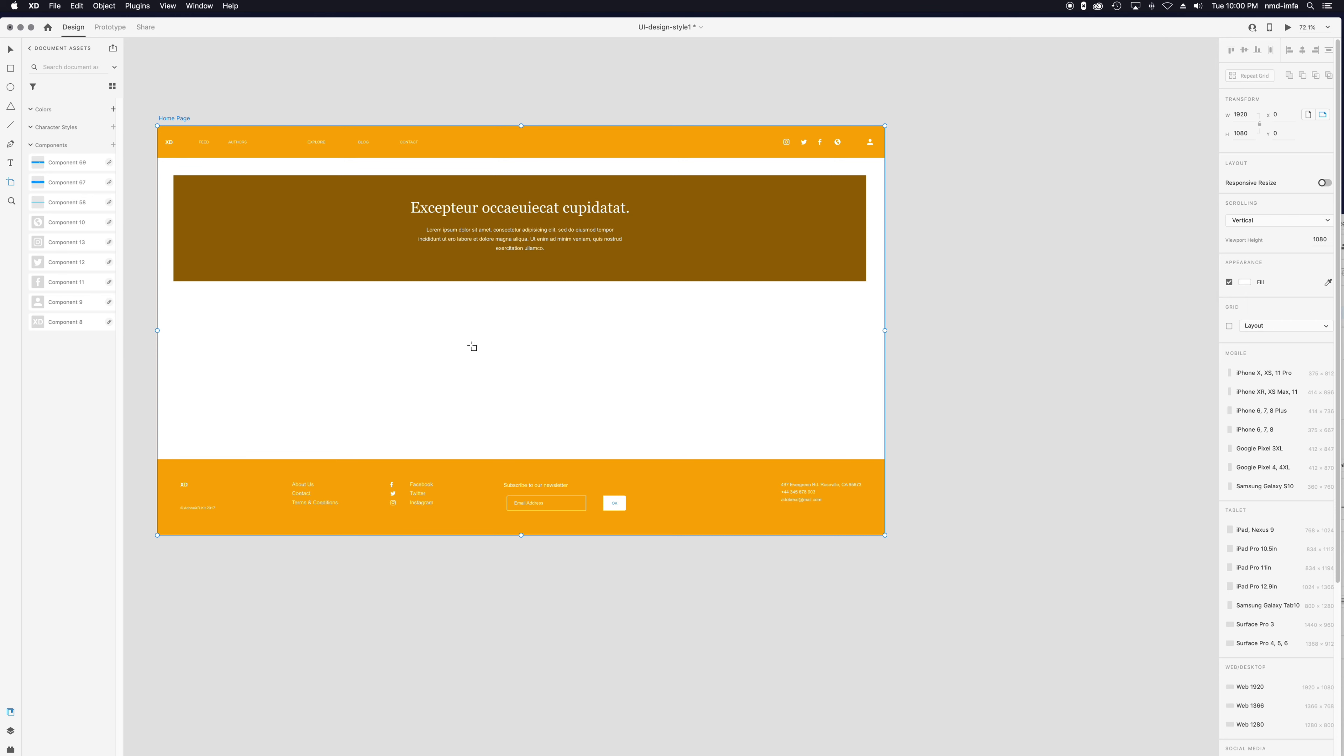
left_click(495, 345)
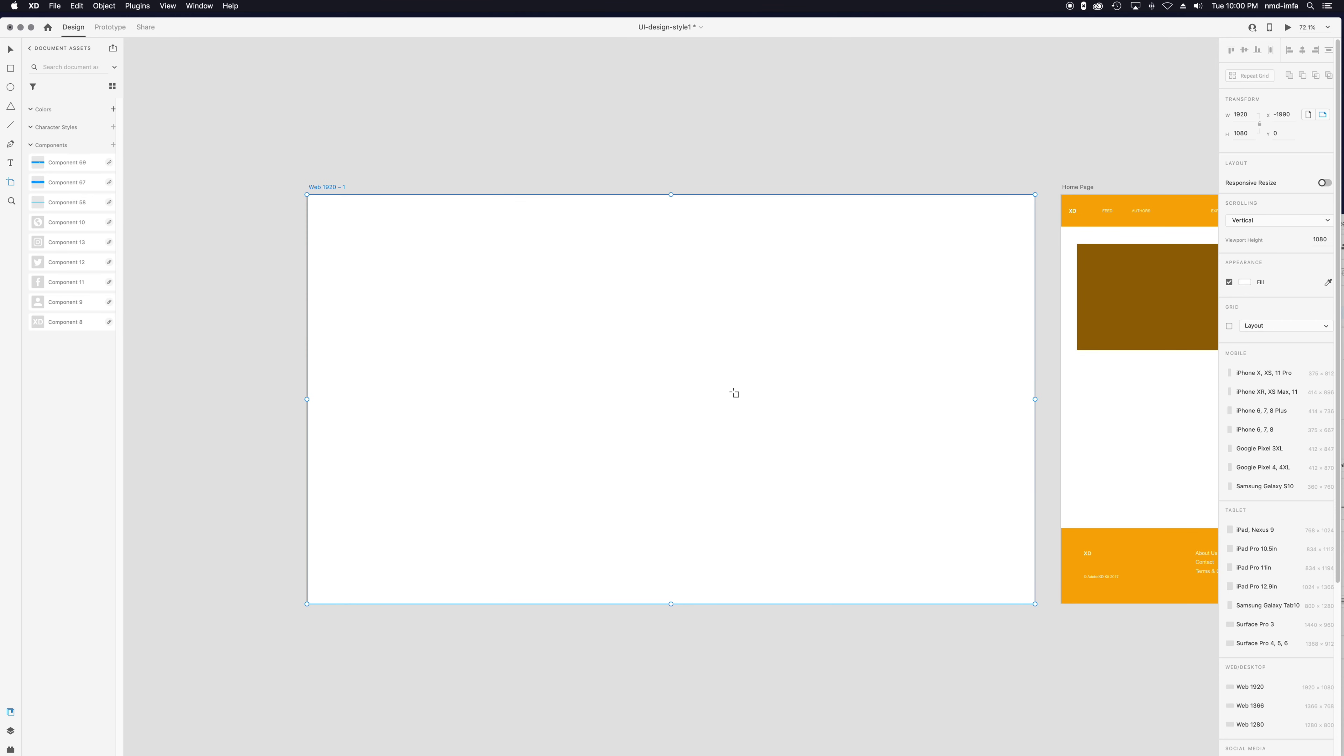
scroll(739, 394, "down", 3)
scroll(740, 393, "down", 1)
key("space")
left_click_drag(889, 414, 552, 362)
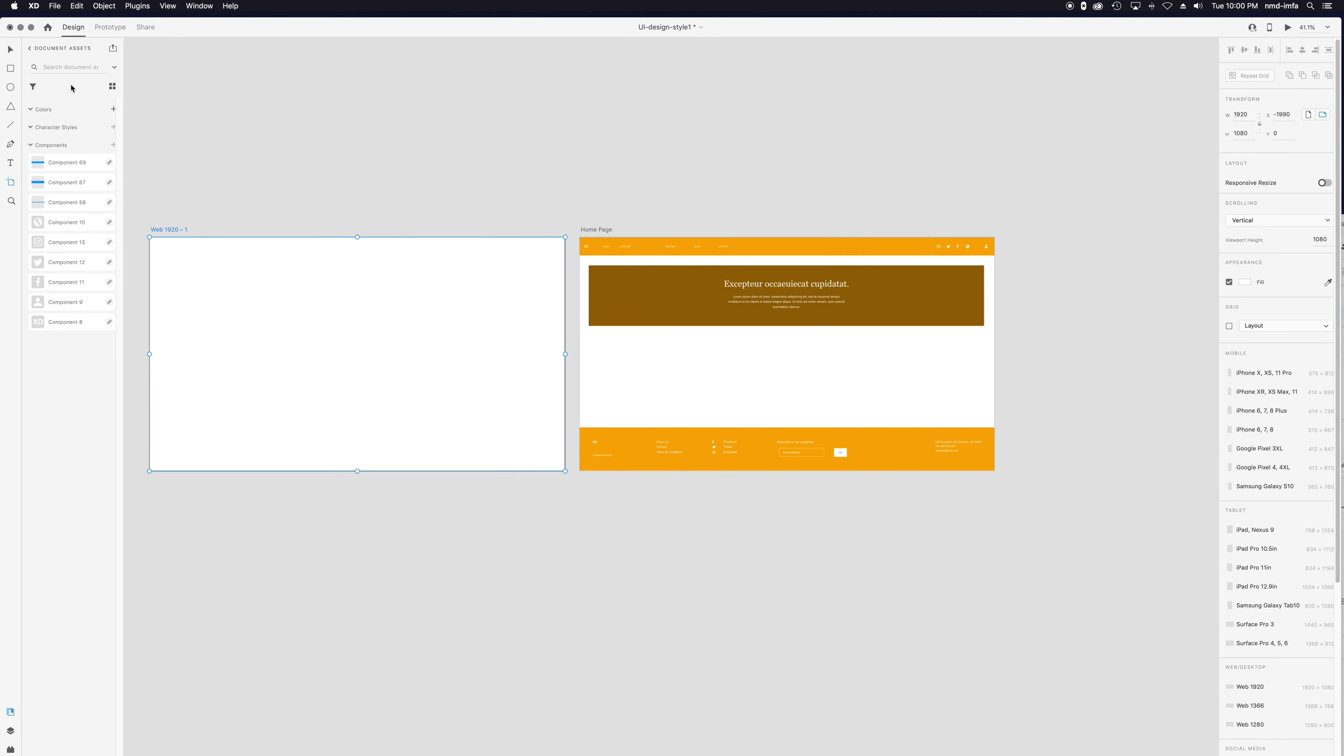
Step: Move the blank Web 1920 – 1 artboard to the other side of Home Page so it follows it on the right
left_click(12, 50)
left_click_drag(212, 320, 1072, 342)
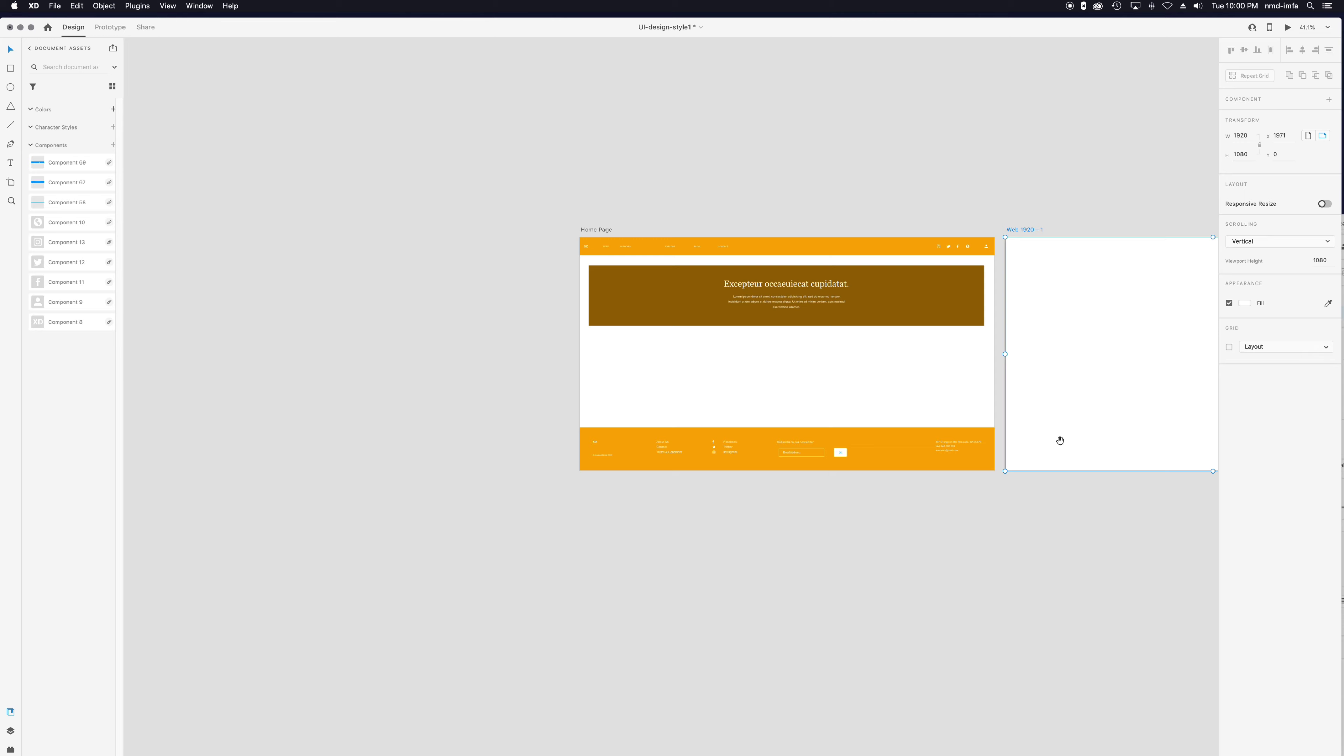
scroll(1068, 417, "right", 10)
scroll(1068, 417, "down", 3)
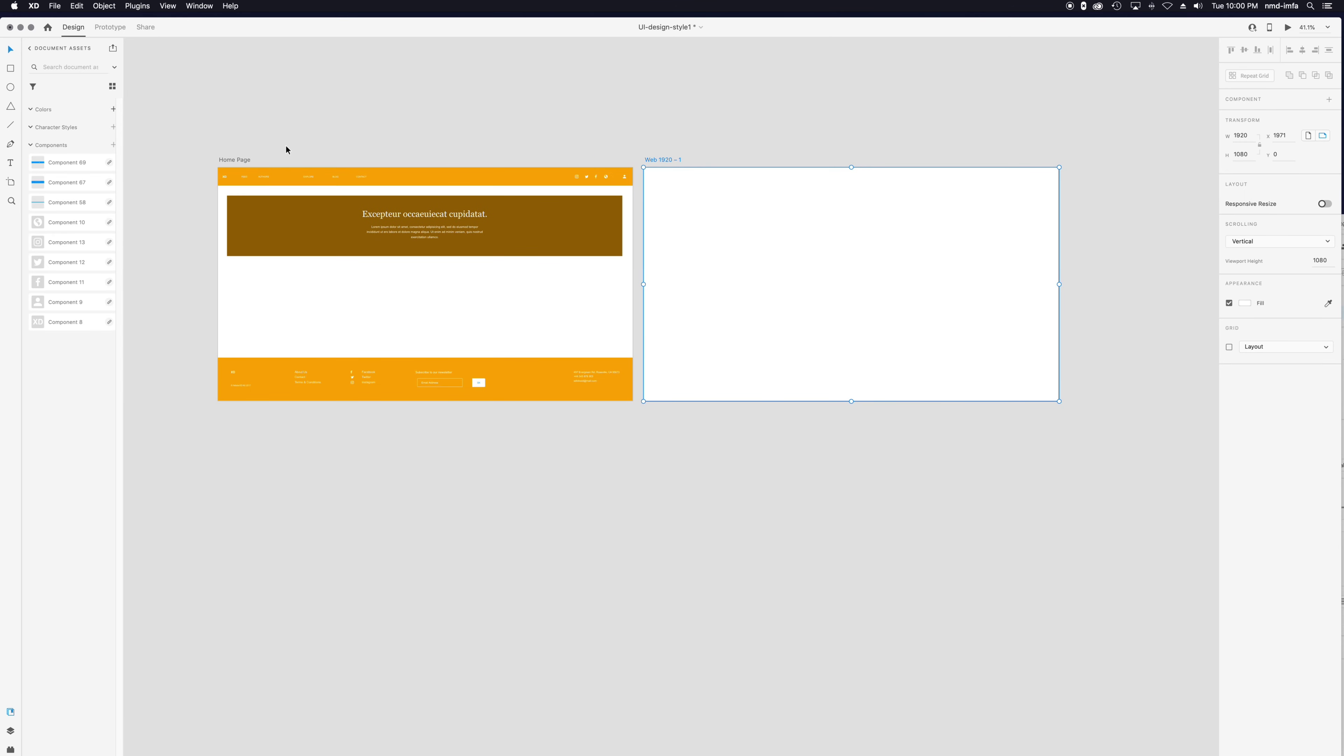
Step: Copy the orange navigation bar from Home Page onto the Web 1920 – 1 artboard
left_click(424, 180)
left_click(913, 243)
key("super+v")
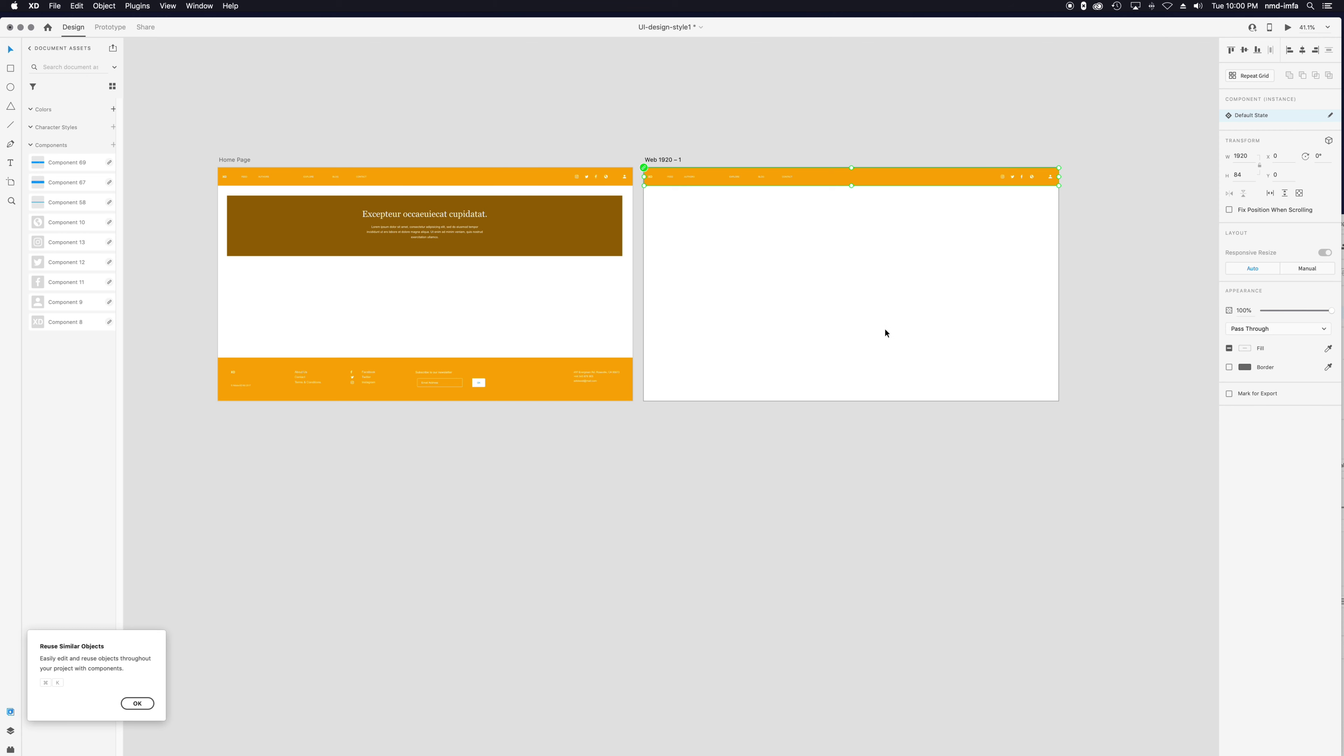
Step: Copy the orange footer from Home Page onto the Web 1920 – 1 artboard and dismiss the tip about reusing similar objects
left_click(541, 395)
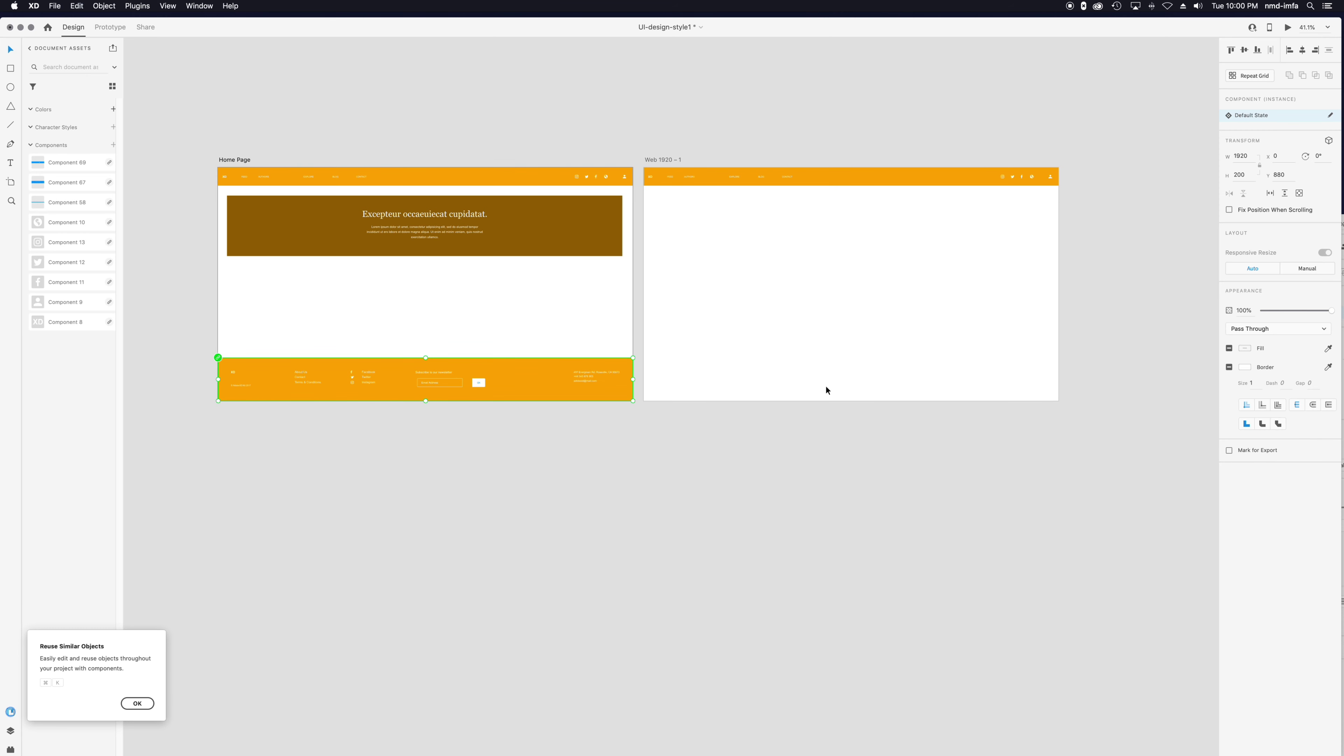
left_click(792, 391)
key("super+v")
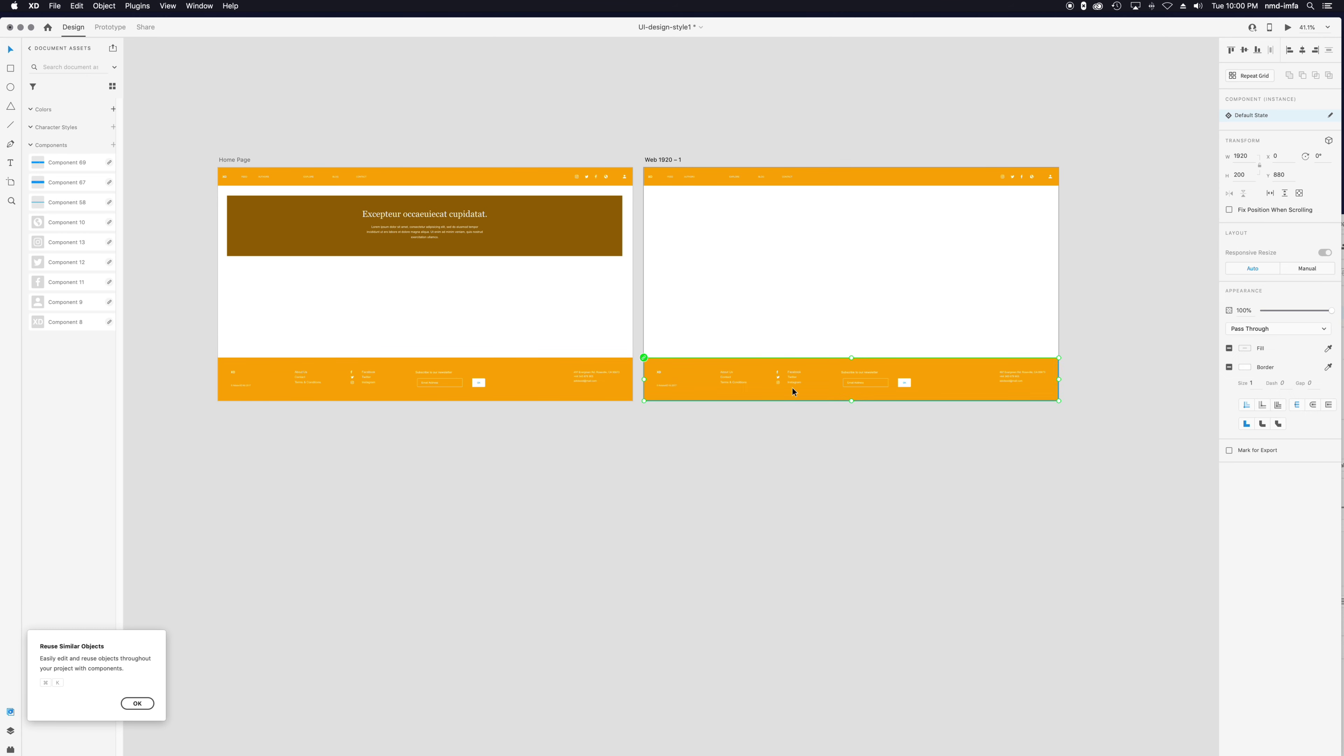
left_click(773, 488)
scroll(862, 363, "up", 1)
scroll(863, 366, "up", 3)
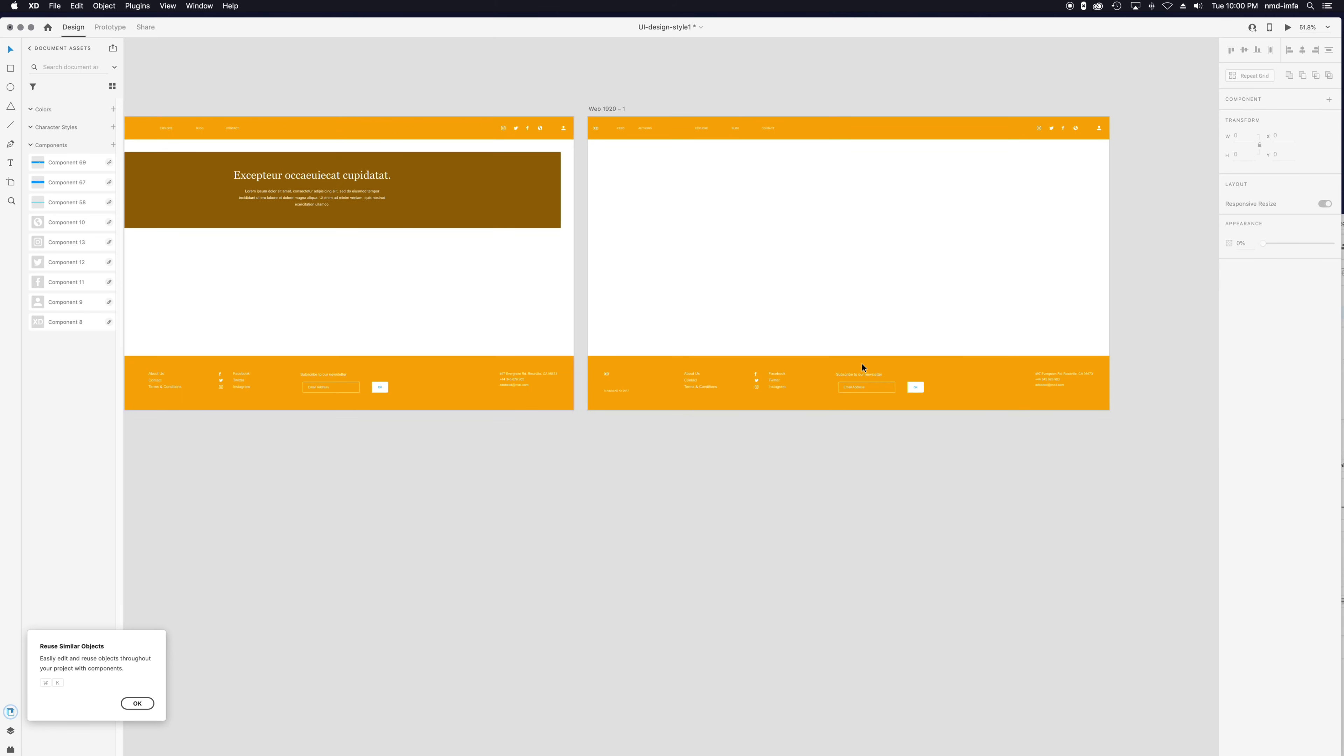
left_click_drag(760, 282, 742, 366)
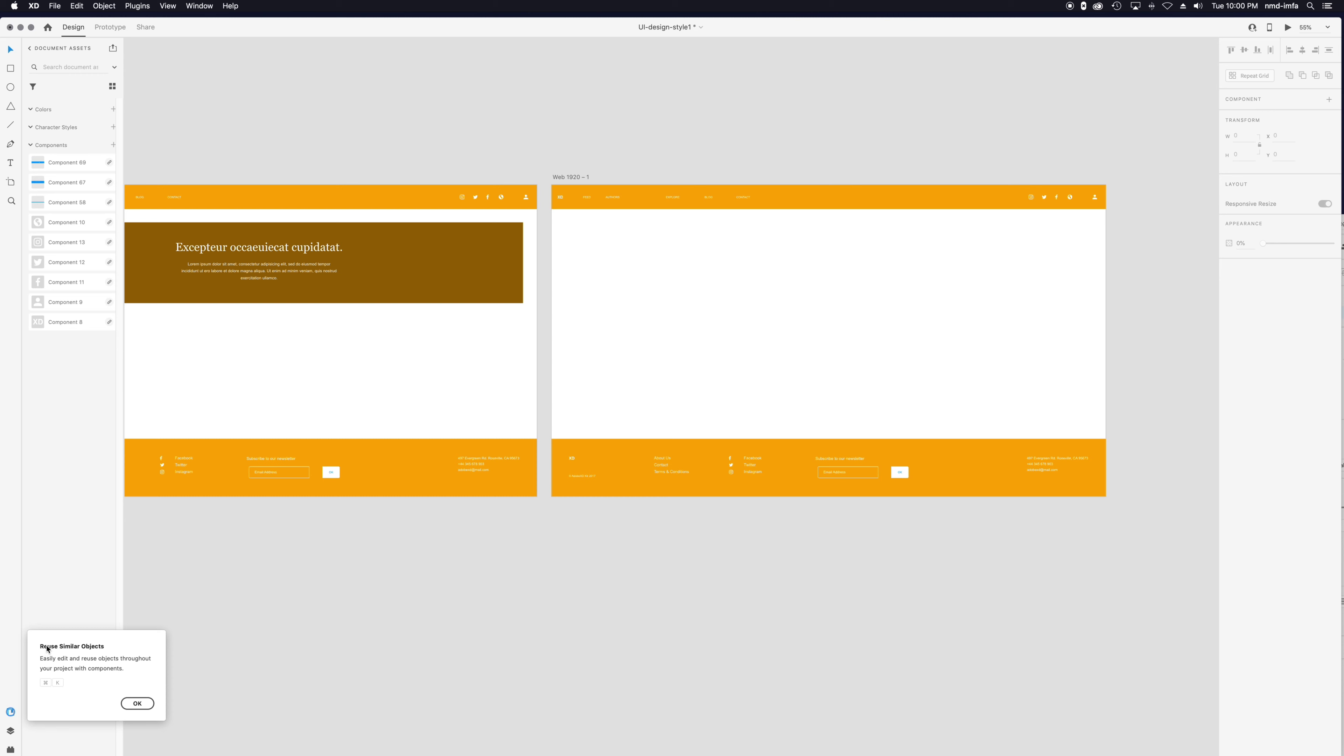
left_click(137, 704)
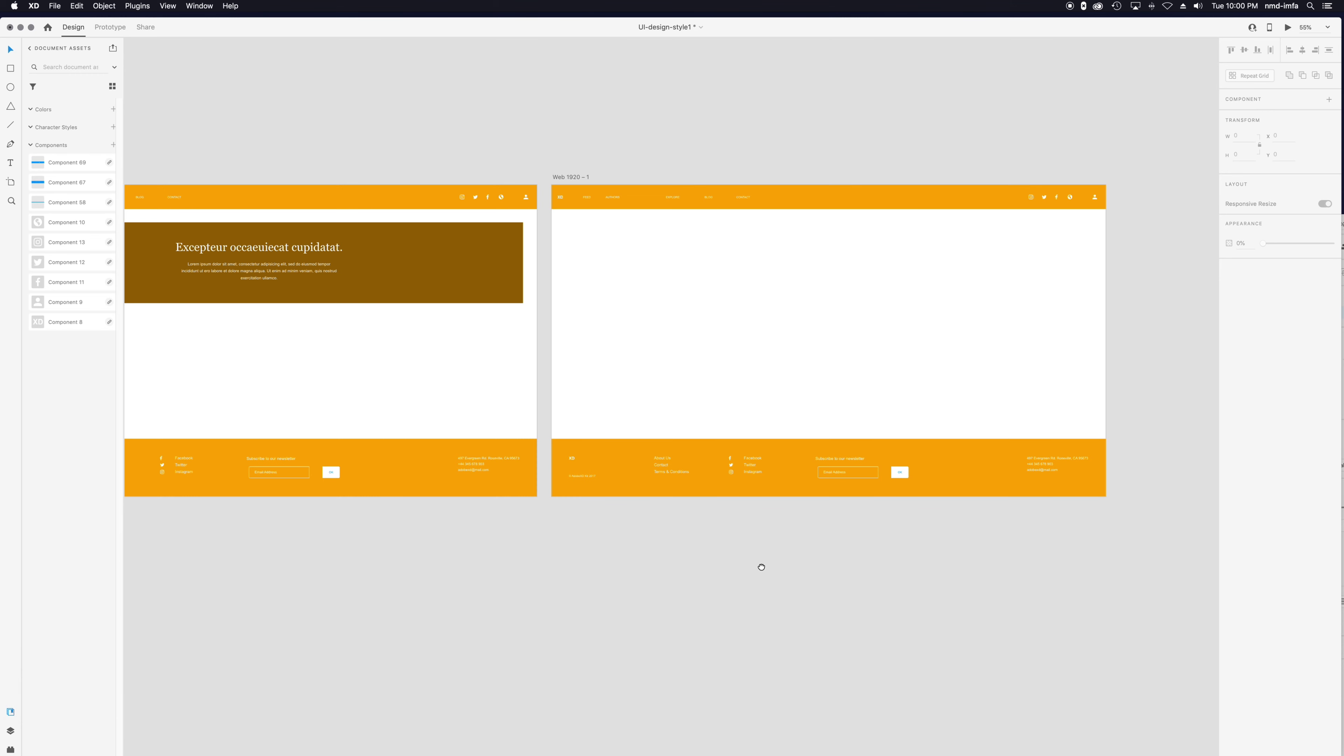
left_click_drag(761, 567, 631, 545)
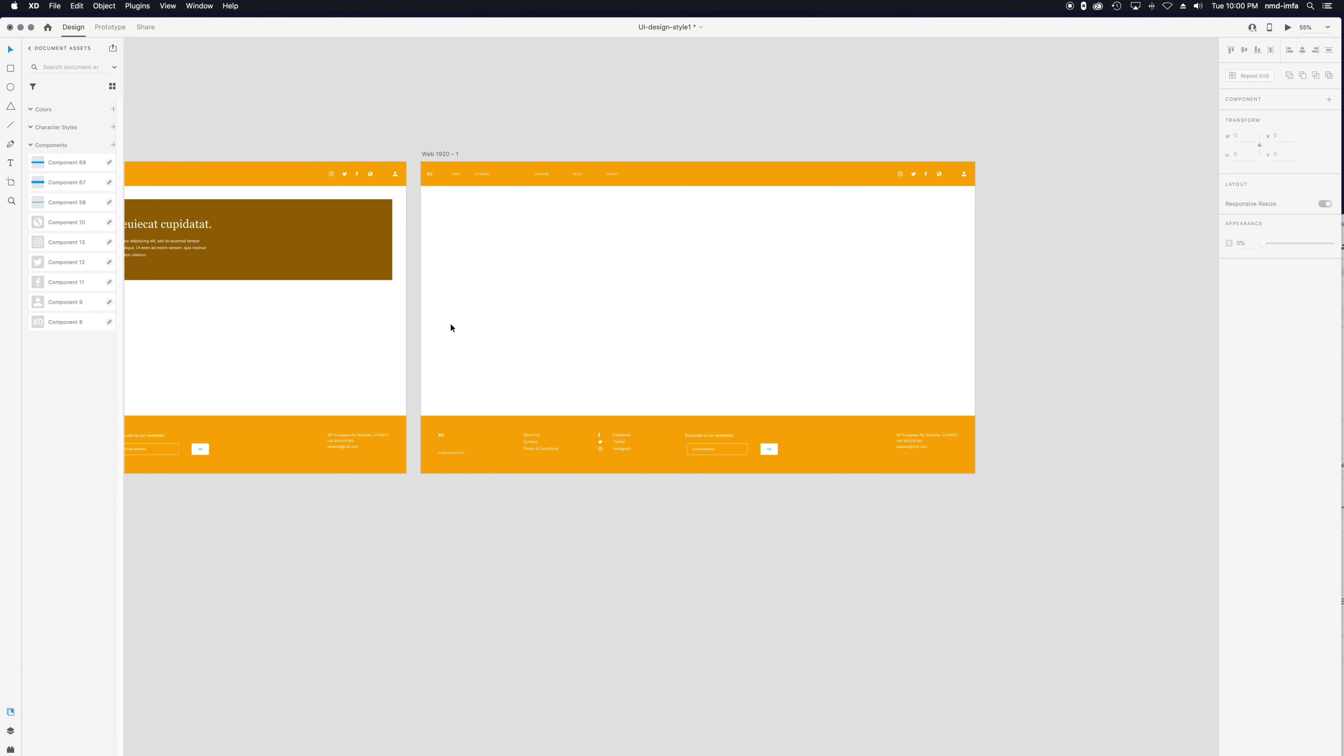
Step: Switch to the Wires - Web document and look through its Call to Action & Footers artboards
left_click_drag(1112, 27, 1024, 4)
left_click(1280, 225)
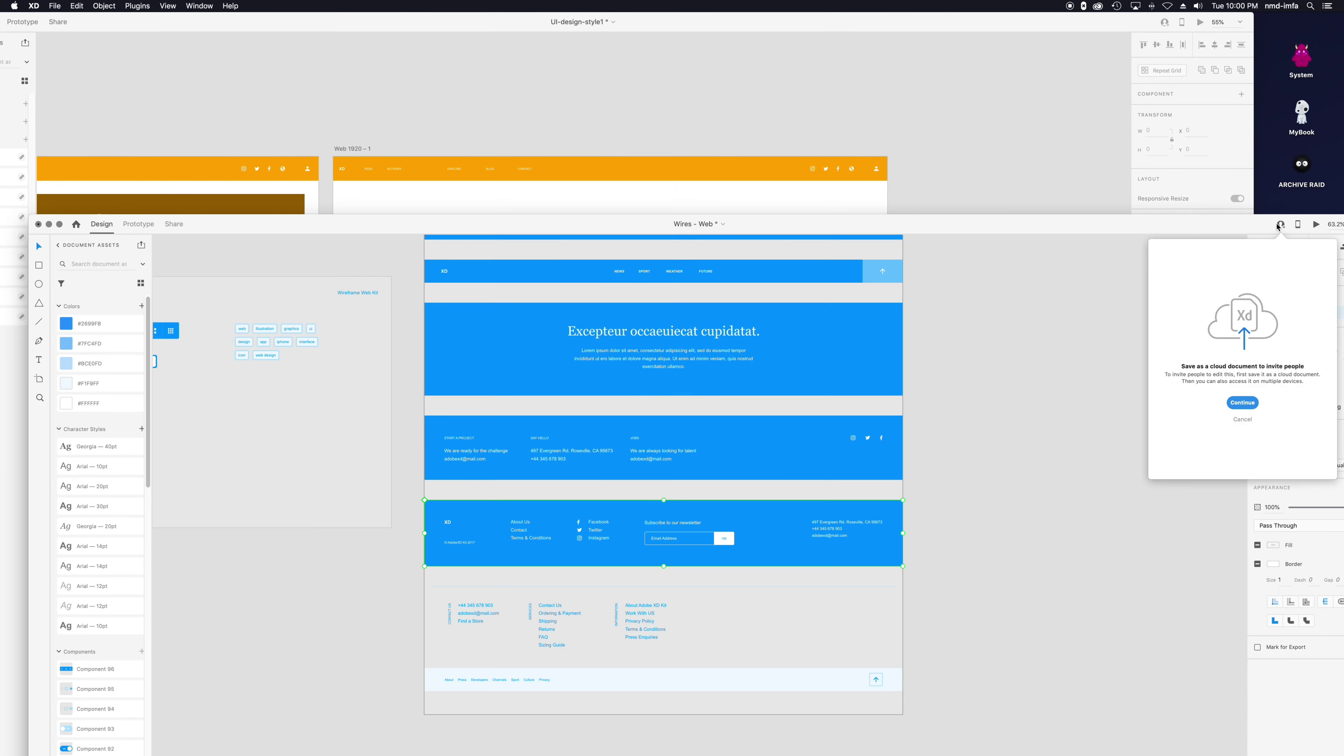
left_click_drag(999, 471, 501, 456)
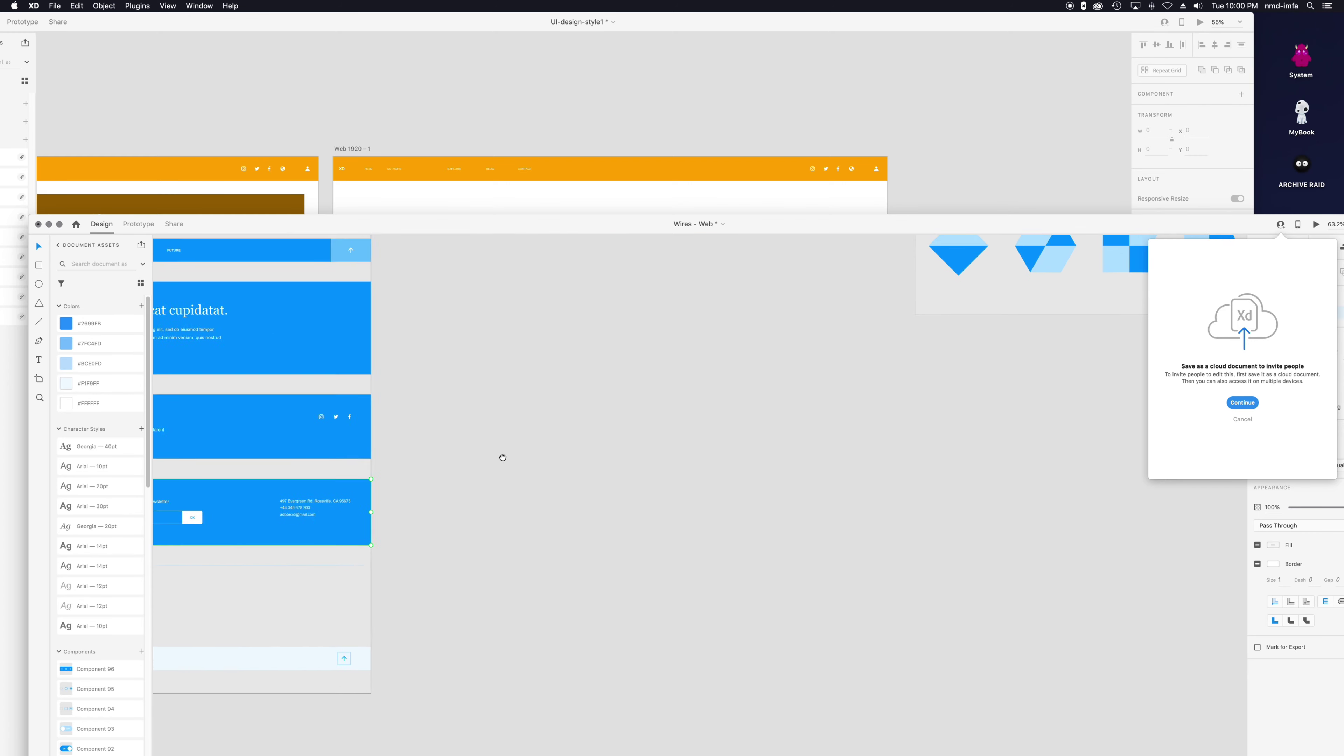
scroll(609, 580, "right", 10)
scroll(622, 570, "down", 10)
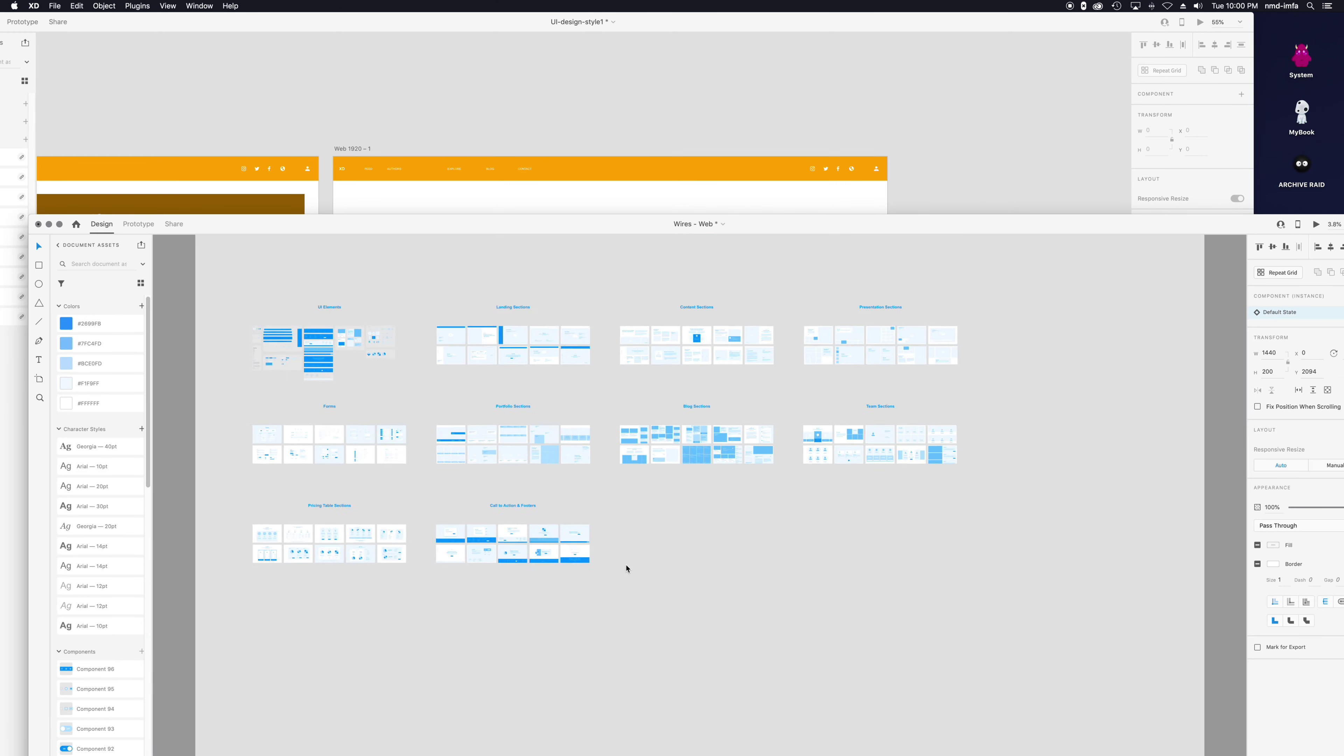
scroll(624, 569, "up", 5)
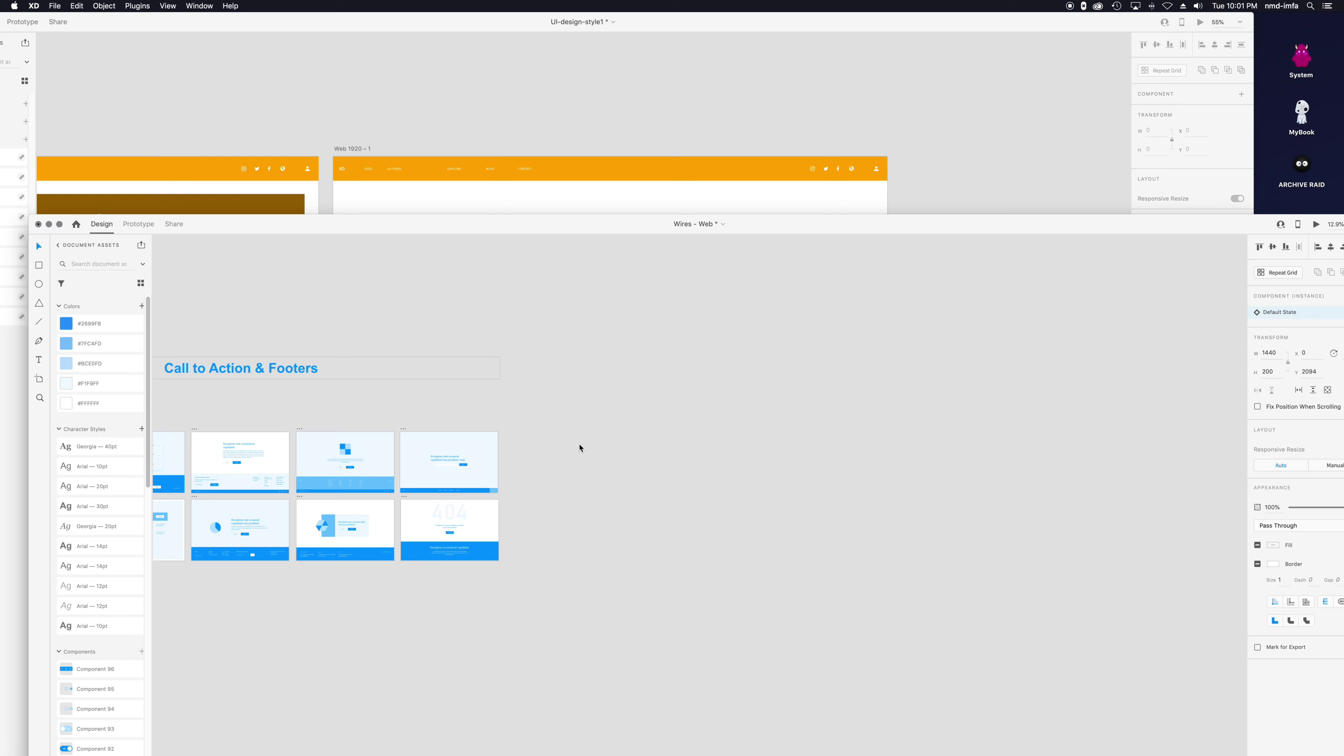
left_click_drag(566, 412, 926, 375)
scroll(574, 449, "up", 4)
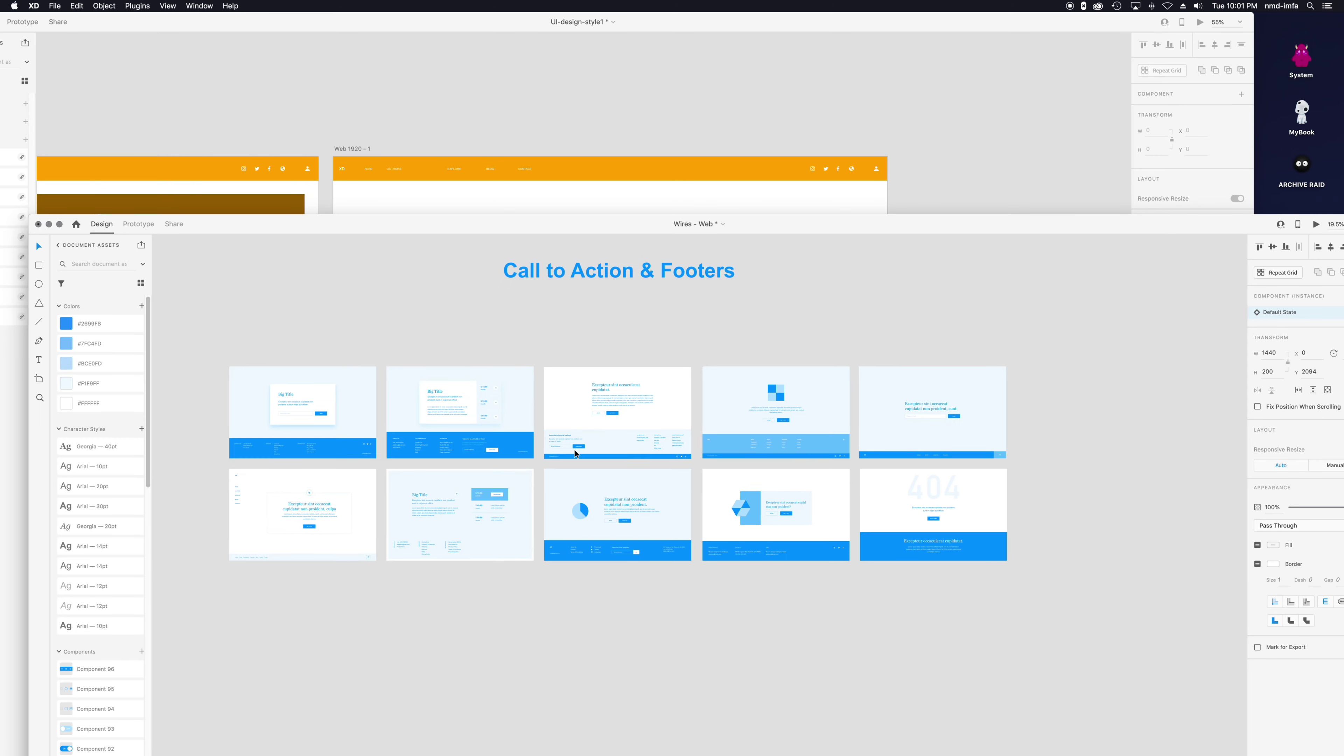
scroll(574, 450, "up", 5)
Step: Copy the Big Title pricing card from artboard 2 Call to Action & Footers into the middle of Web 1920 – 1 and dismiss the Repeat Grid tip
left_click(408, 374)
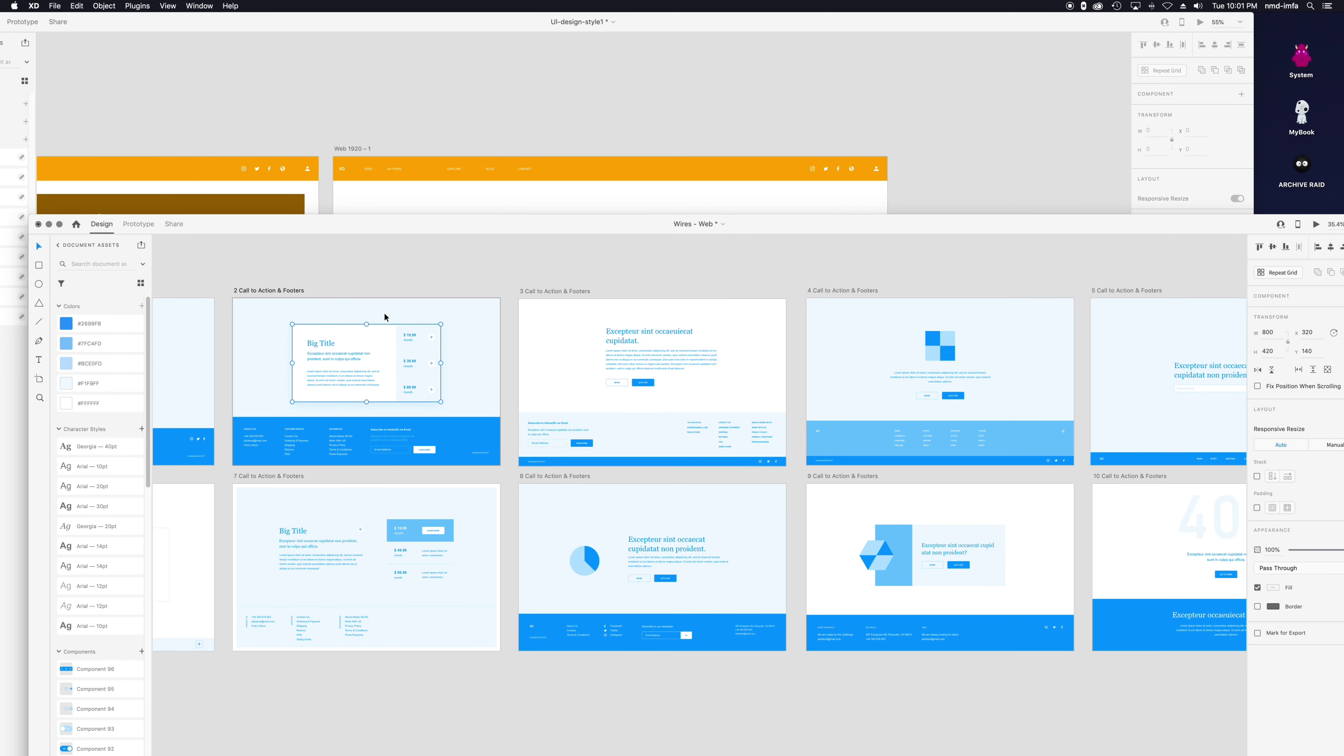
left_click(516, 207)
key("super+v")
left_click_drag(567, 381, 616, 276)
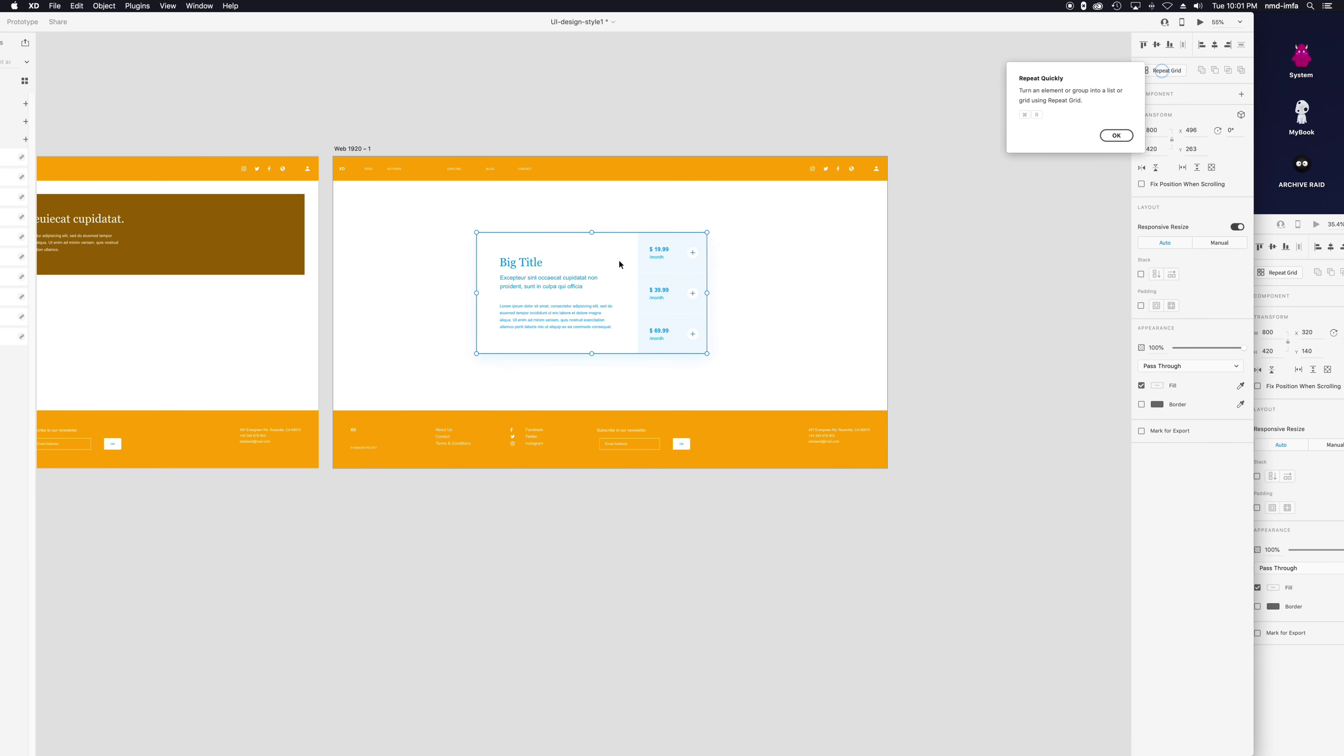
left_click_drag(541, 27, 633, 35)
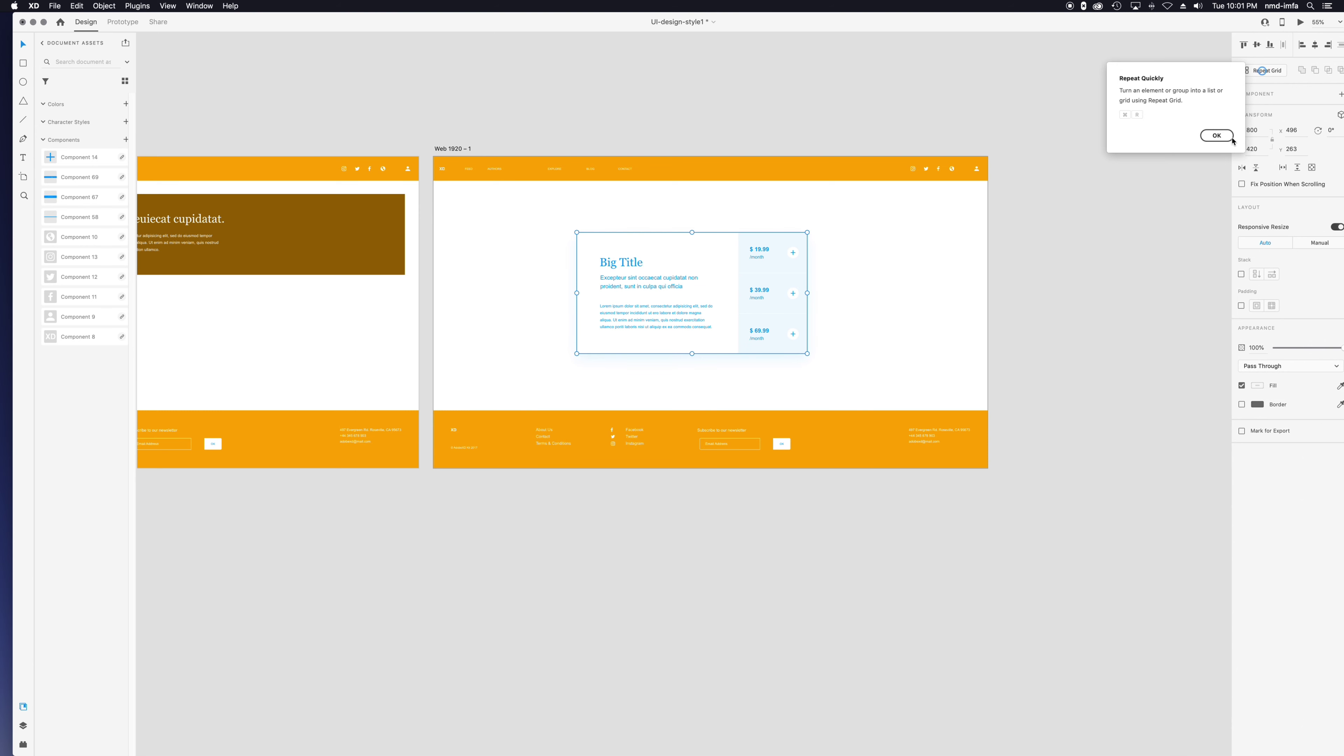
left_click(1218, 136)
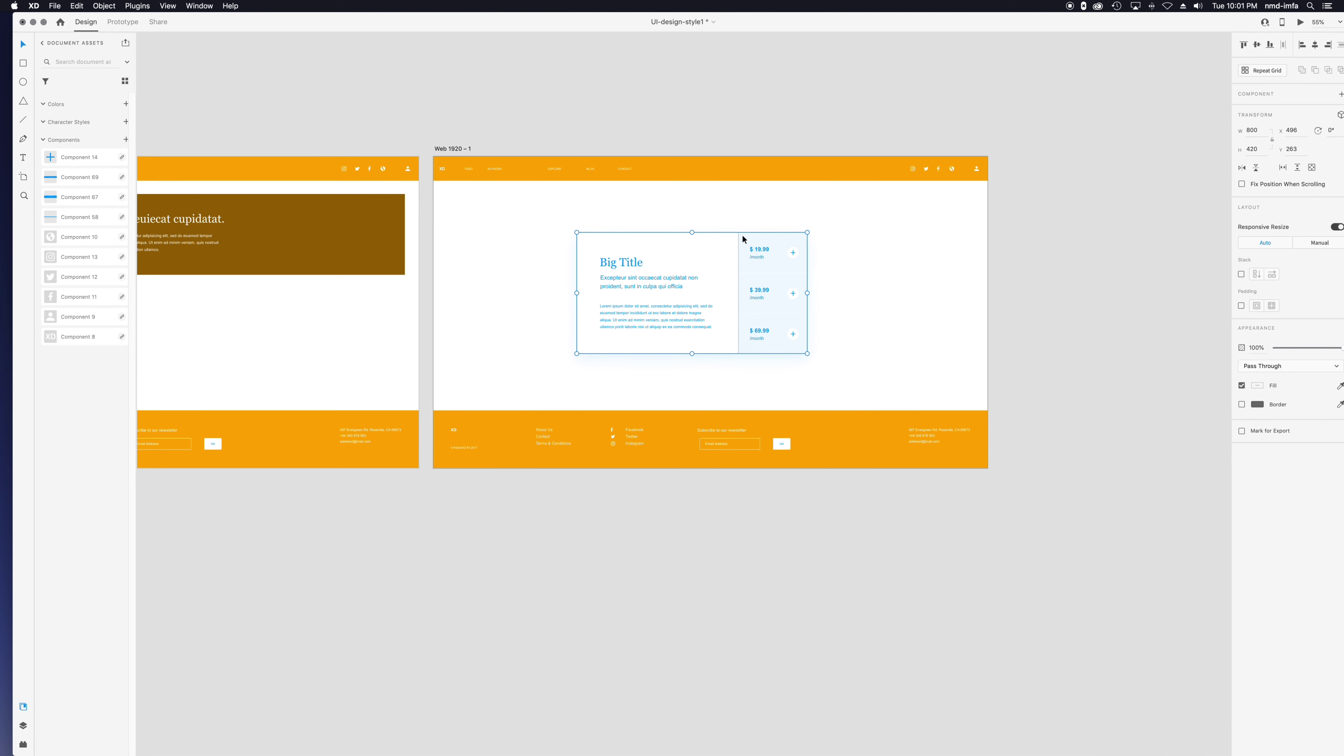
Step: Enlarge the Big Title pricing card on Web 1920 – 1 from its centre to about 1330 × 462
left_click_drag(805, 234, 884, 226)
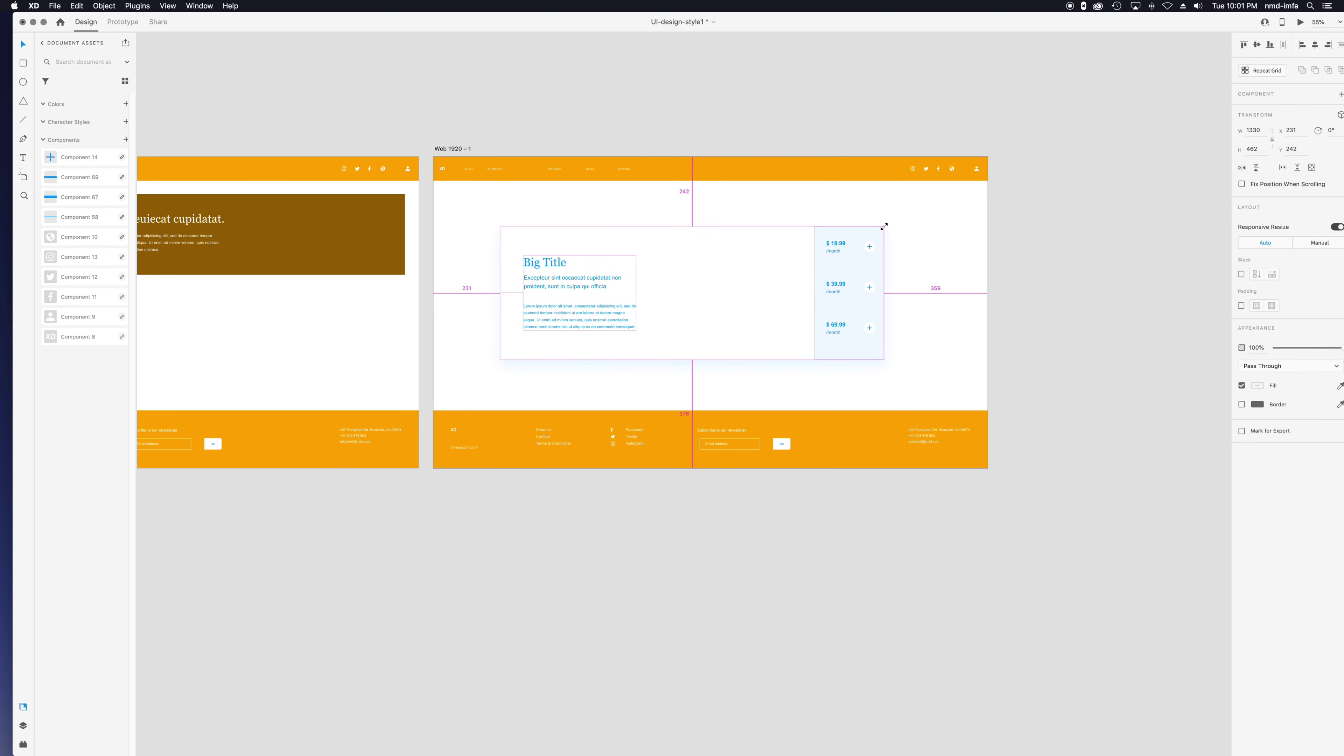
left_click(672, 592)
scroll(576, 464, "down", 3)
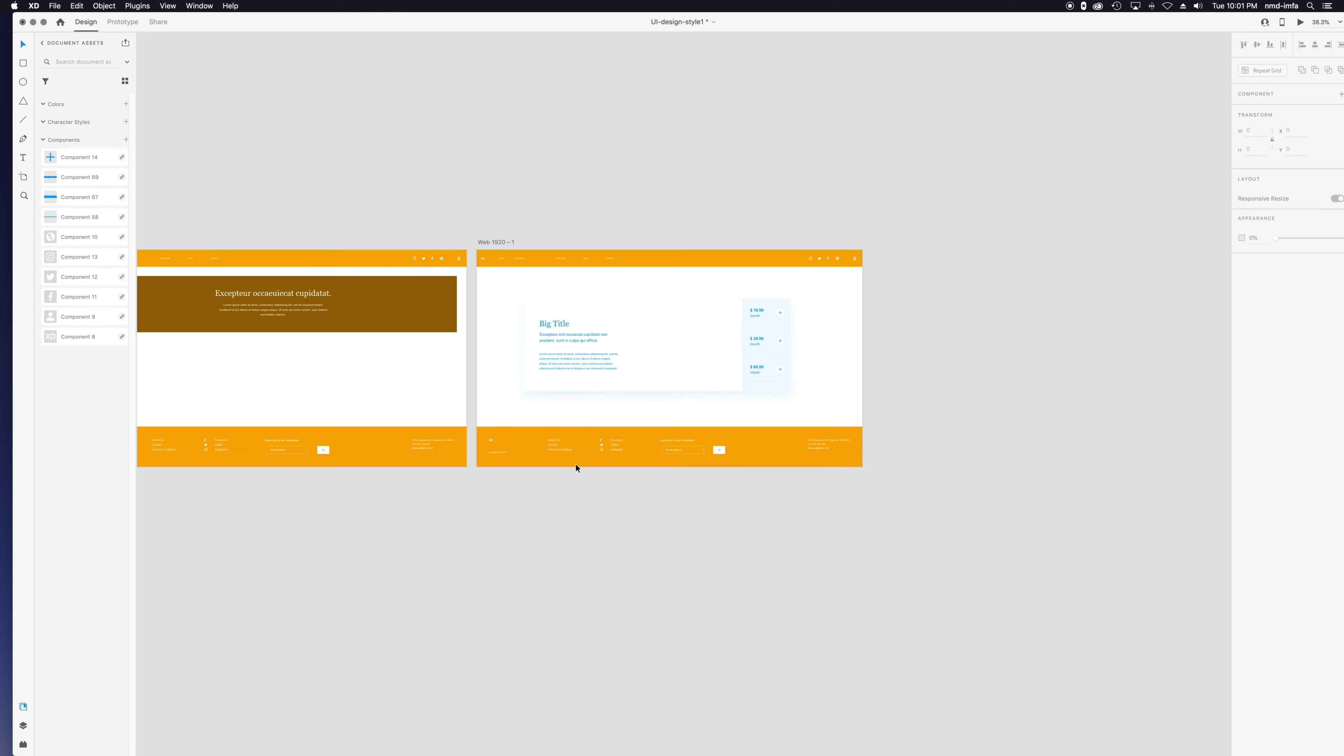
left_click_drag(699, 646, 546, 642)
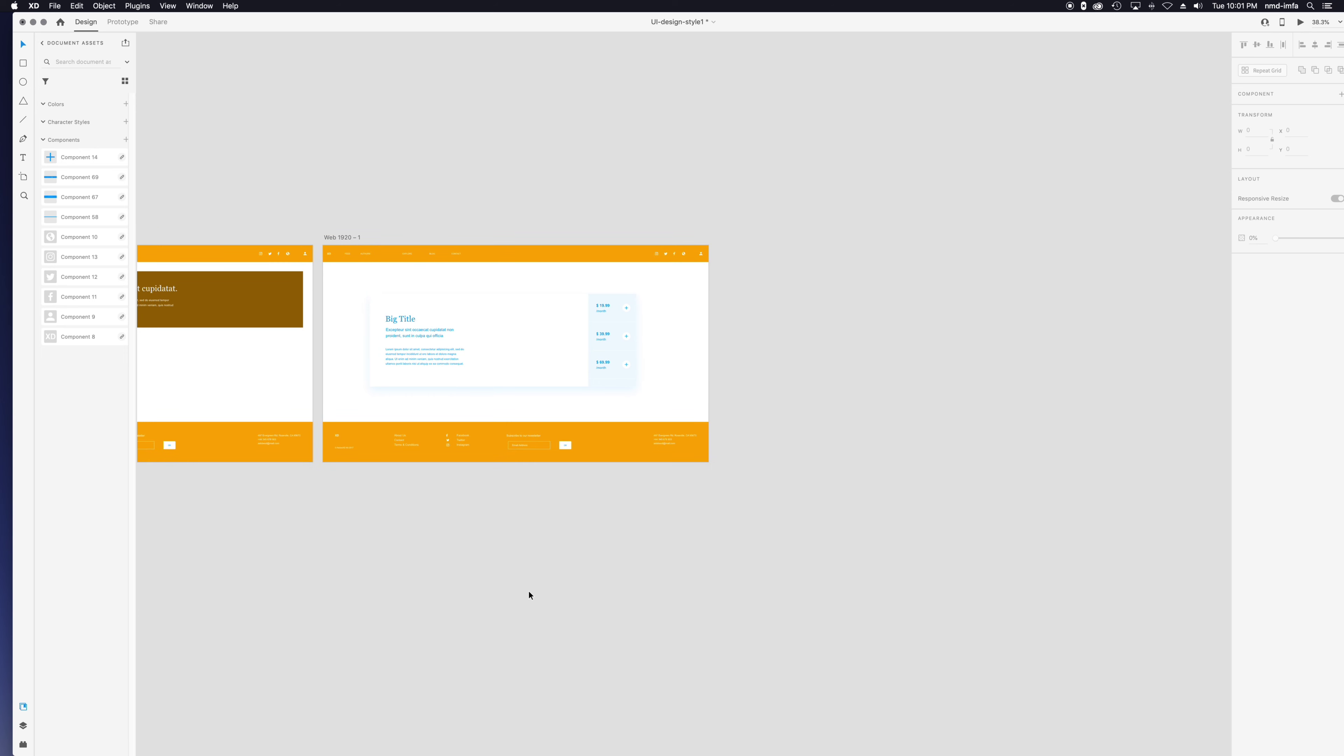
Step: Add another blank 1920 × 1080 artboard after Web 1920 – 1
left_click(23, 178)
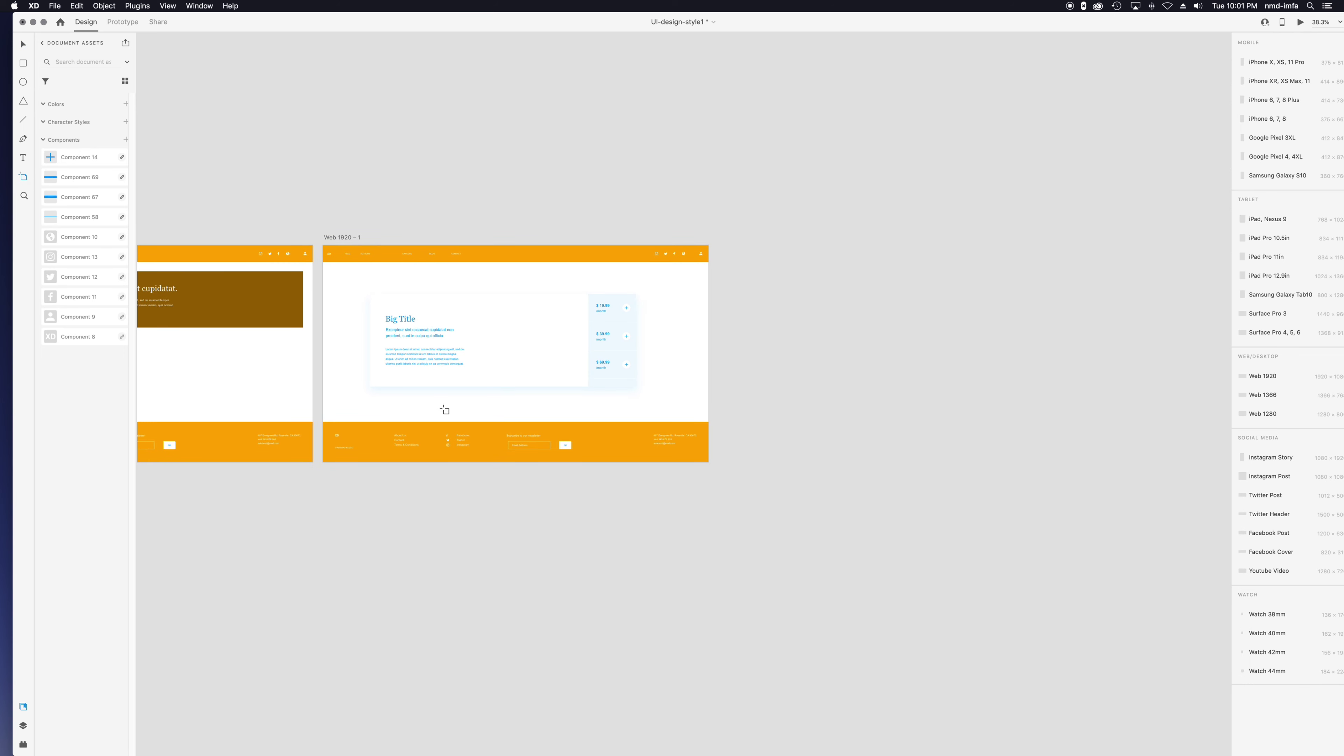
left_click_drag(398, 405, 550, 407)
key("super+z")
left_click(436, 419)
left_click_drag(906, 543, 825, 549)
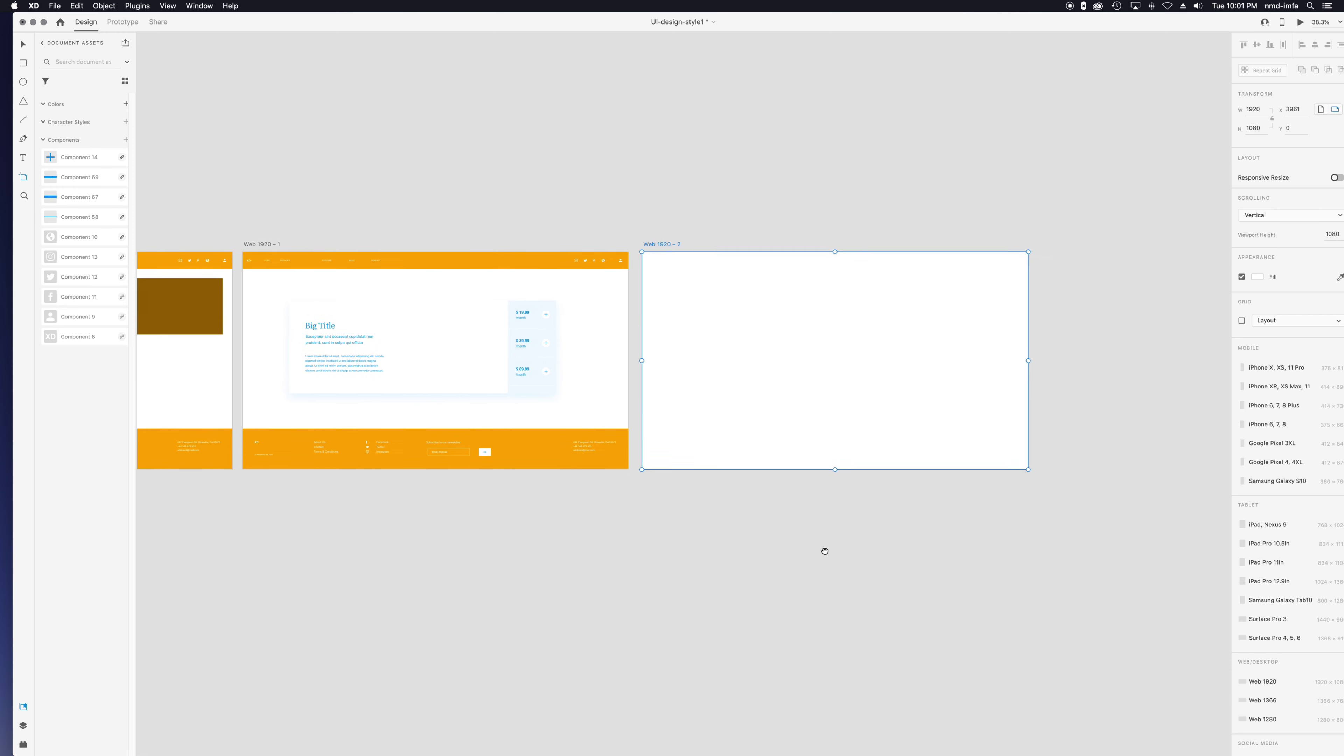
Step: Copy the navigation bar and footer together from Web 1920 – 1 onto the blank Web 1920 – 2 artboard
left_click(23, 45)
left_click(447, 259)
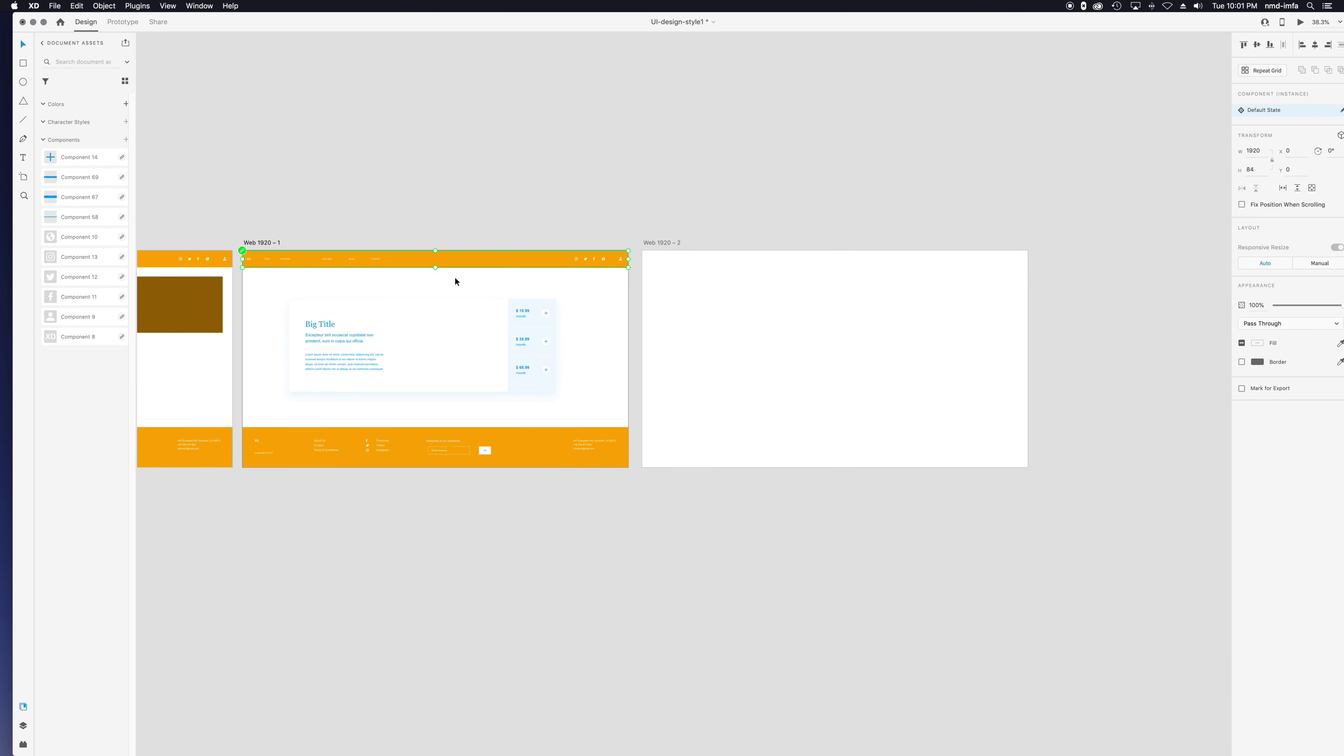
left_click(540, 444, "shift")
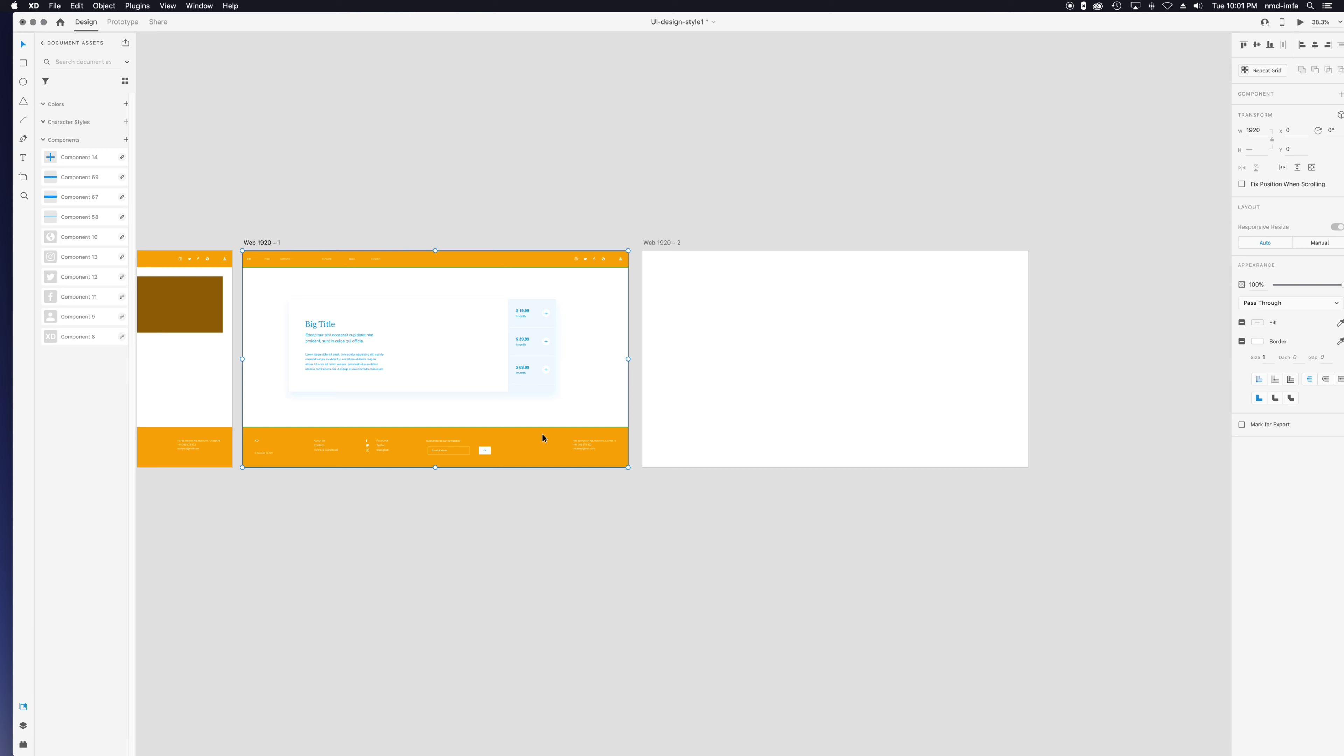
left_click(802, 339)
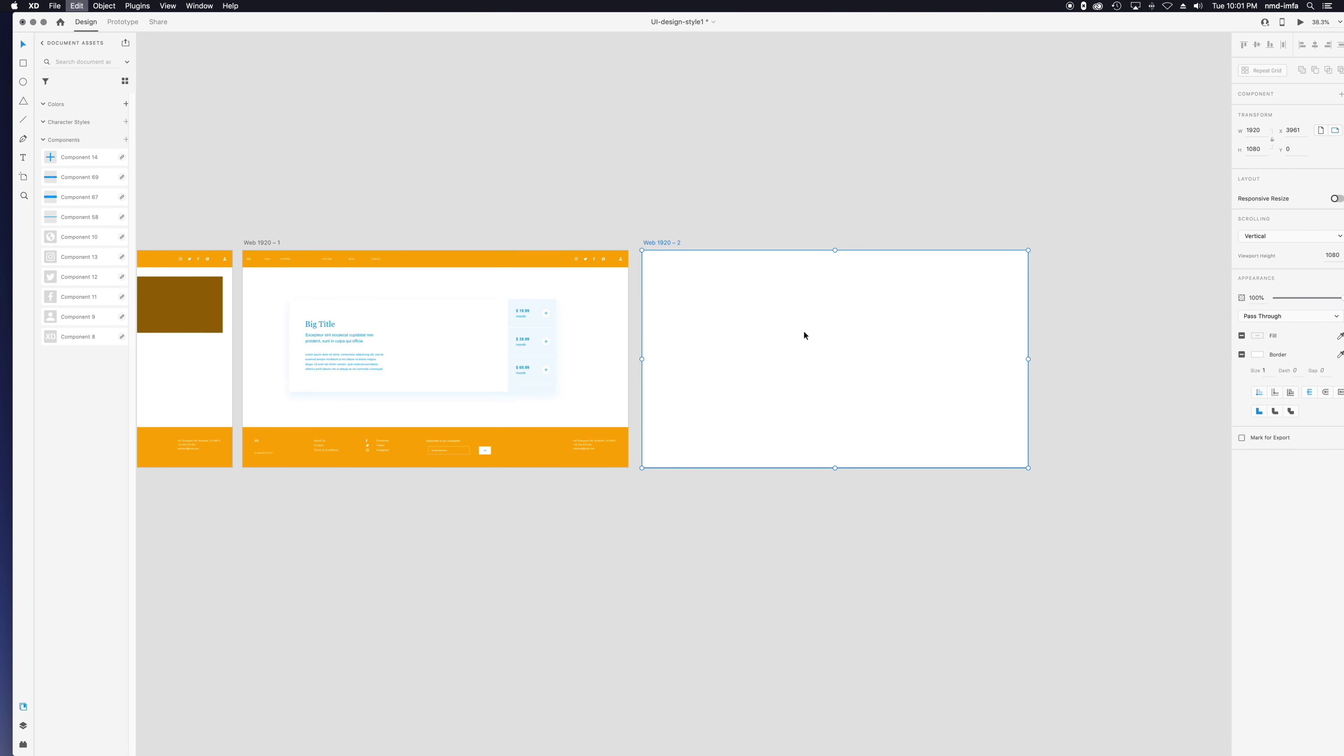
key("super+v")
left_click_drag(827, 544, 766, 448)
Step: Switch to the Wires - Web document and examine the Blog Sections layouts for a card grid
left_click_drag(1066, 23, 1043, 373)
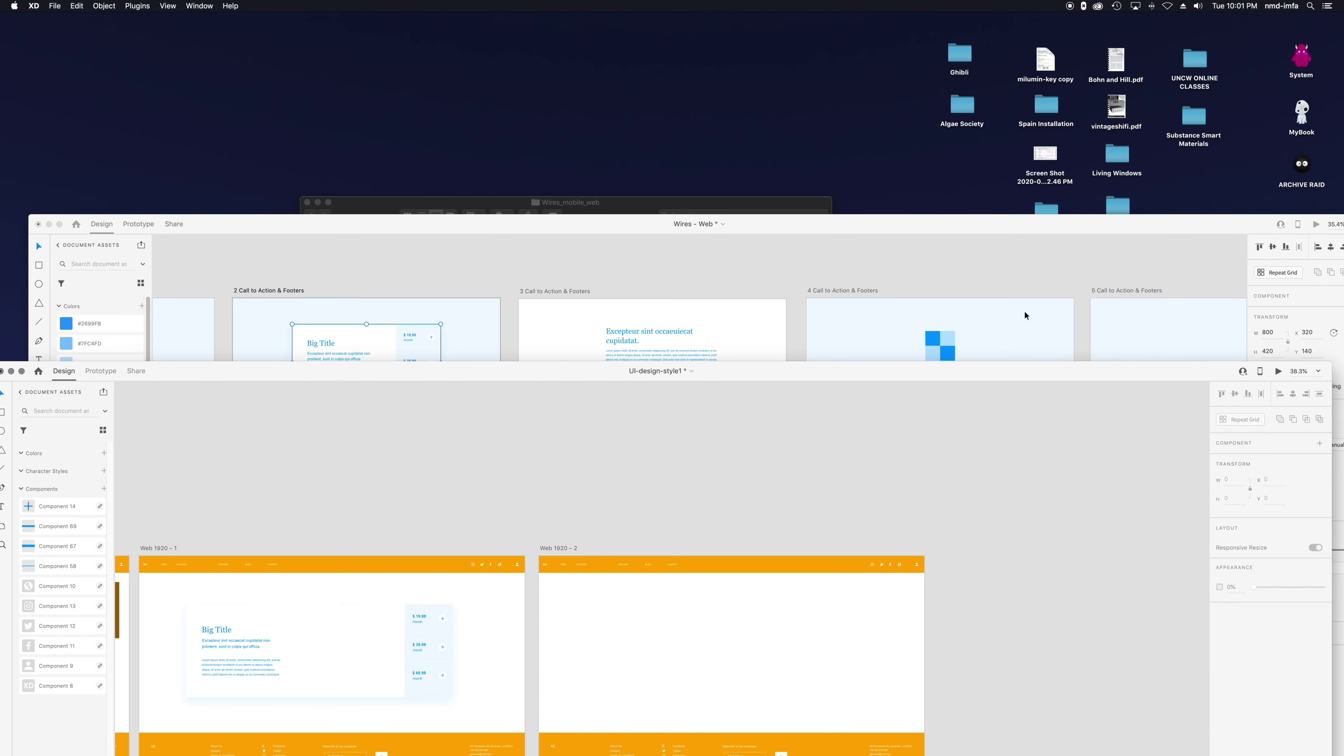
left_click_drag(978, 219, 881, 118)
scroll(731, 399, "down", 2)
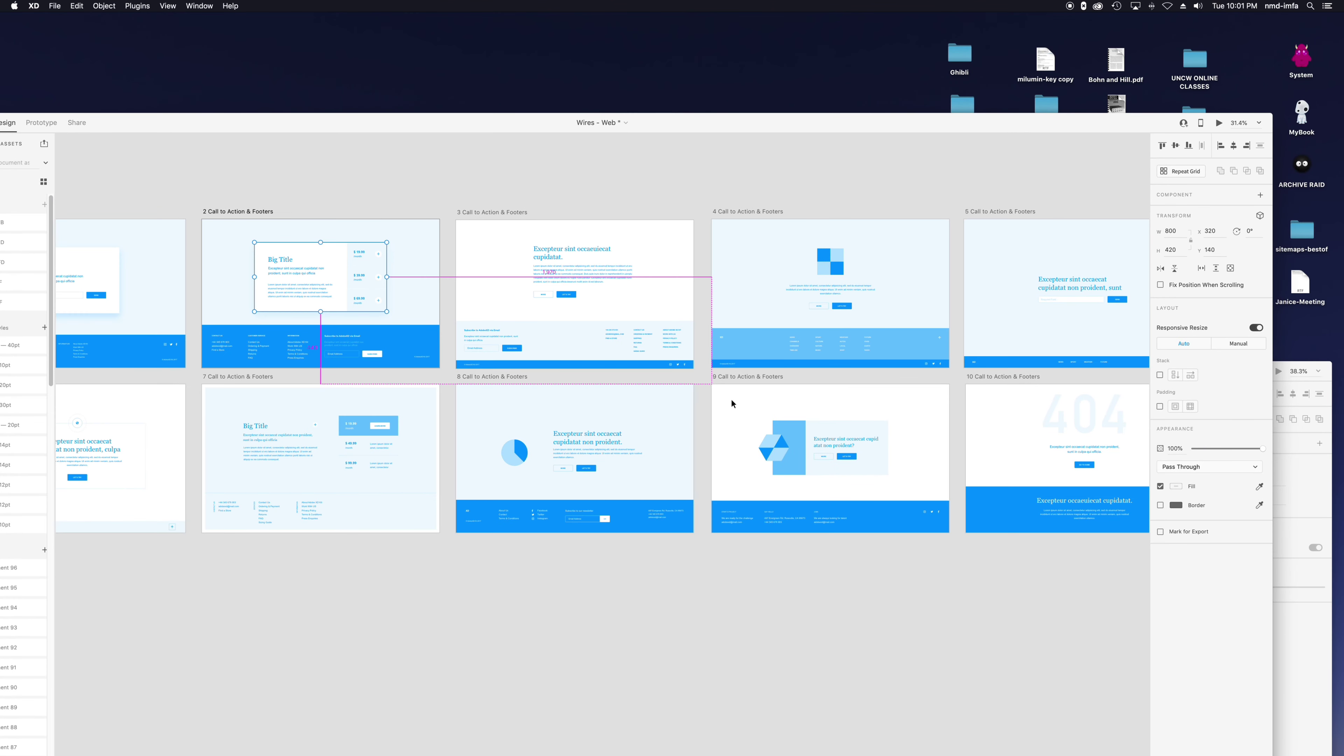
left_click_drag(720, 468, 614, 717)
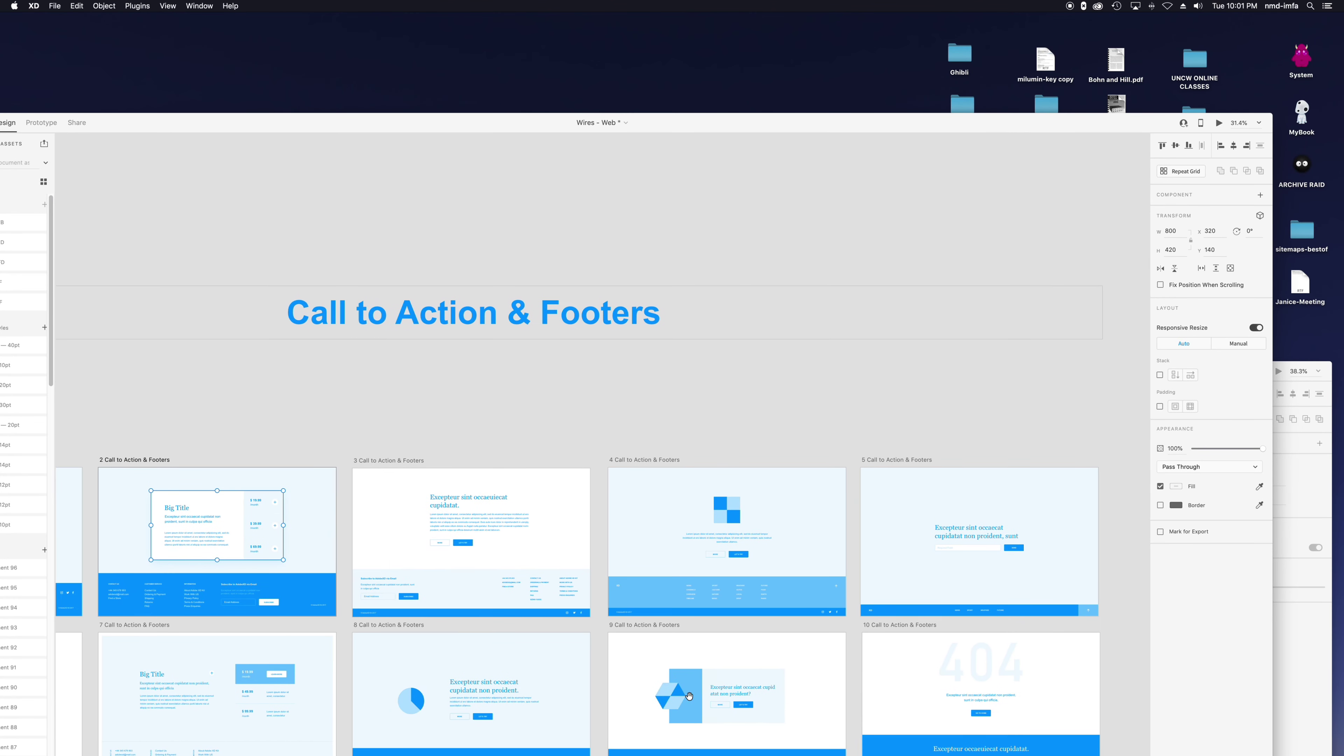
scroll(678, 670, "down", 5)
scroll(678, 669, "down", 4)
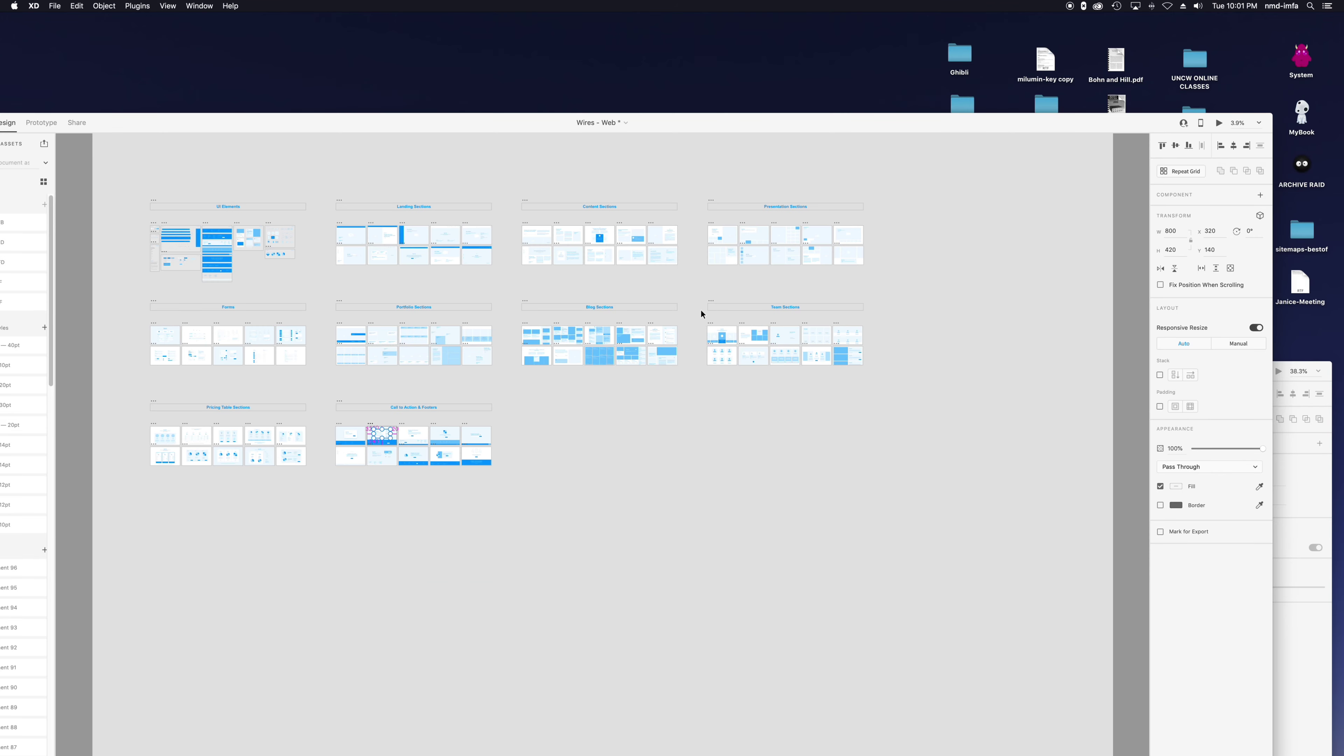
scroll(670, 324, "up", 3)
scroll(620, 339, "up", 6)
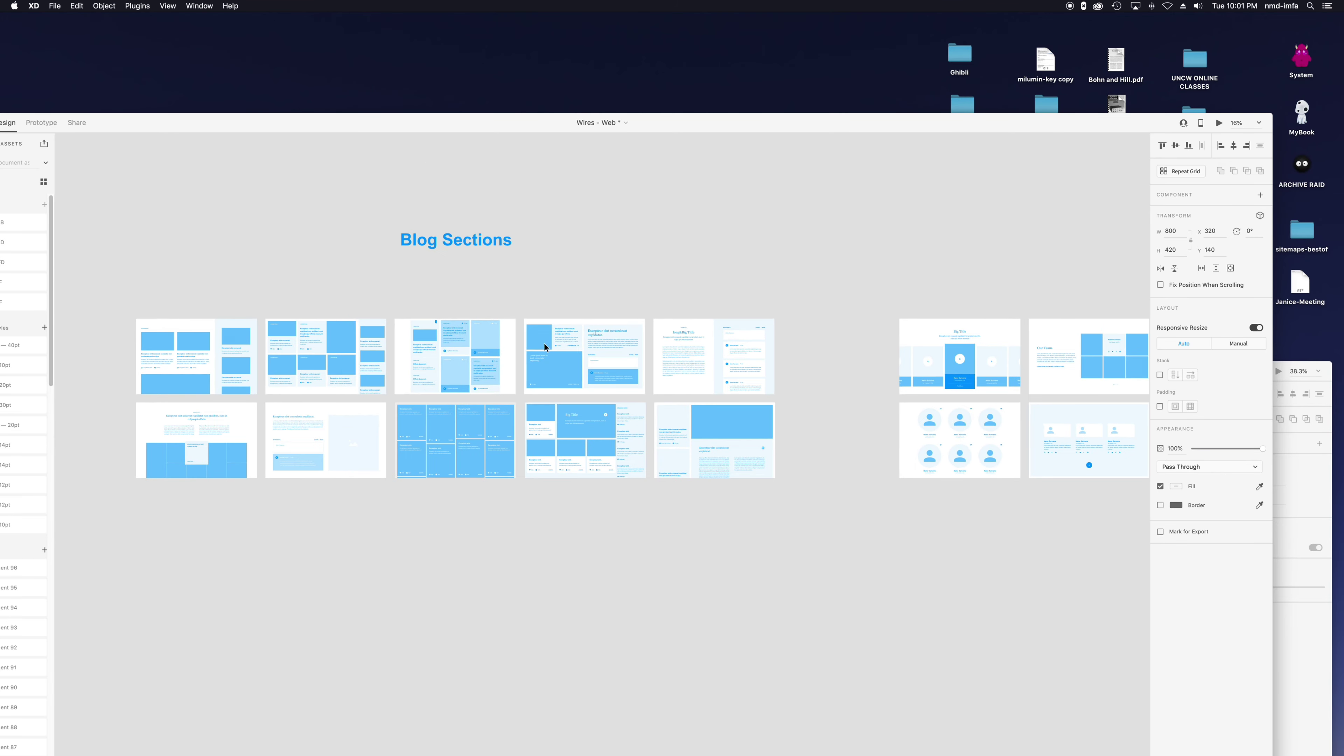
left_click_drag(408, 357, 710, 379)
scroll(637, 401, "up", 2)
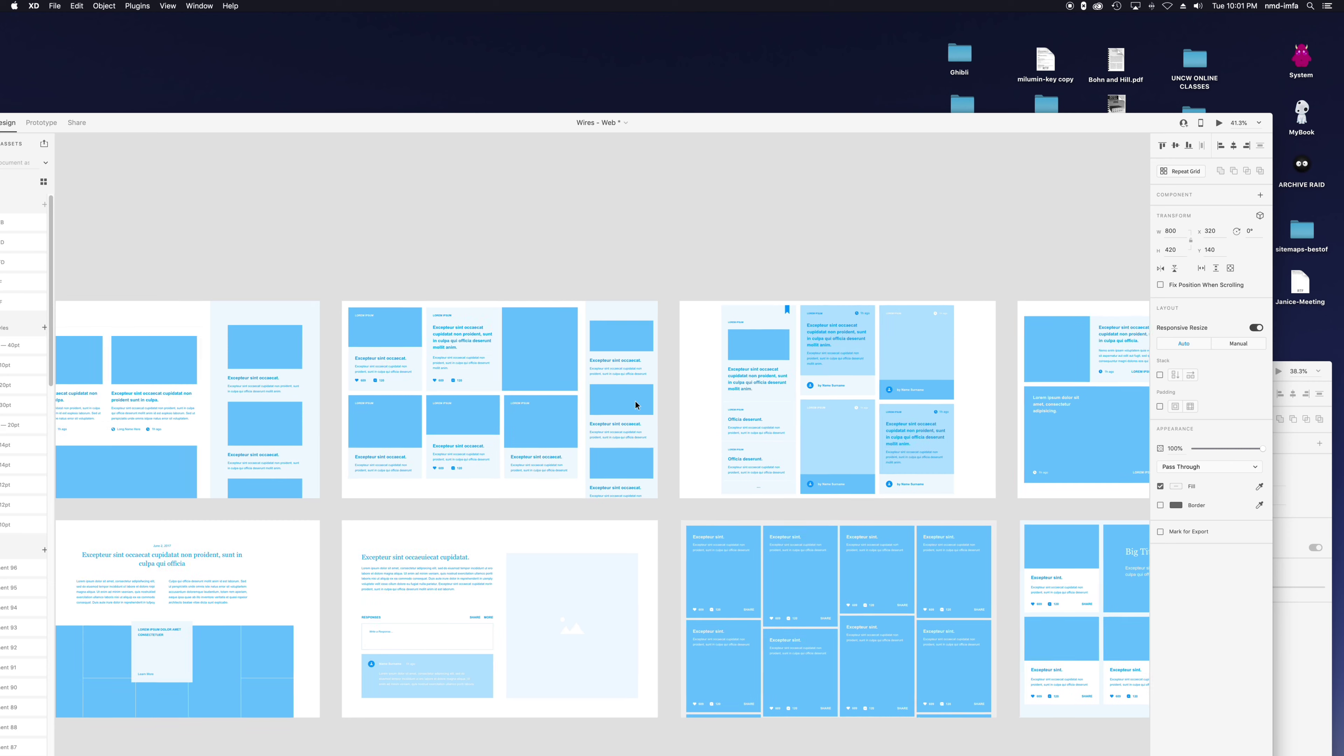
Step: Copy the six-card blog grid from artboard 2 Blog in Wires - Web onto Web 1920 – 2 in UI-design-style1
left_click(393, 349)
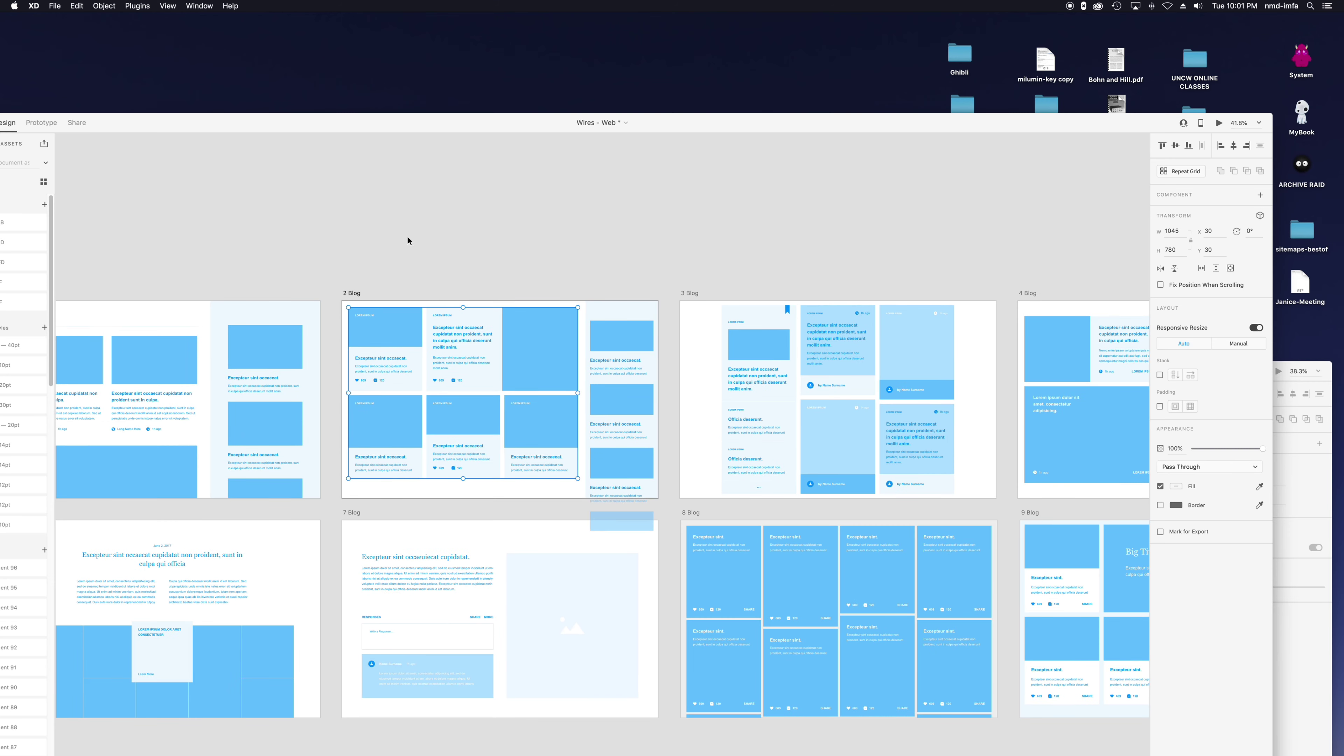
left_click_drag(405, 132, 1042, 88)
left_click_drag(532, 368, 466, 44)
left_click(644, 371)
key("super+v")
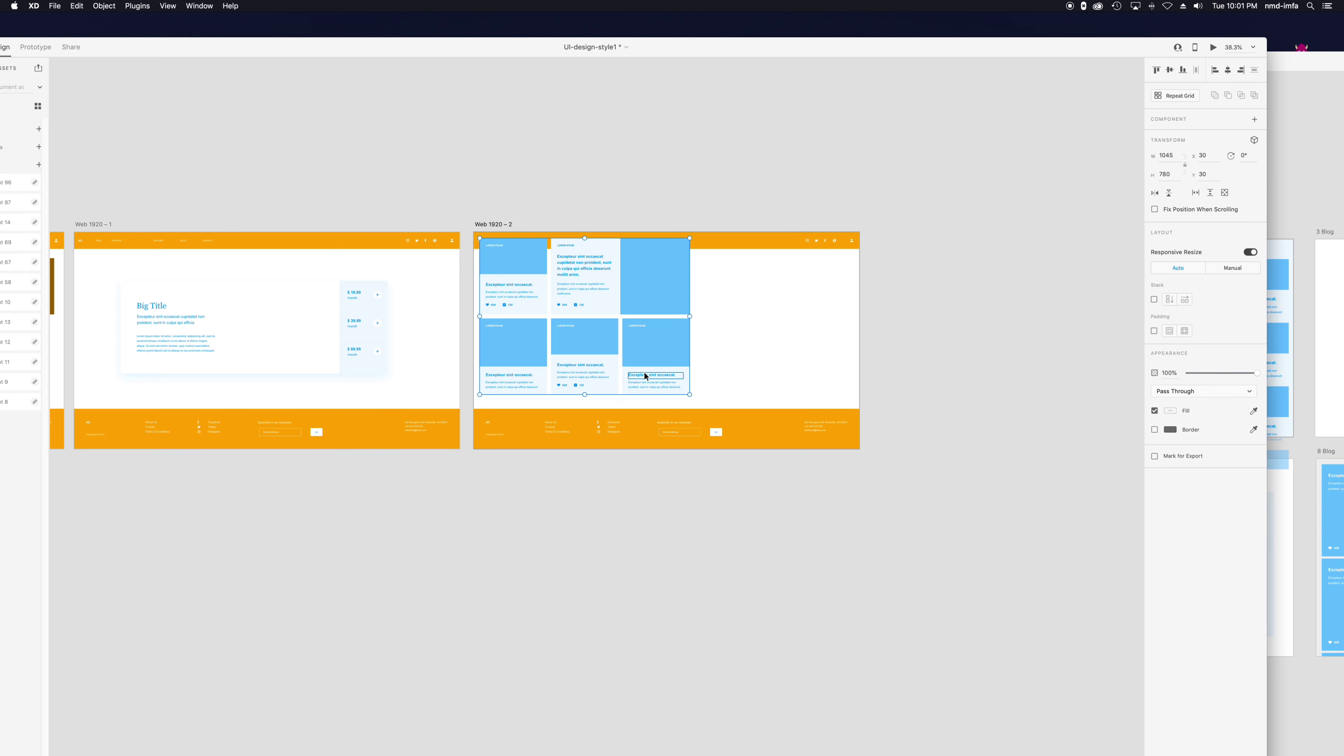
Step: Shrink the blog card grid to about 829 × 618 between the navigation bar and footer and place a duplicate beside it
left_click_drag(655, 308, 821, 332)
key("super+z")
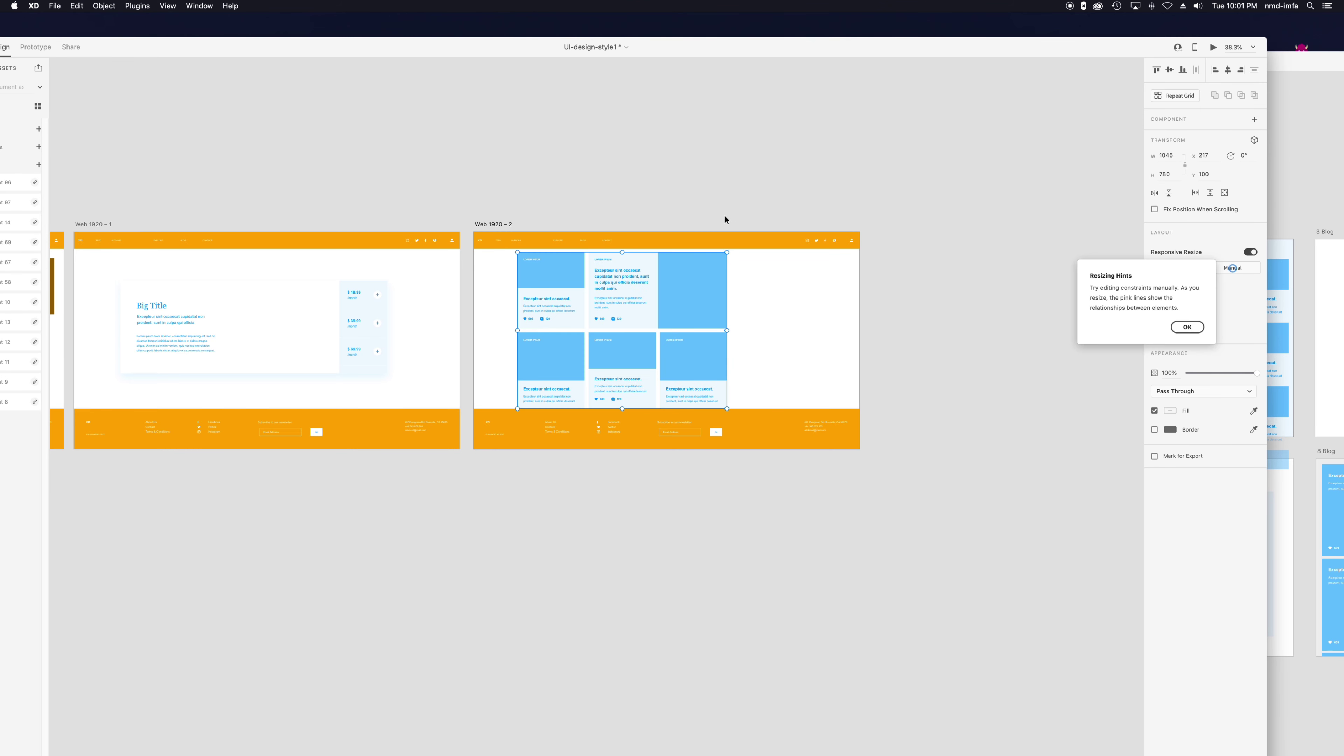
left_click_drag(728, 253, 814, 302)
left_click(735, 544)
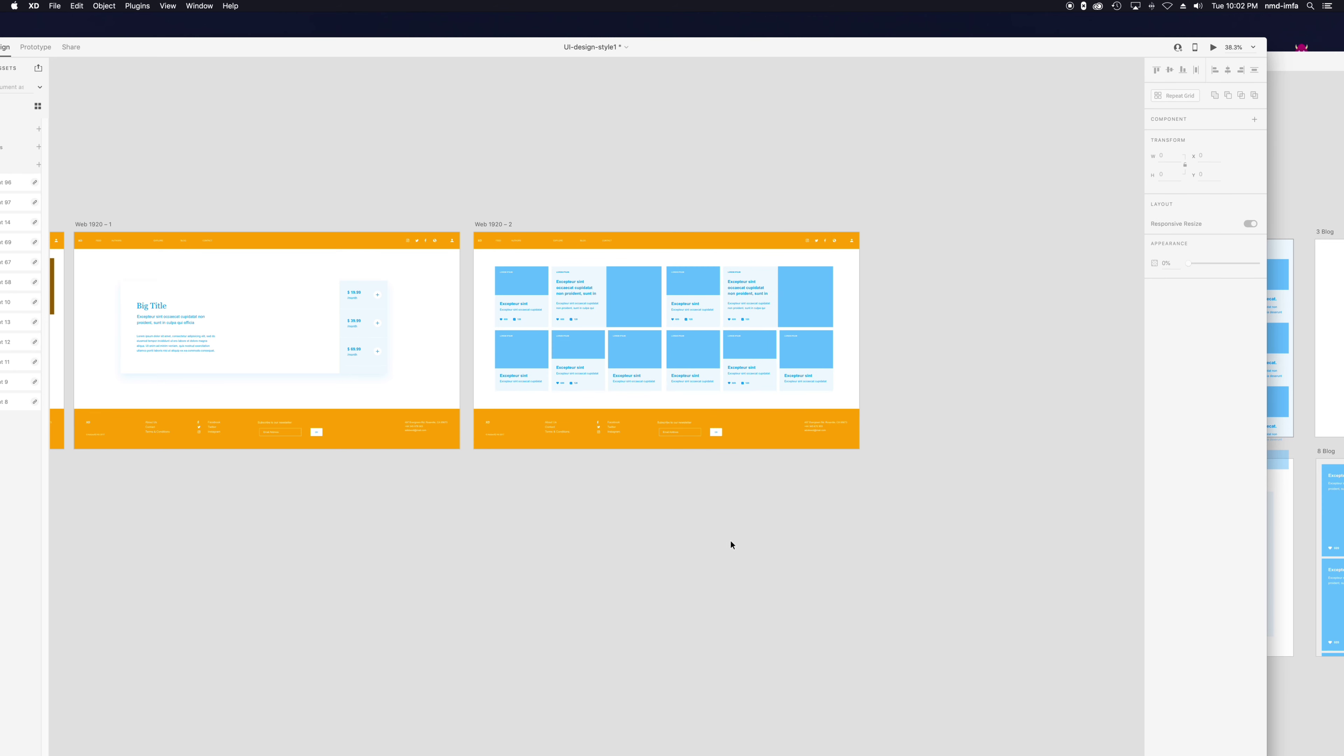
Step: Select both blog card grids on Web 1920 – 2 and centre them together horizontally on the artboard
left_click(597, 336)
left_click(717, 358, "shift")
left_click_drag(702, 359, 706, 356)
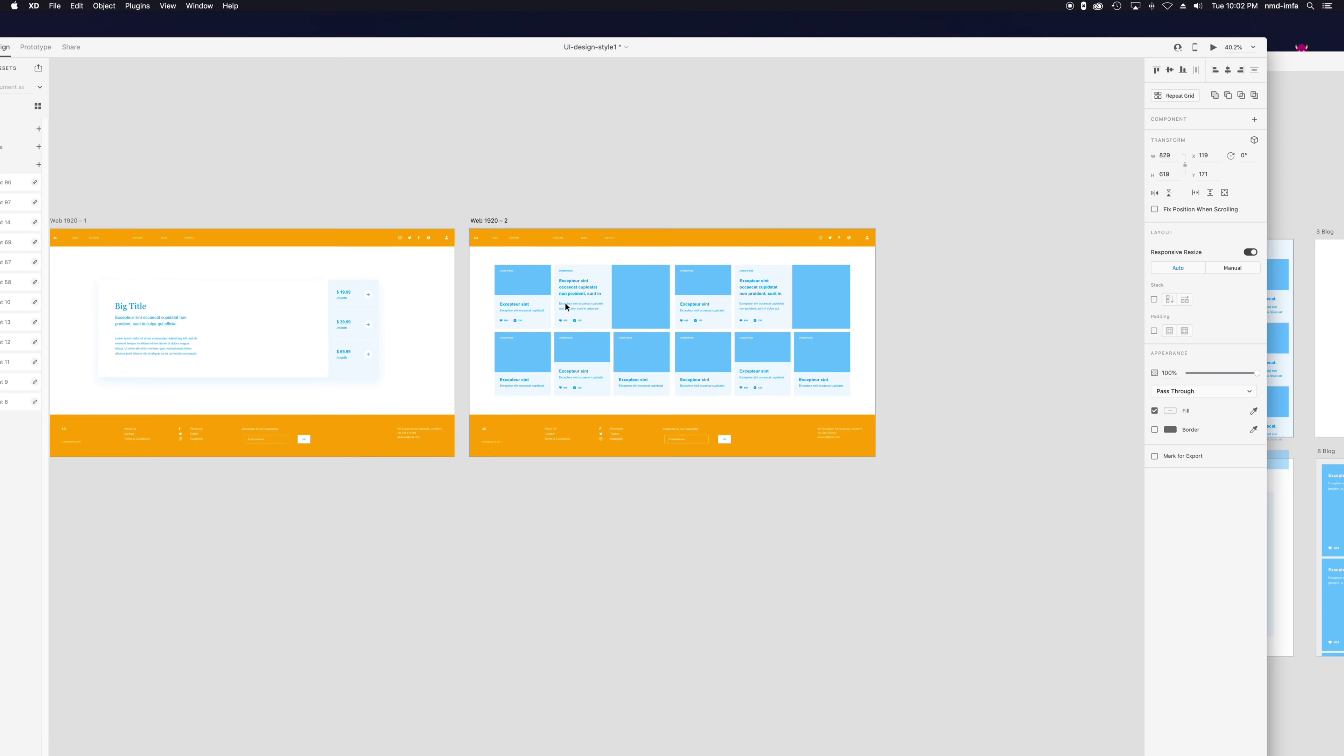
scroll(565, 296, "up", 5)
scroll(570, 321, "down", 2)
left_click_drag(530, 358, 675, 353)
key("super+z")
Step: Return to the Home Page artboard, reposition the document window to reveal its tools, and switch to Prototype mode
left_click_drag(402, 524, 1054, 482)
left_click(267, 199)
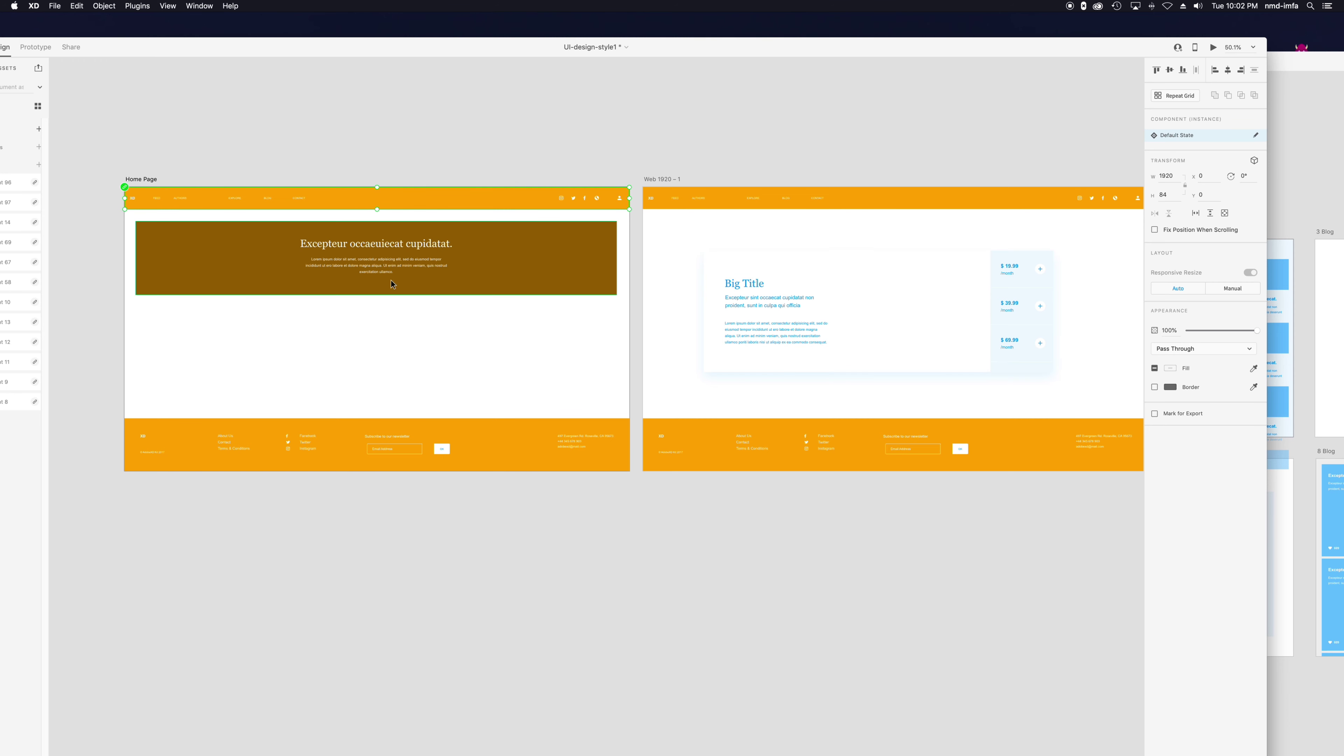
left_click(311, 533)
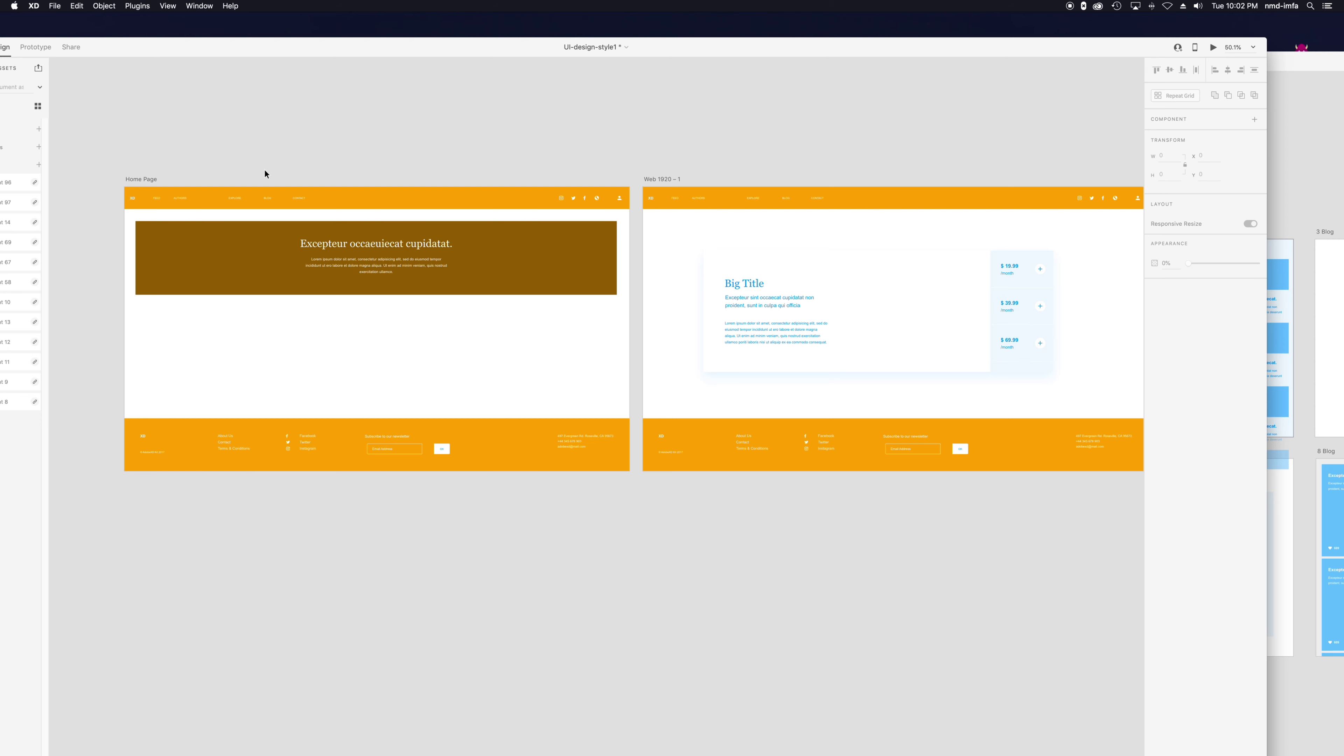
left_click_drag(254, 49, 316, 23)
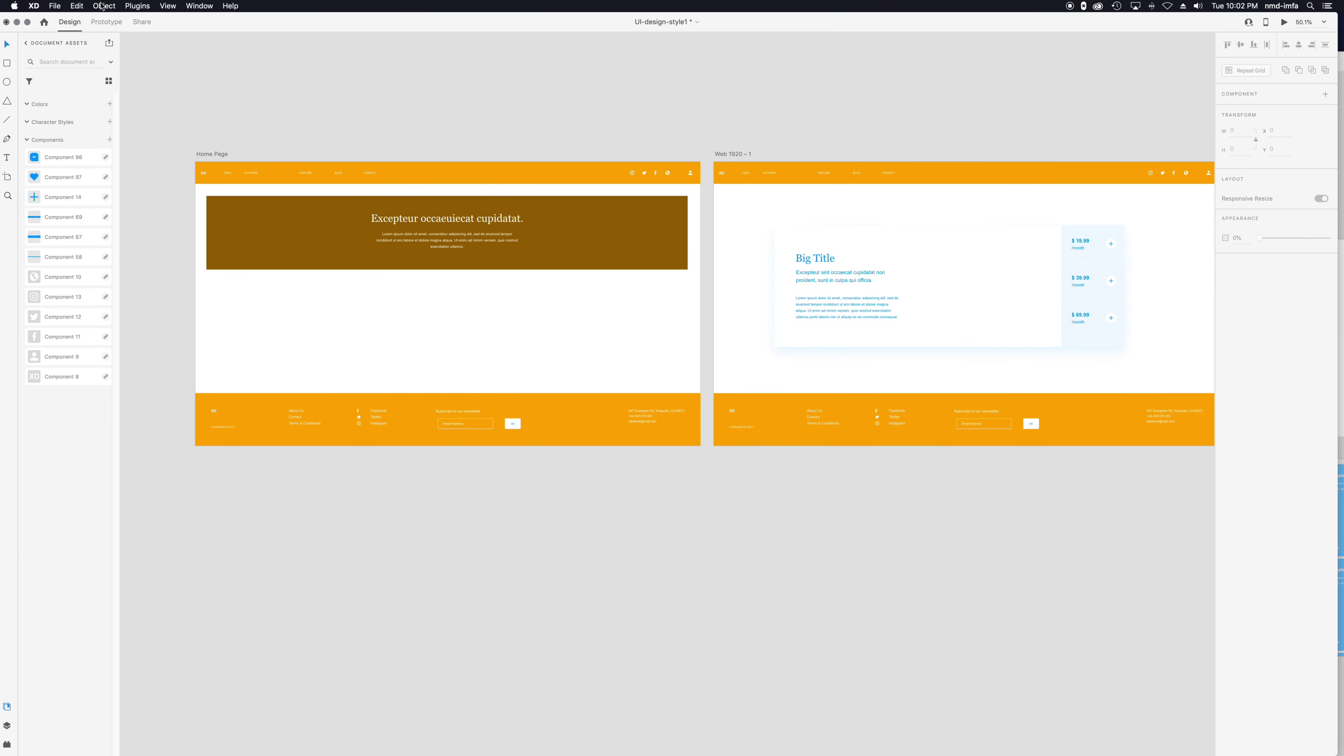
left_click(106, 22)
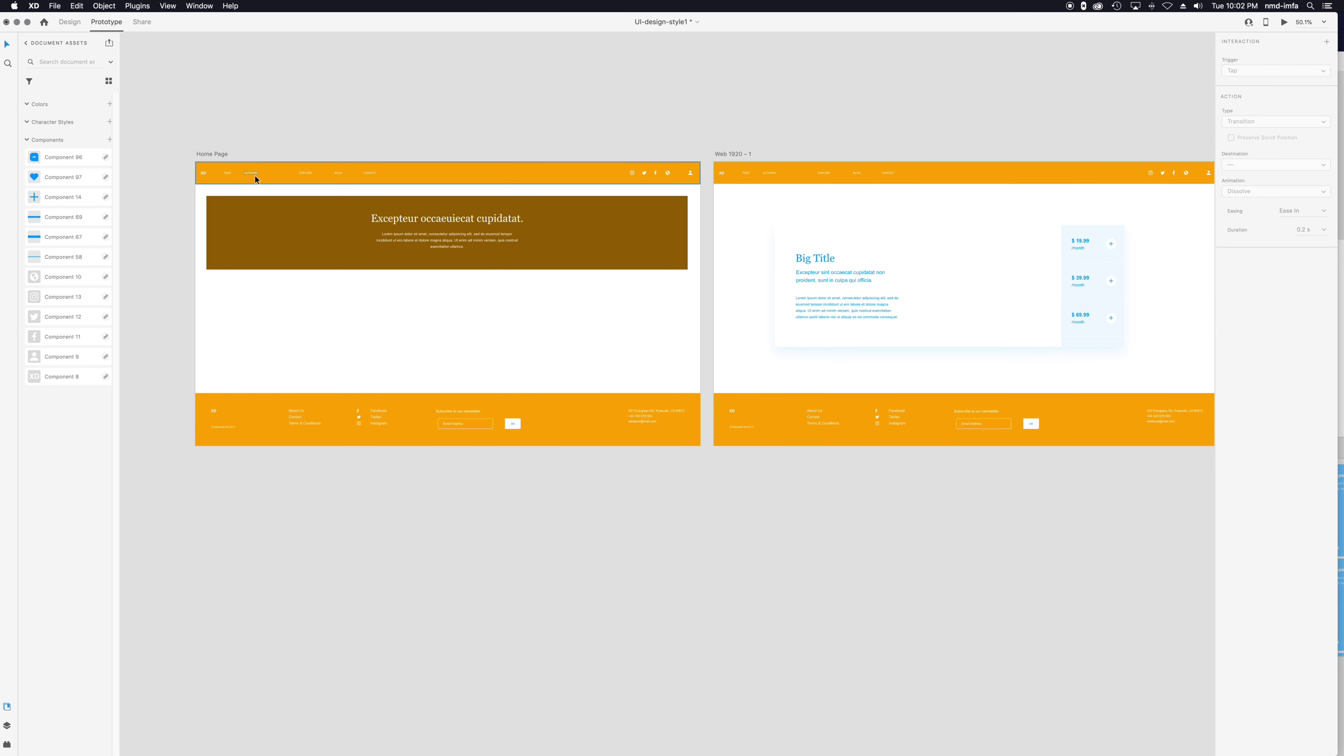
Step: Link the EXPLORE item in the Home Page navigation bar to Web 1920 – 1 with a Tap-triggered Dissolve transition
scroll(239, 173, "up", 5)
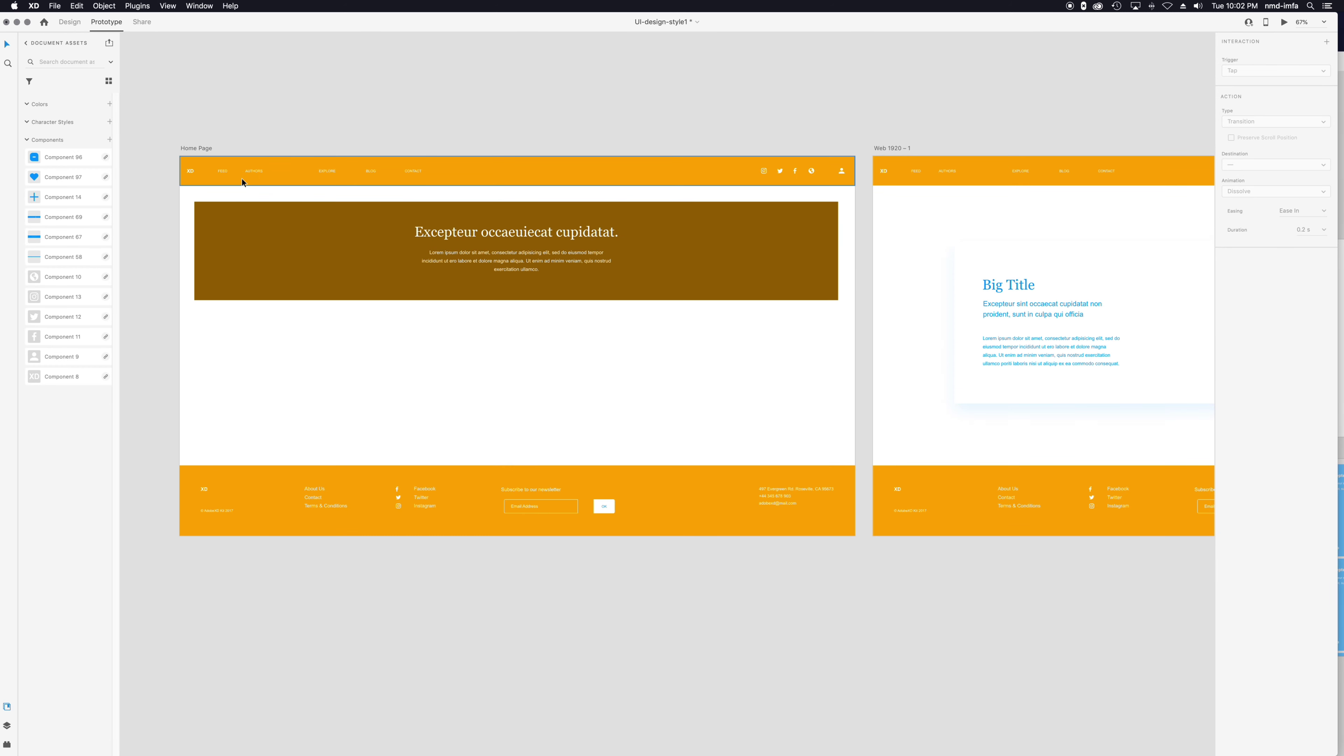
left_click(330, 170)
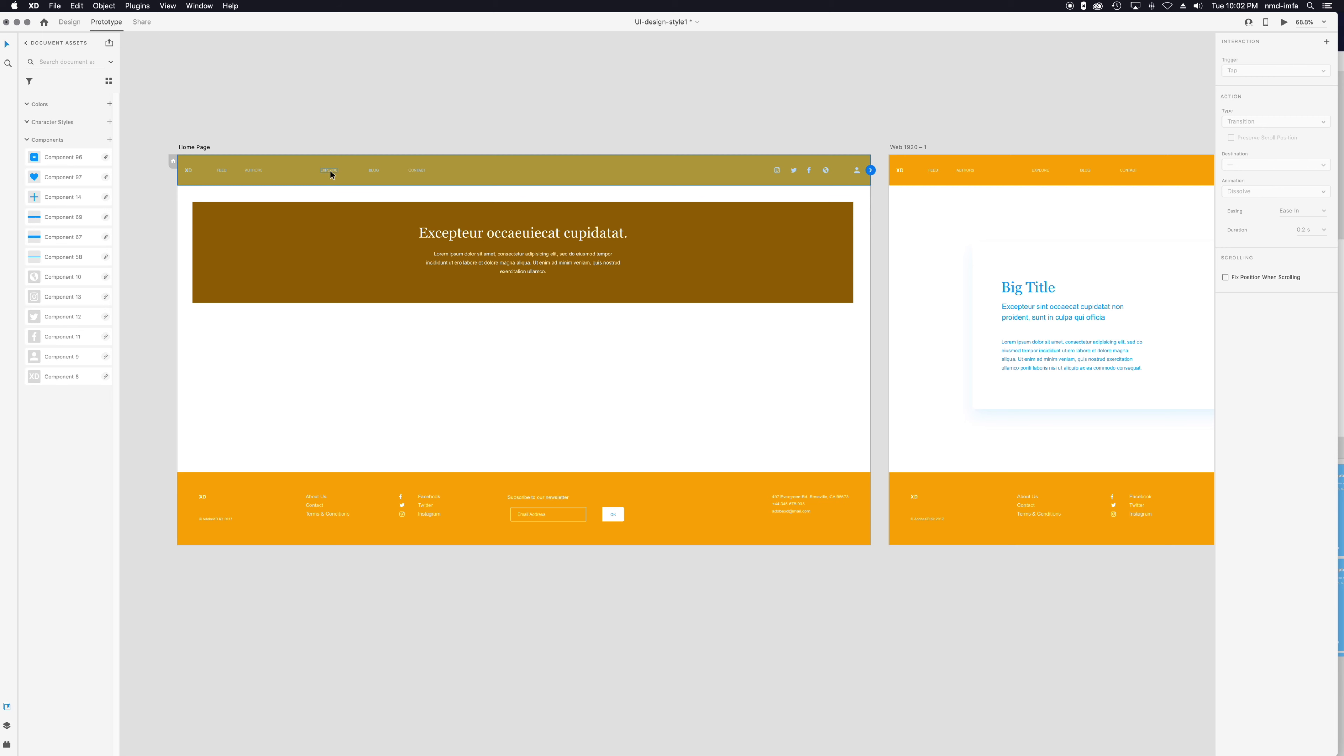
double_click(330, 170)
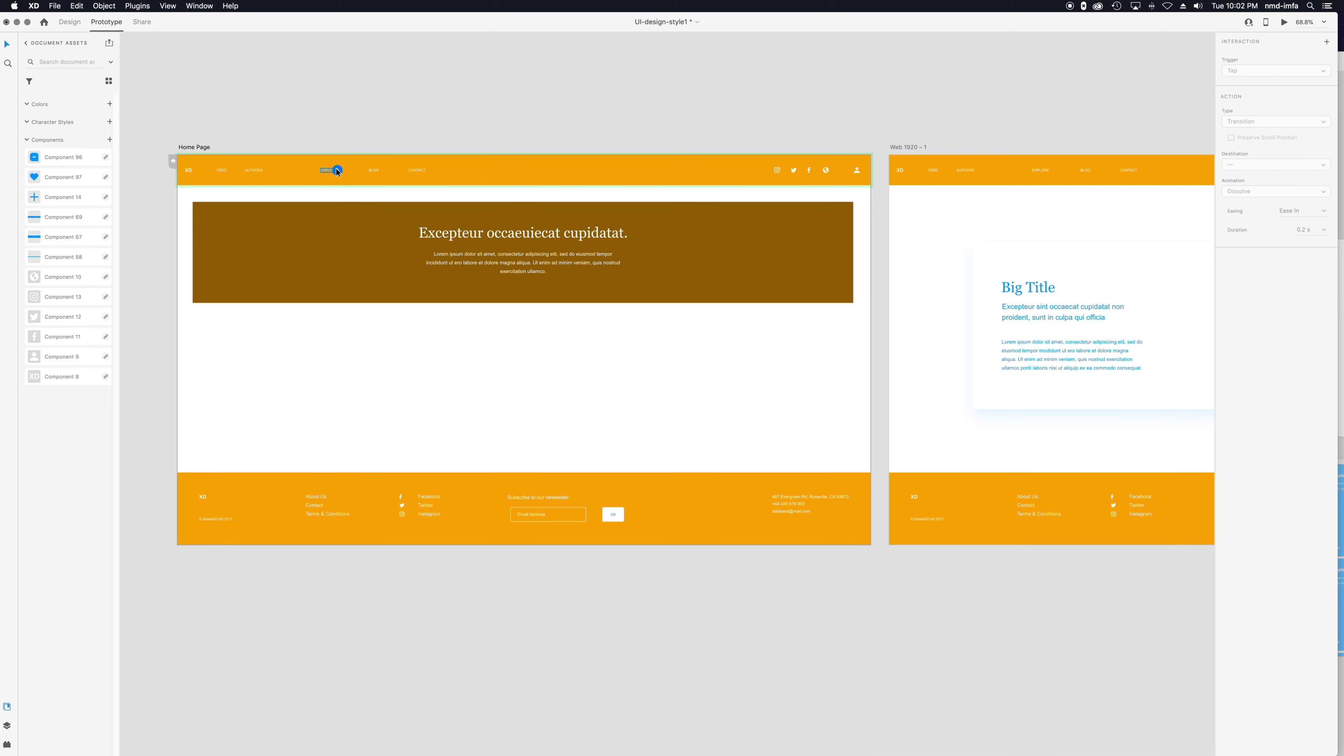
left_click_drag(338, 170, 918, 343)
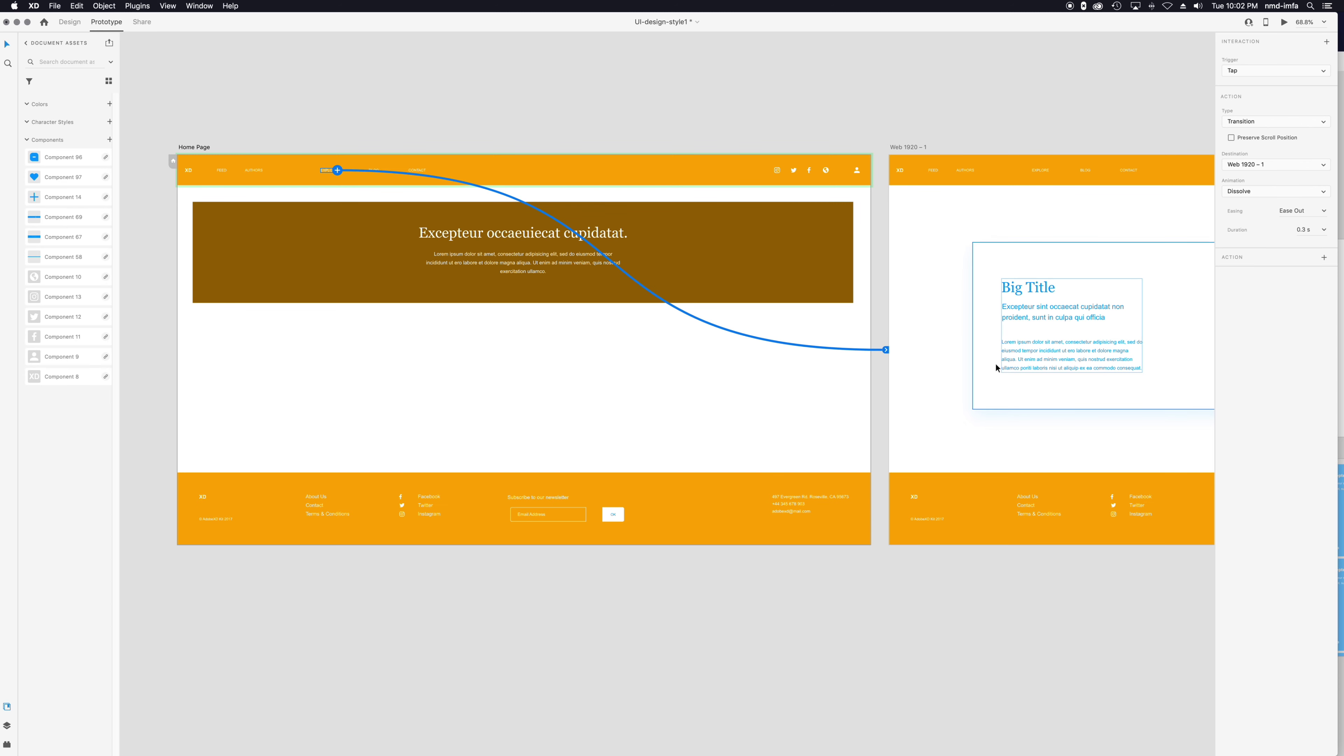
Step: Link the BLOG item in the Home Page navigation bar to Web 1920 – 2 with a Tap-triggered Dissolve transition
left_click_drag(1005, 581, 959, 654)
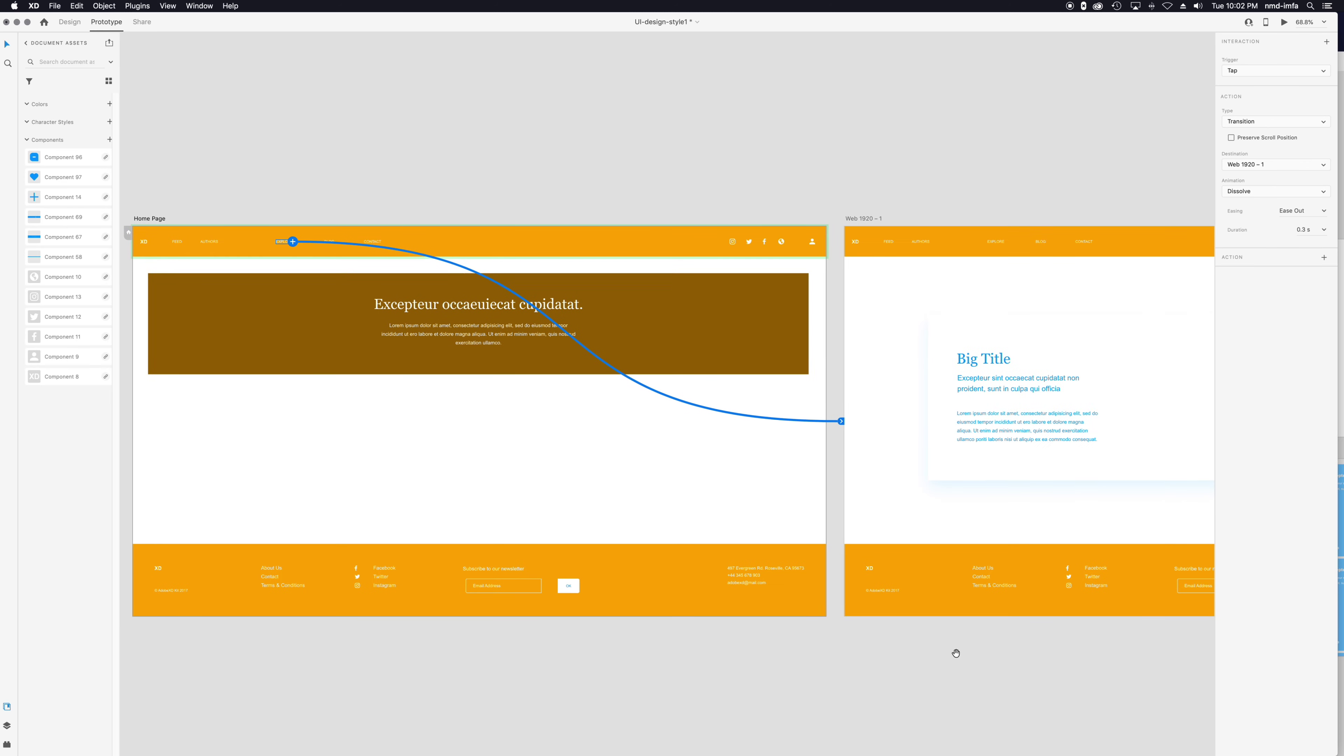
scroll(330, 242, "up", 3)
scroll(330, 240, "up", 3)
left_click(330, 243)
key("super+z")
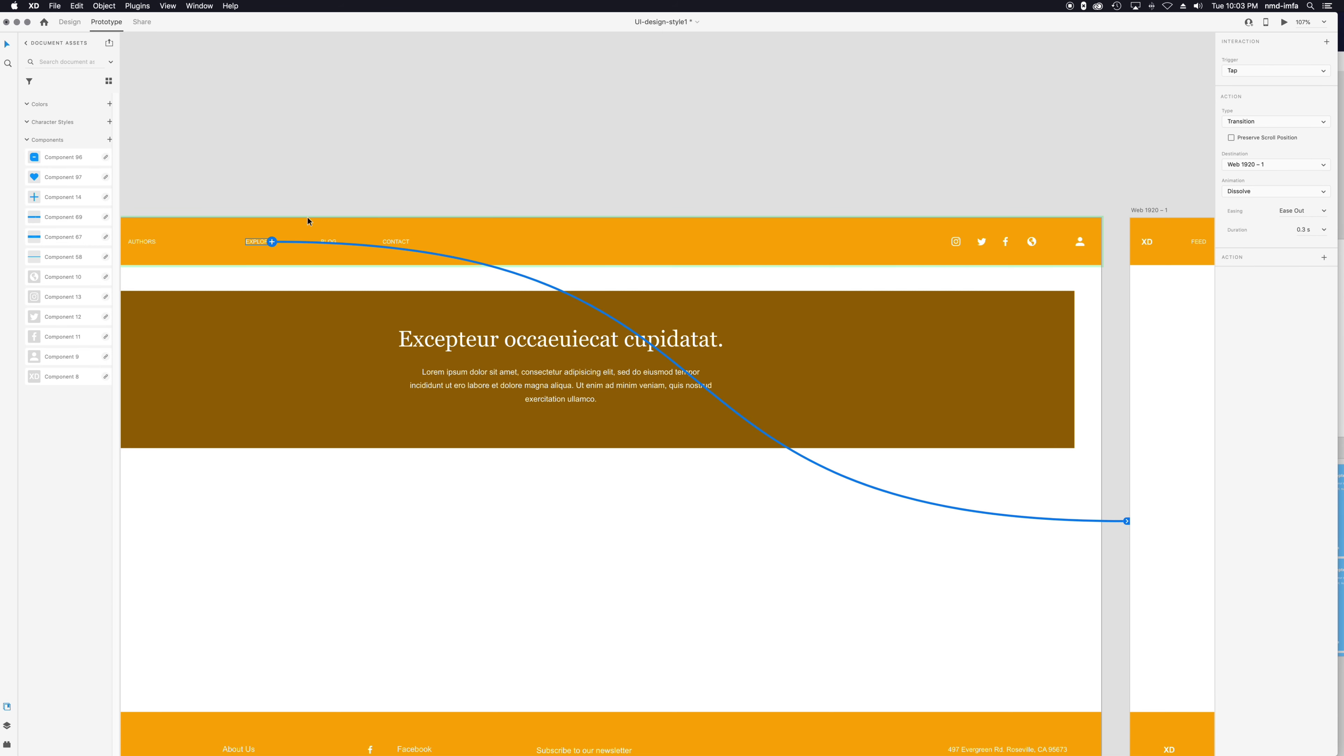
left_click(330, 243)
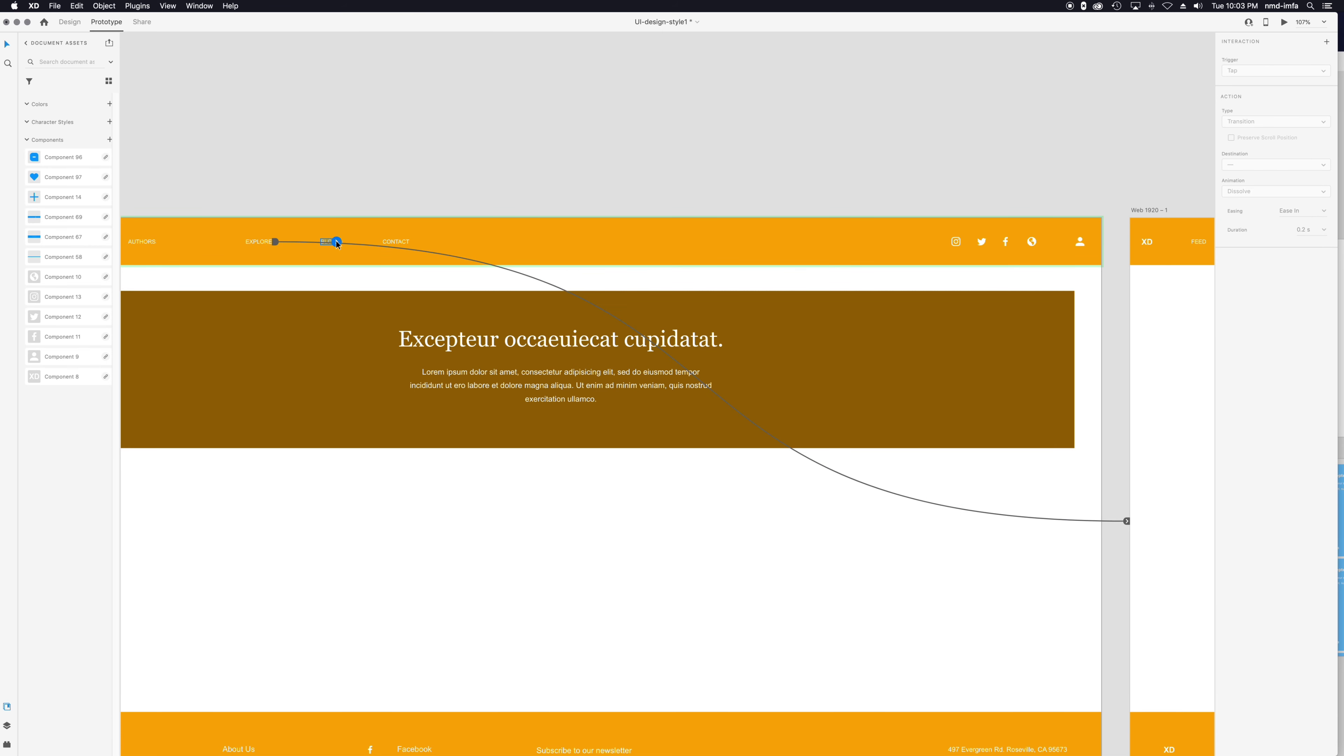
left_click_drag(338, 245, 1147, 295)
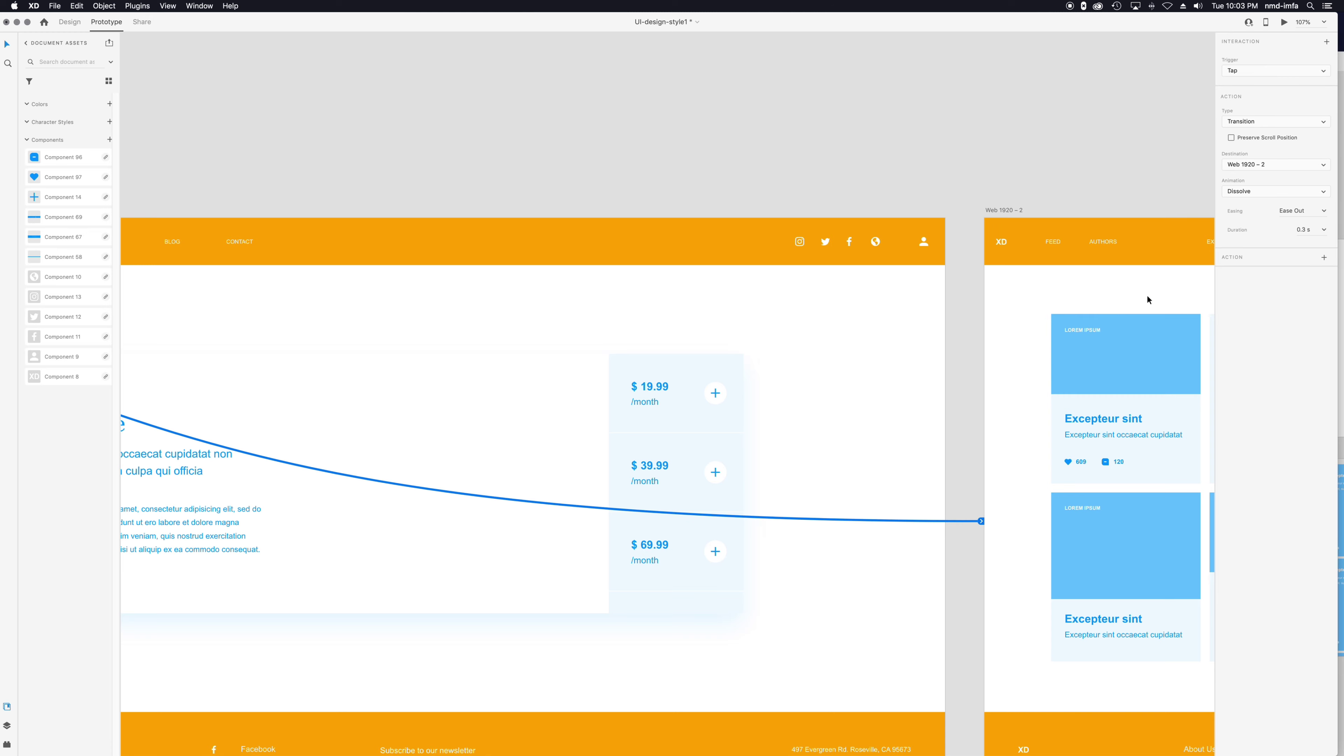
Step: Link the BLOG item in the Web 1920 – 1 navigation bar to Web 1920 – 2 with a Tap-triggered Dissolve transition
scroll(517, 275, "down", 5)
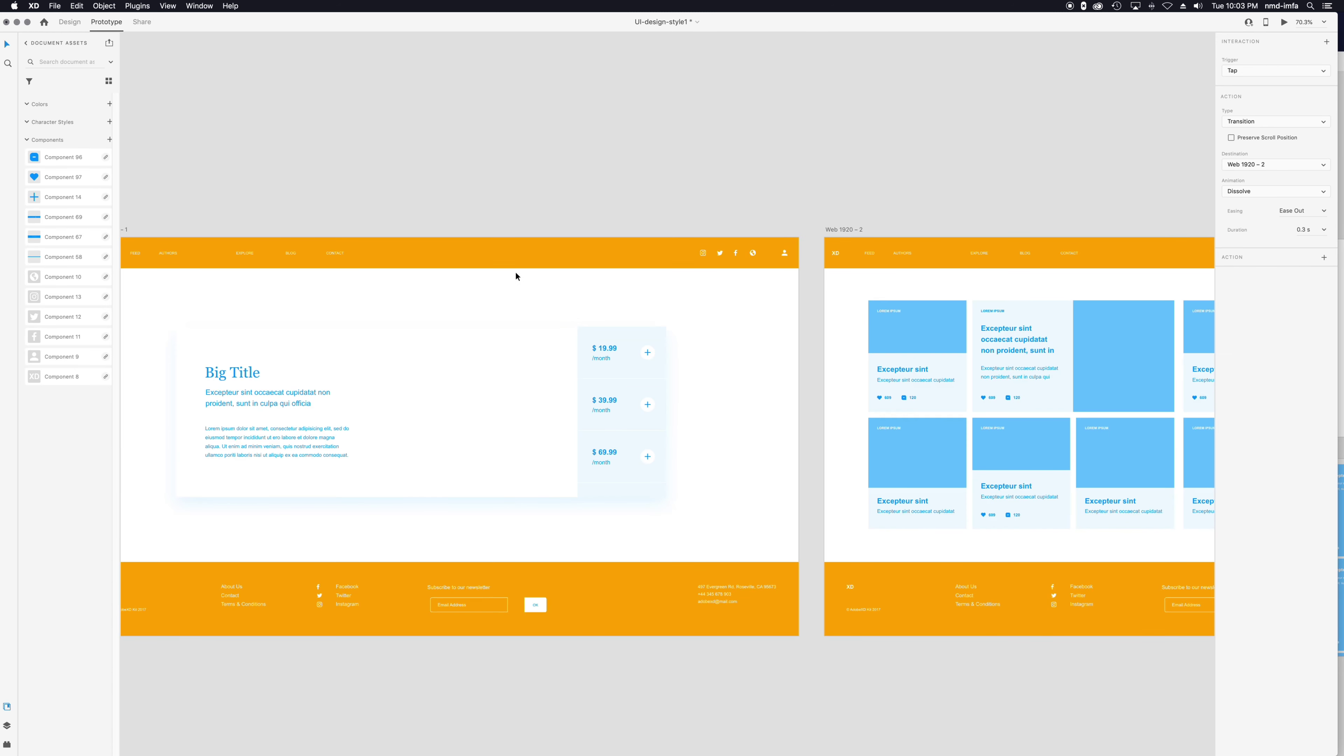
left_click_drag(381, 189, 940, 130)
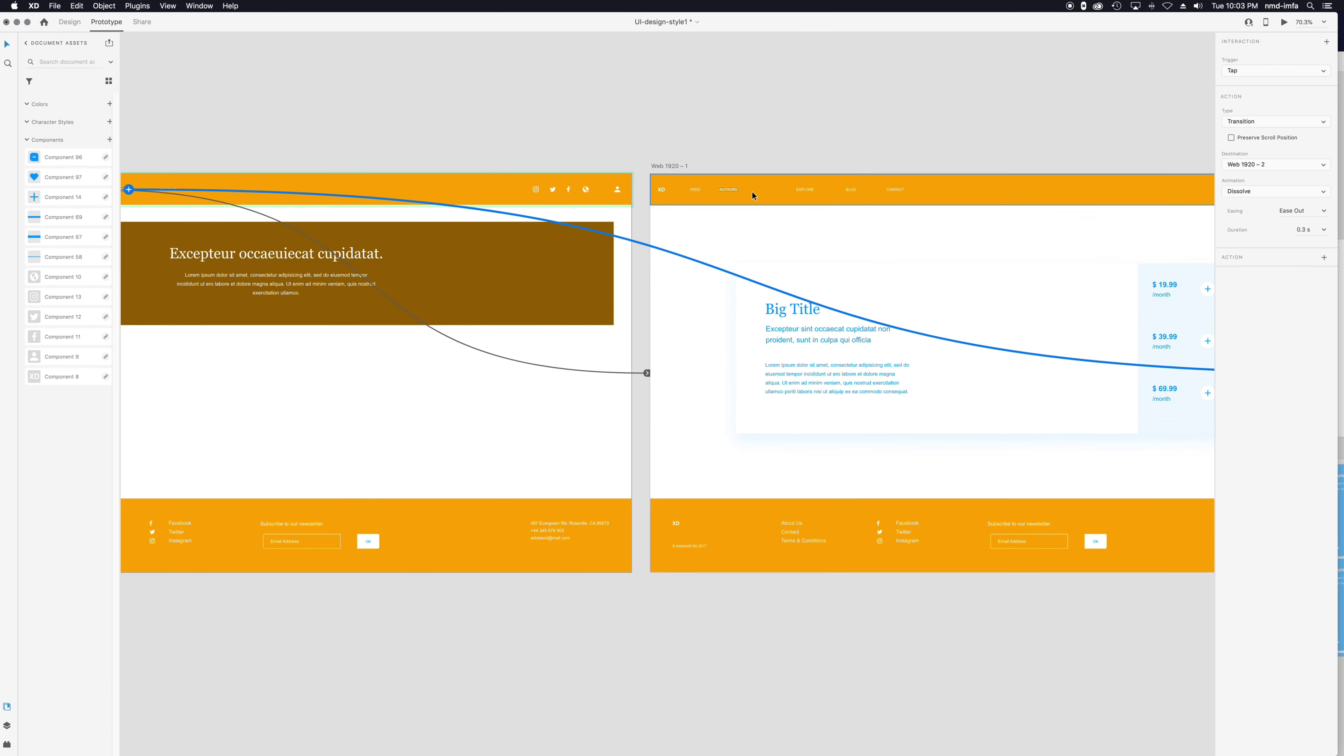
left_click(807, 190)
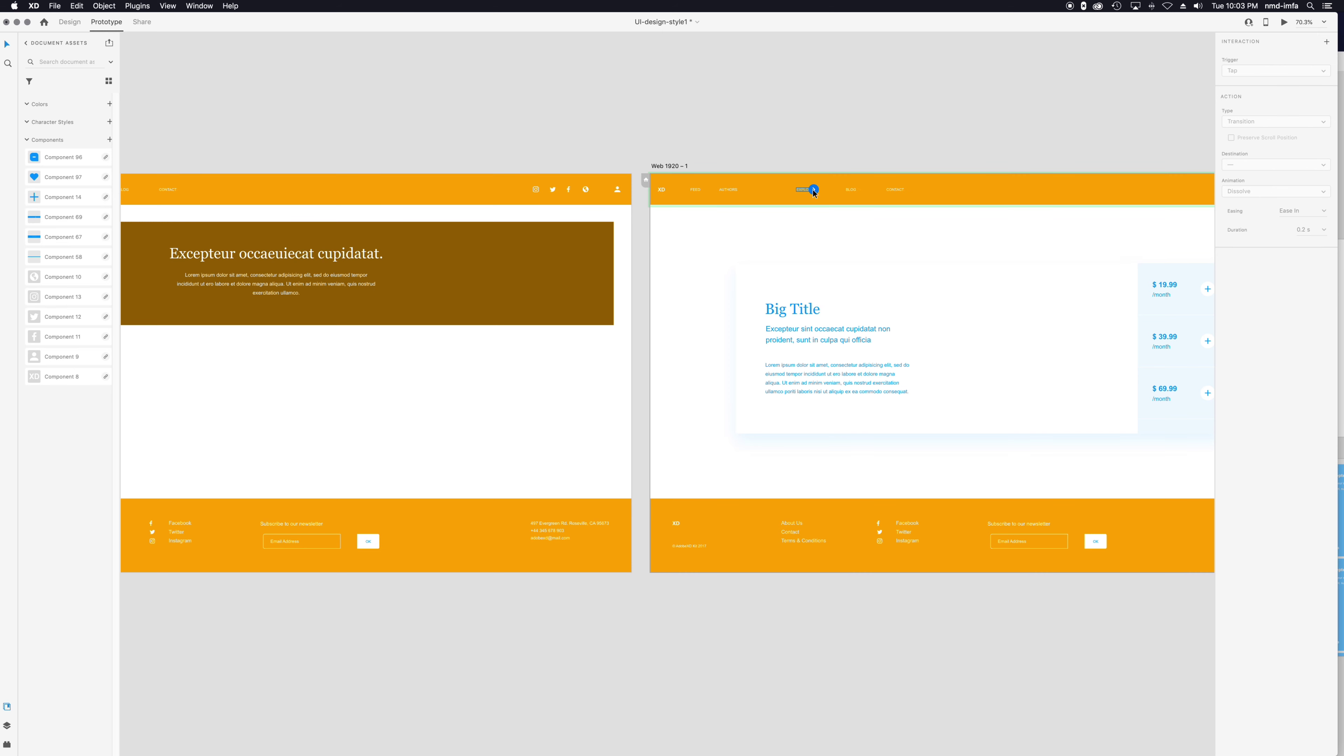
left_click(814, 191)
left_click_drag(841, 228, 681, 341)
left_click_drag(809, 230, 678, 204)
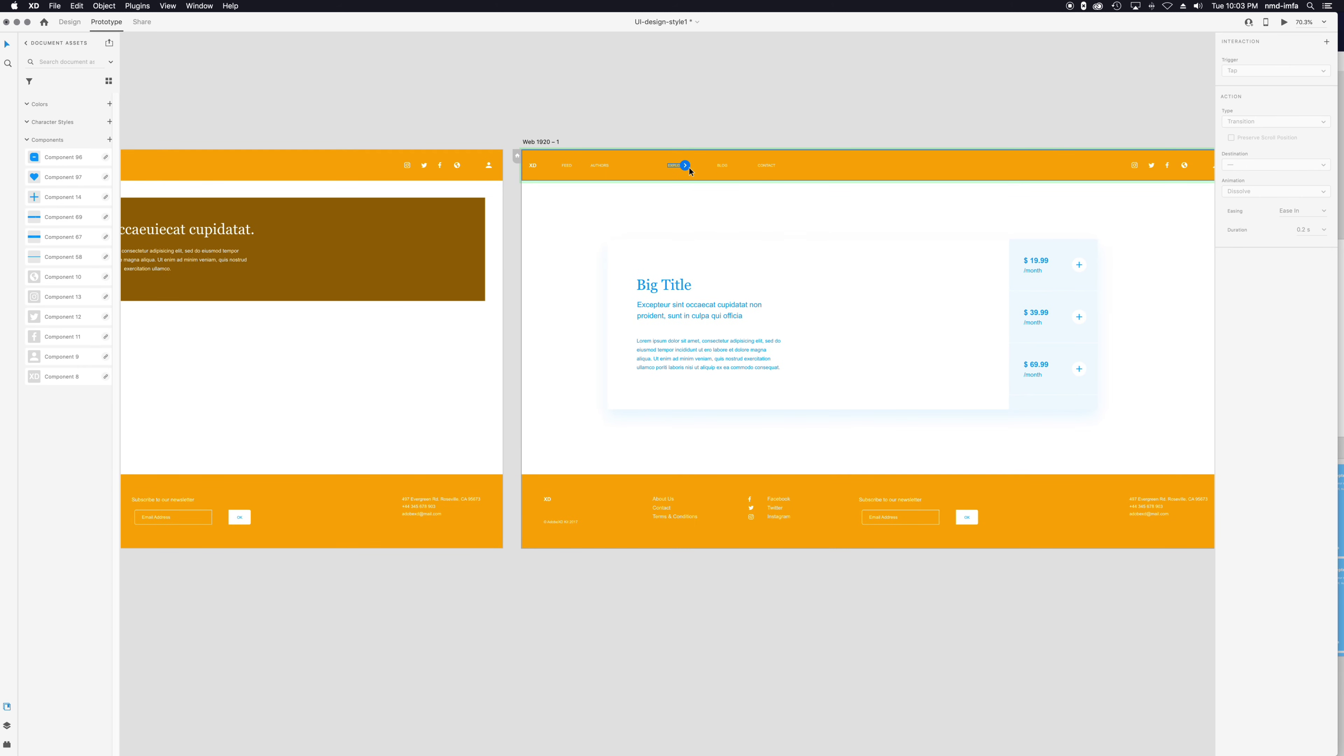
left_click(722, 166)
left_click_drag(727, 166, 1007, 325)
Step: Link the CONTACT item in the Web 1920 – 1 navigation bar back to Home Page with a Tap-triggered Dissolve transition
left_click(517, 138)
left_click(500, 165)
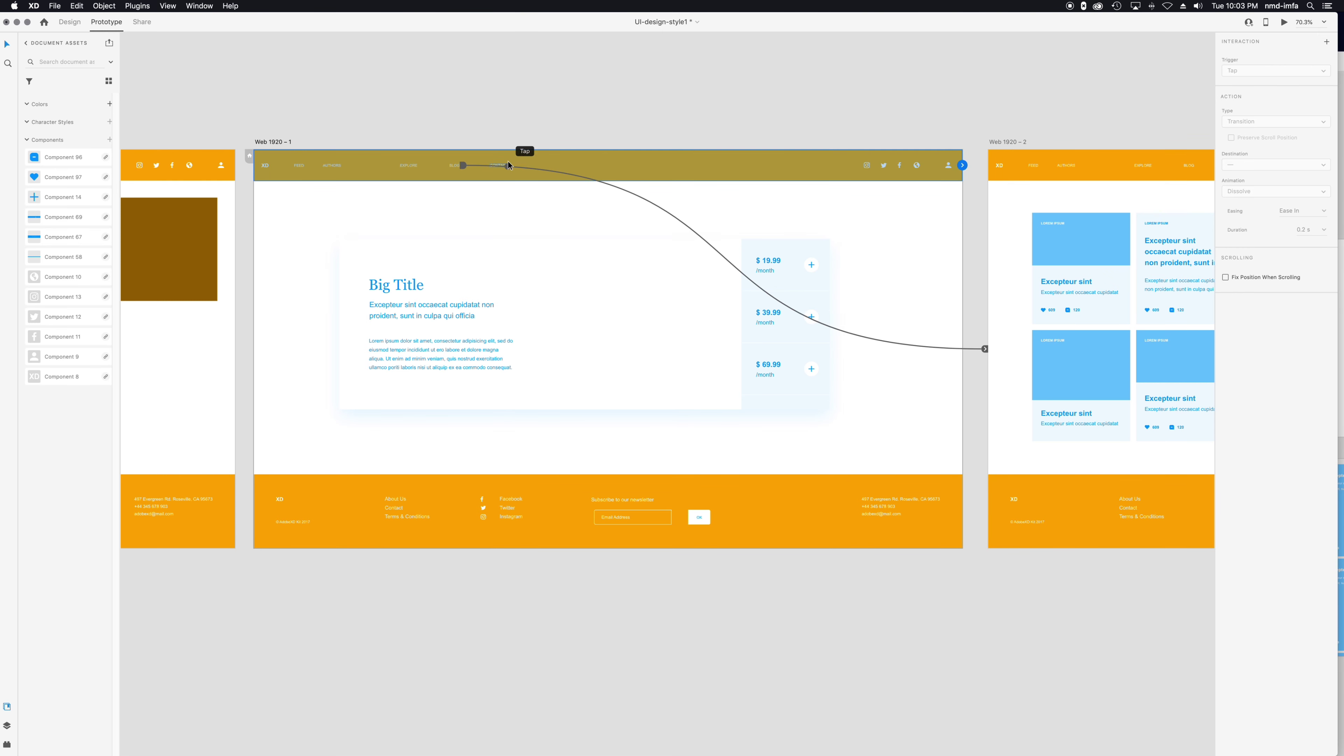
left_click(504, 167)
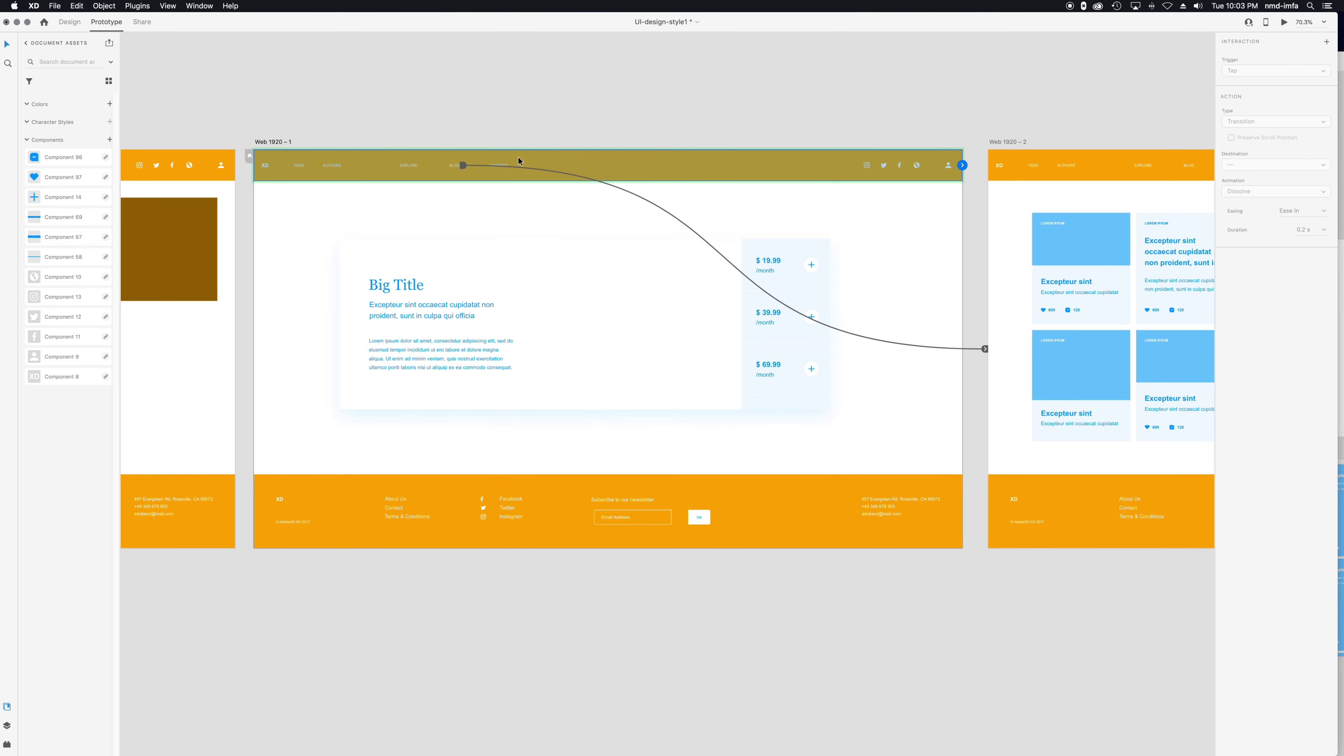
left_click(502, 167)
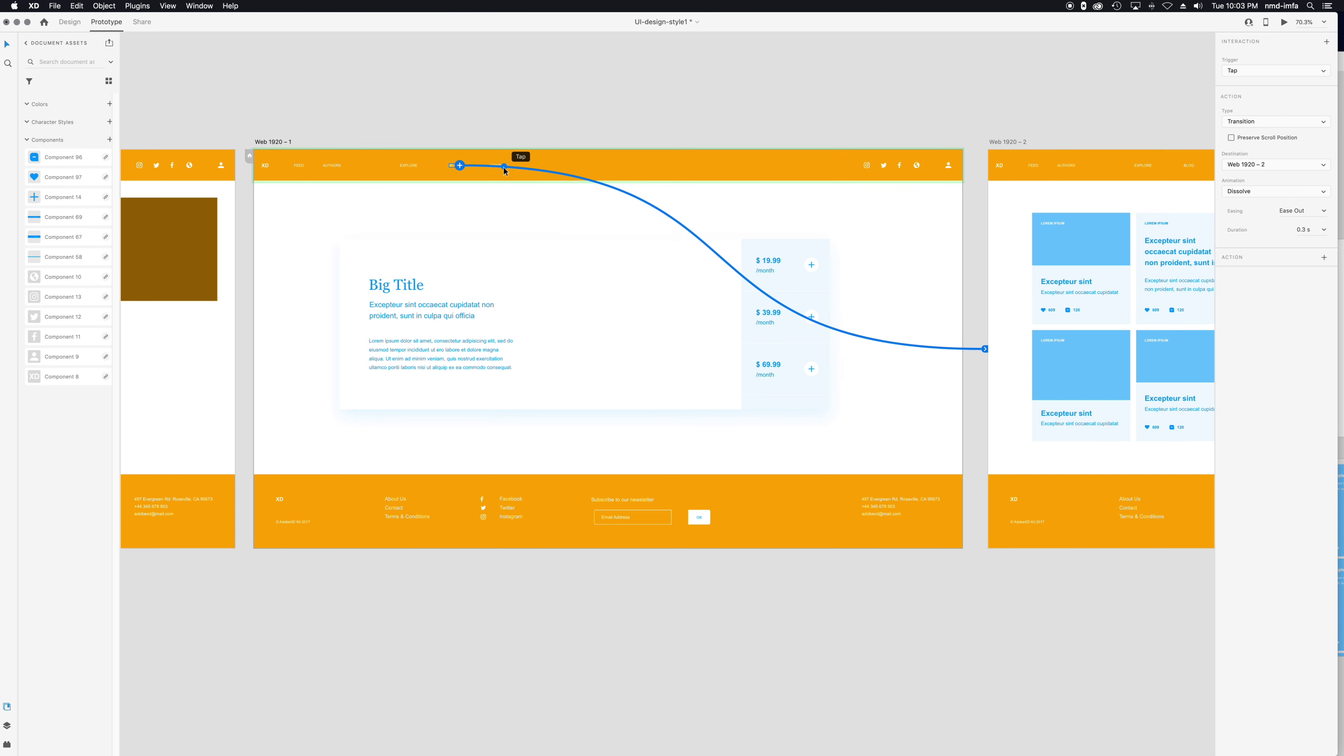
scroll(505, 166, "up", 5)
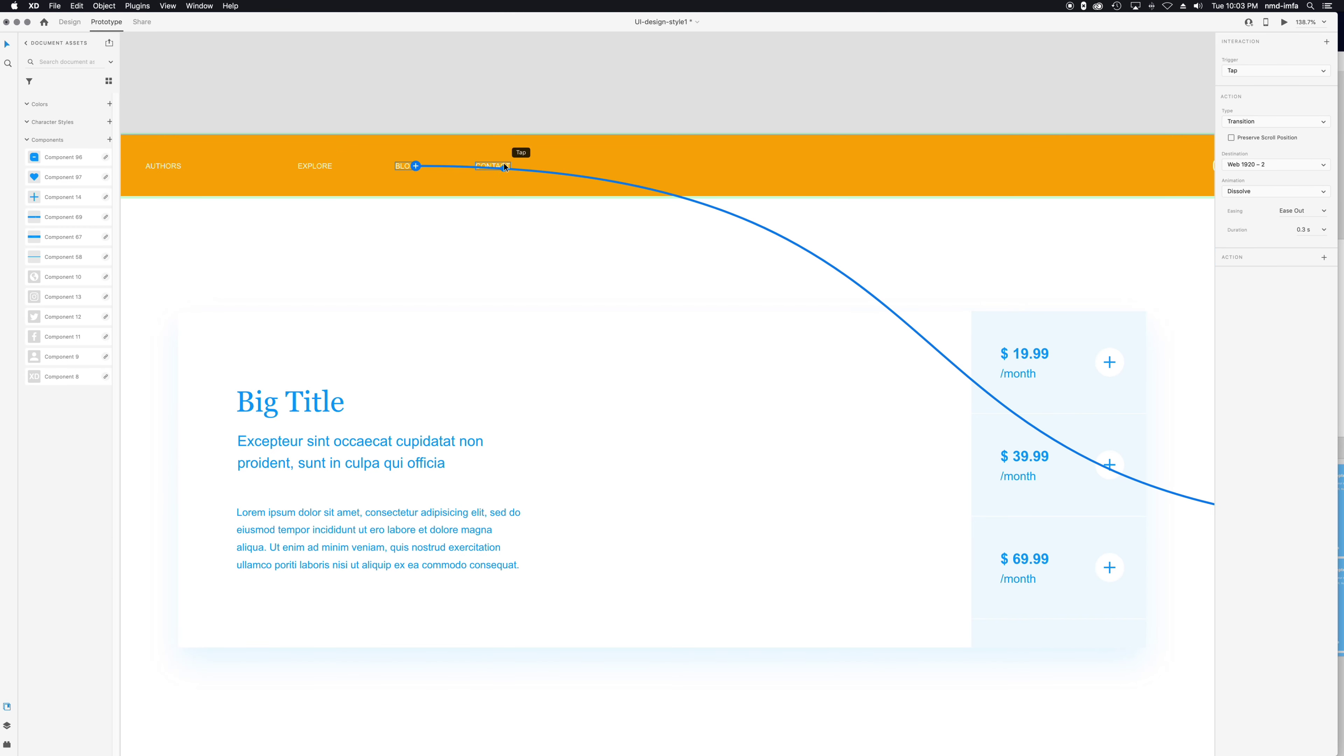
left_click(507, 166)
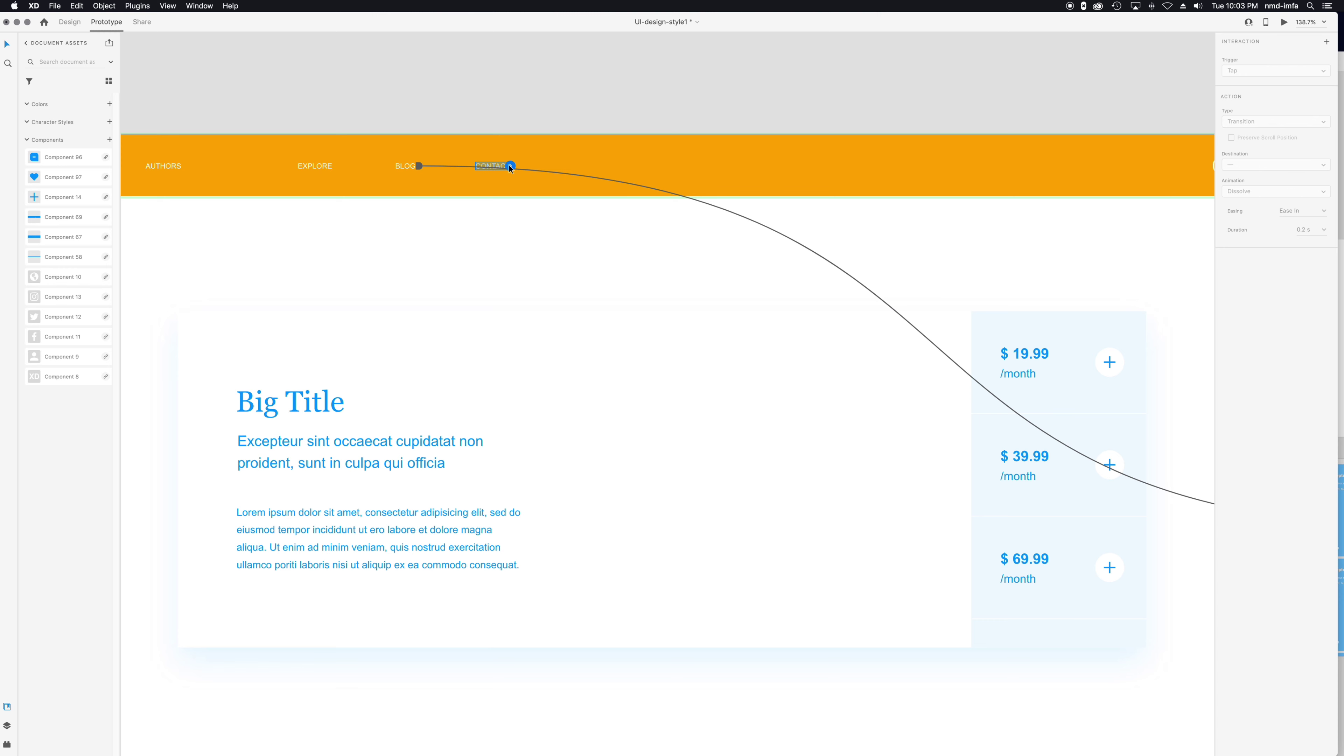
left_click_drag(510, 166, 196, 553)
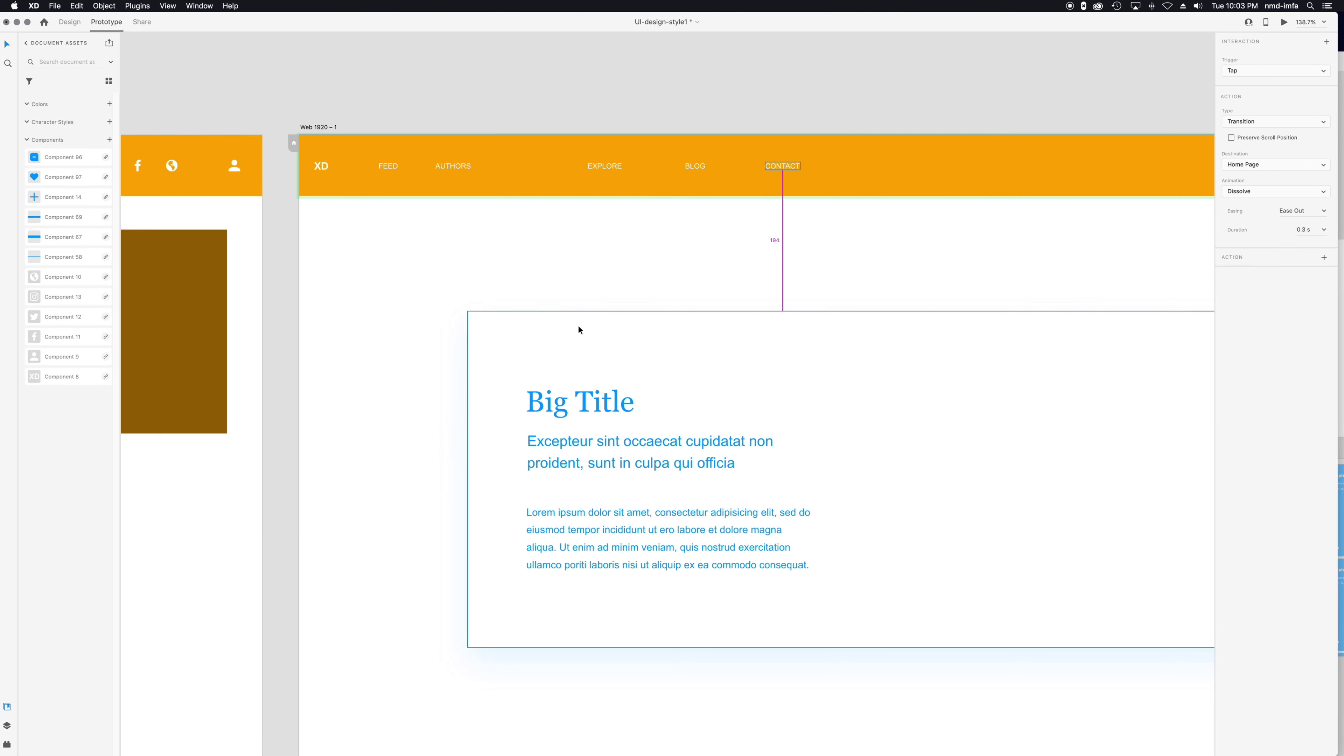
Step: Link the plus icon of the $19.99 plan on Web 1920 – 1 to Web 1920 – 2 with a Tap-triggered Dissolve transition
scroll(578, 325, "down", 5)
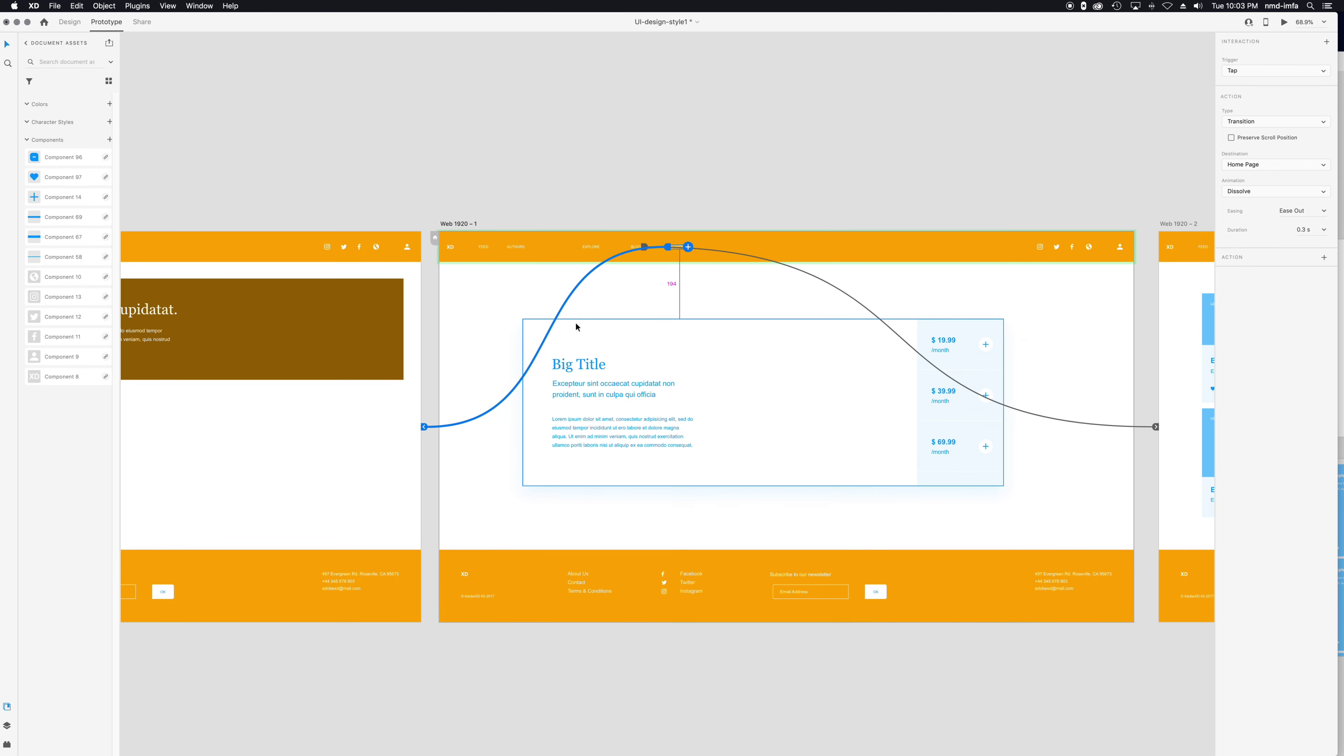
scroll(501, 344, "right", 10)
scroll(501, 345, "down", 2)
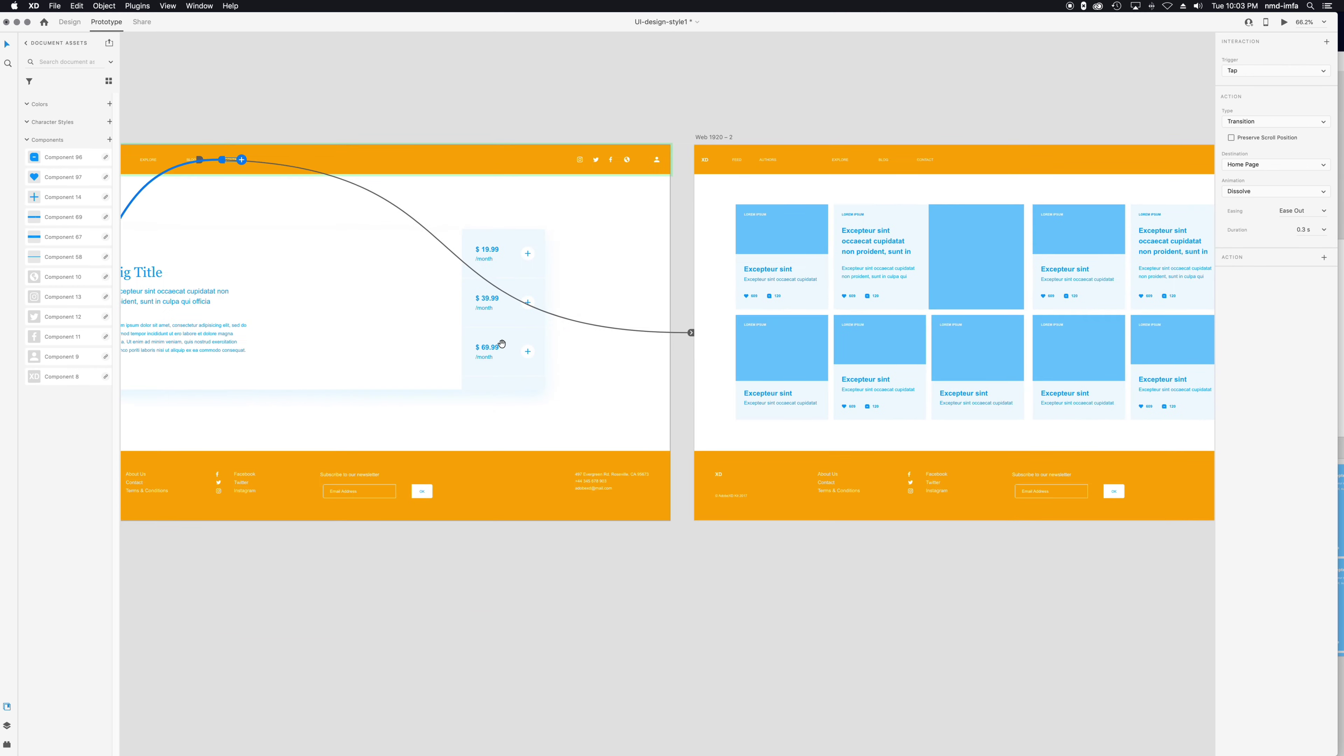
left_click_drag(836, 372, 888, 408)
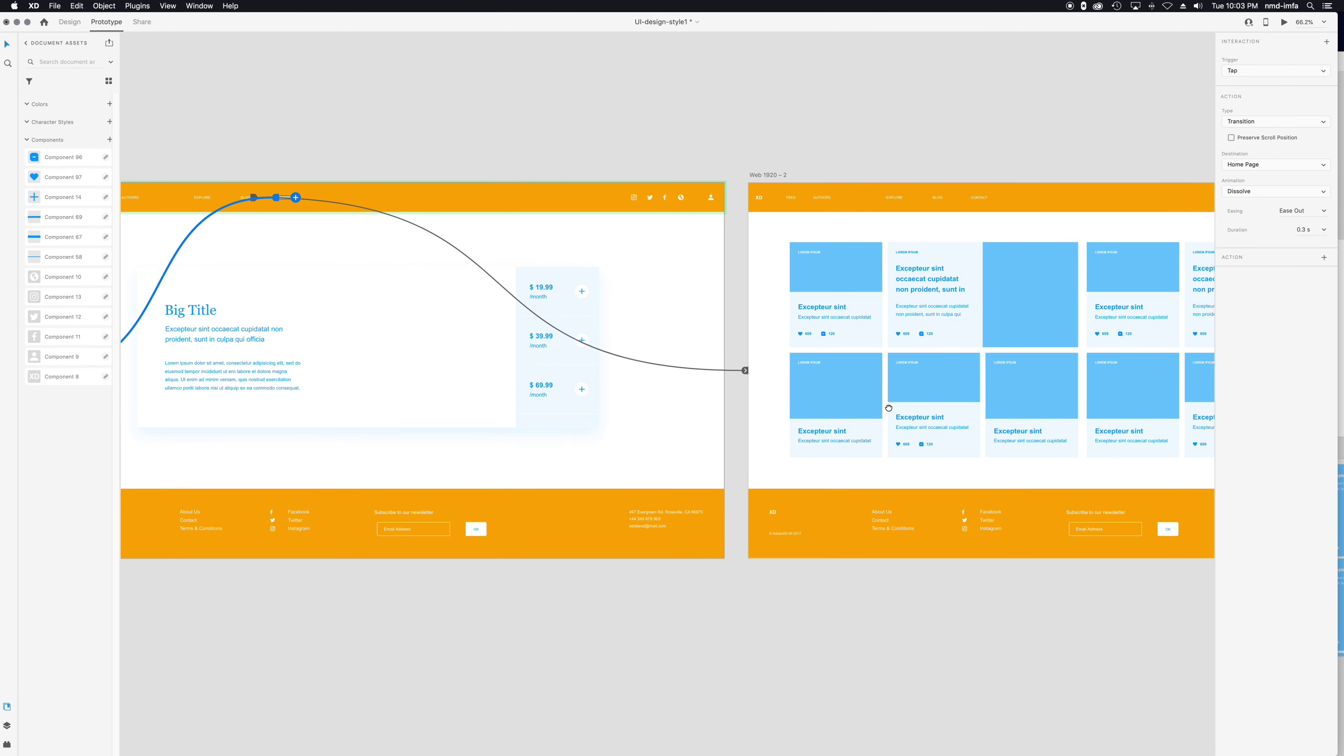
left_click(584, 339)
double_click(584, 340)
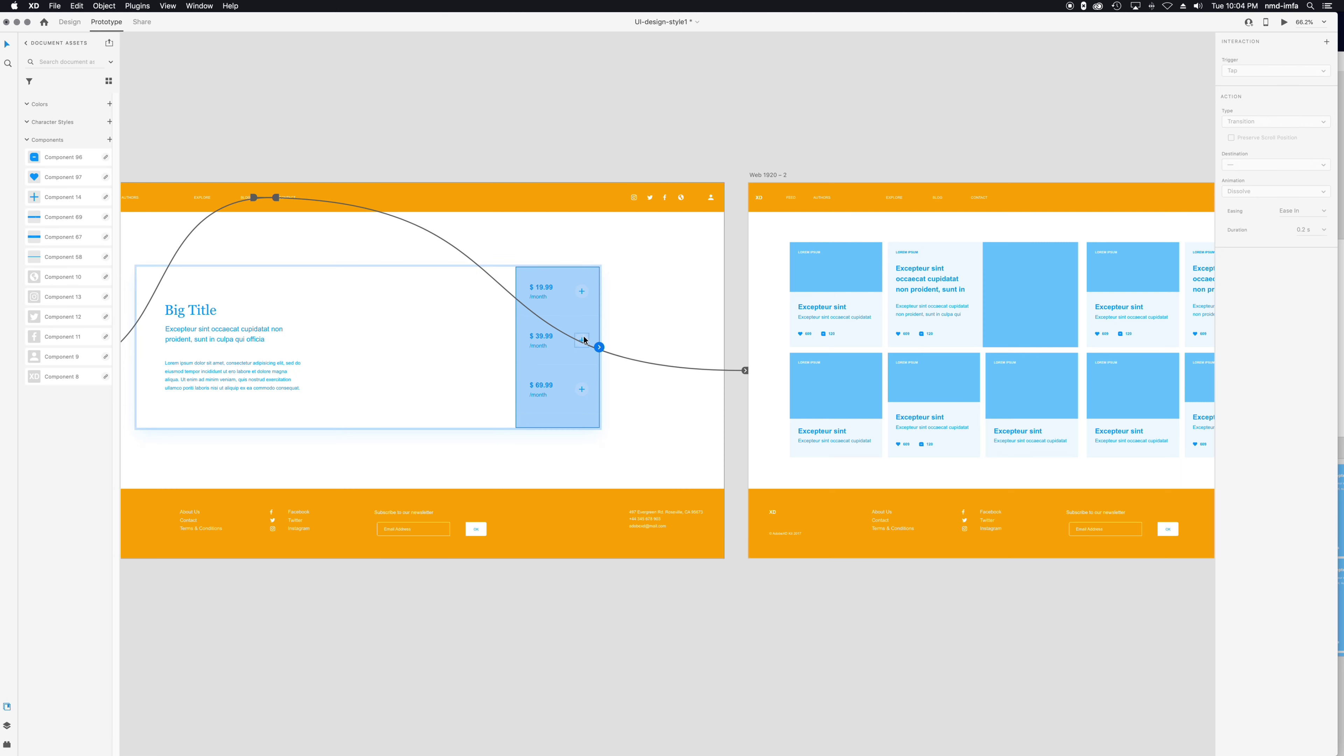
left_click(584, 341)
left_click(584, 293)
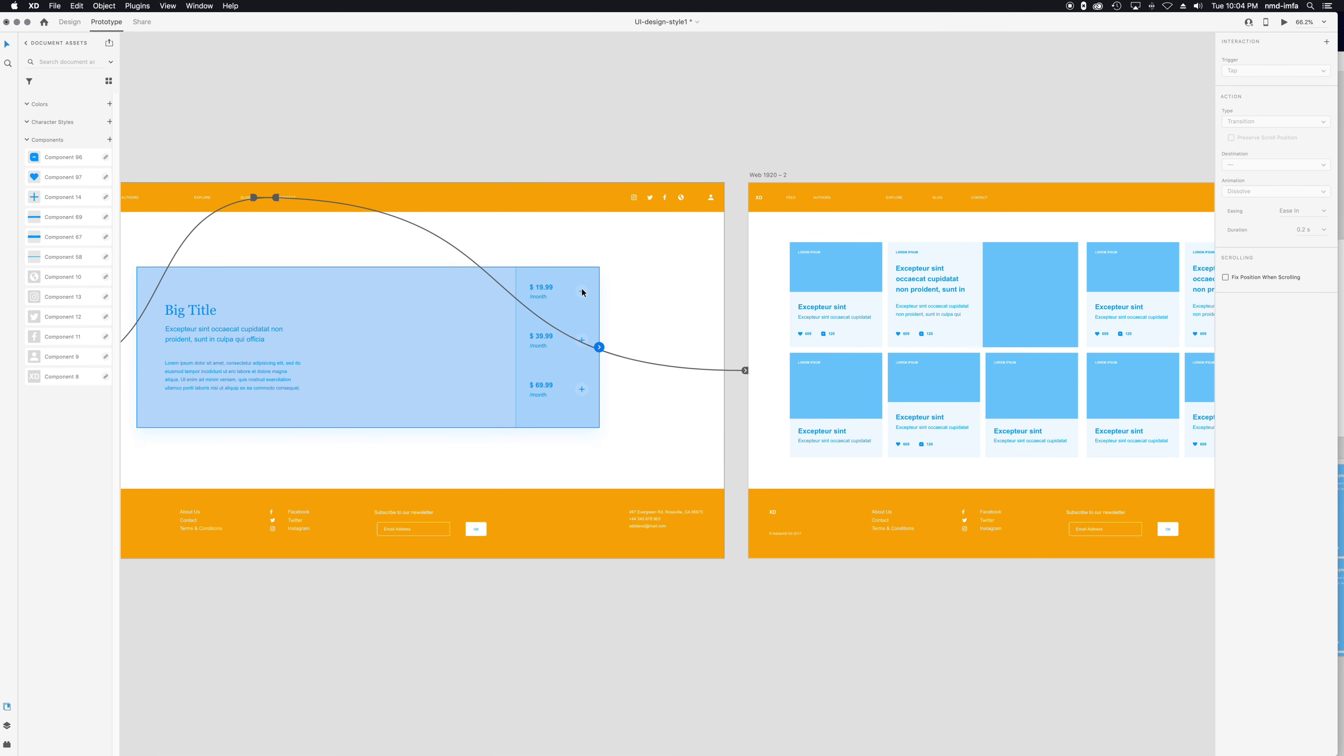
double_click(583, 293)
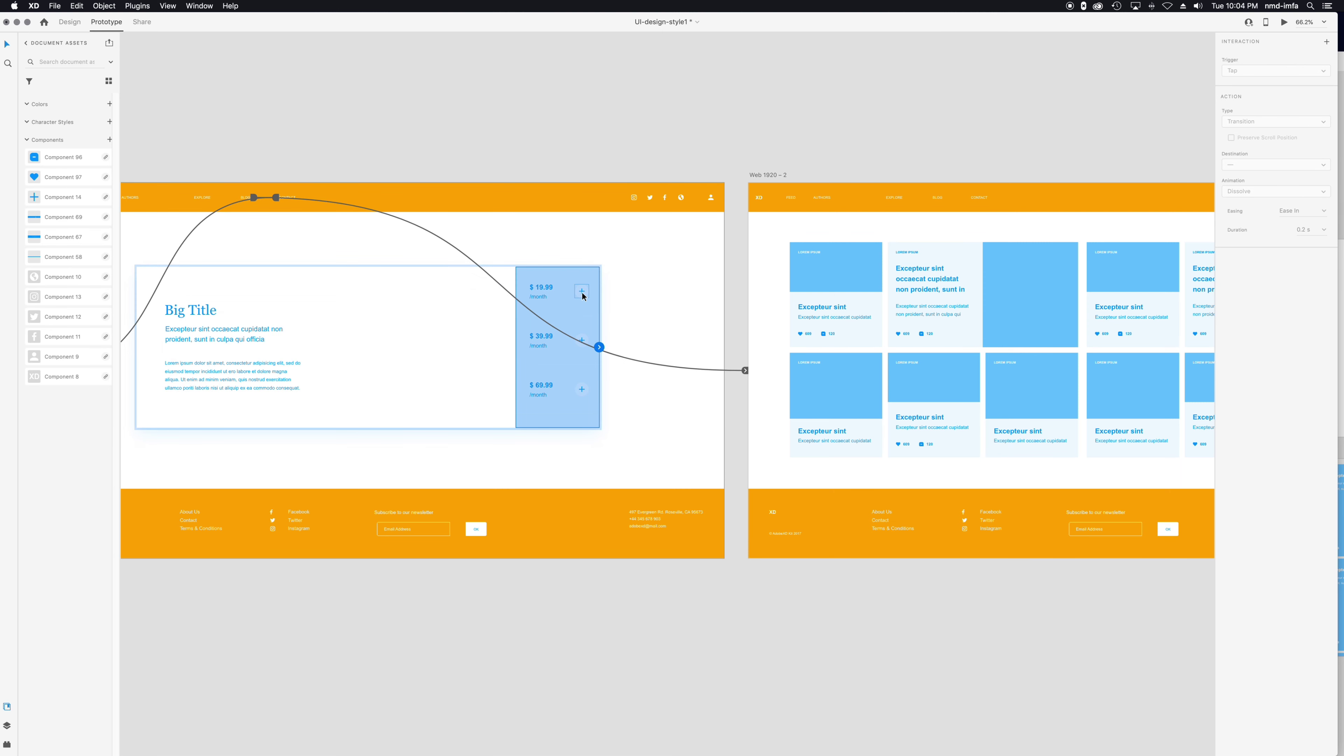
double_click(583, 294)
left_click(588, 293)
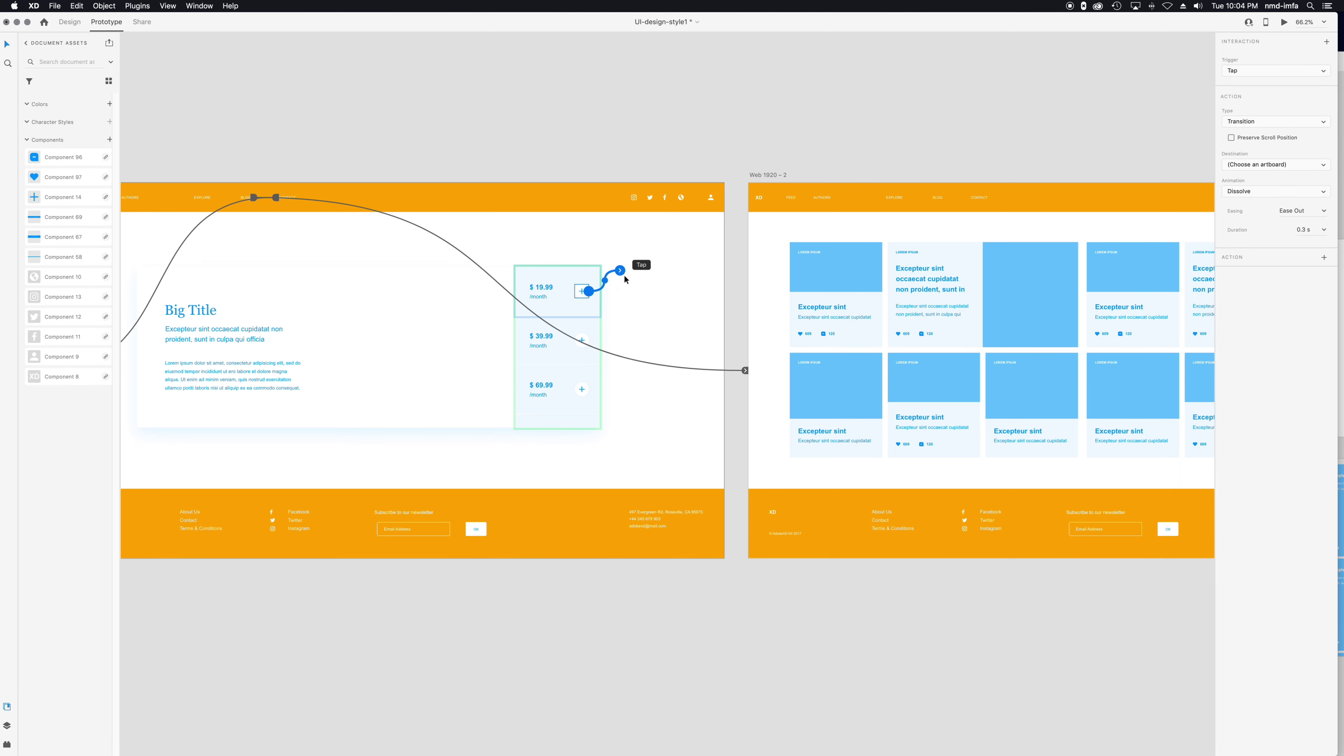
left_click_drag(621, 272, 842, 373)
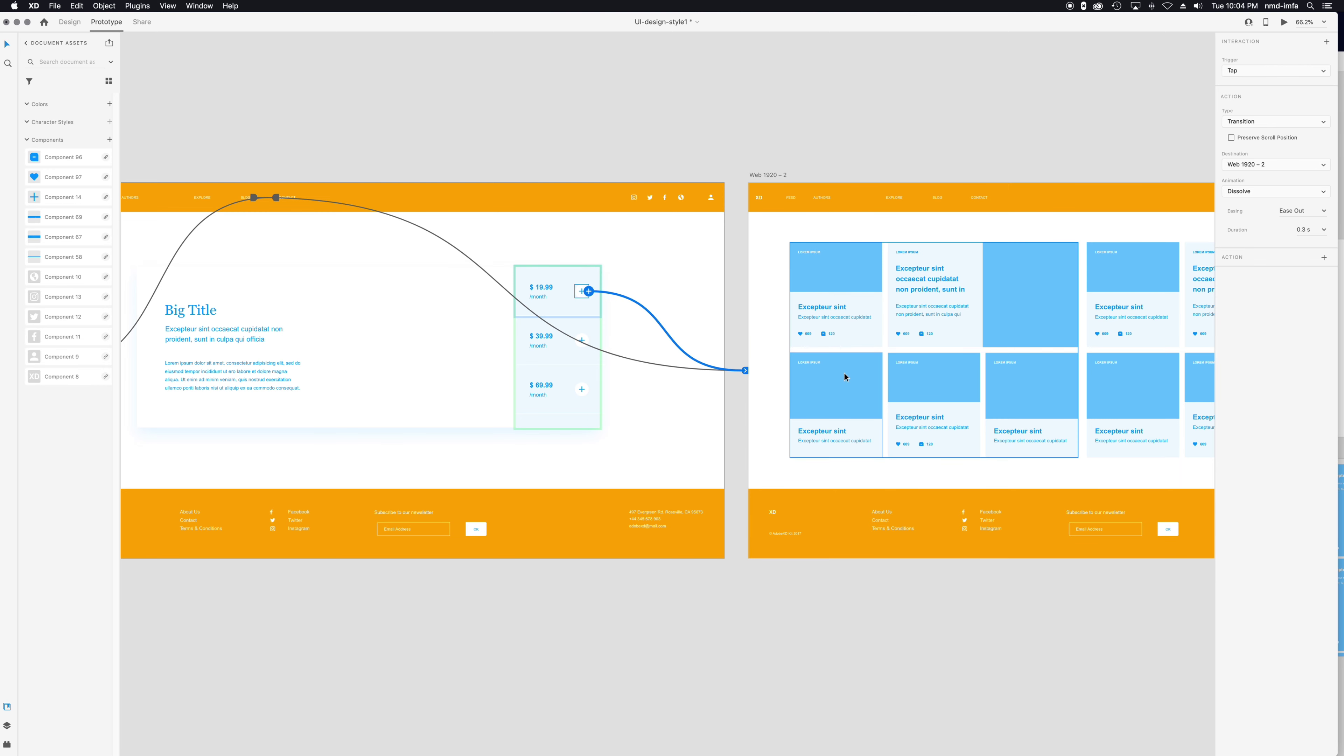
Step: Link the third card in the lower row of Web 1920 – 2 to Home Page with a Tap-triggered Dissolve transition
scroll(841, 369, "right", 5)
scroll(841, 370, "down", 1)
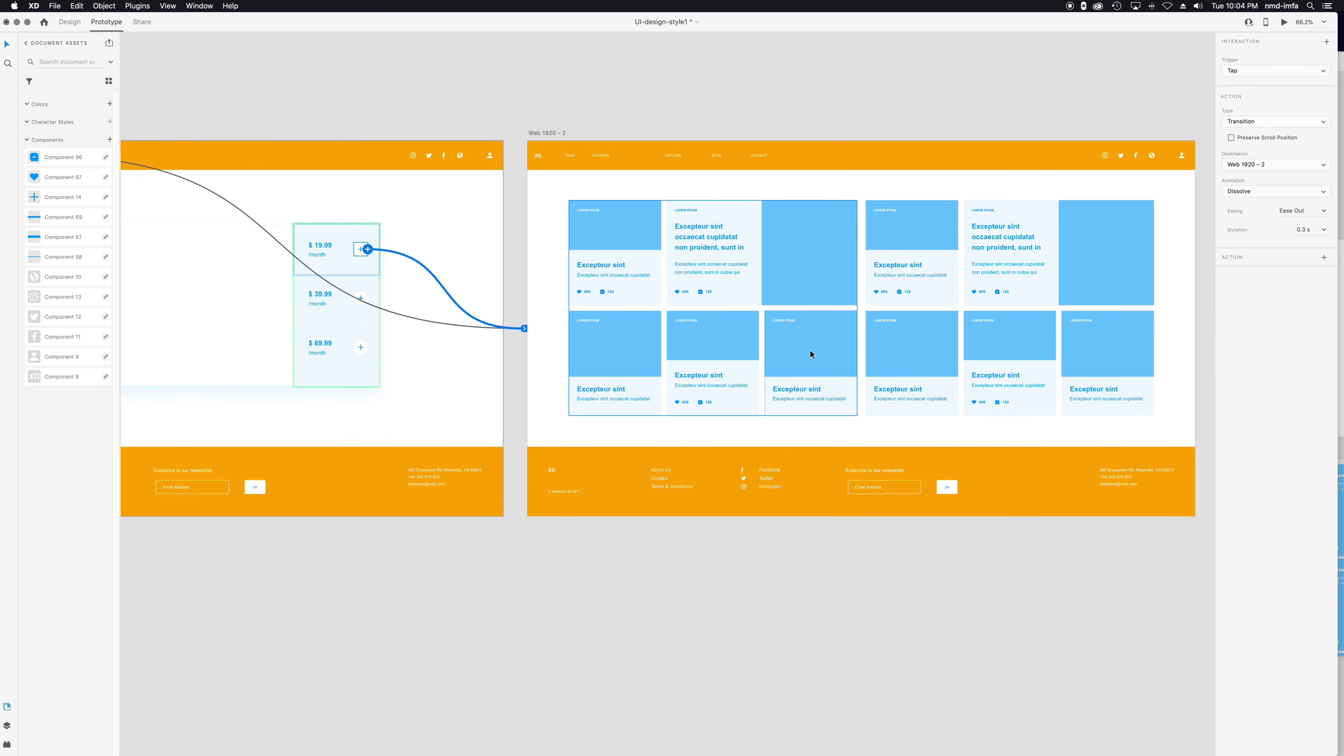
left_click(802, 345)
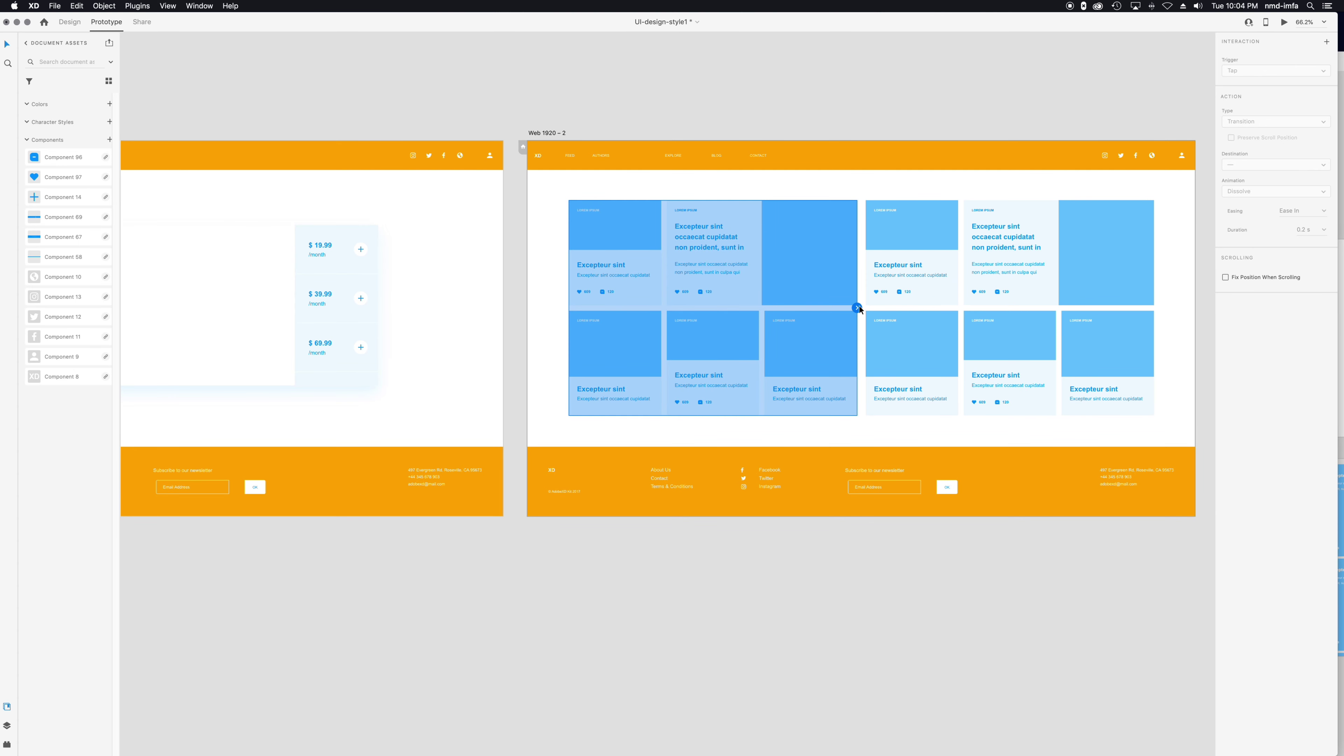
double_click(813, 352)
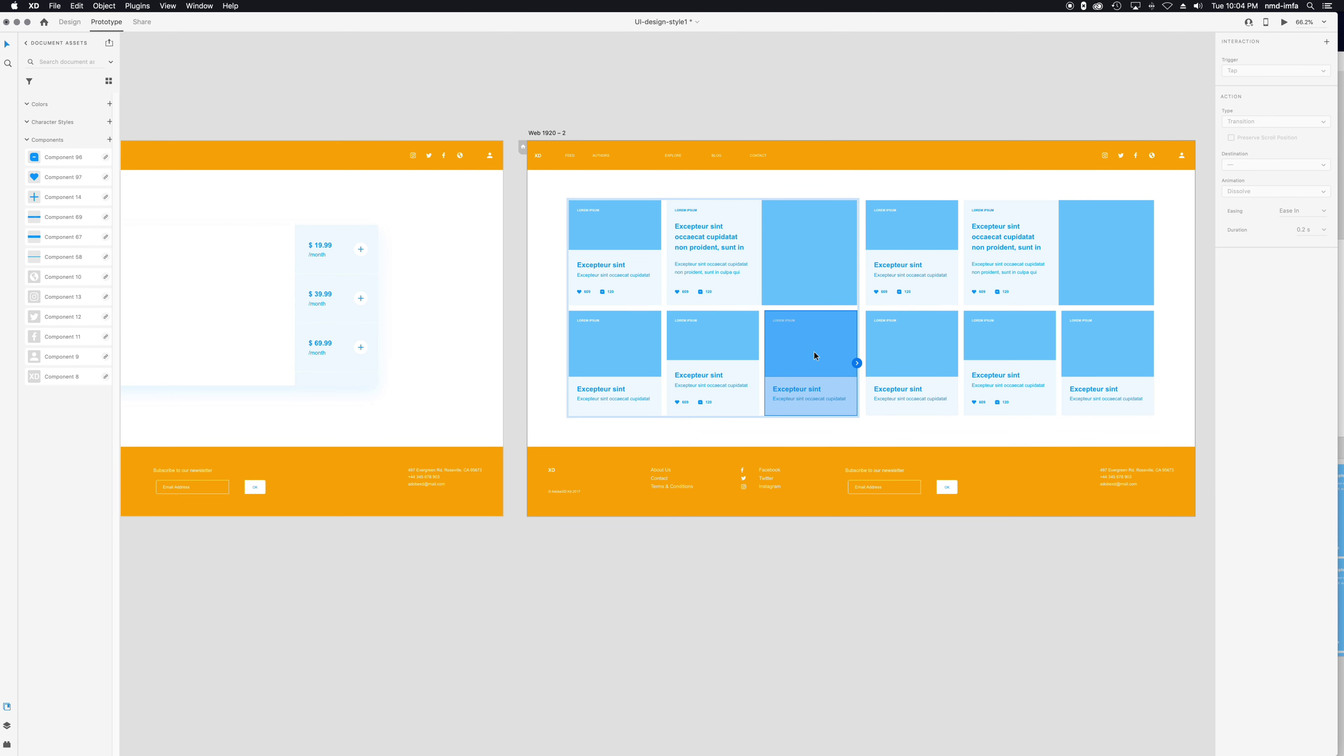
left_click_drag(857, 363, 889, 346)
left_click_drag(404, 378, 507, 368)
scroll(718, 351, "down", 5)
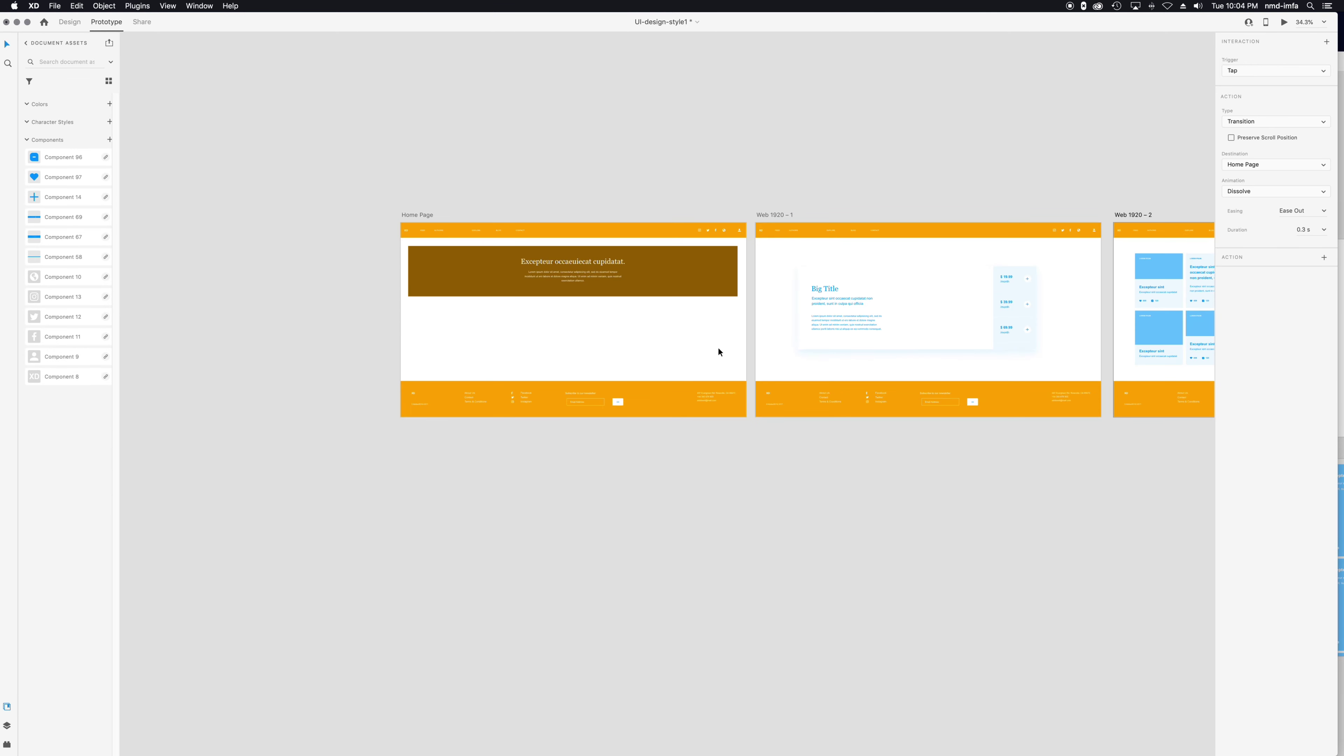
Step: Preview the prototype starting from the Home Page artboard
left_click_drag(1041, 552, 873, 553)
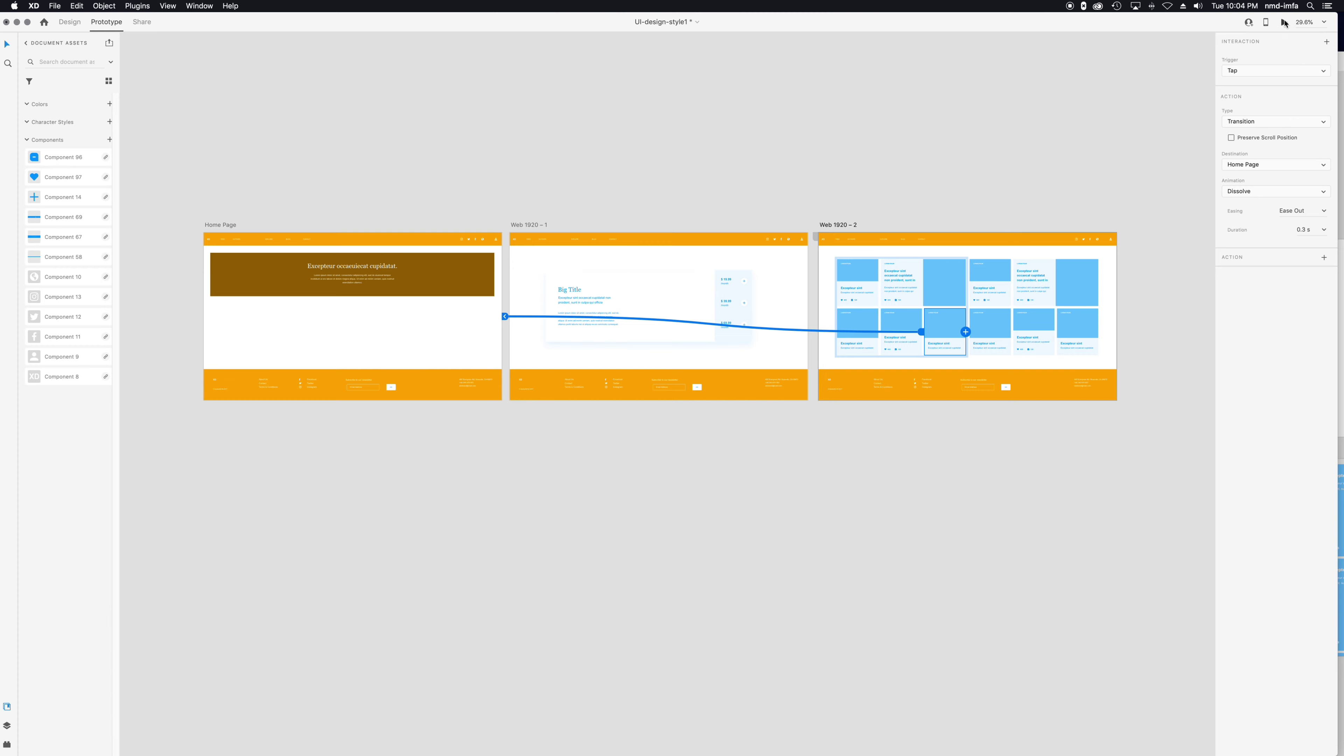
left_click(1285, 24)
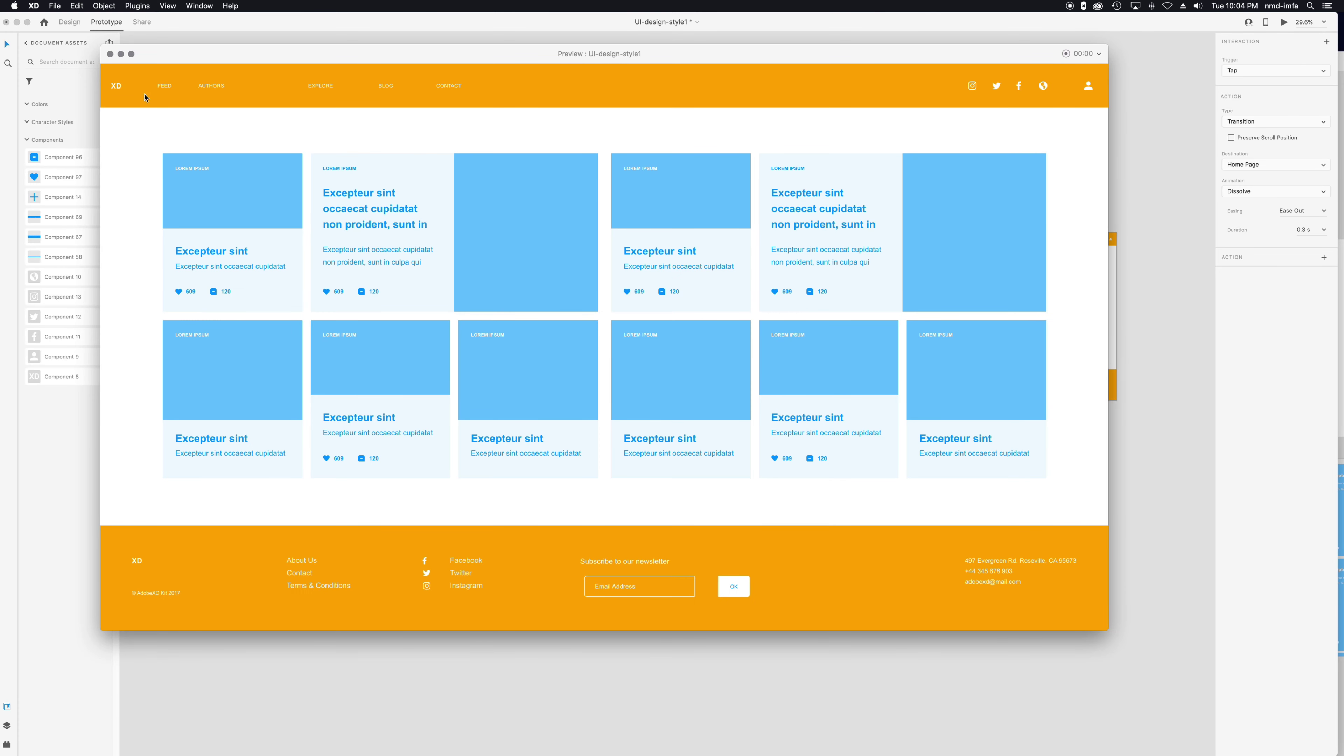
left_click(110, 54)
left_click(401, 350)
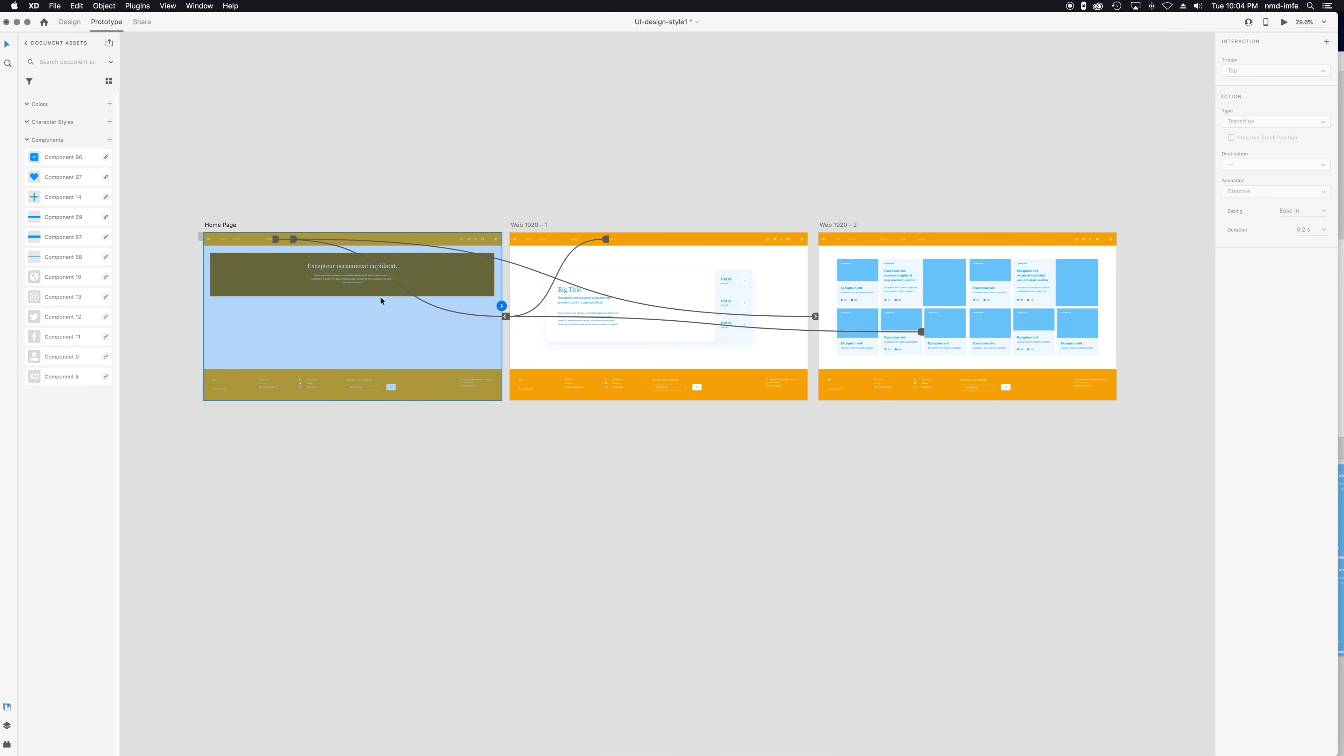
left_click(1284, 22)
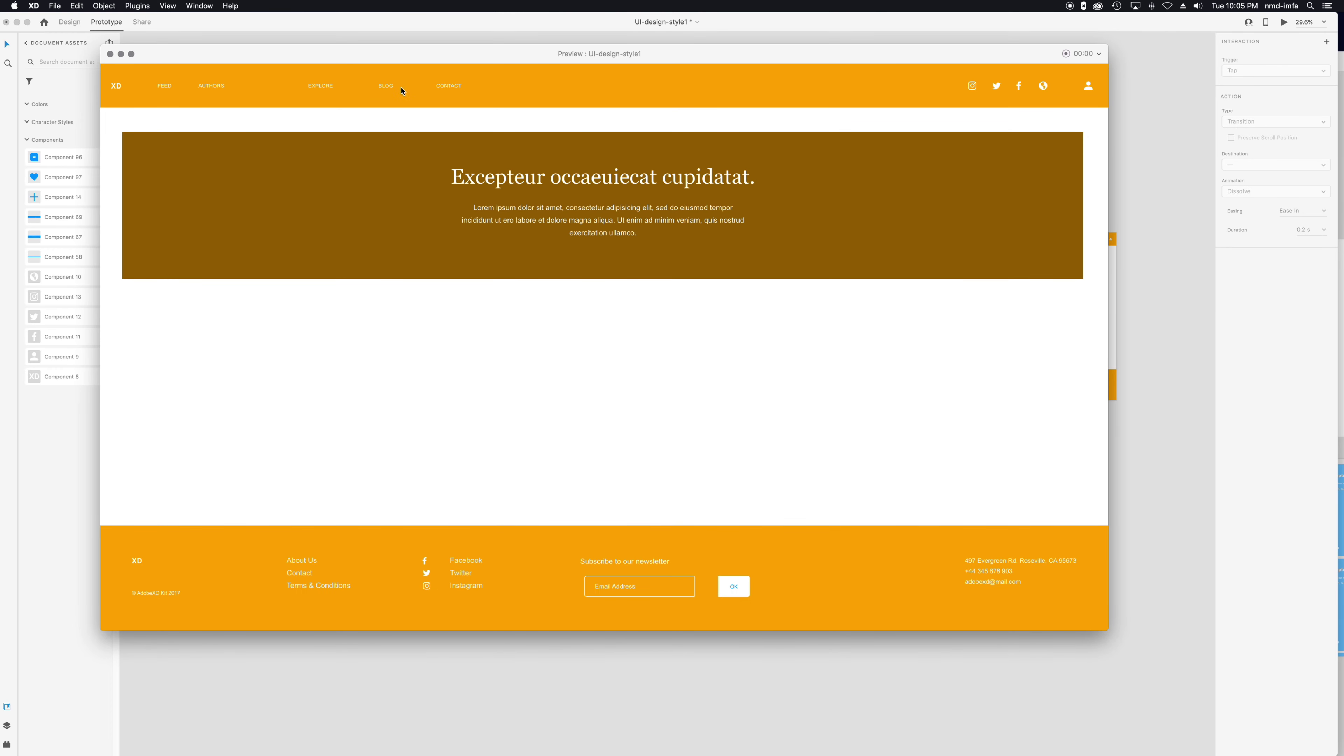
Step: Test the EXPLORE, BLOG, third lower card and $19.99 plus icon links in the preview, and close it
left_click(329, 88)
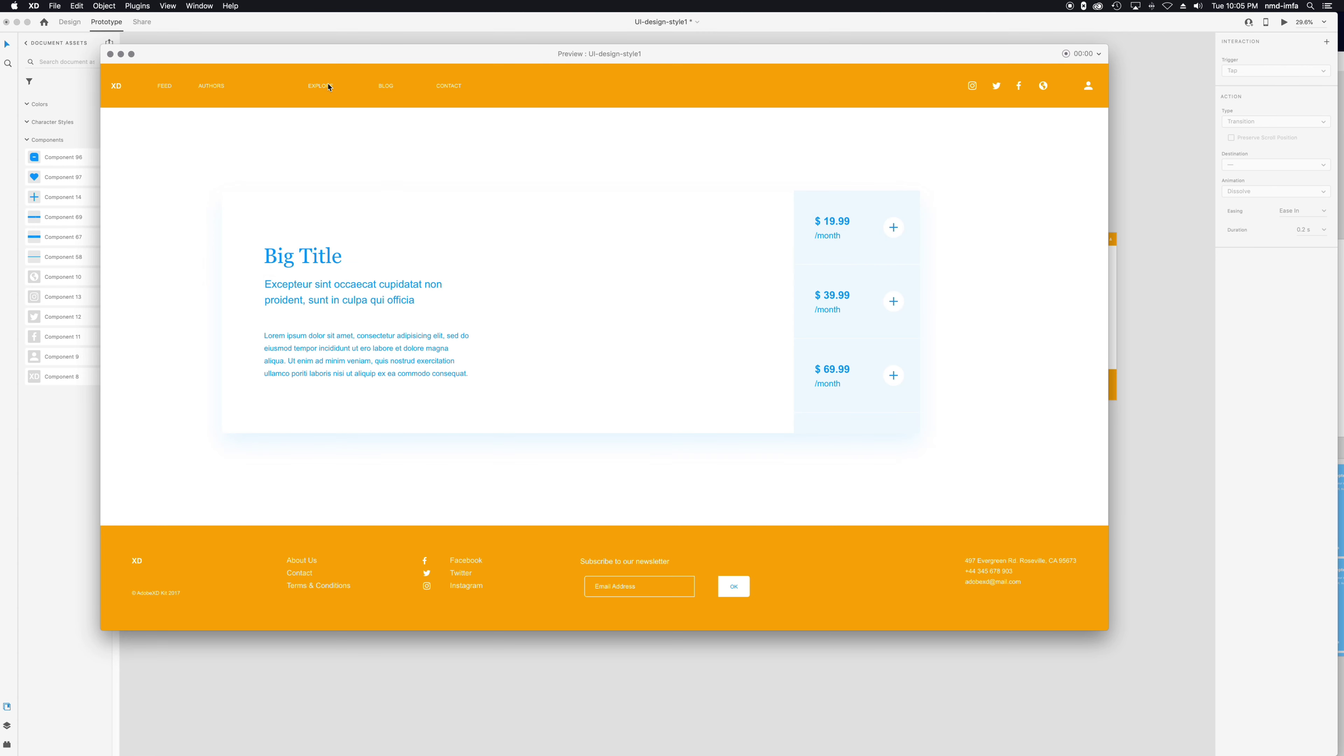
left_click(386, 87)
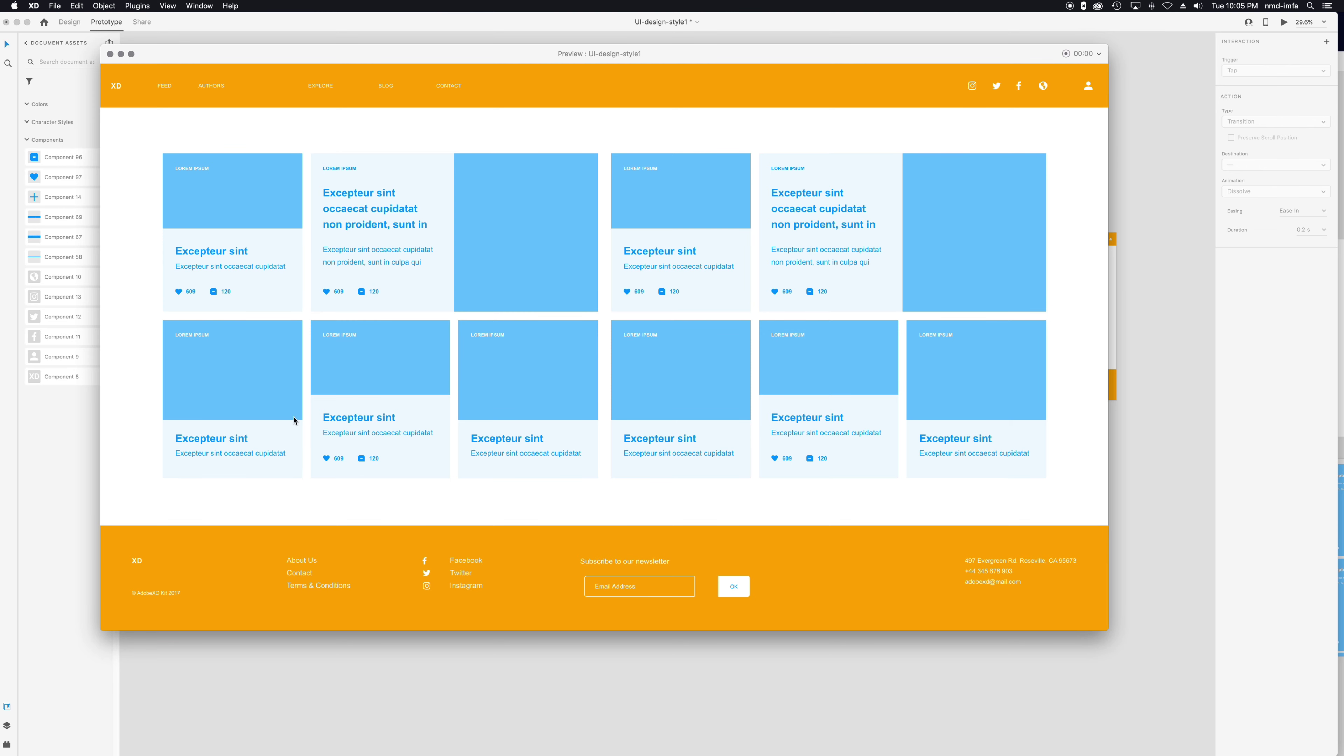
left_click(504, 366)
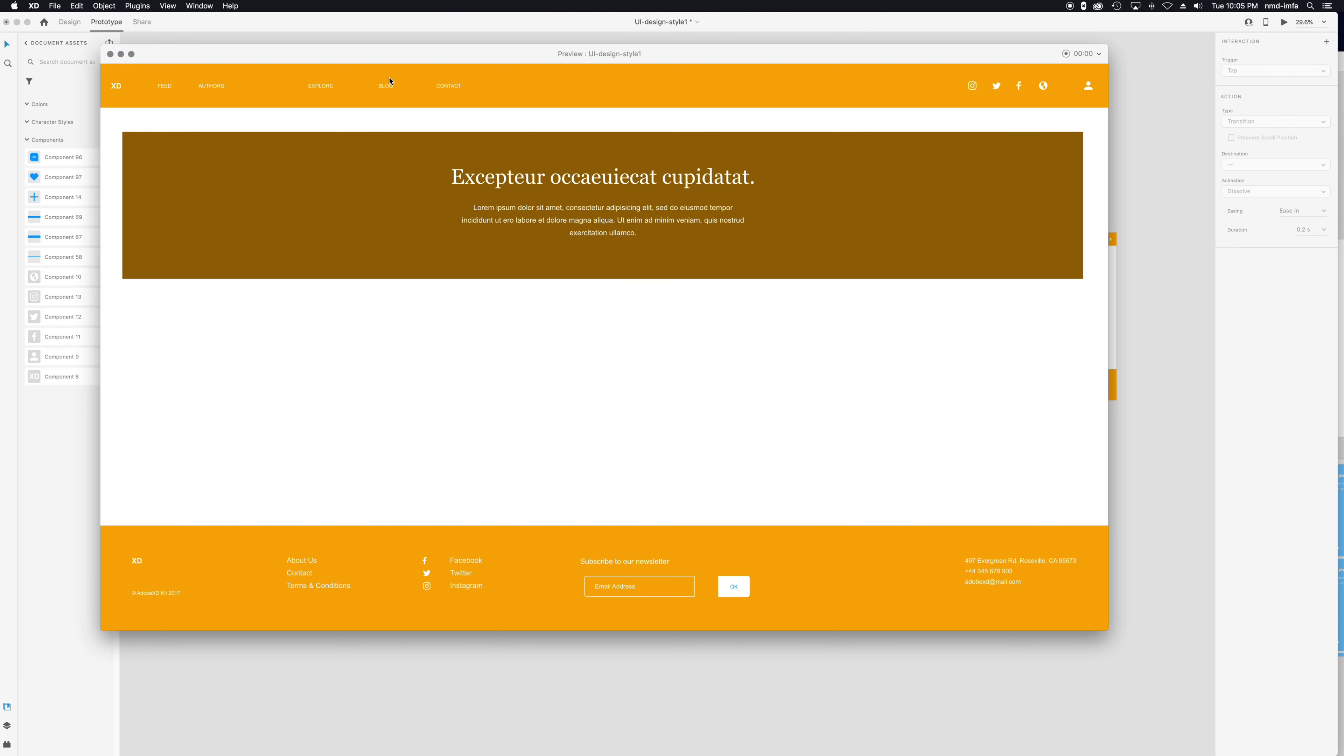
left_click(388, 89)
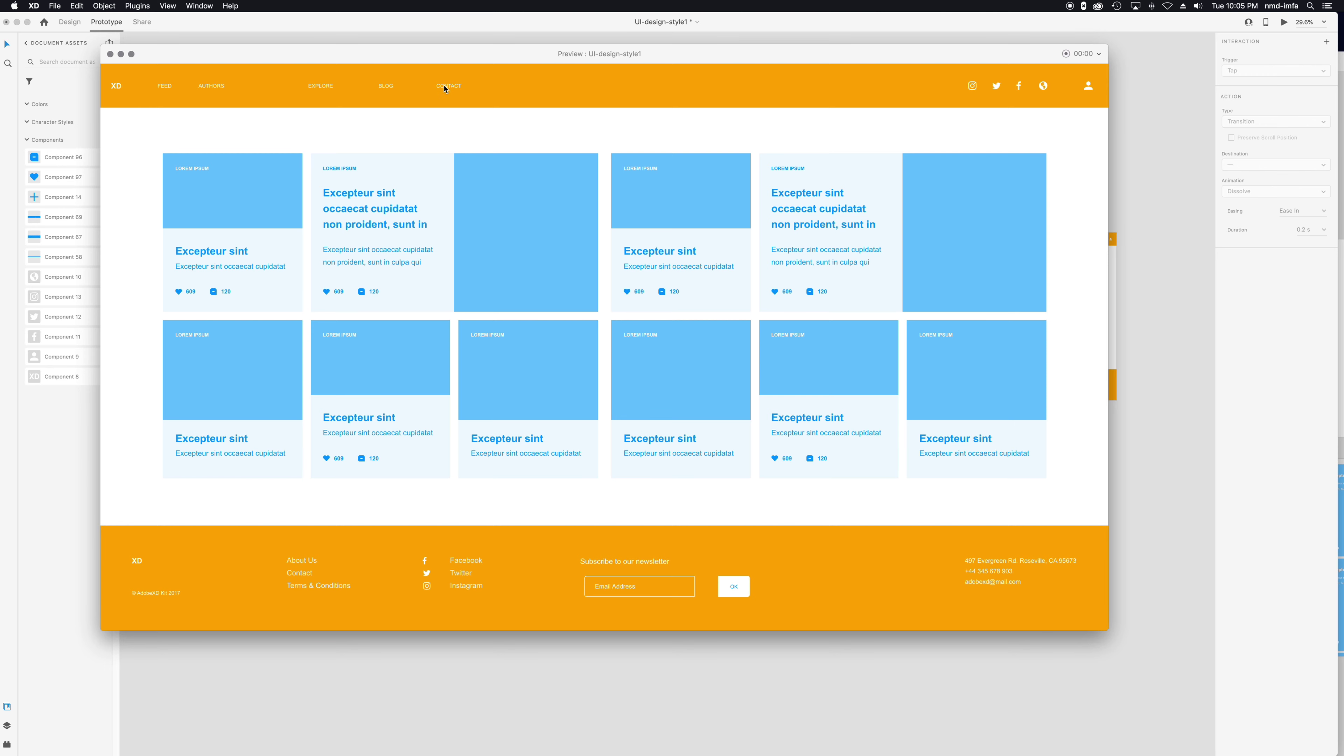
left_click(533, 395)
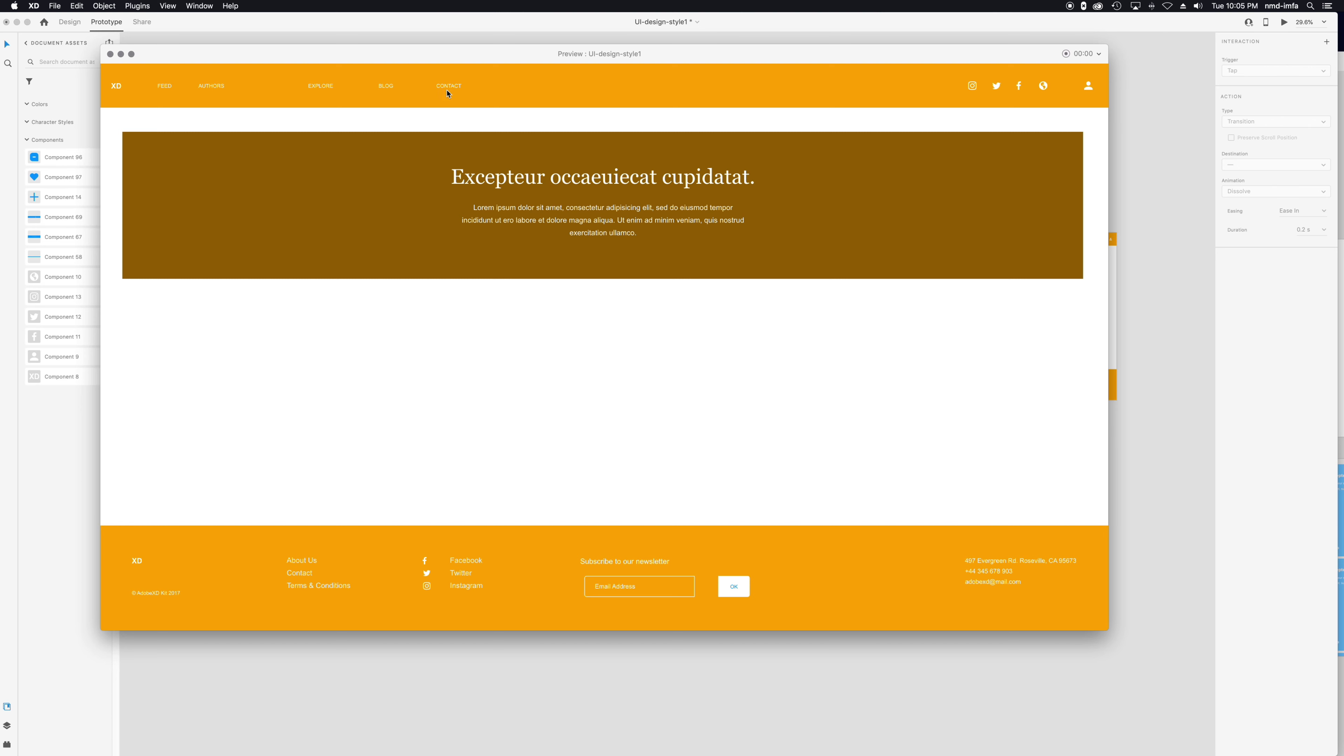
left_click(322, 87)
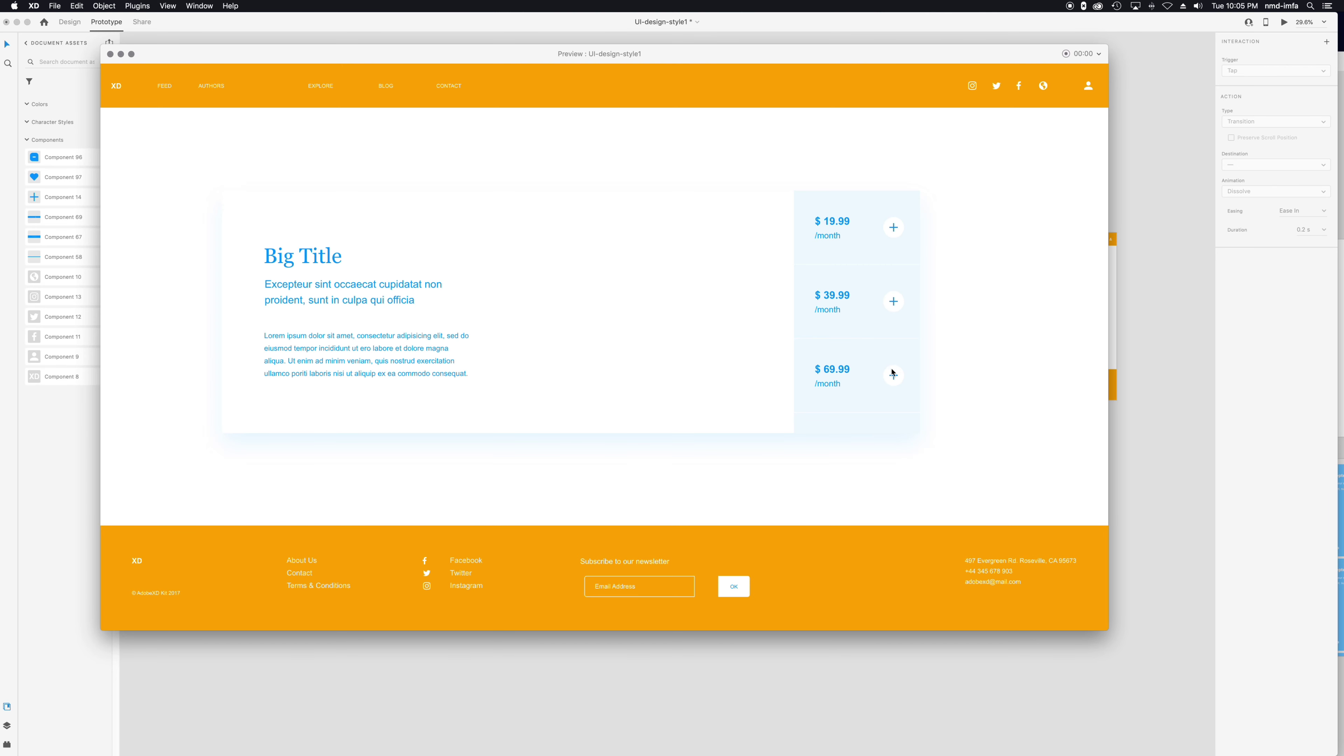
left_click(893, 226)
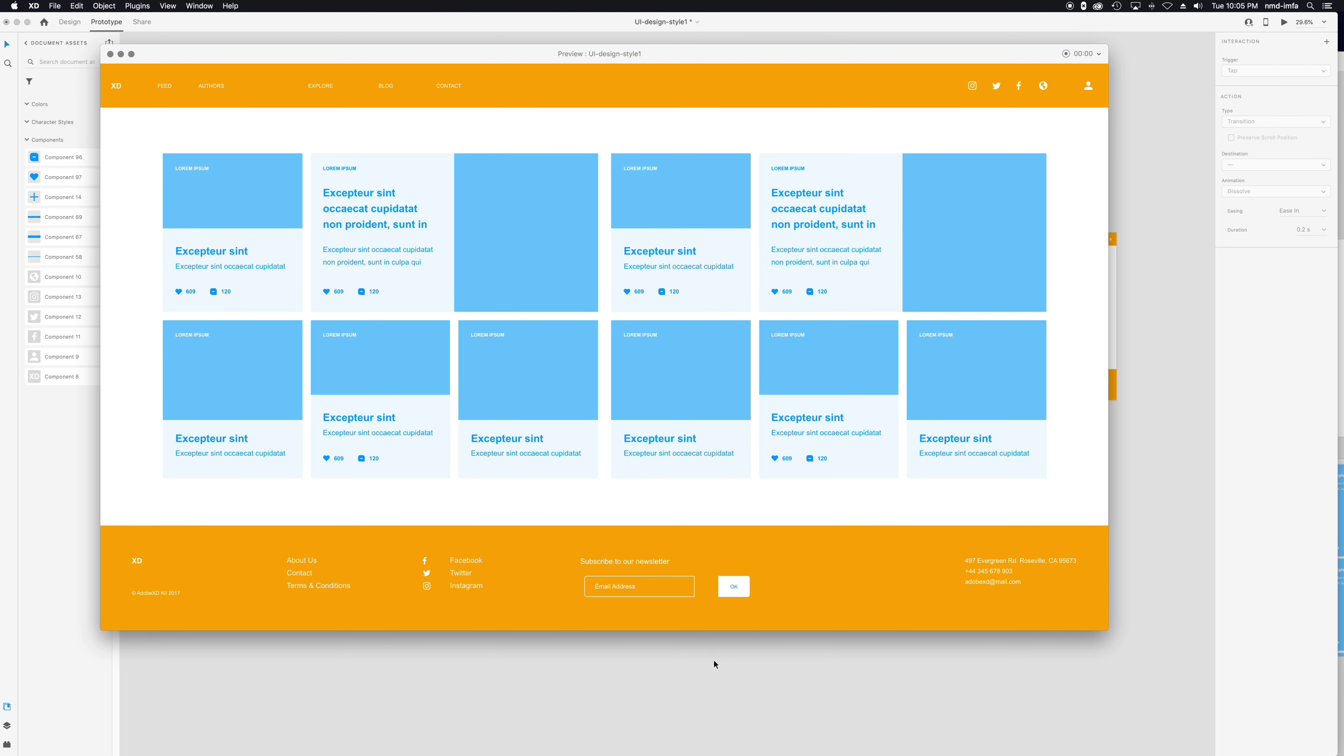
left_click(110, 54)
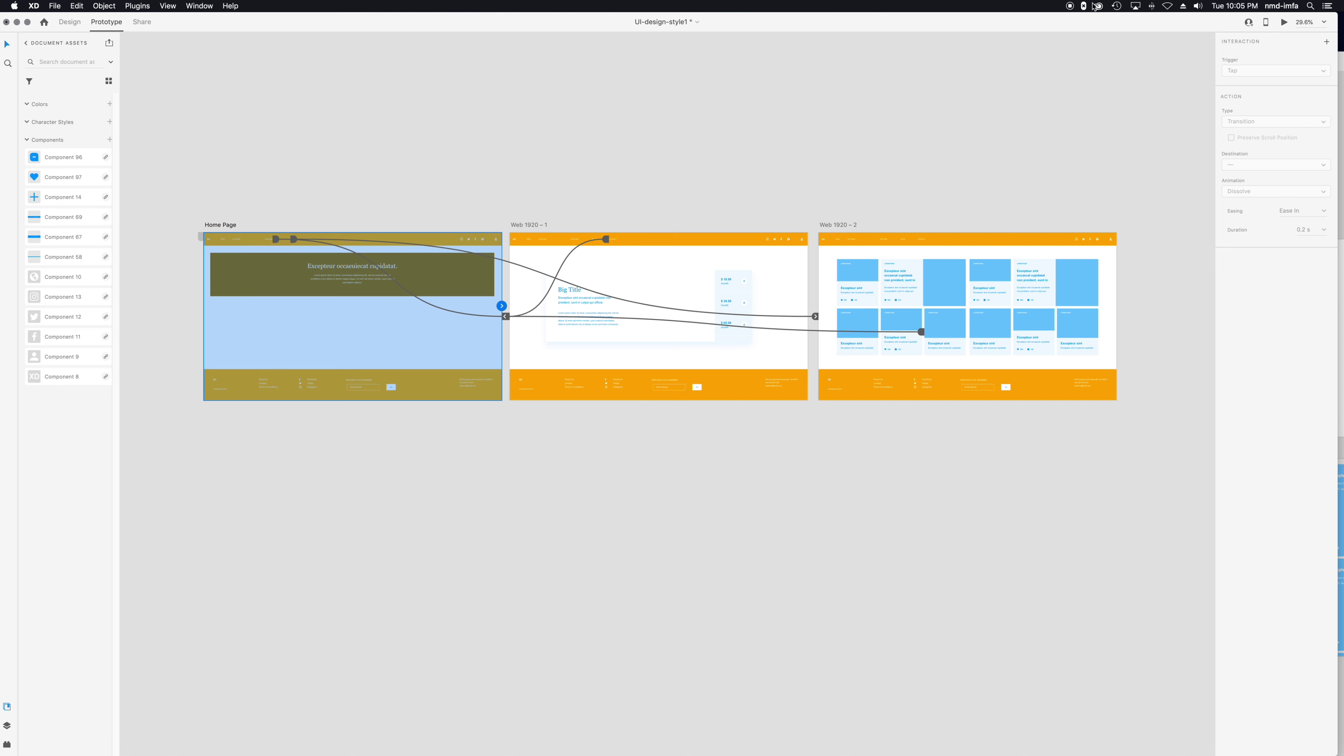
Step: Examine the action types and trigger options available for the EXPLORE link on Home Page, leaving its settings as they are
scroll(349, 276, "up", 3)
left_click(356, 286)
scroll(352, 301, "up", 4, "ctrl")
left_click(163, 310)
left_click(55, 156)
left_click(546, 433)
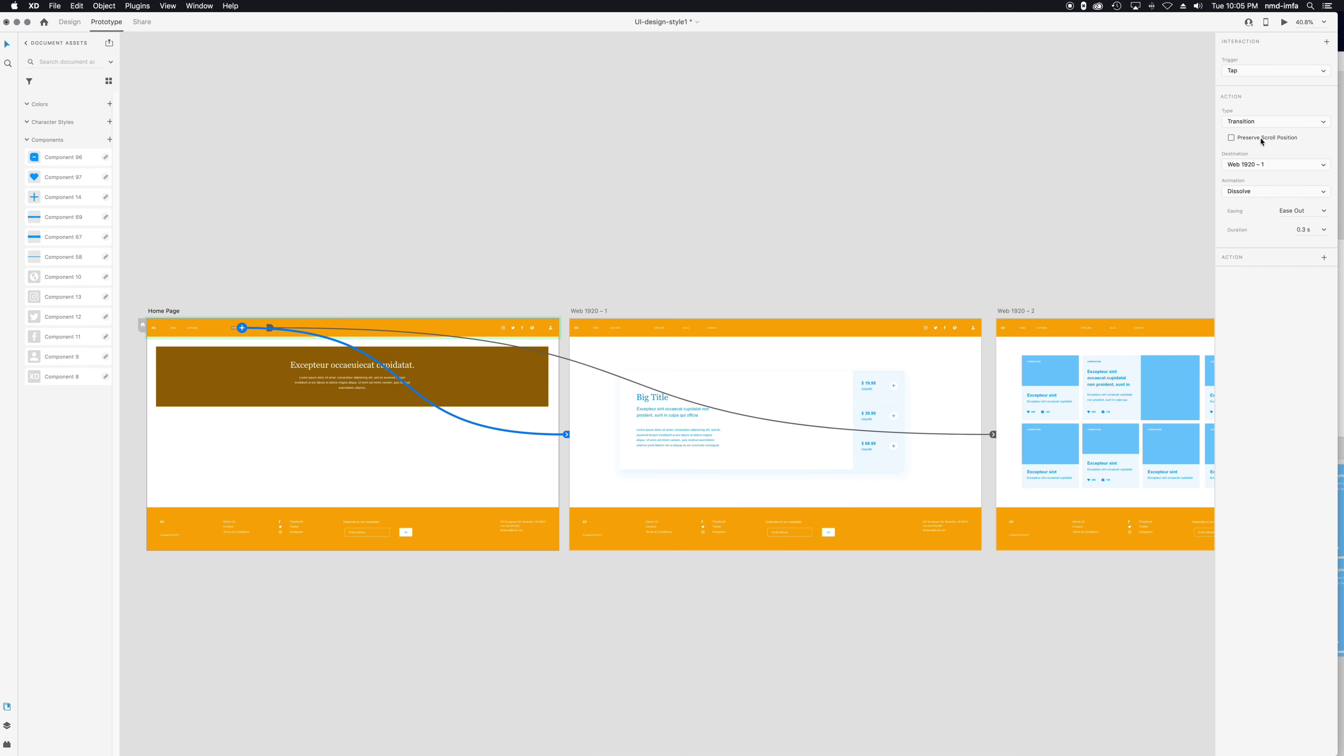
left_click(1258, 126)
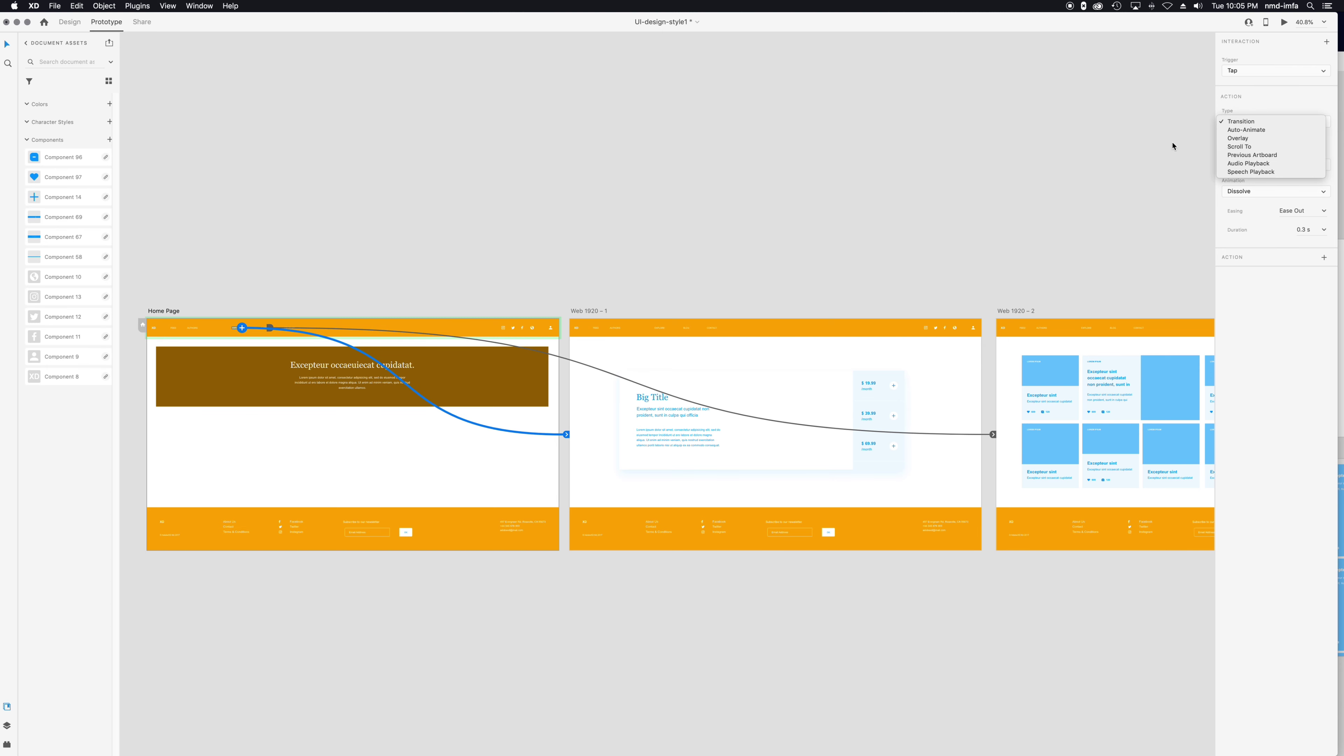
left_click(1191, 104)
left_click(1248, 72)
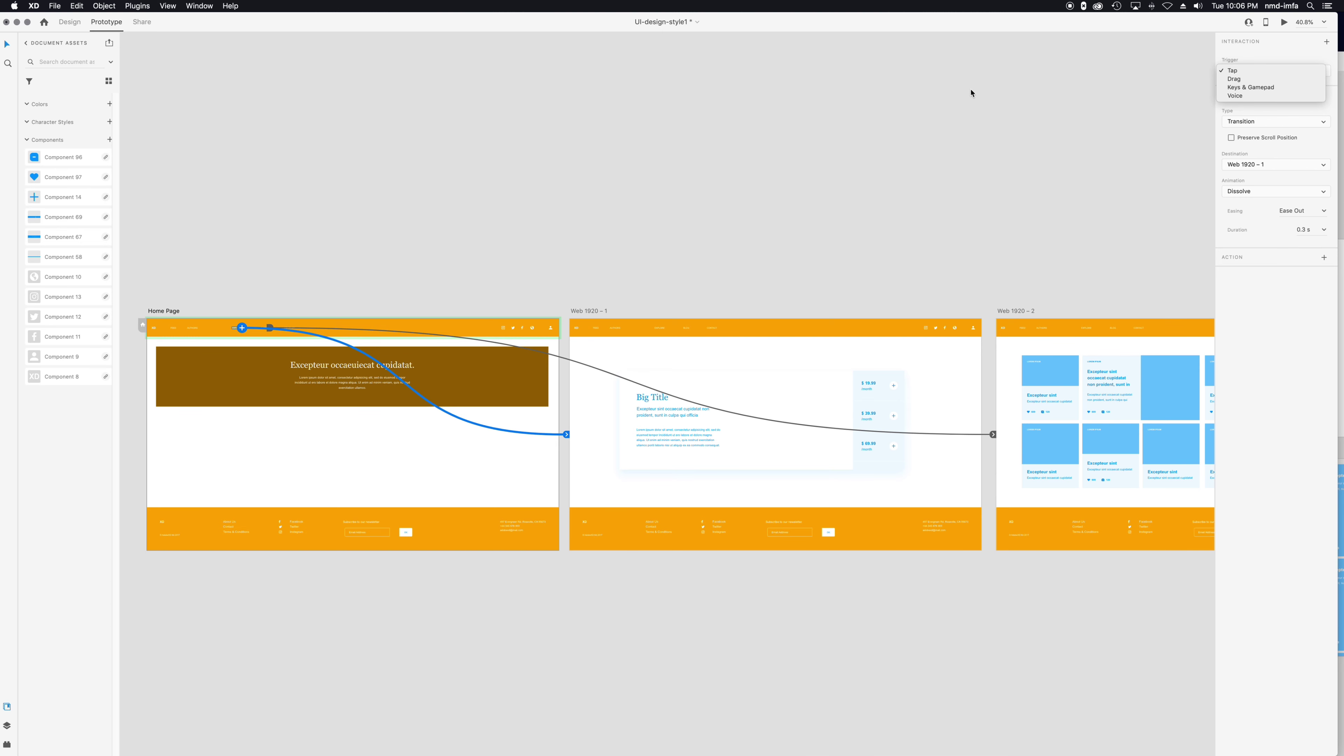
left_click(1014, 124)
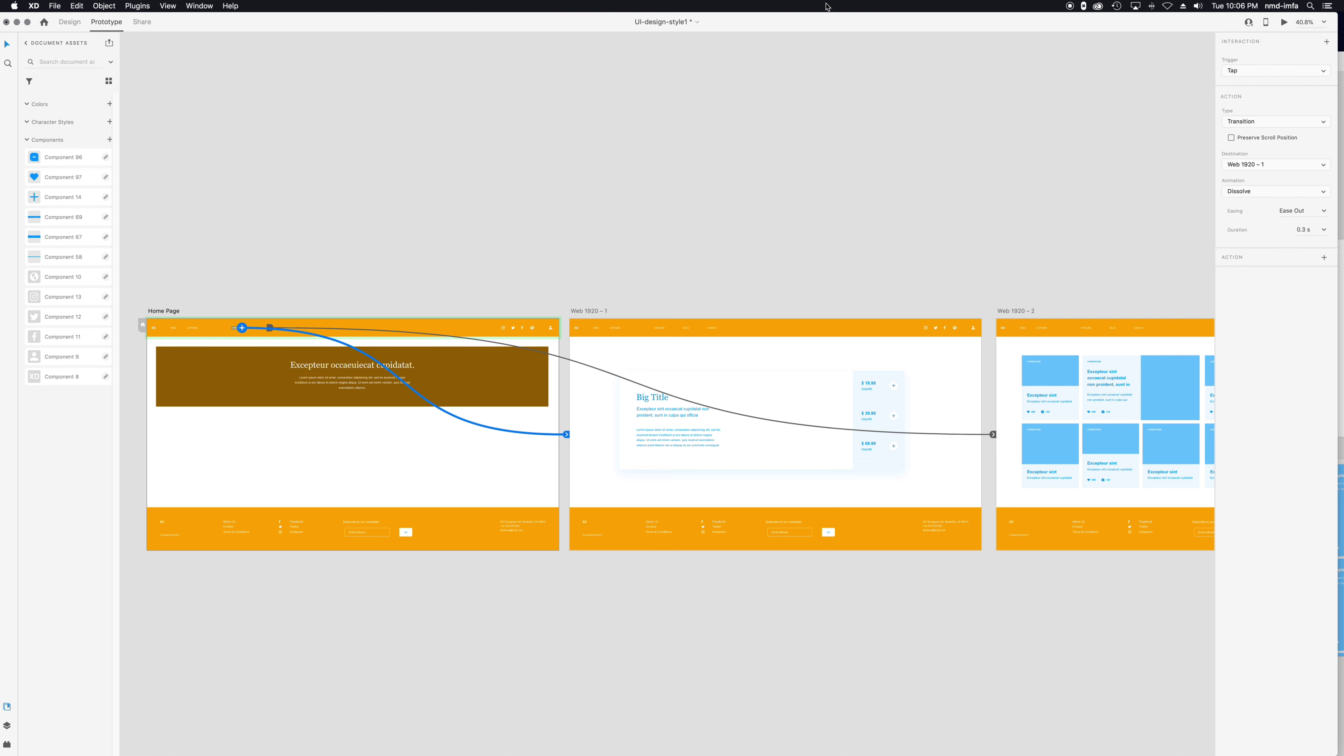
left_click(437, 276)
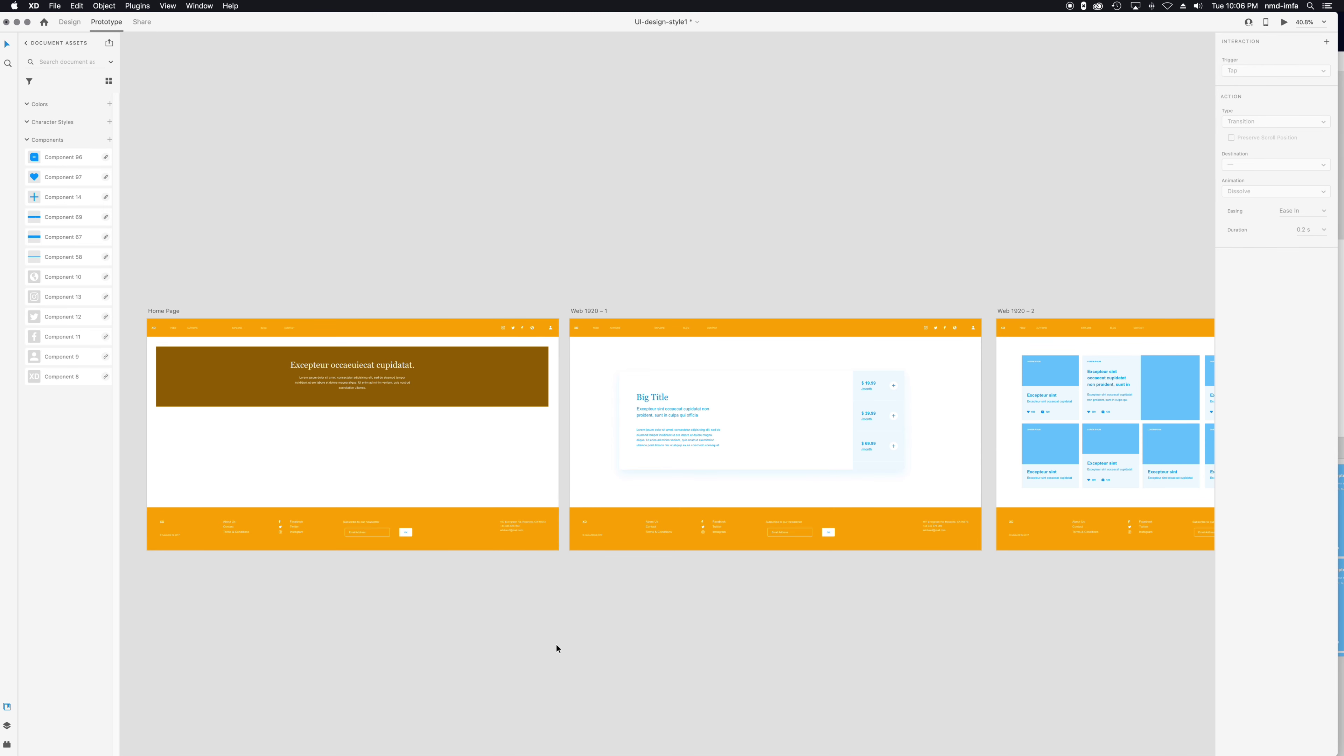
Step: Create a share link for UI-design-style1 with the Design Review view setting and access for anyone with the link
left_click_drag(508, 618, 488, 470)
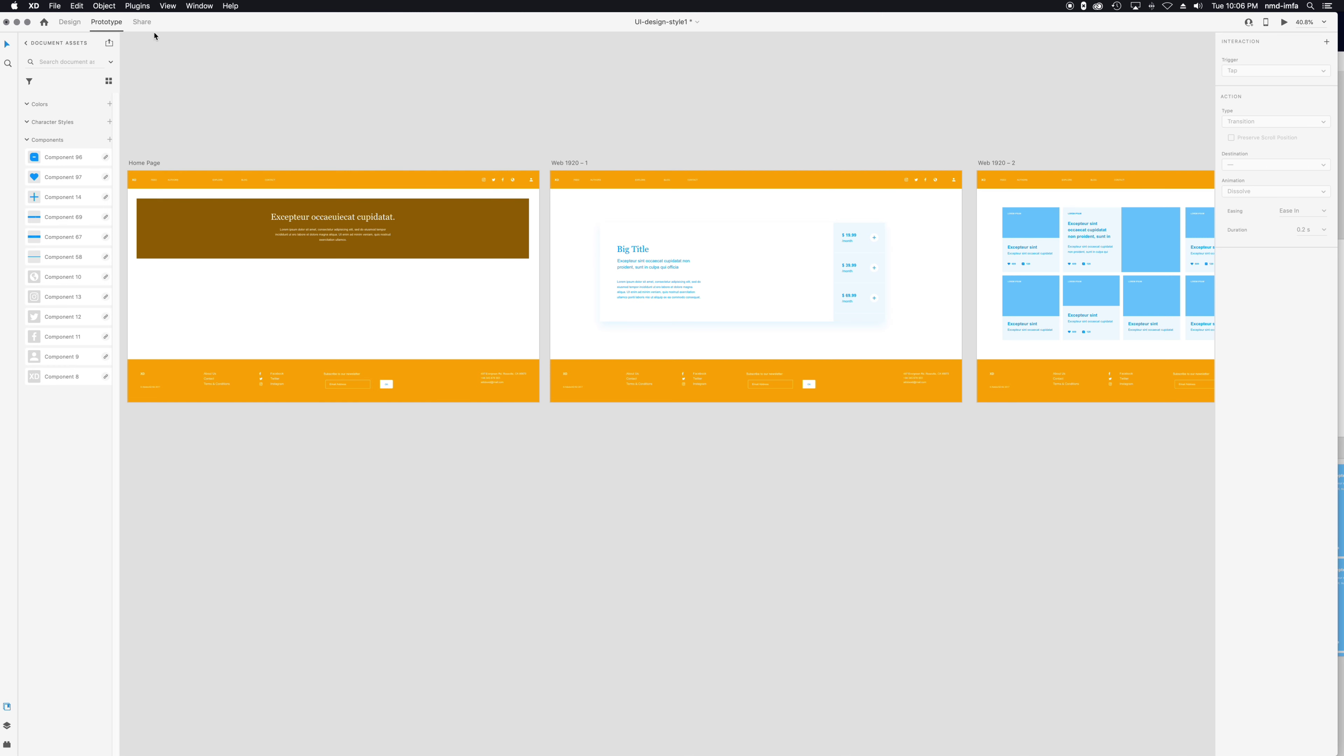
left_click(142, 23)
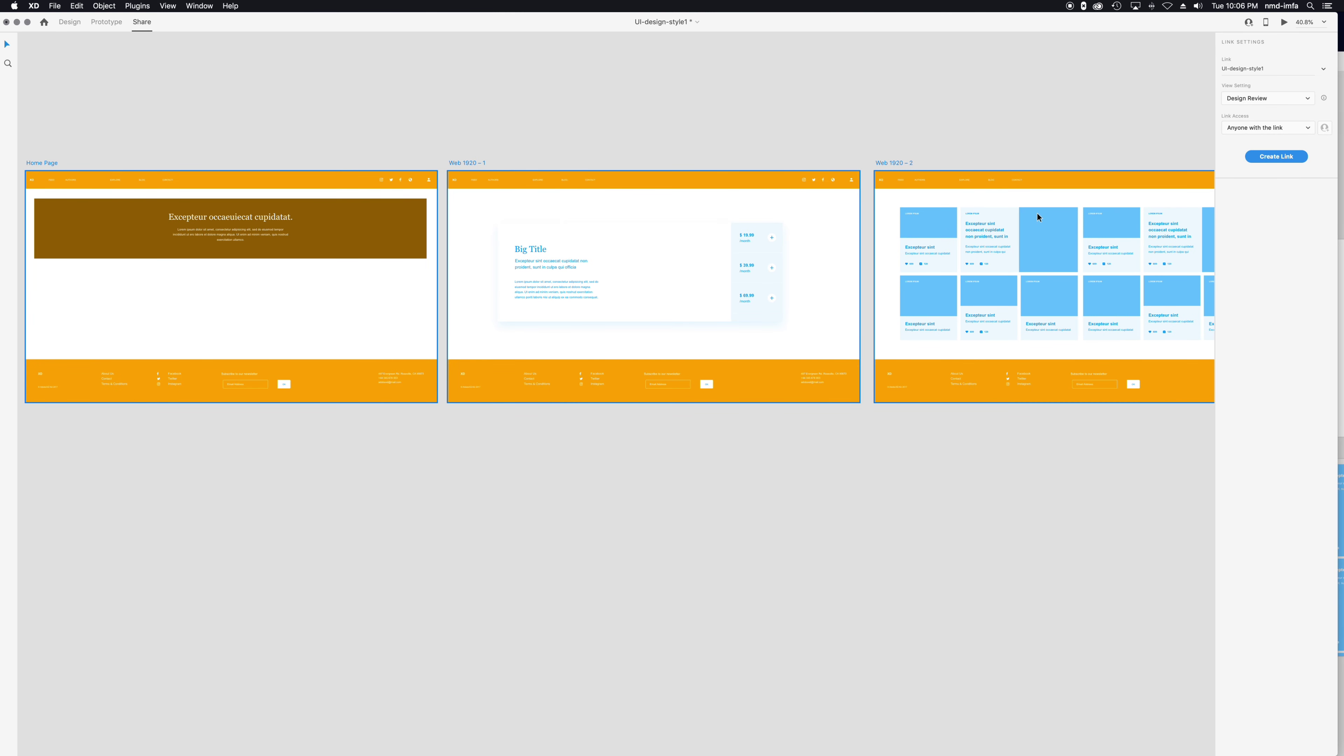
left_click(1279, 157)
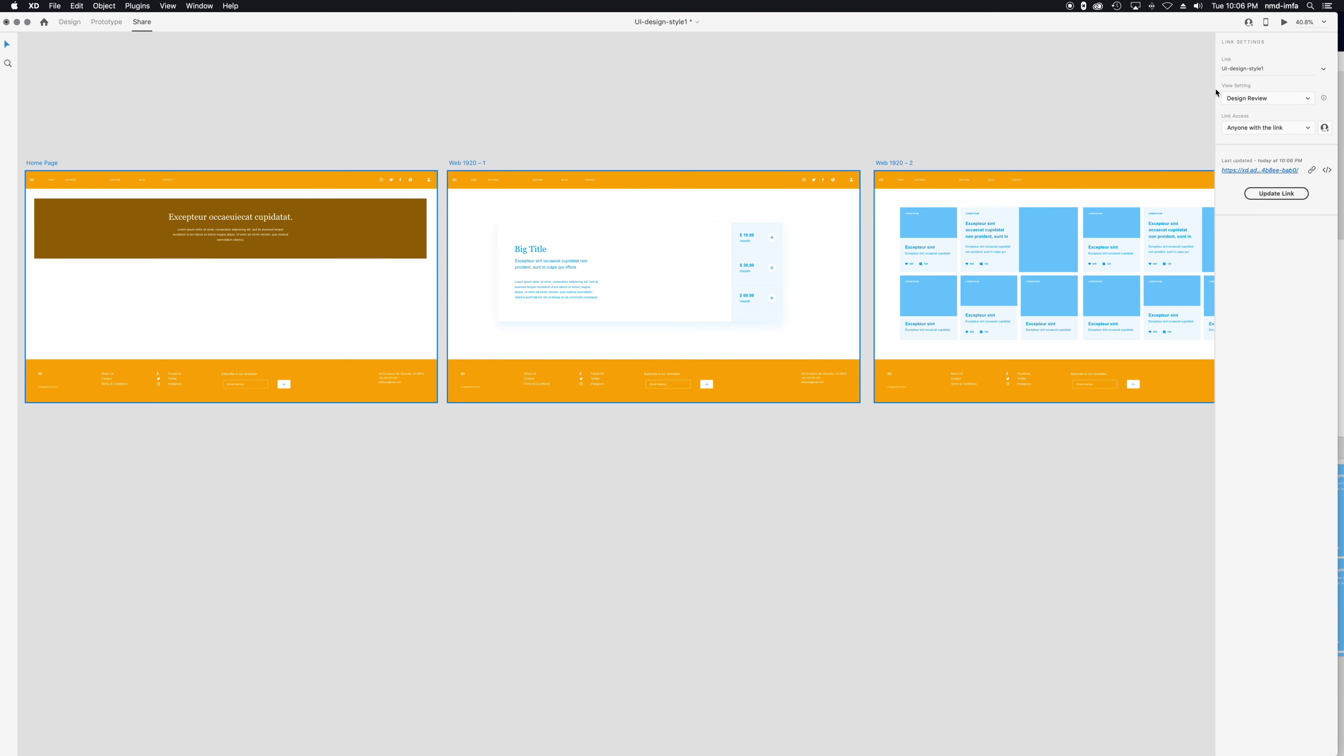
Step: Look through the view settings available for the shared link and return to Design mode
left_click(1294, 101)
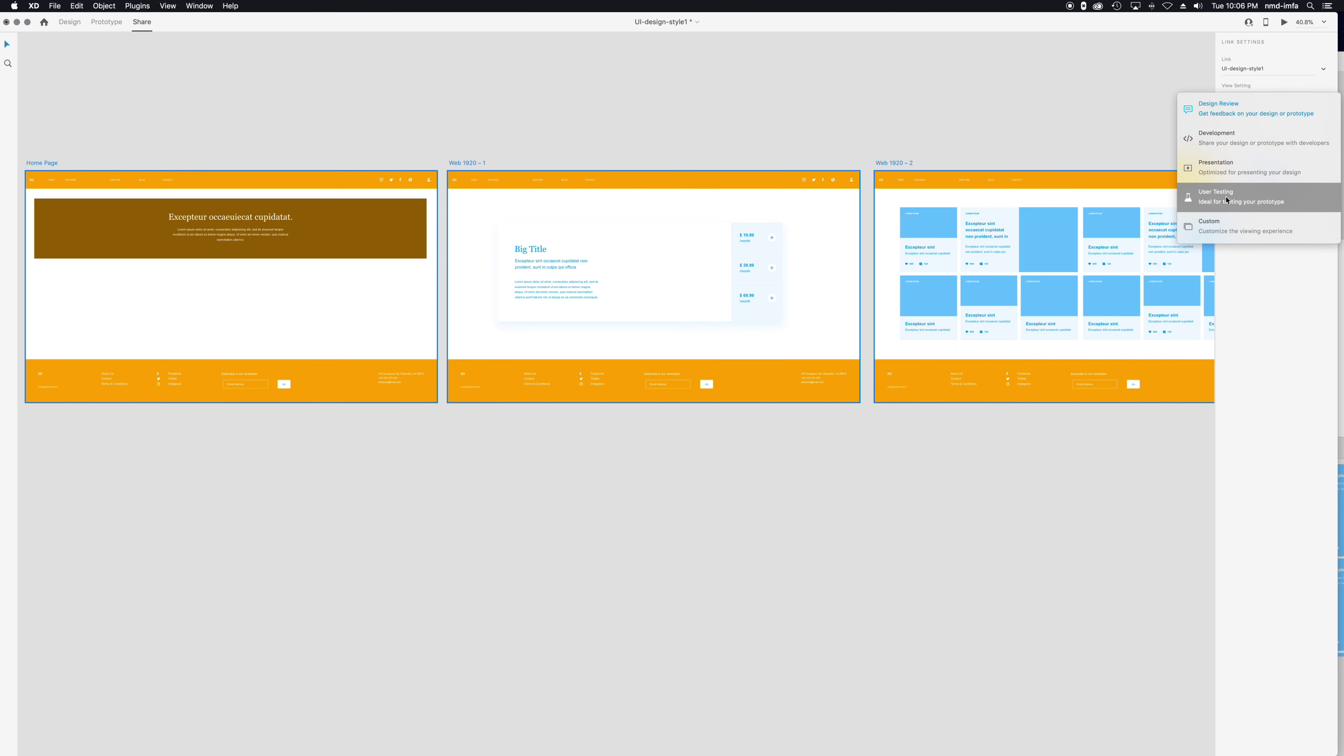
left_click(1054, 617)
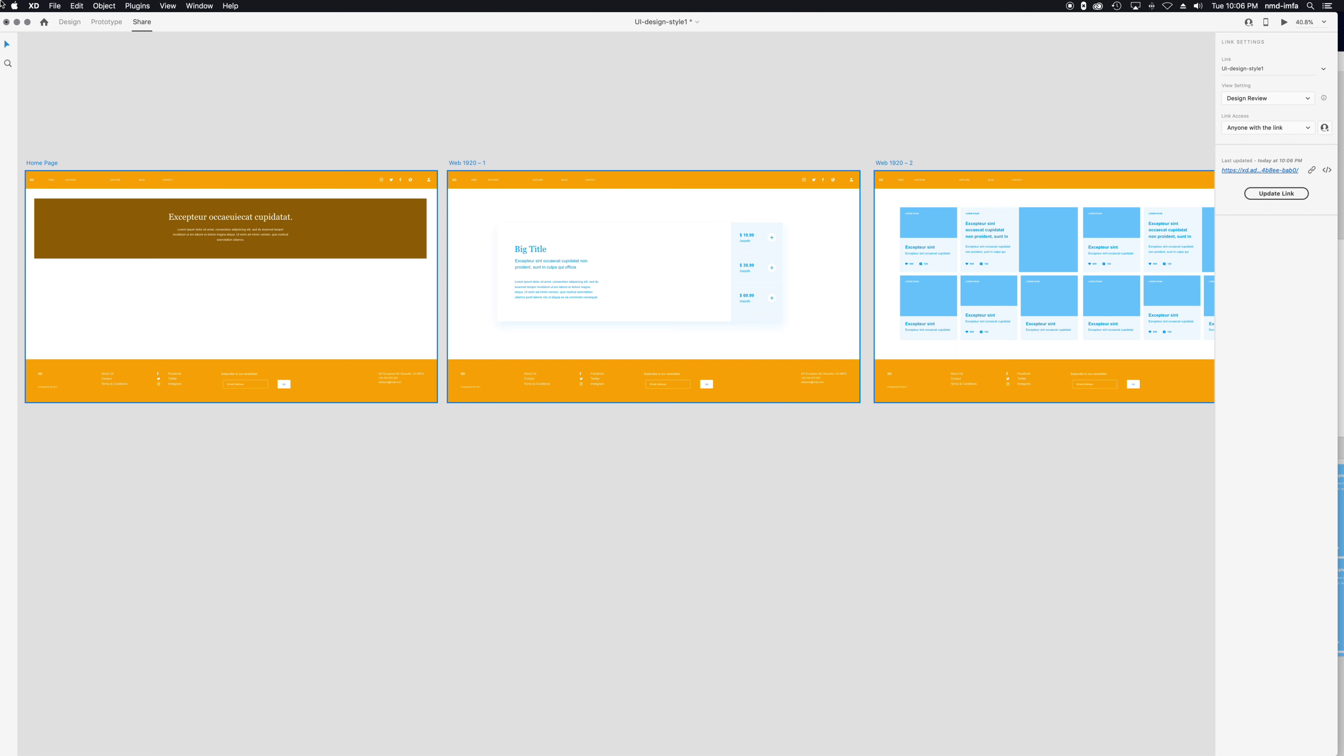
left_click(69, 22)
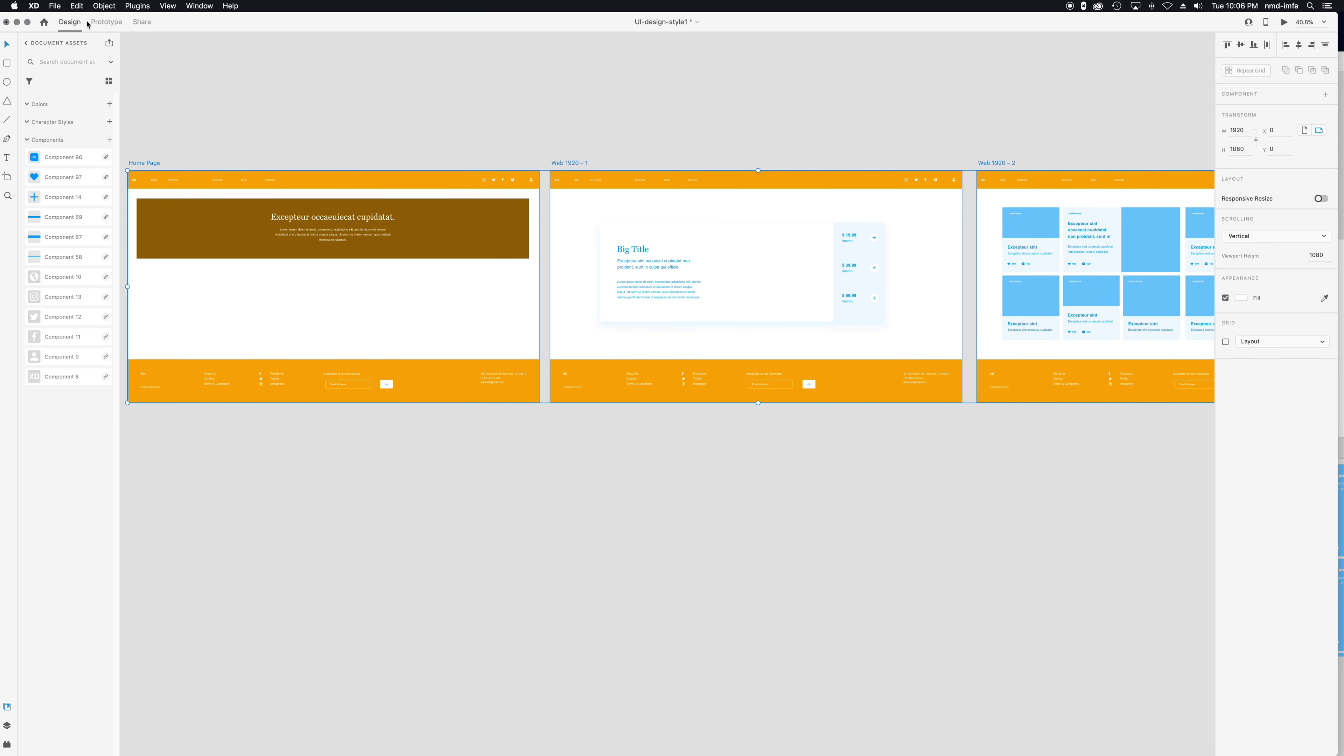
Step: Save UI-design-style1 and move the Wires - Web window off to the side, clear of the artboards
key("super+s")
left_click(714, 111)
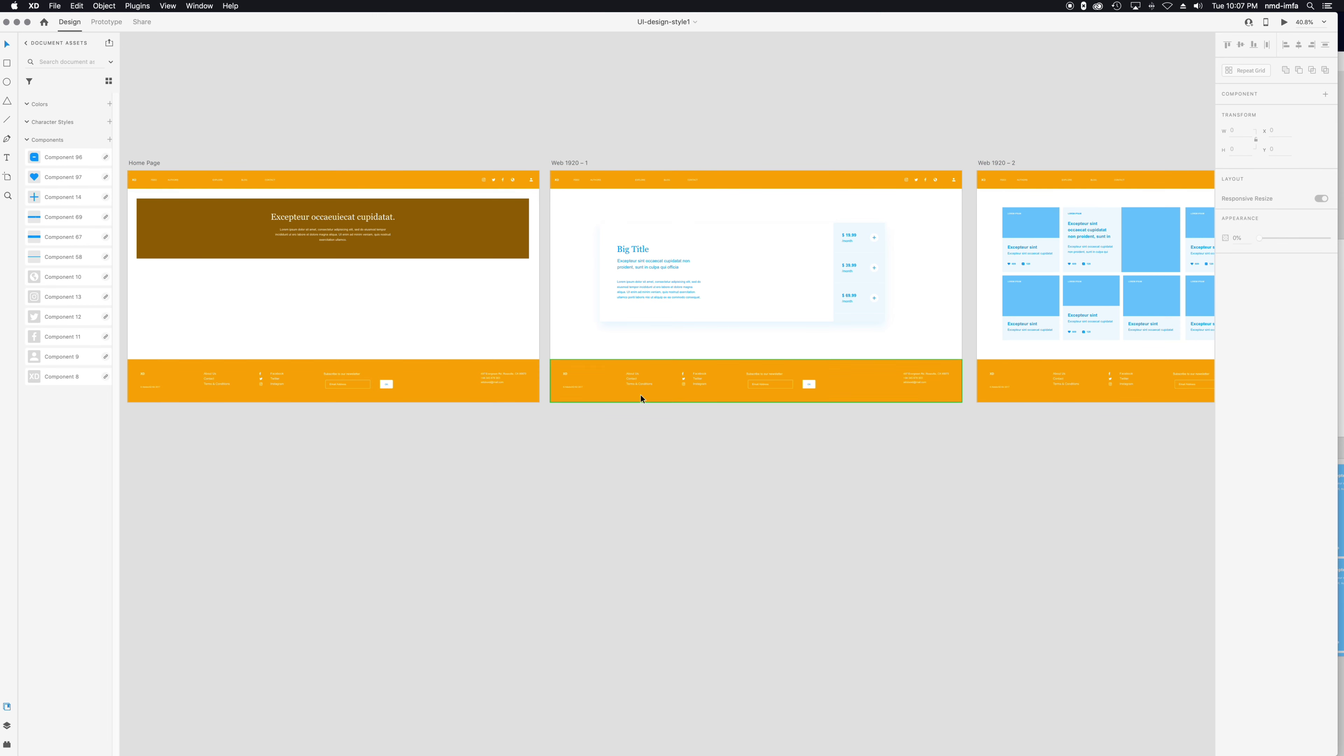
left_click_drag(667, 477, 637, 512)
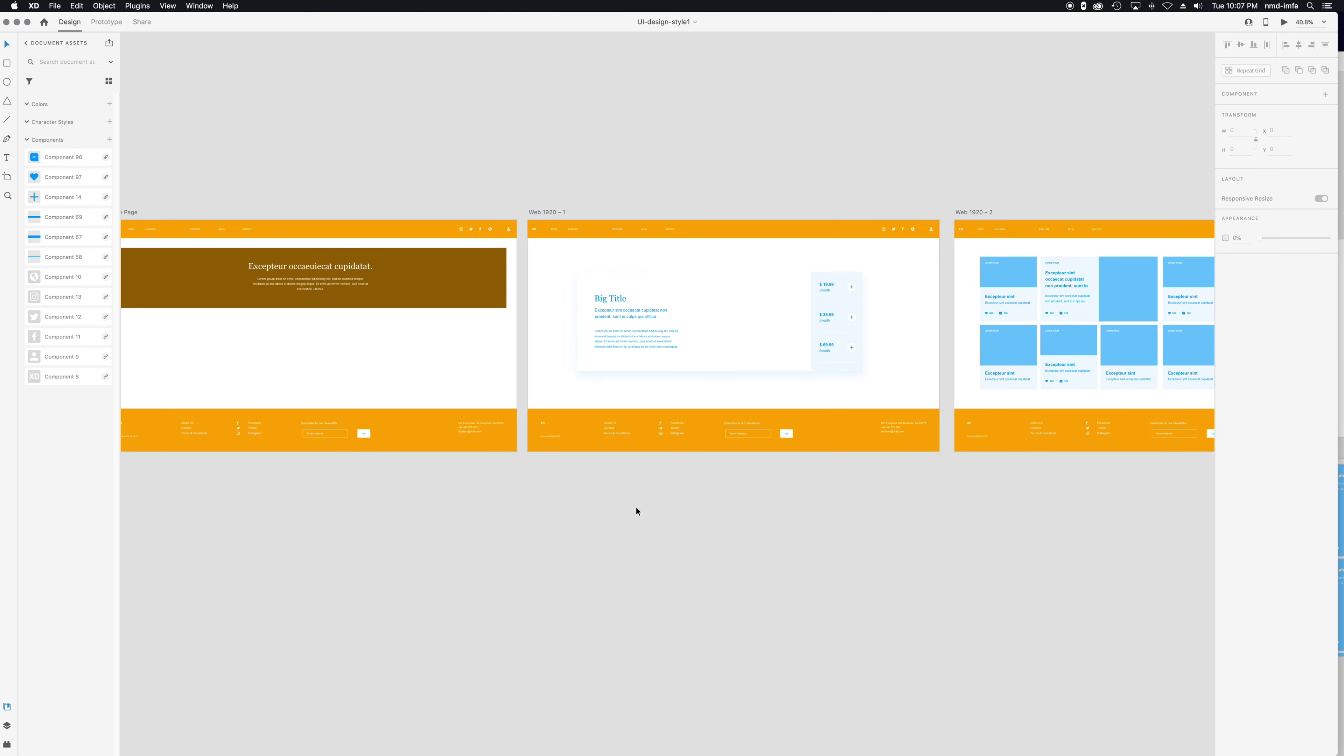
key("super+grave")
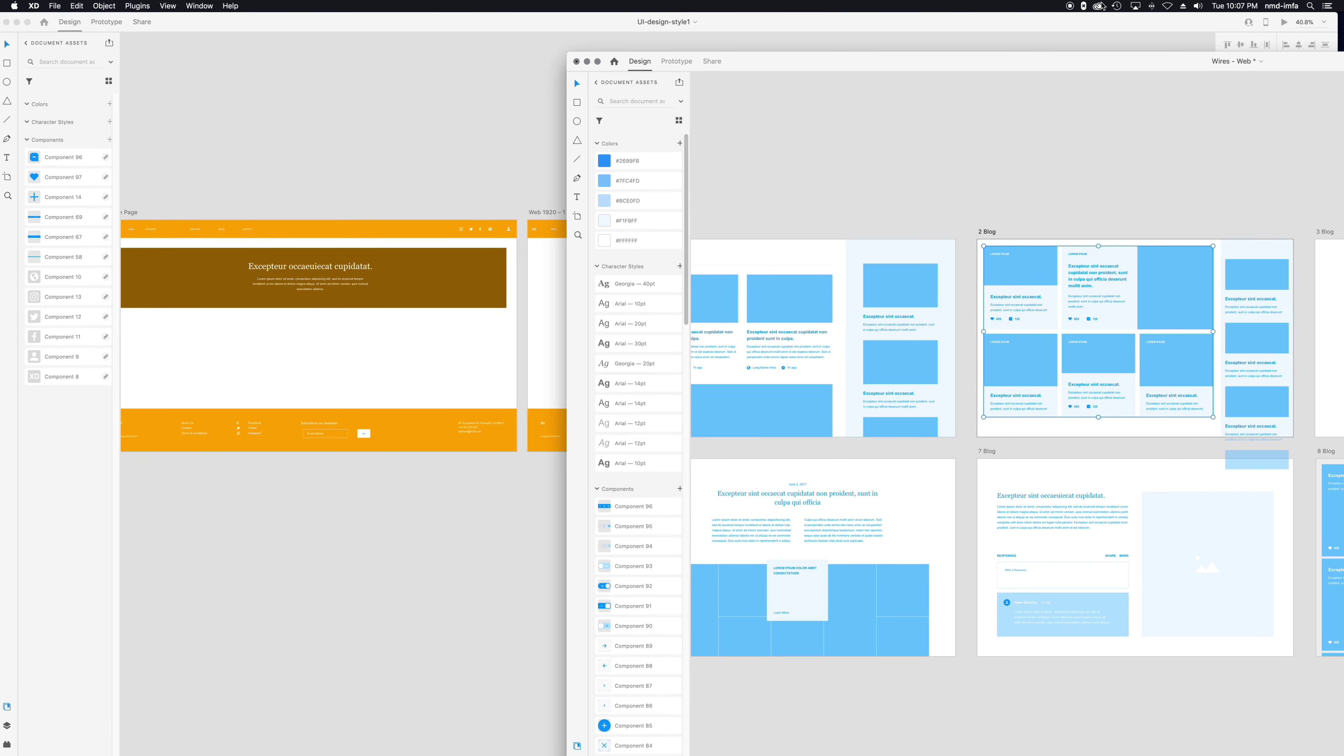
left_click_drag(967, 58, 1343, 78)
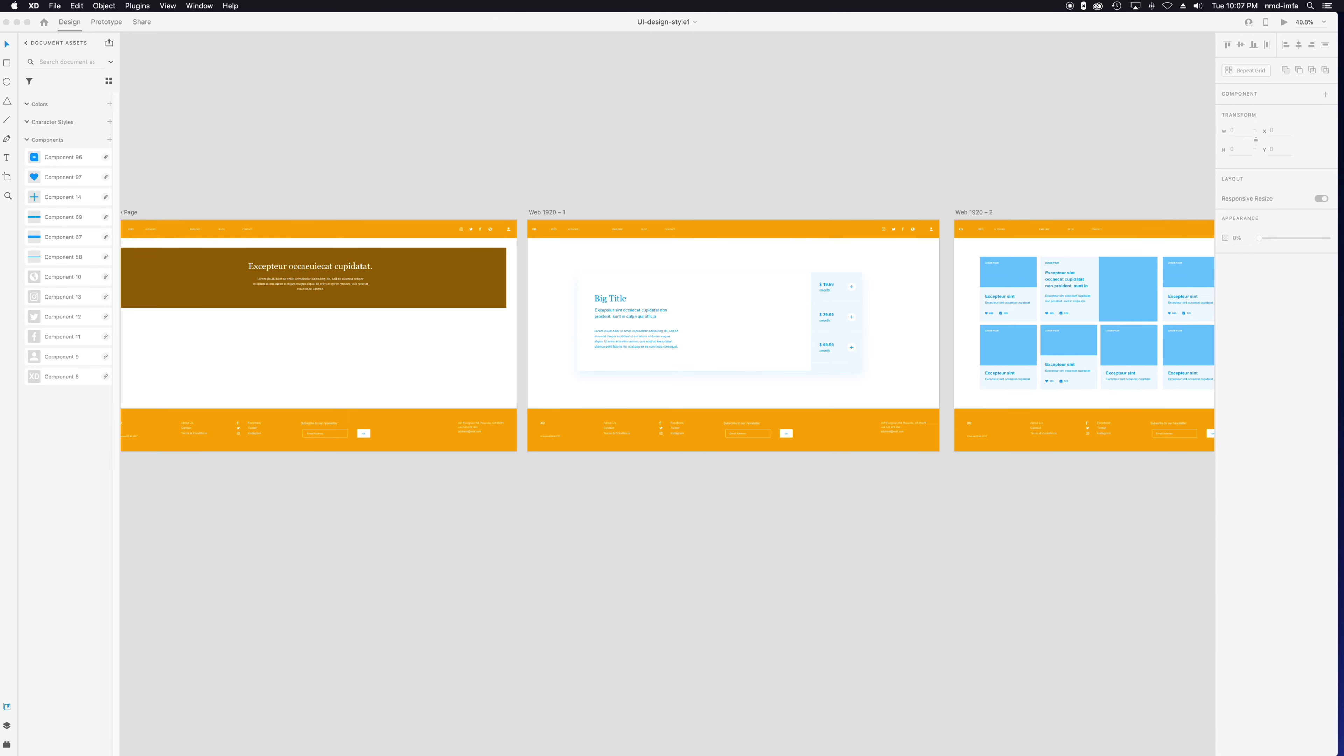
Step: Switch to Illustrator, set the red star's stroke to 10 pt and copy the star
scroll(236, 312, "up", 5)
scroll(254, 346, "down", 2)
scroll(259, 390, "down", 1)
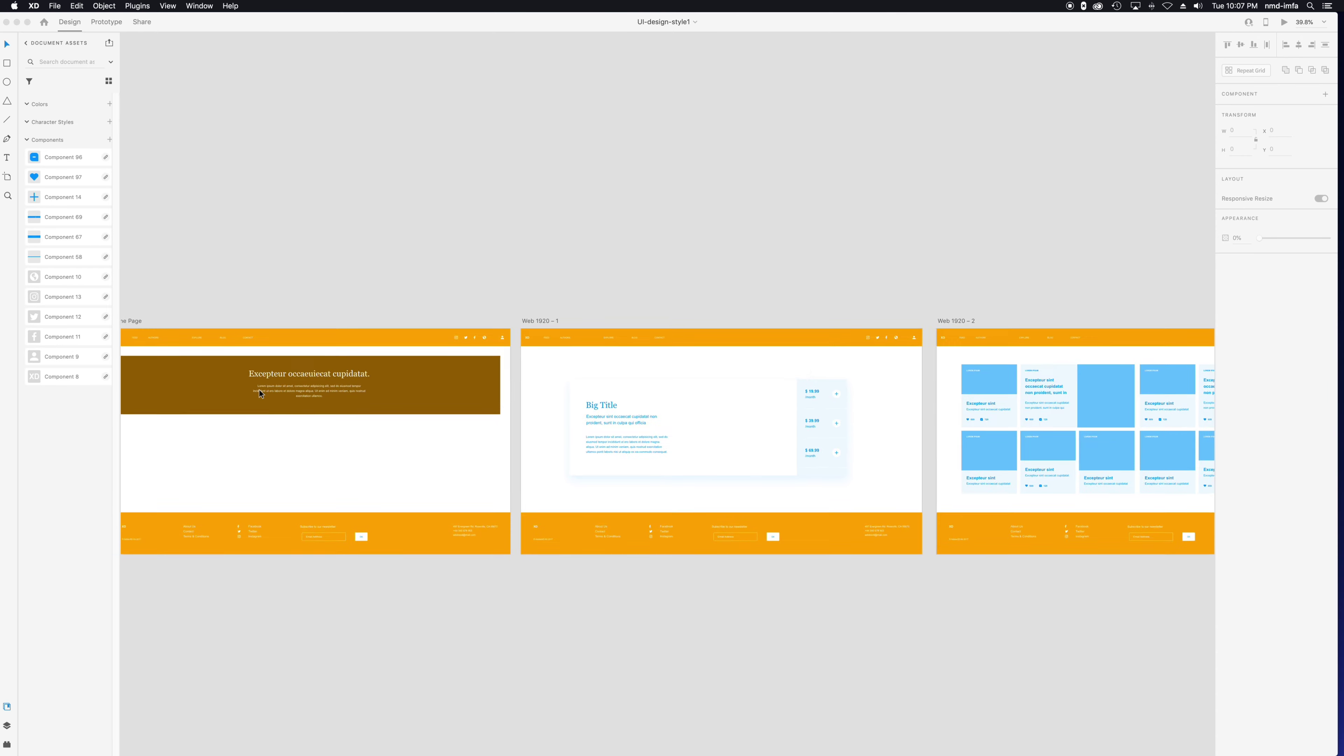
scroll(259, 391, "up", 2)
scroll(260, 390, "up", 3)
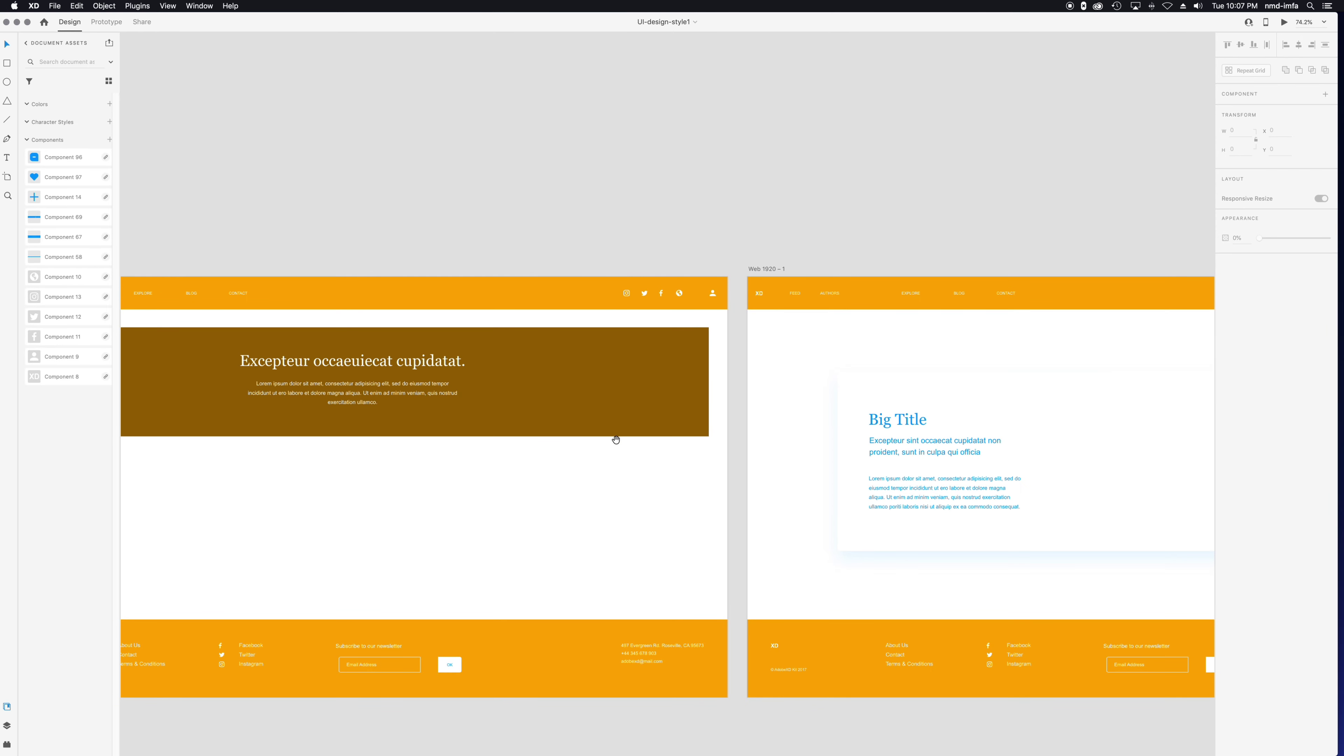
scroll(545, 461, "down", 2)
scroll(545, 460, "down", 3)
mouse_move(540, 747)
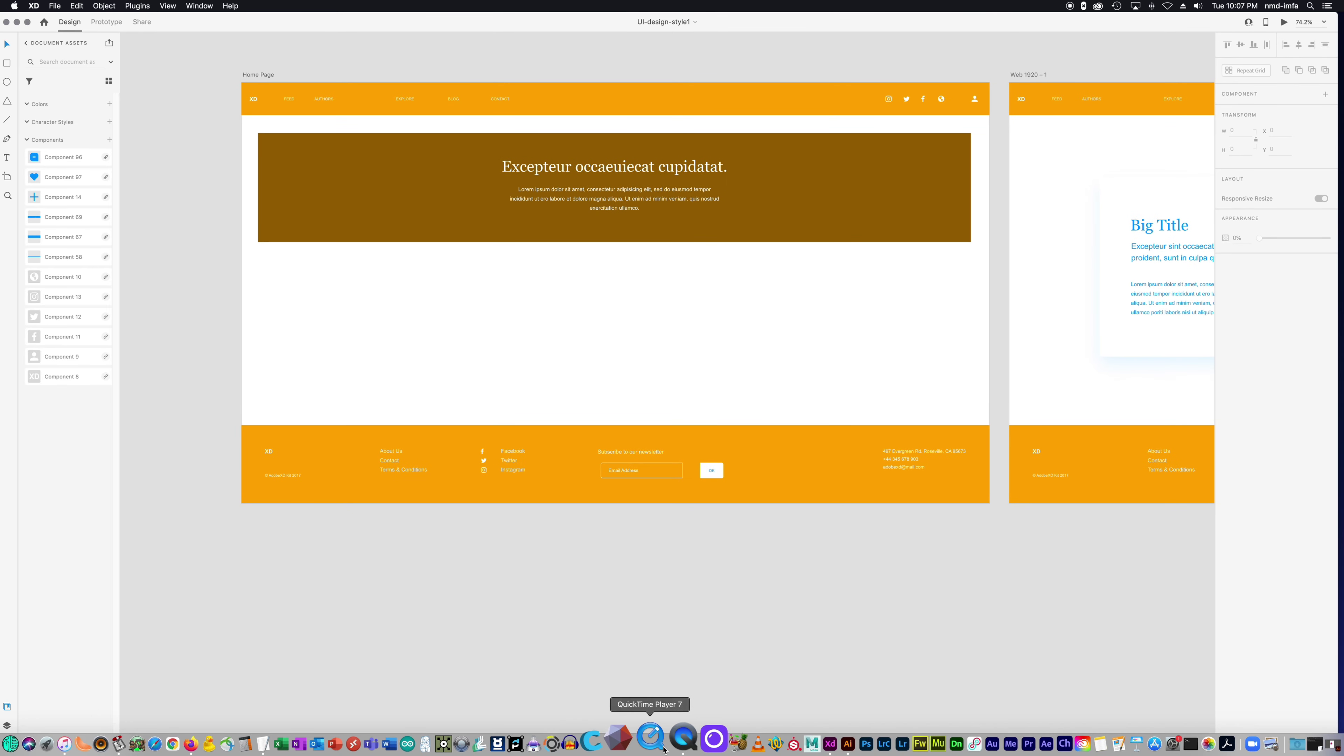
left_click(808, 743)
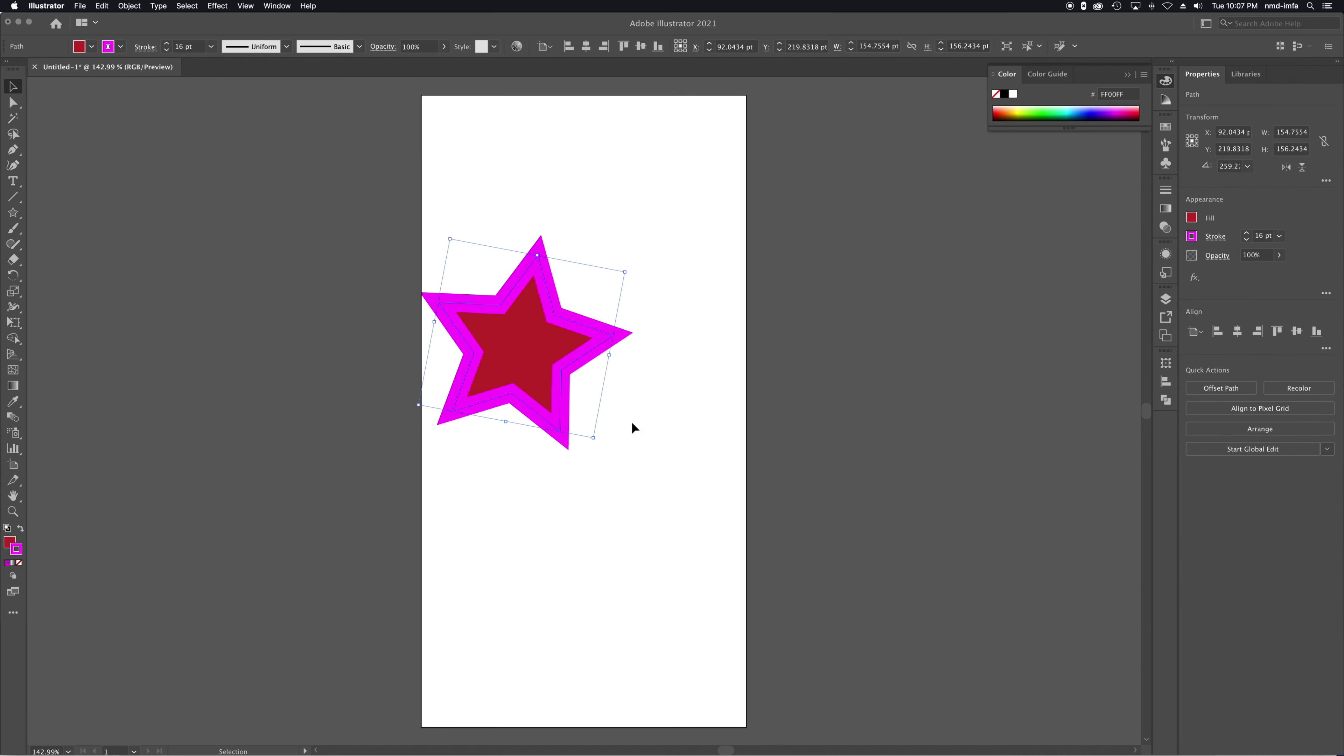
left_click(211, 46)
left_click(234, 233)
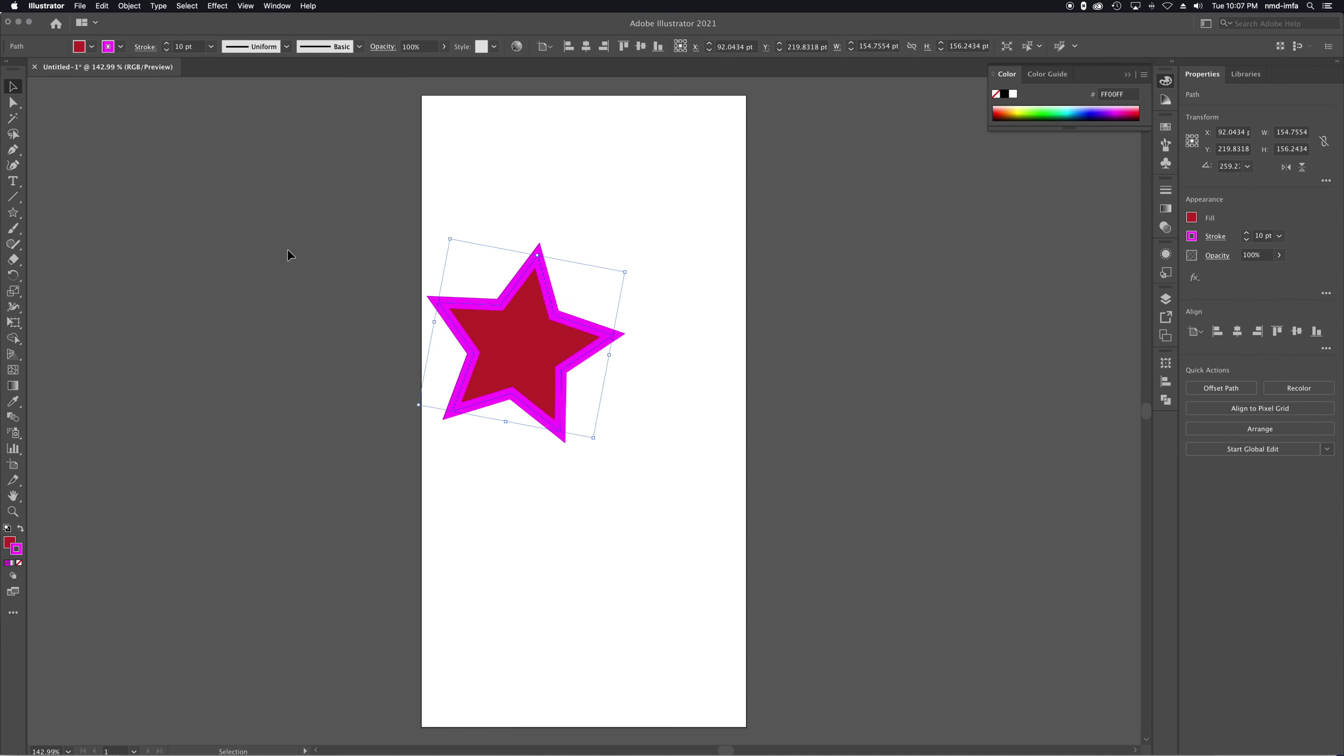
key("a")
key("v")
Step: Minimise Illustrator and paste the star onto Home Page in XD, placing it centrally below the brown banner
left_click(20, 24)
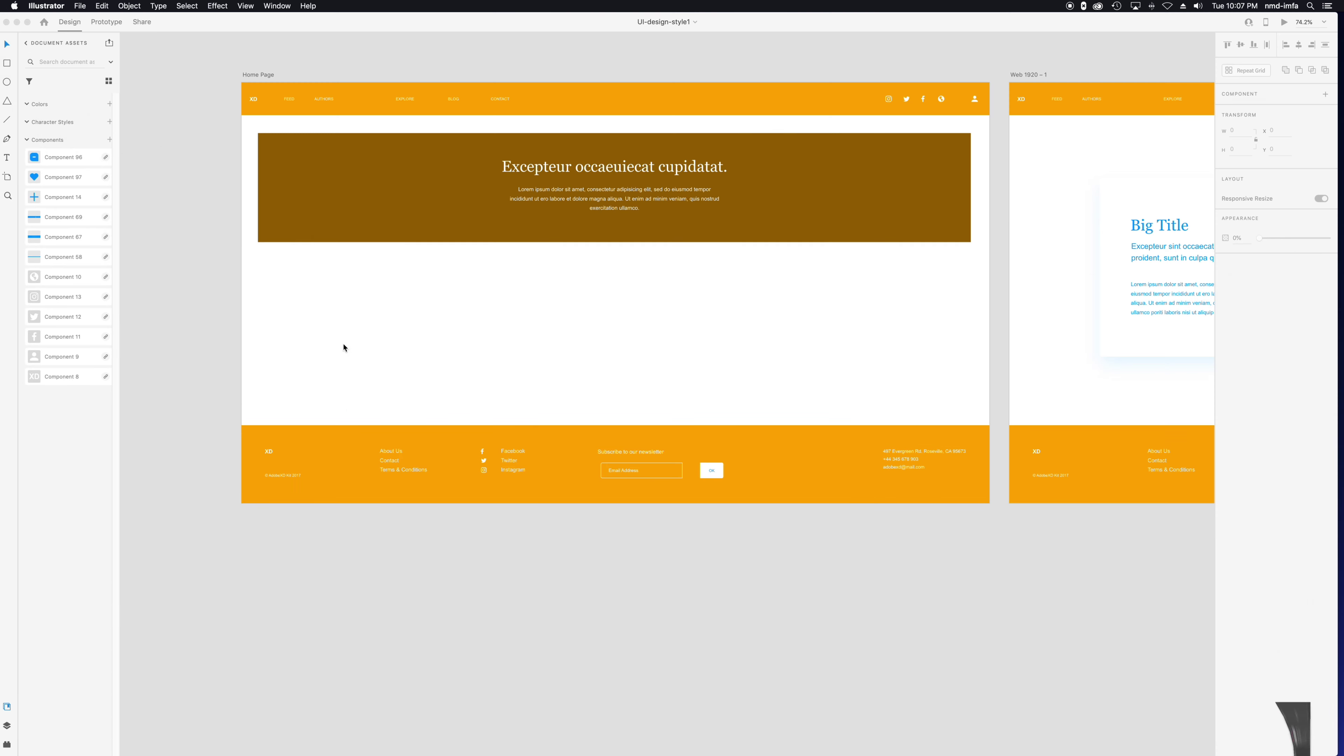
key("super+v")
left_click_drag(664, 392, 705, 271)
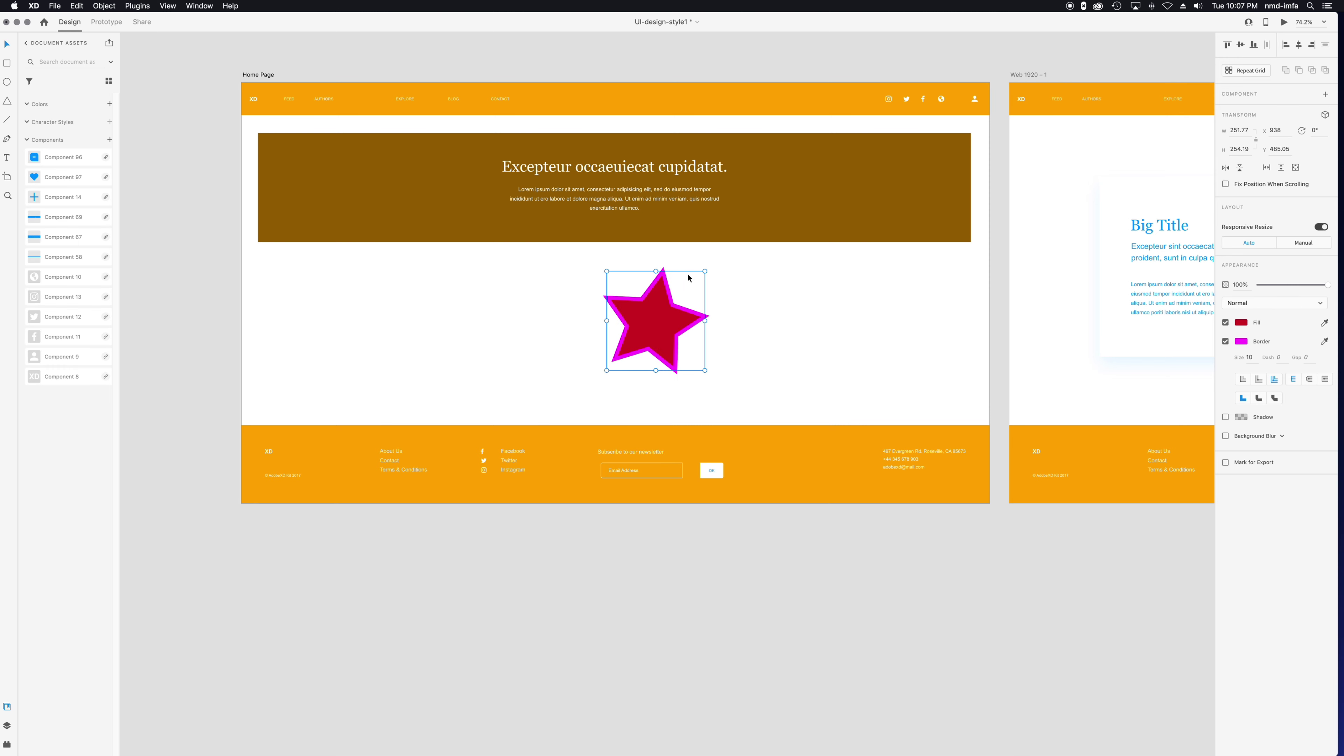
Step: Link the star on Home Page to the Web 1920 – 1 artboard in Prototype mode
left_click(110, 23)
left_click(710, 325)
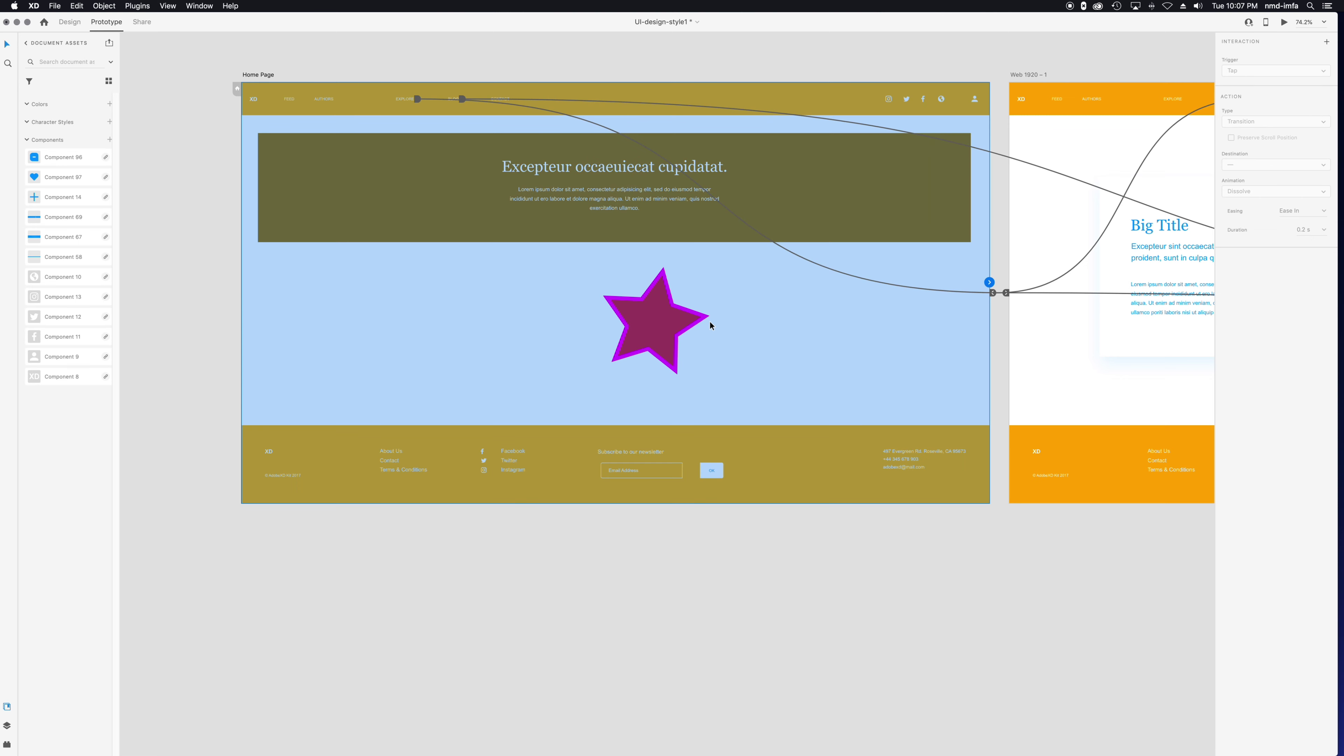
left_click(689, 324)
left_click_drag(737, 302, 809, 403)
left_click_drag(1120, 386, 1103, 389)
Step: Preview the prototype, test the star's link from Home Page, and close the preview
left_click(1284, 22)
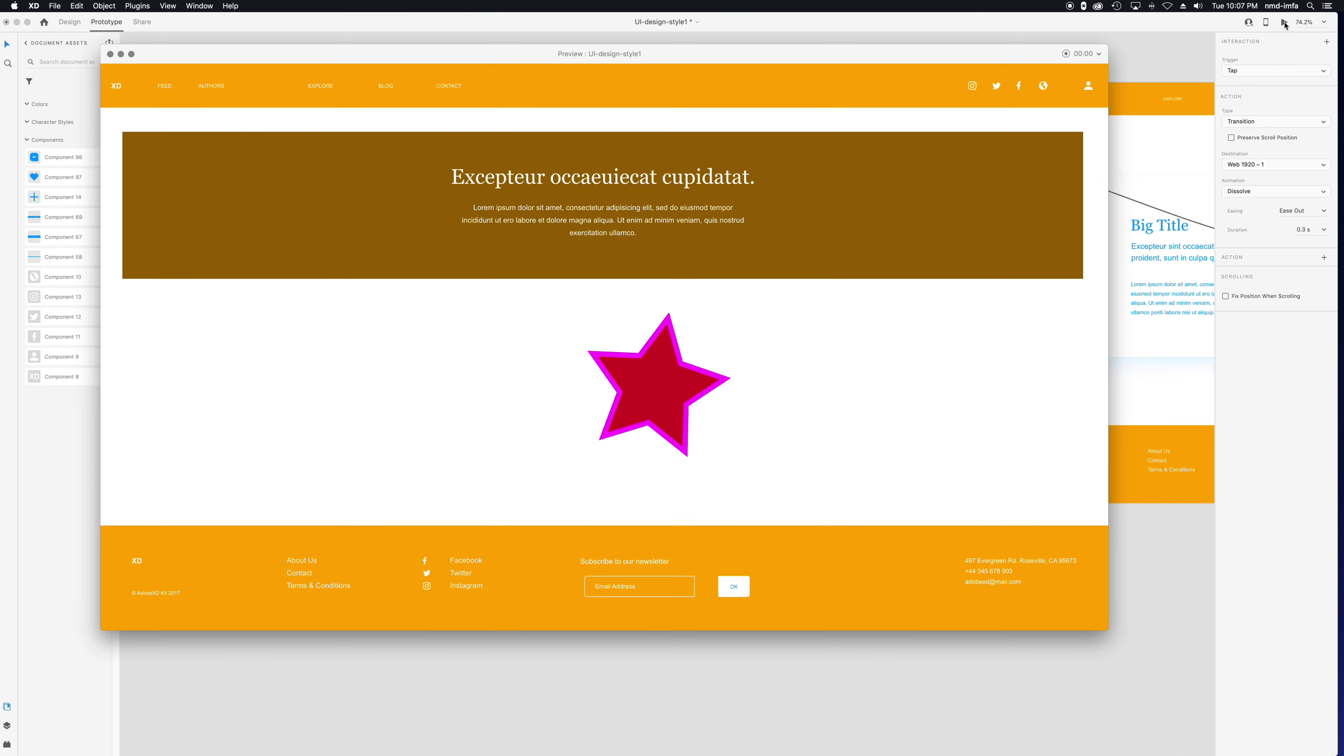
left_click(650, 386)
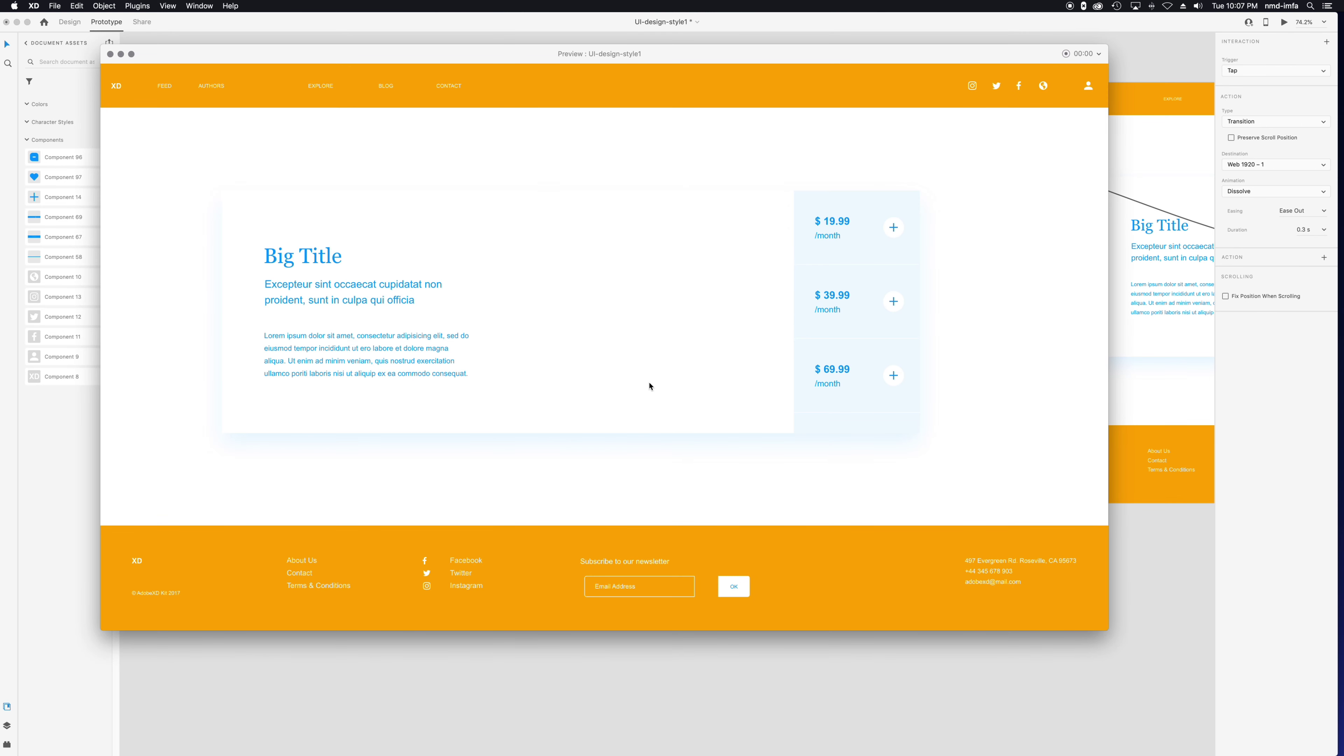
left_click(110, 55)
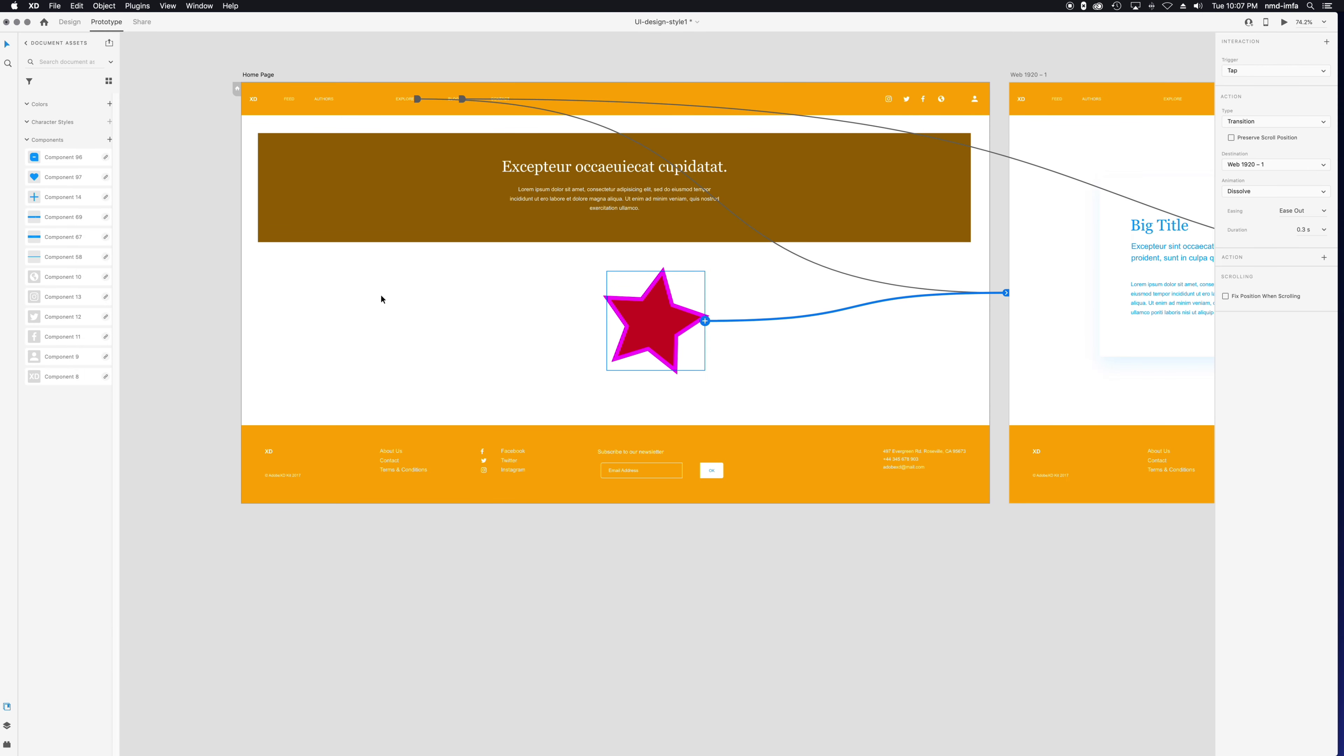
left_click(692, 635)
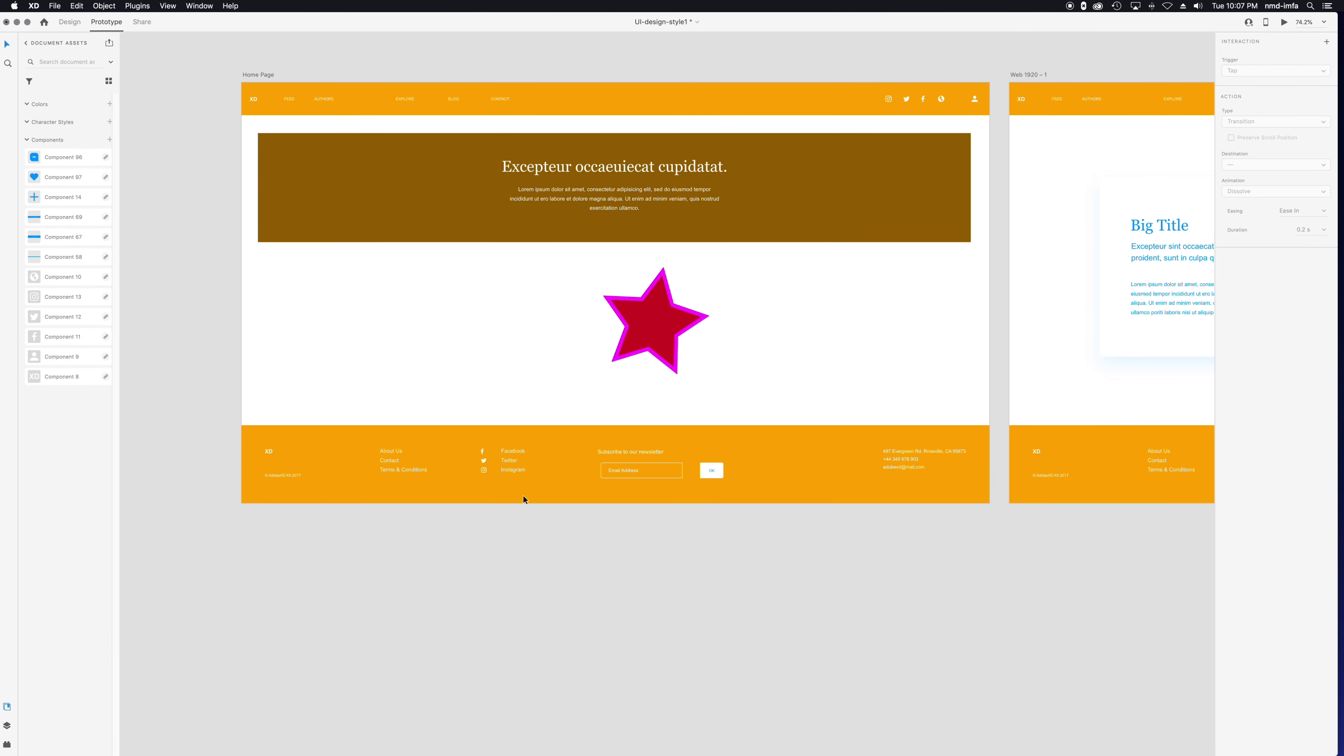
Step: Browse the Learn tutorials on the XD home screen and open the Design systems article
left_click(44, 22)
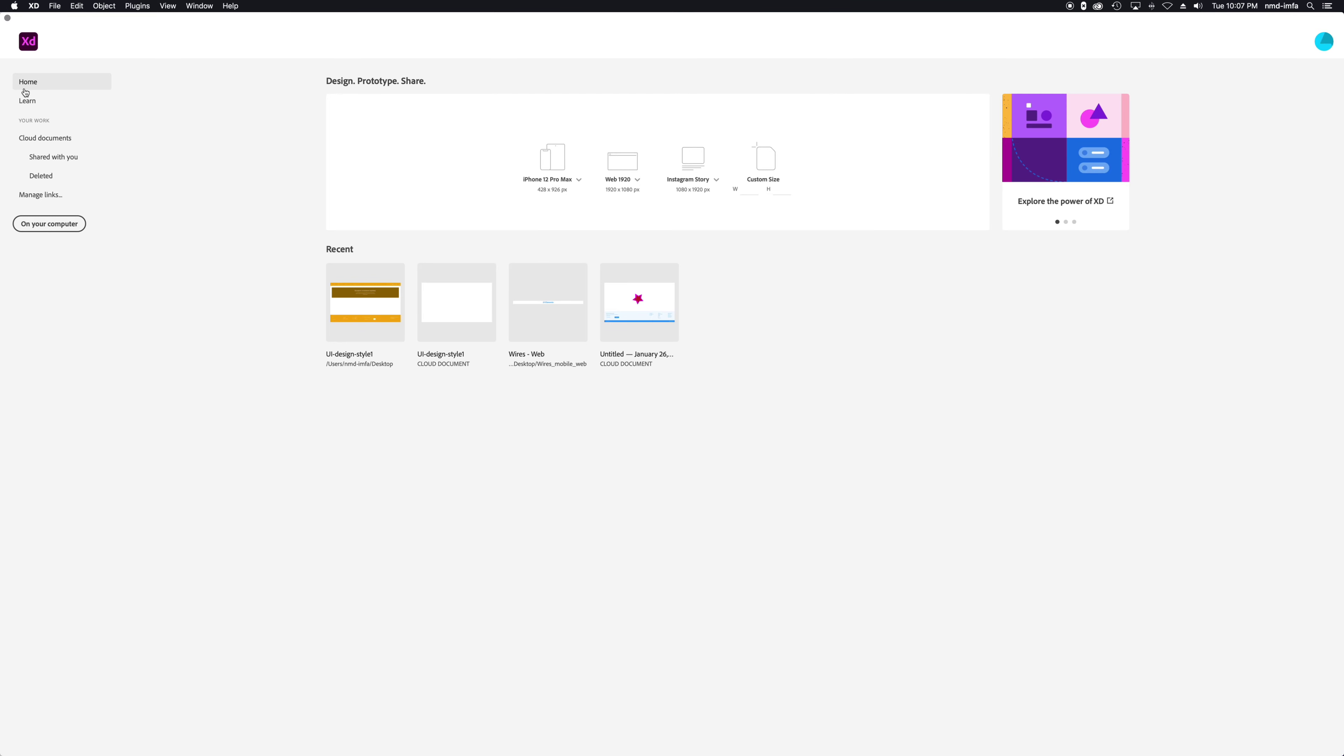
left_click(26, 100)
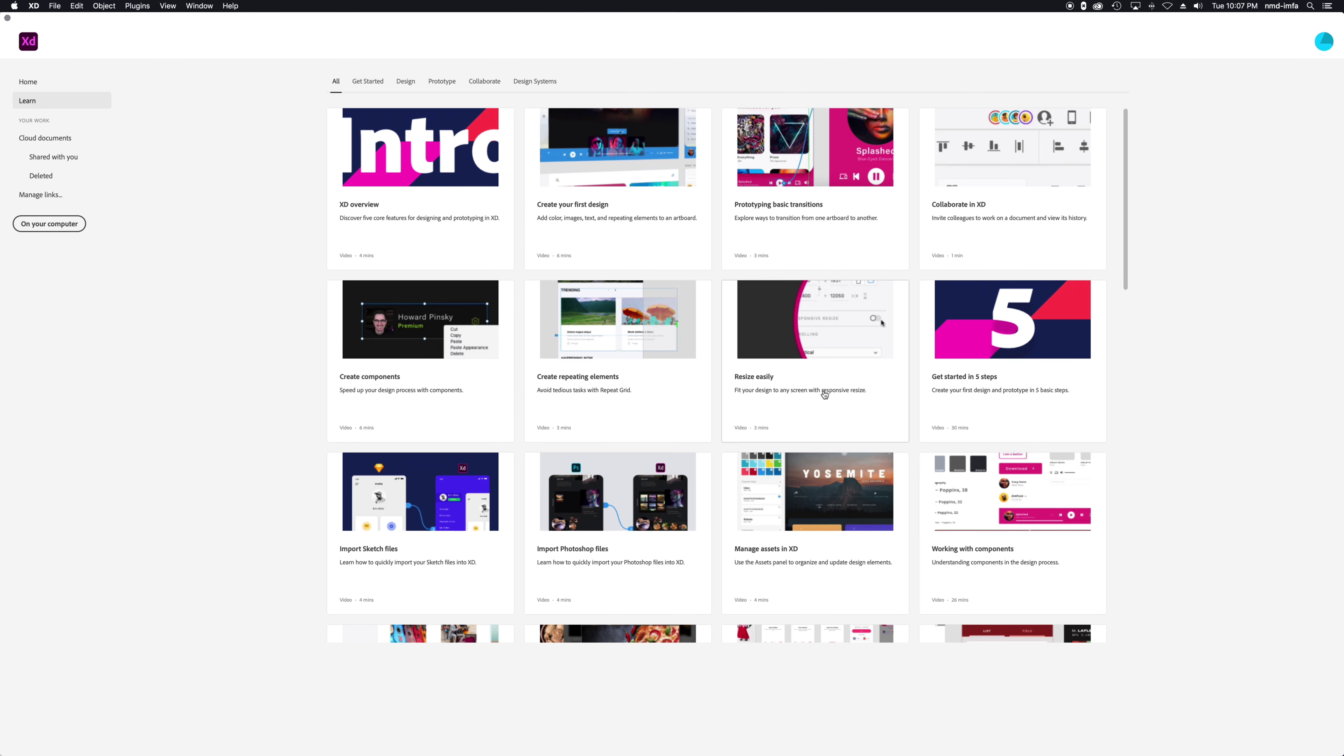
scroll(814, 501, "down", 6)
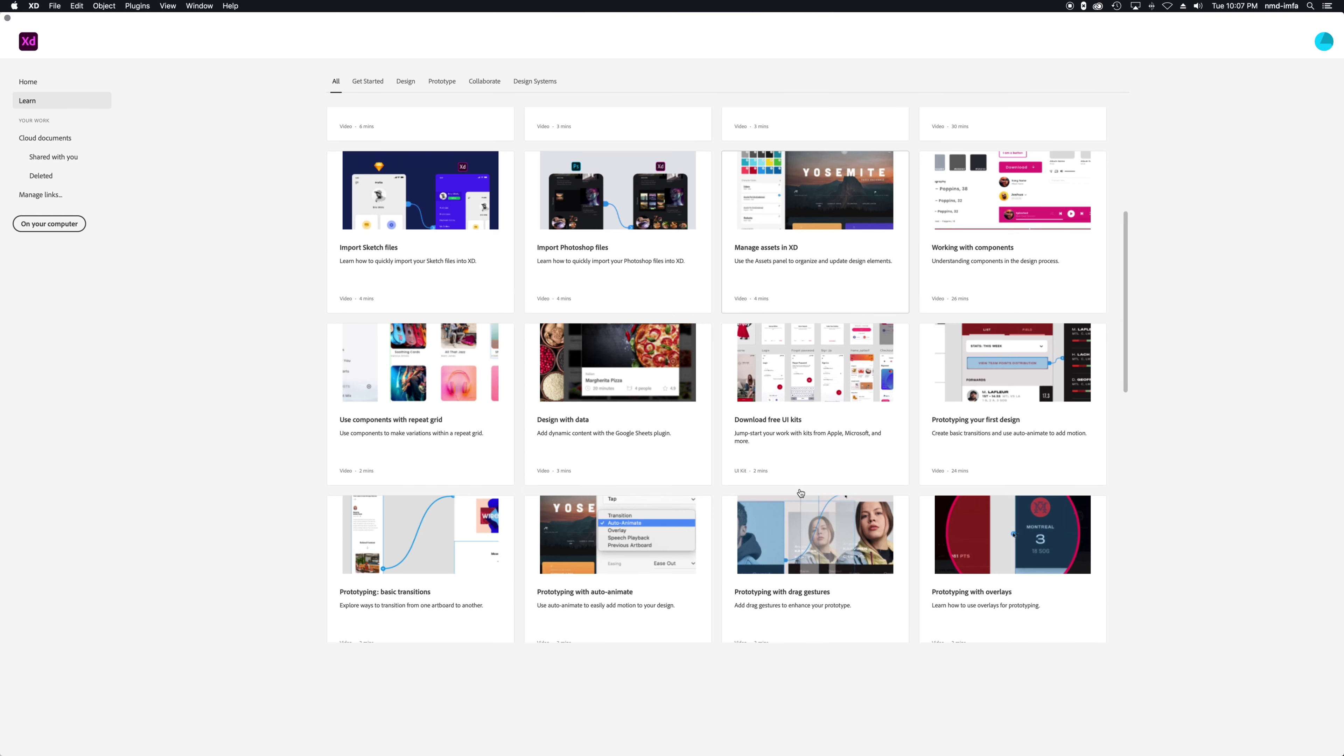
scroll(801, 494, "down", 3)
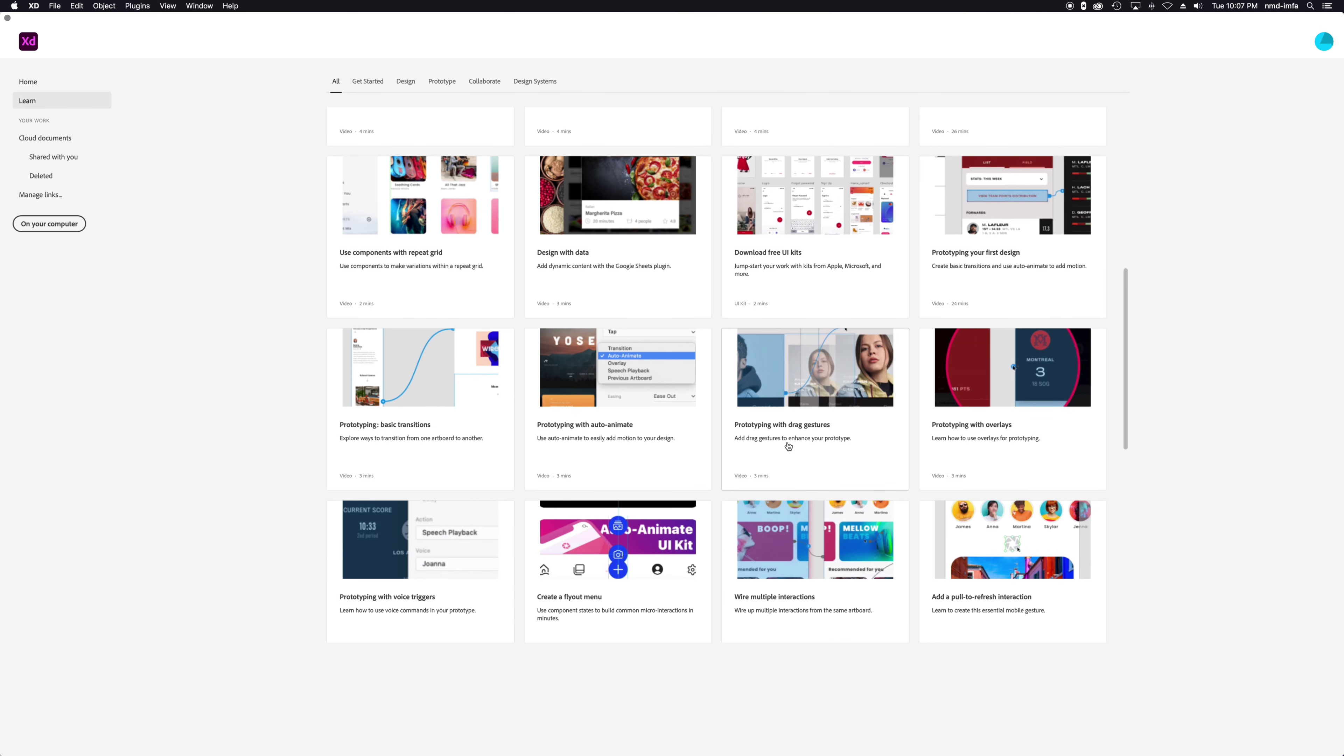
scroll(603, 540, "down", 6)
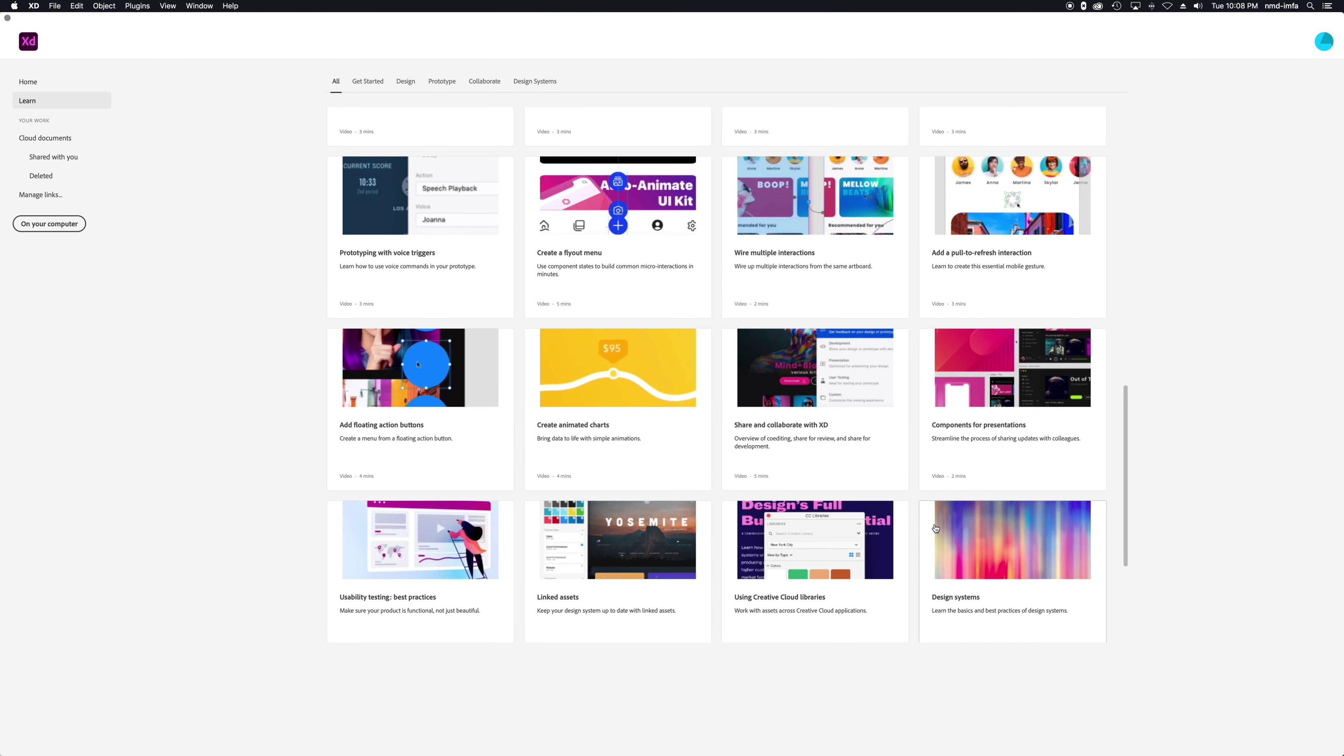
scroll(933, 529, "down", 3)
left_click(971, 484)
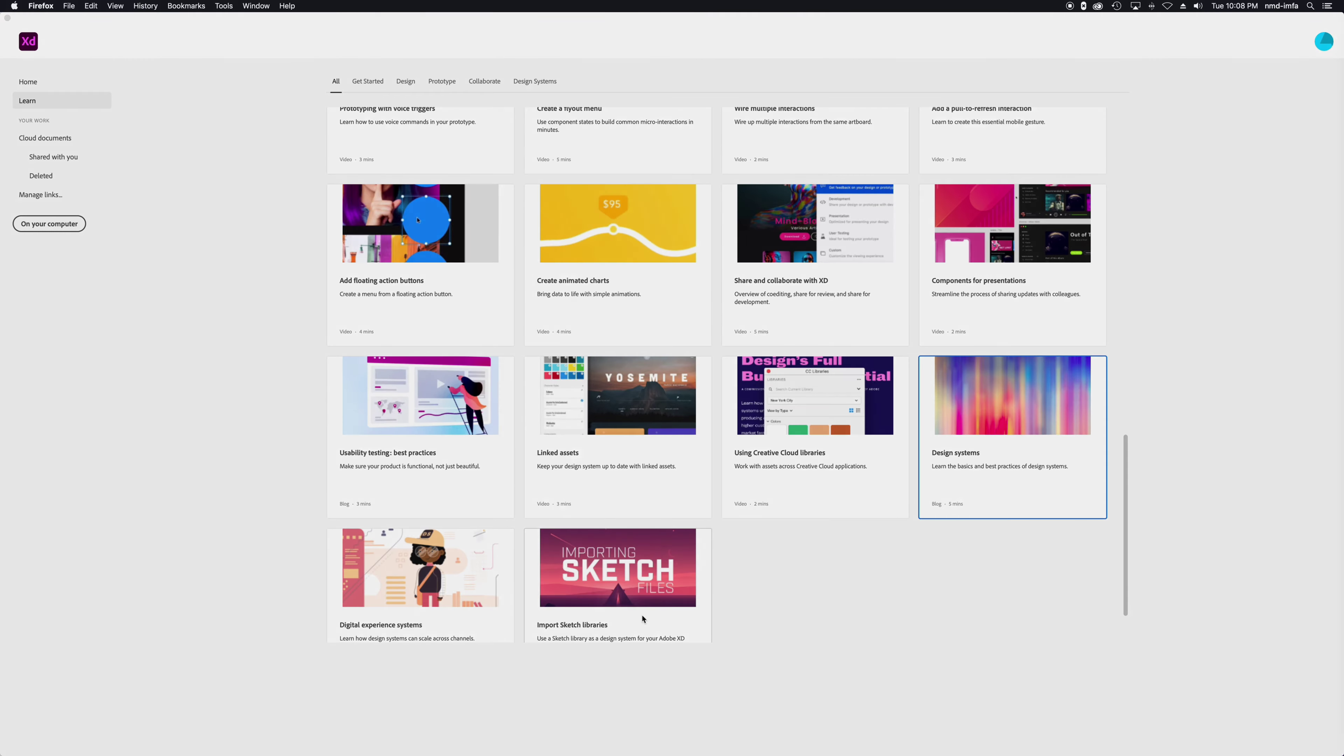
left_click(642, 618)
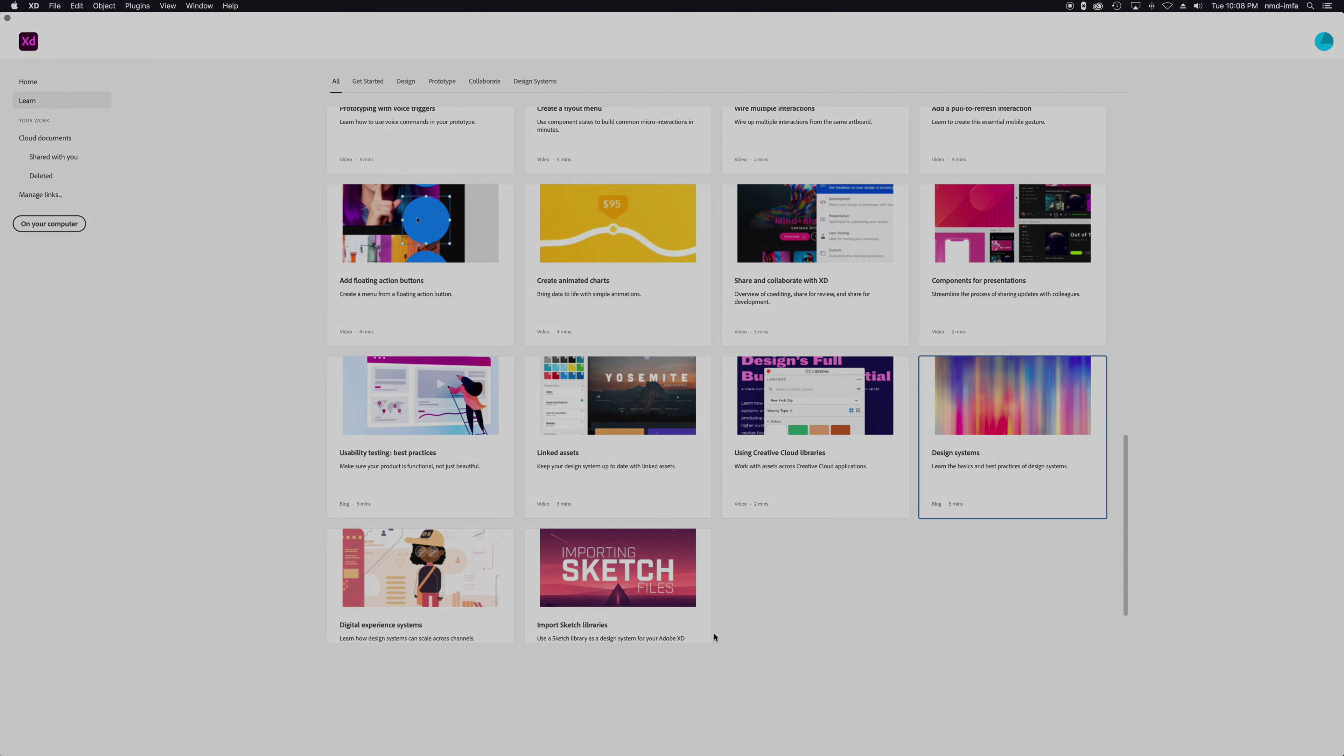